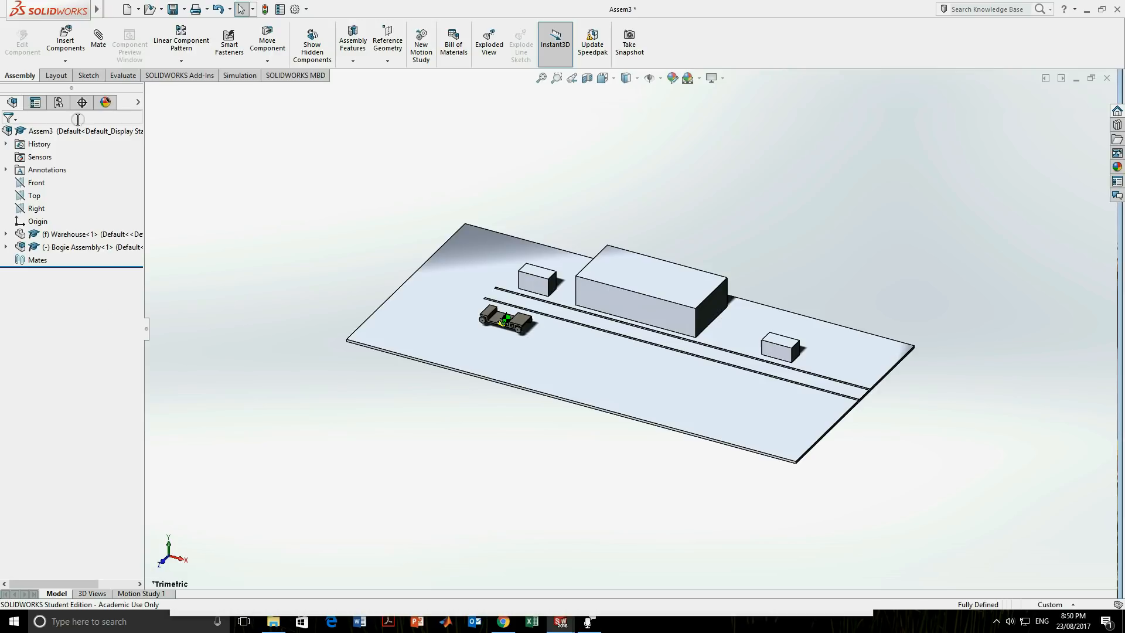
# Insert the Drivetrain part above the small block behind the bogie and the Robot assembly by the rails near the large block.
pyautogui.click(69, 51)
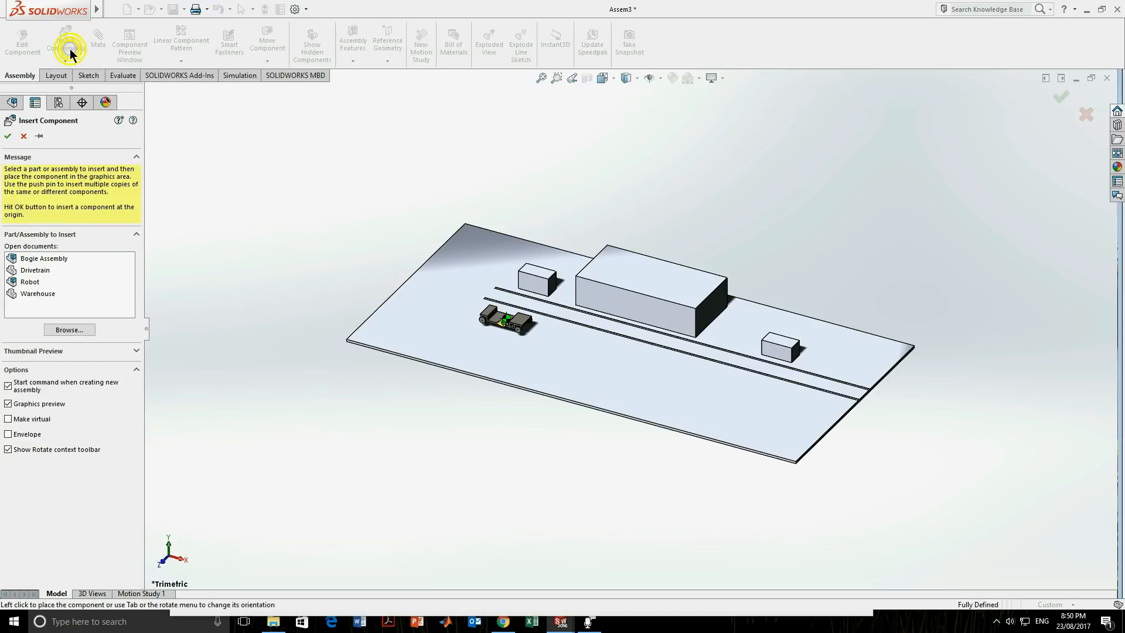
pyautogui.click(53, 270)
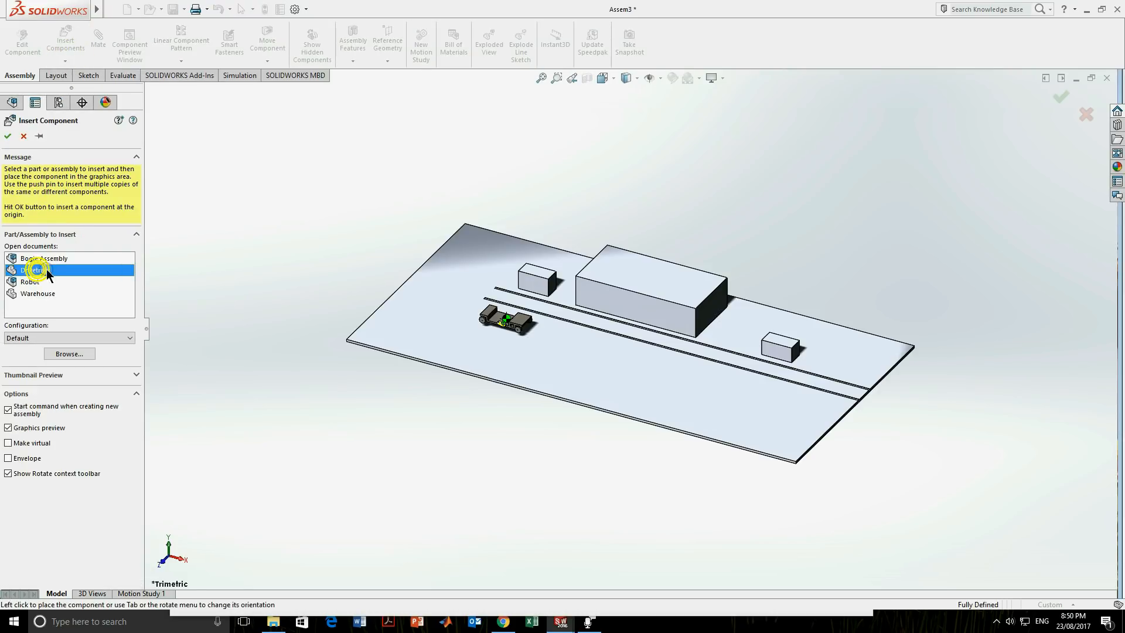
pyautogui.click(581, 335)
pyautogui.click(64, 42)
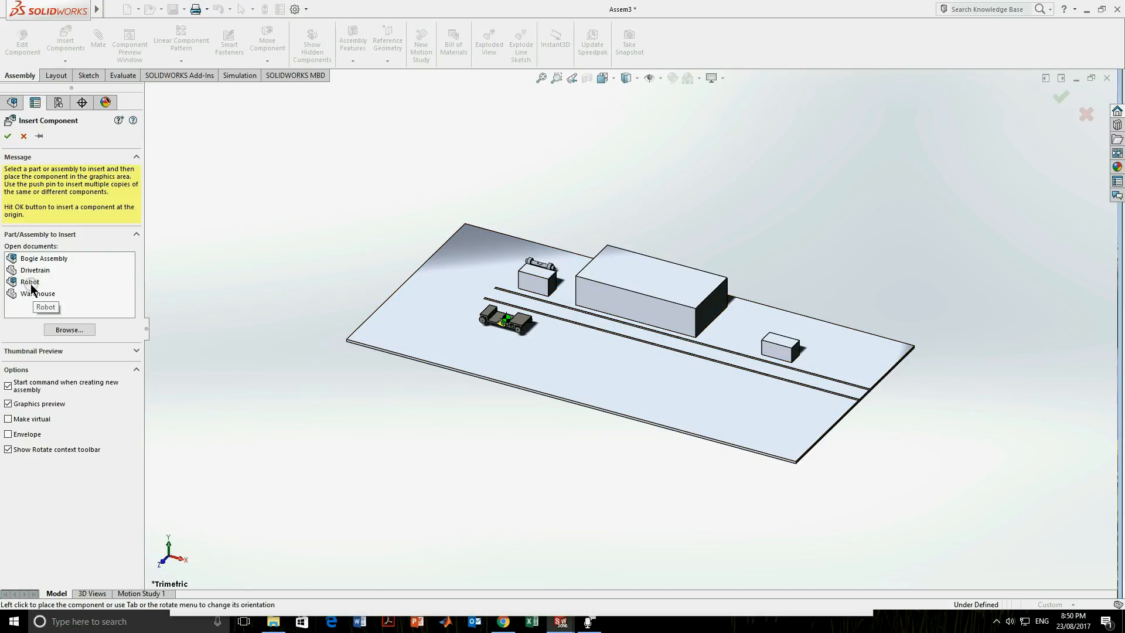
pyautogui.click(31, 283)
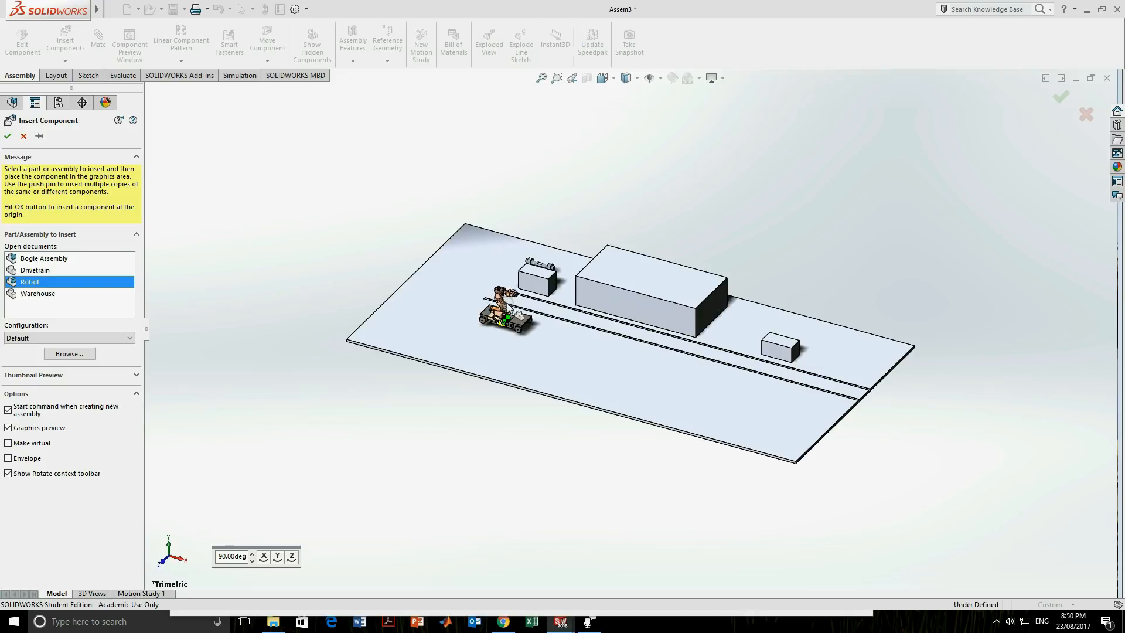
pyautogui.click(693, 346)
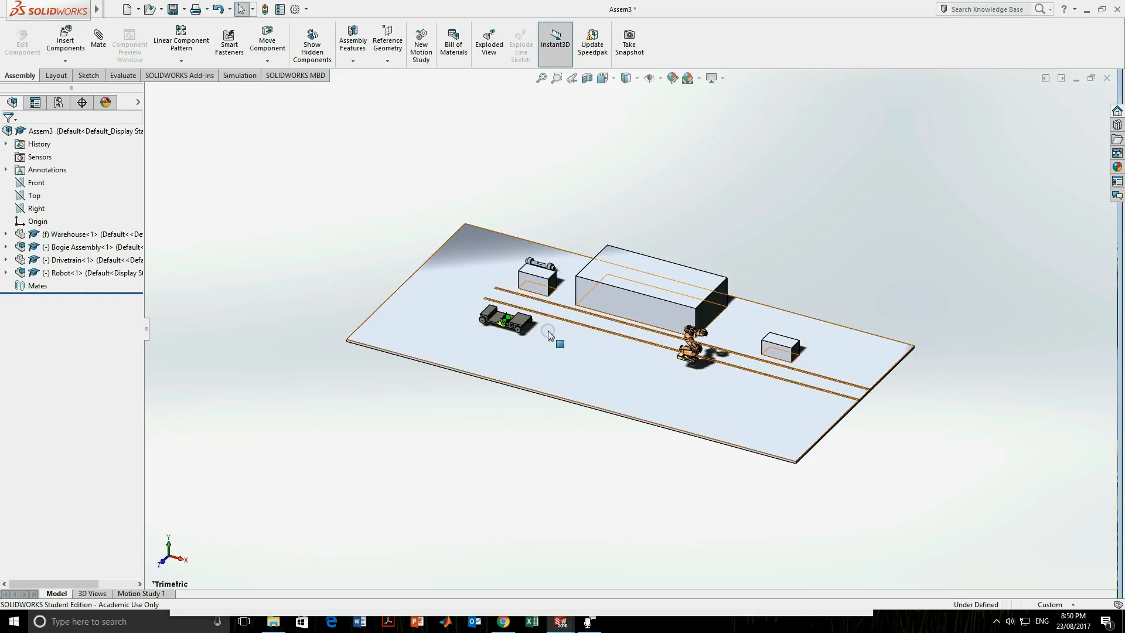
# Make the Warehouse component transparent.
pyautogui.scroll(-4, 502, 285)
pyautogui.scroll(1, 465, 259)
pyautogui.scroll(-3, 467, 250)
pyautogui.scroll(1, 486, 246)
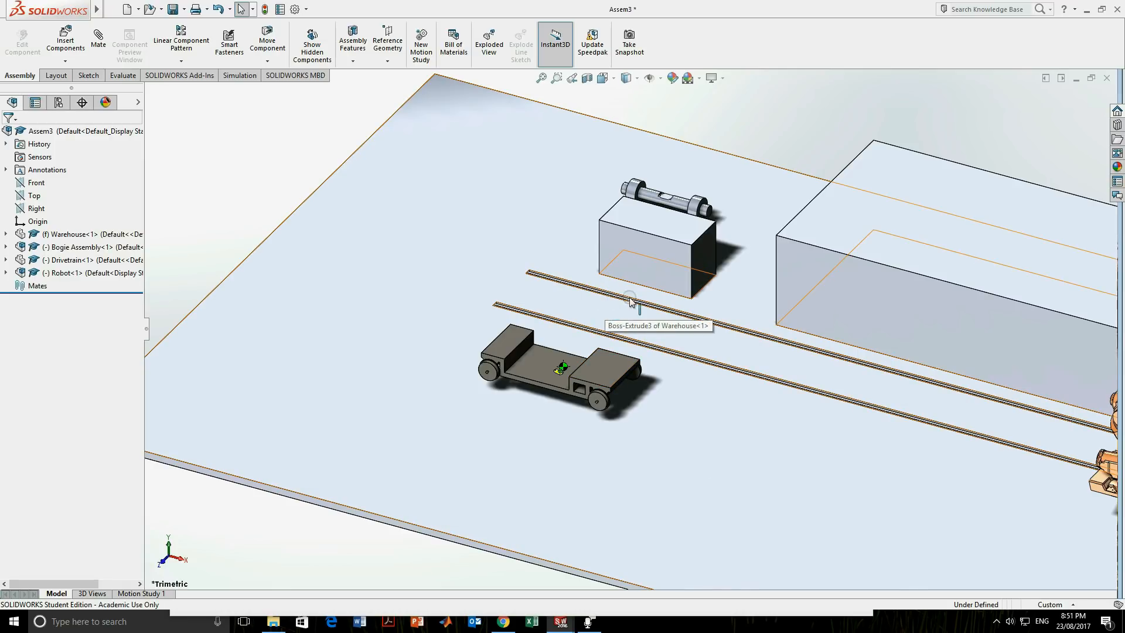
pyautogui.scroll(3, 686, 355)
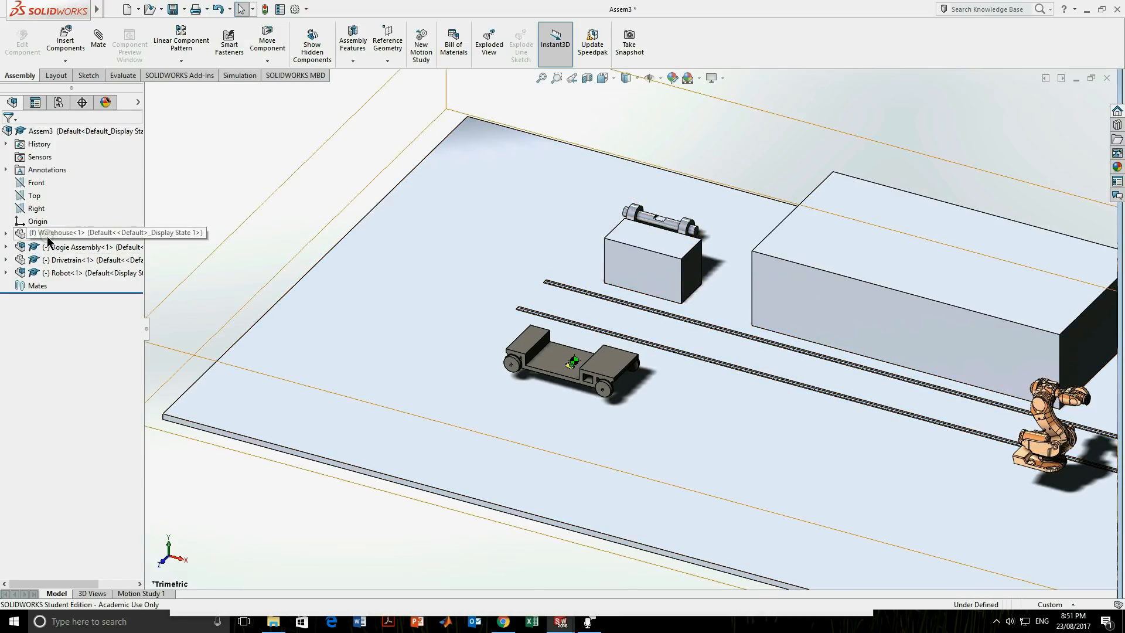
pyautogui.rightClick(91, 234)
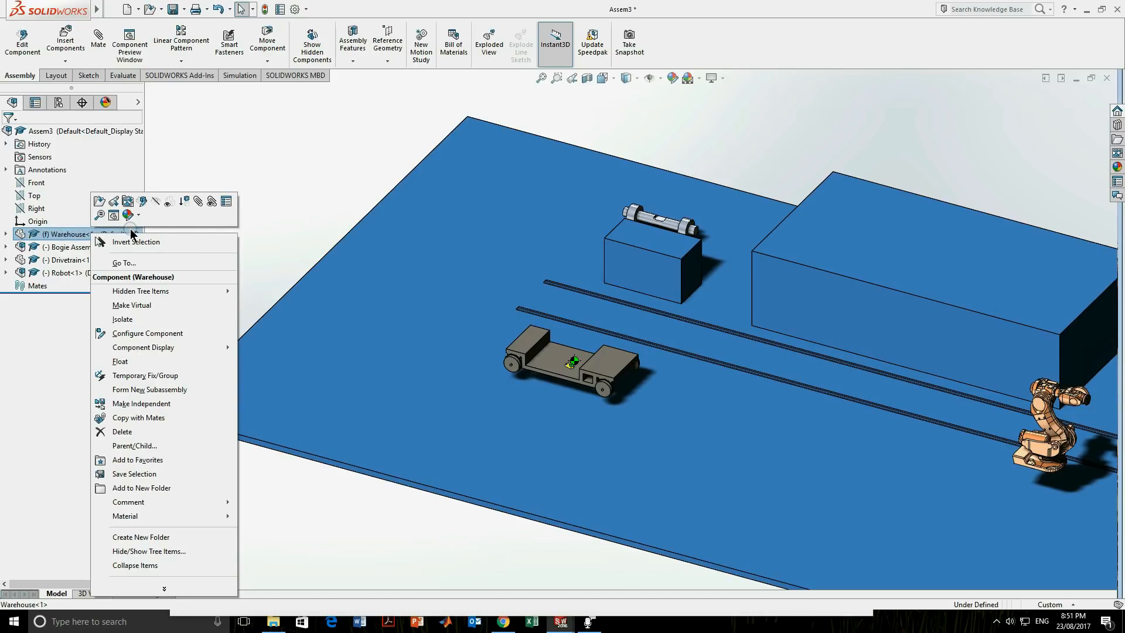
pyautogui.click(168, 195)
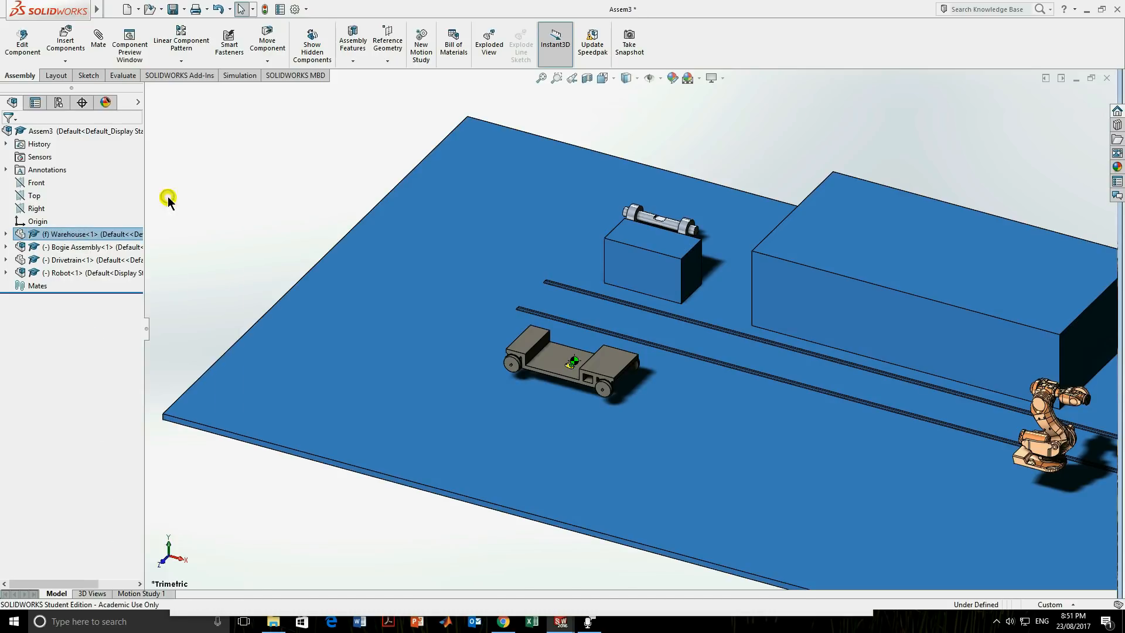
pyautogui.click(196, 237)
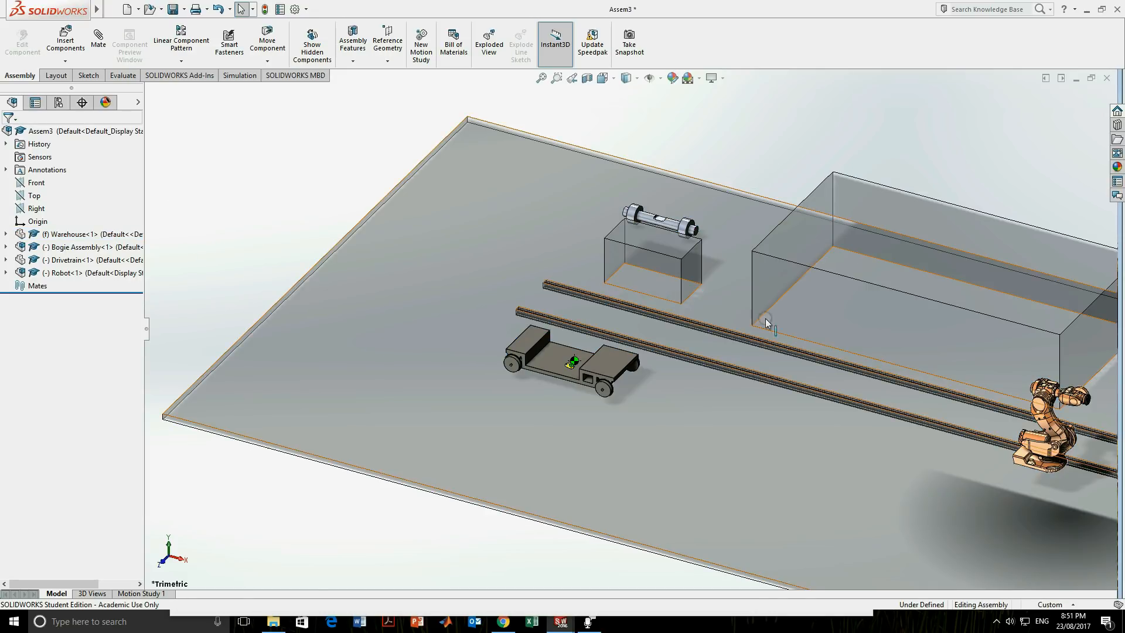
# Move the bogie assembly roughly over the near end of the warehouse rails.
pyautogui.moveTo(683, 494); pyautogui.dragTo(698, 403, button='middle')
pyautogui.scroll(-5, 698, 399)
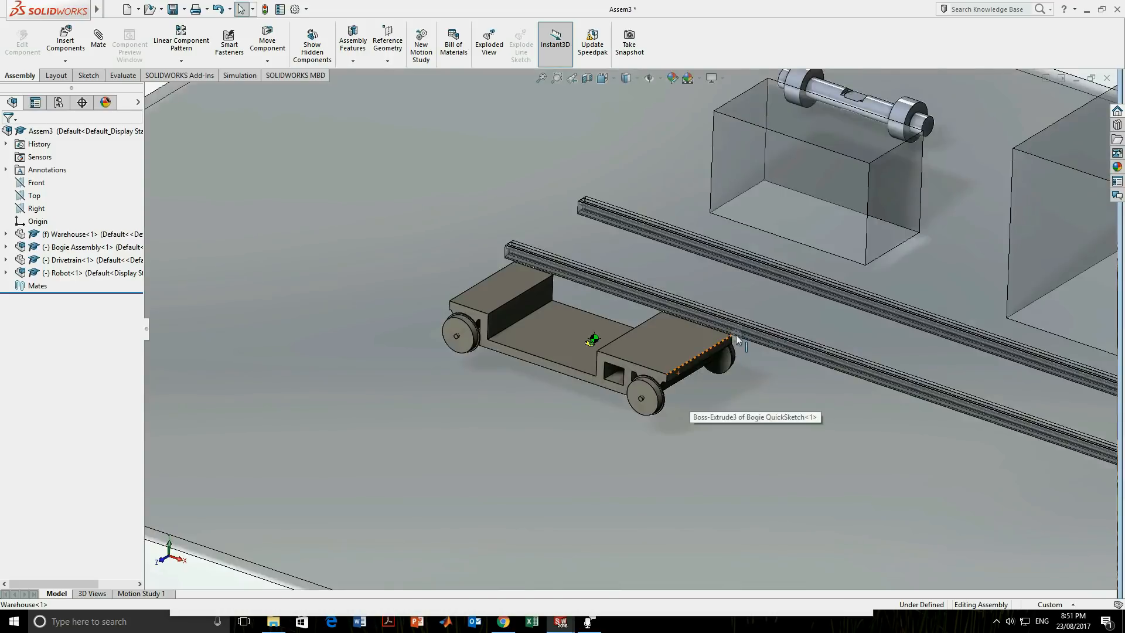
pyautogui.scroll(3, 736, 335)
pyautogui.scroll(-2, 702, 289)
pyautogui.scroll(2, 716, 273)
pyautogui.moveTo(556, 366); pyautogui.dragTo(640, 310)
pyautogui.scroll(-5, 640, 312)
pyautogui.scroll(3, 641, 321)
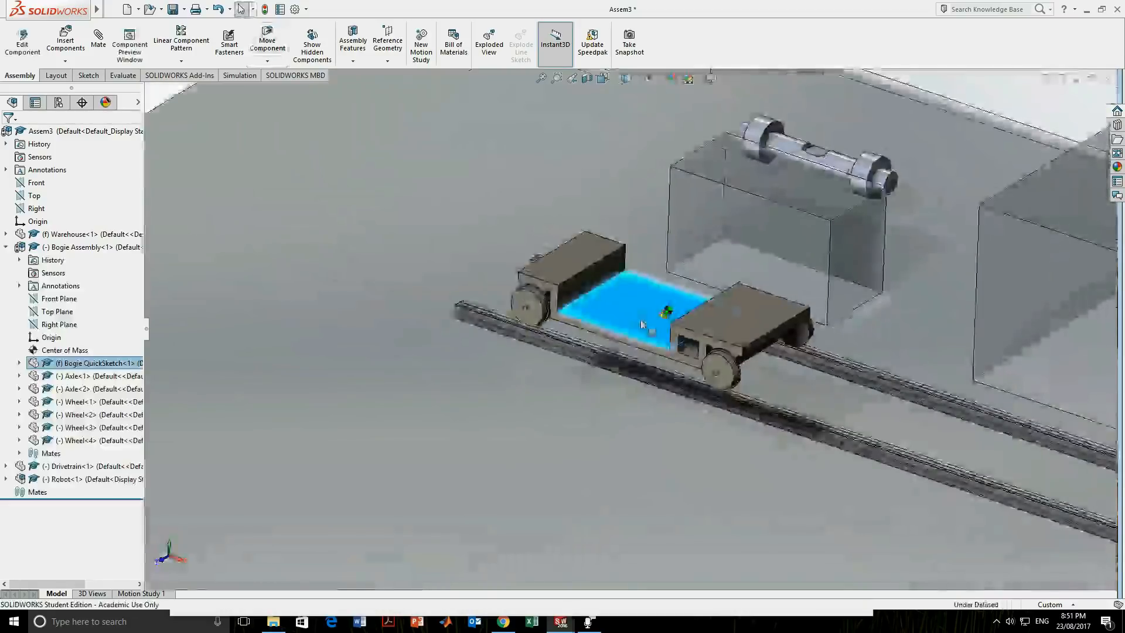
# Examine the bogie's position relative to the two rails from several angles and distances.
pyautogui.scroll(1, 641, 323)
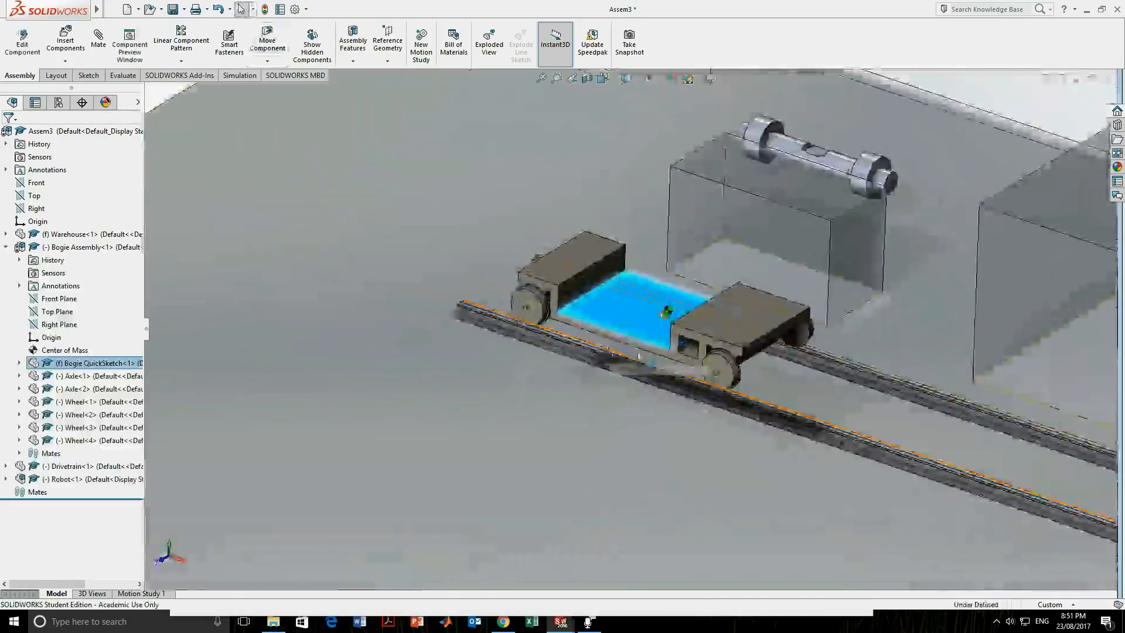
pyautogui.scroll(2, 645, 322)
pyautogui.scroll(-1, 652, 317)
pyautogui.scroll(-4, 652, 316)
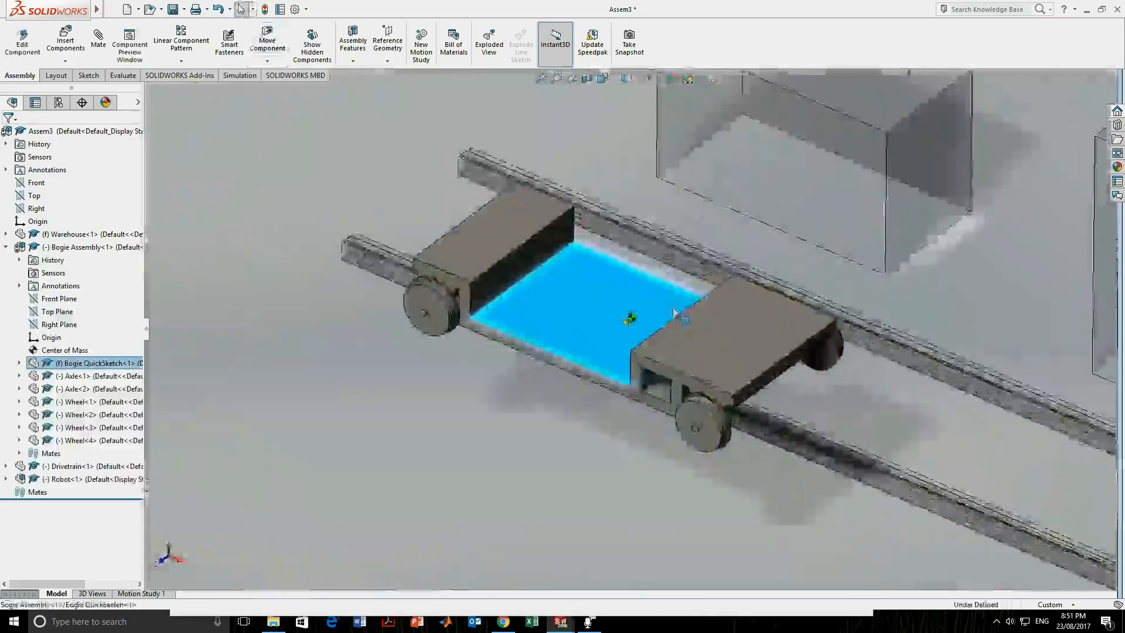
pyautogui.scroll(3, 931, 396)
pyautogui.moveTo(881, 409); pyautogui.dragTo(770, 355, button='middle')
pyautogui.scroll(-5, 802, 357)
pyautogui.scroll(7, 769, 352)
pyautogui.moveTo(693, 365); pyautogui.dragTo(673, 336, button='middle')
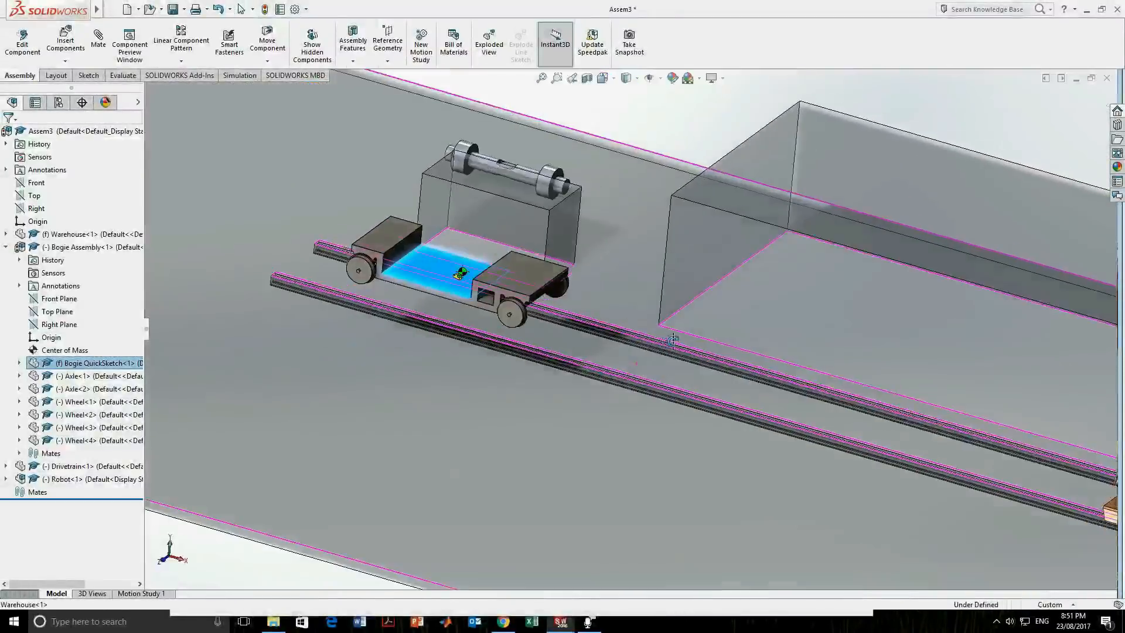
pyautogui.scroll(-4, 453, 280)
pyautogui.scroll(2, 519, 340)
pyautogui.scroll(1, 519, 340)
pyautogui.click(737, 132)
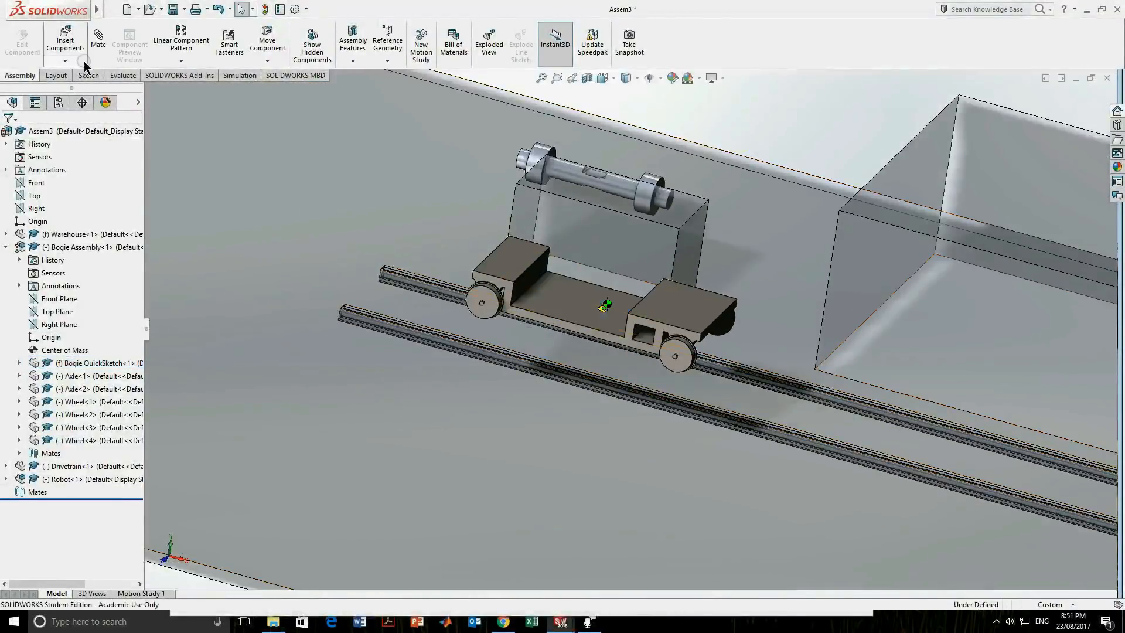
# Start an advanced Width mate with the Centered constraint, using the bogie frame's two opposite long side faces as the width selections.
pyautogui.click(100, 40)
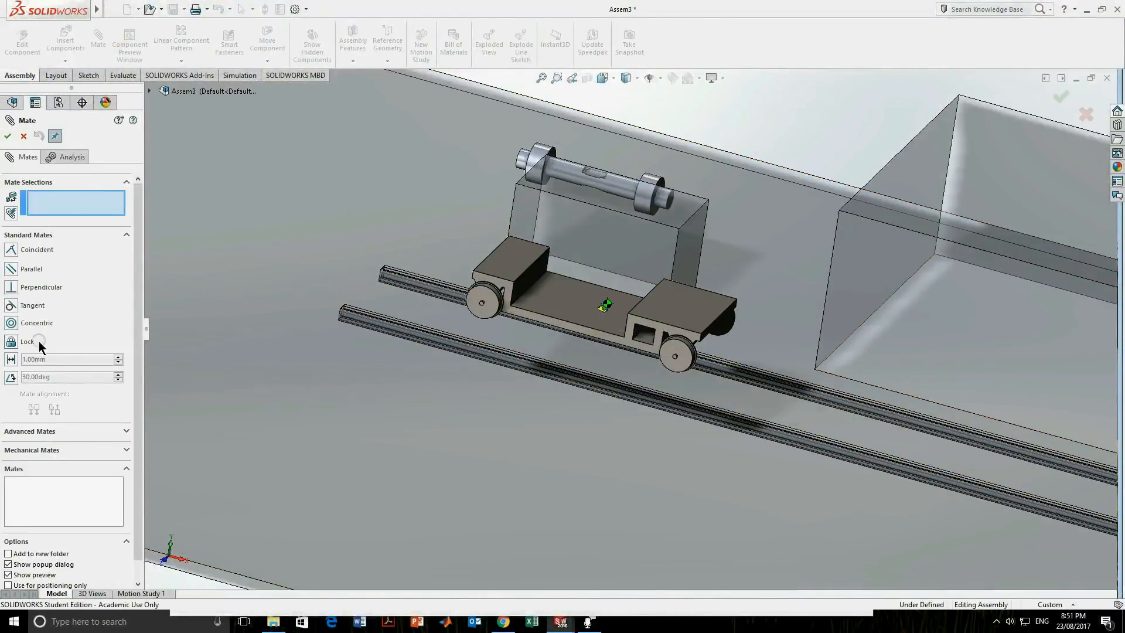
pyautogui.click(24, 431)
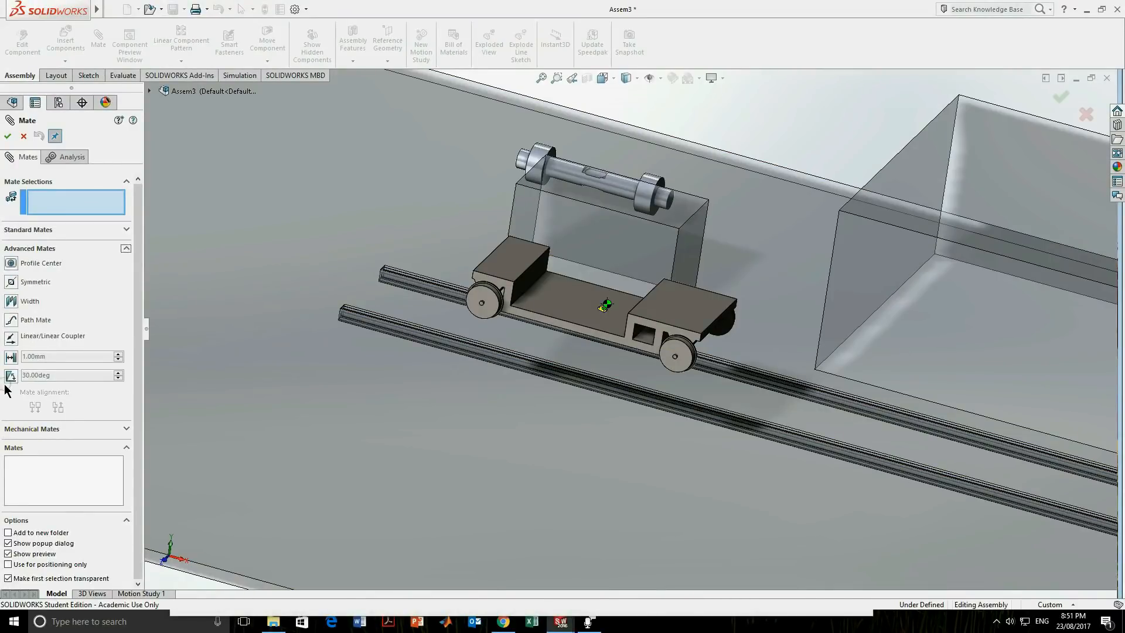
pyautogui.click(12, 300)
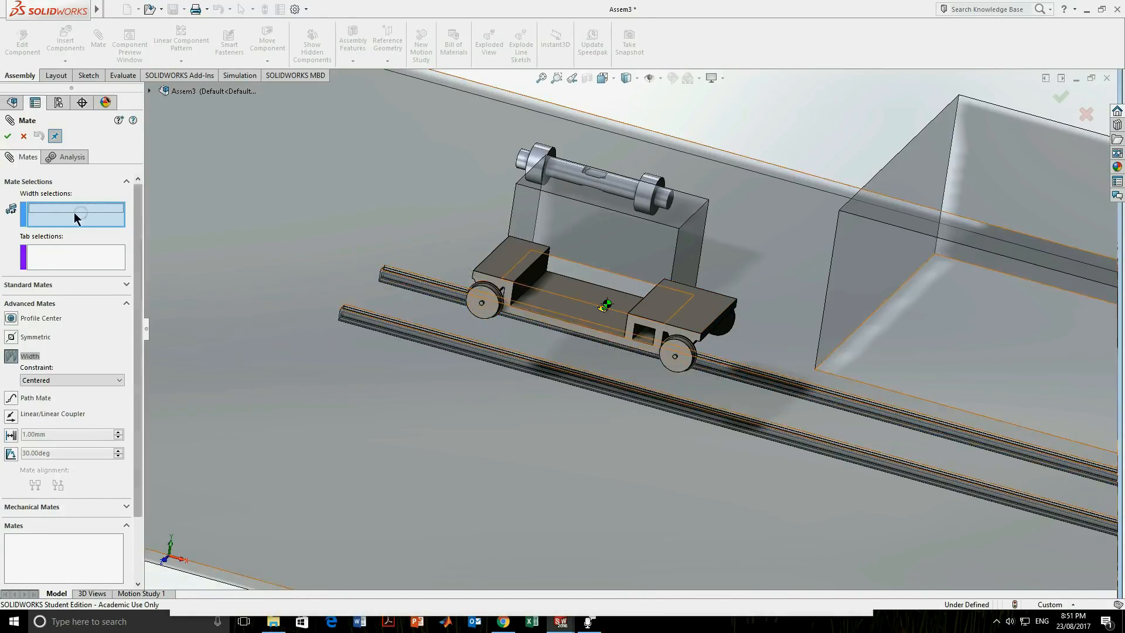
pyautogui.click(484, 280)
pyautogui.moveTo(599, 361); pyautogui.dragTo(522, 380, button='middle')
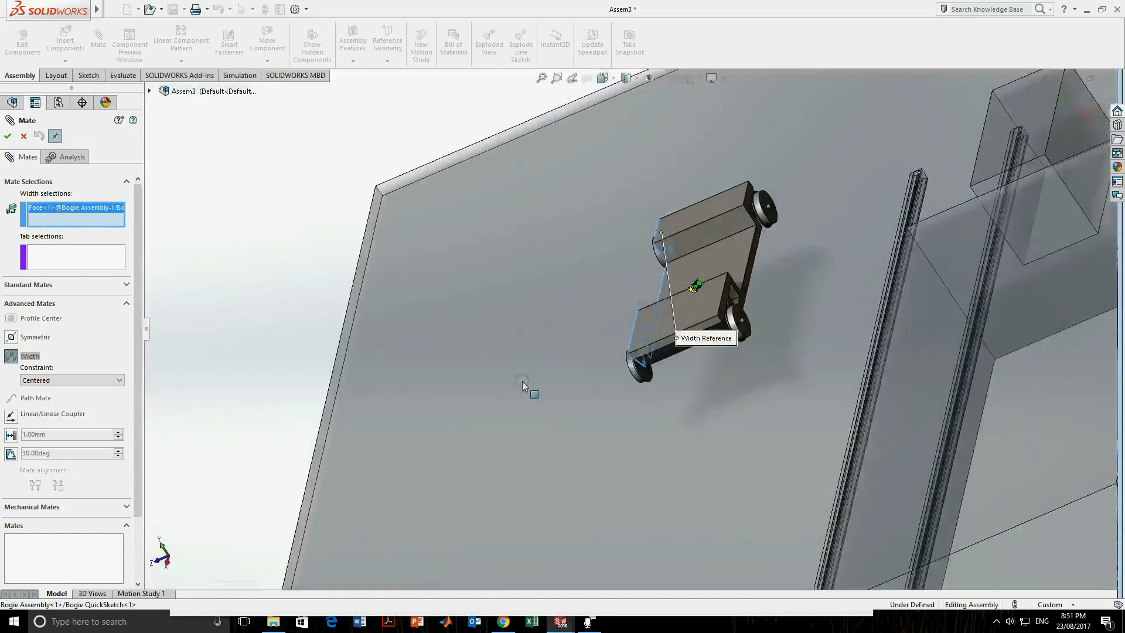
pyautogui.click(741, 280)
pyautogui.moveTo(678, 330); pyautogui.dragTo(736, 307, button='middle')
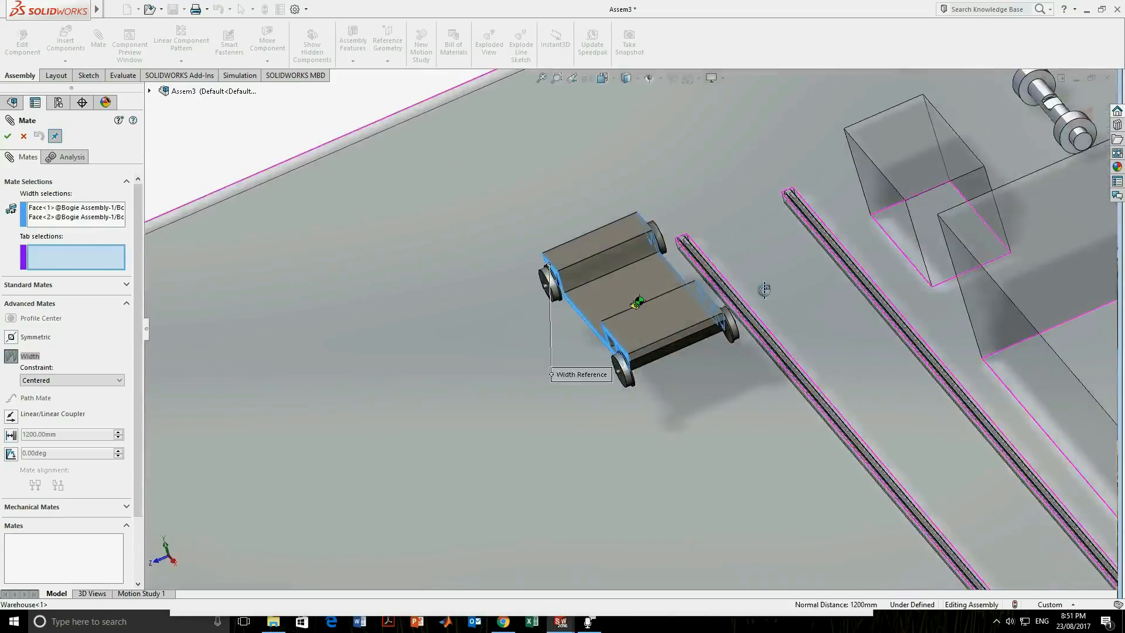
pyautogui.scroll(1, 634, 319)
# Add the outer side face of the rail nearest the warehouse blocks as the first tab selection.
pyautogui.click(106, 259)
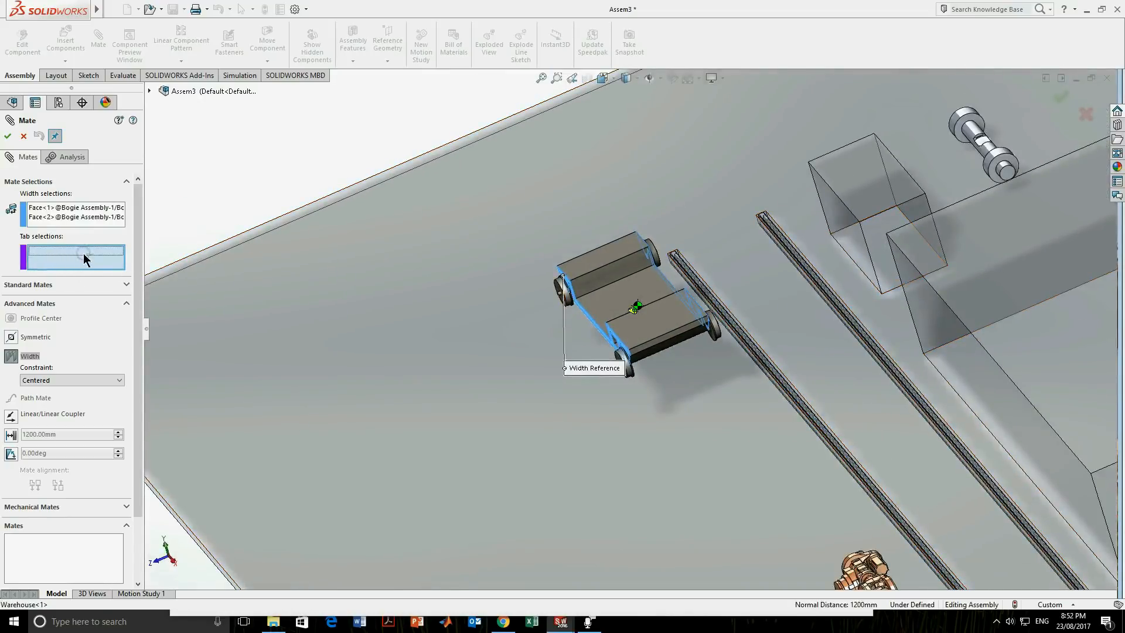
pyautogui.scroll(-2, 736, 386)
pyautogui.scroll(2, 877, 279)
pyautogui.scroll(-3, 882, 246)
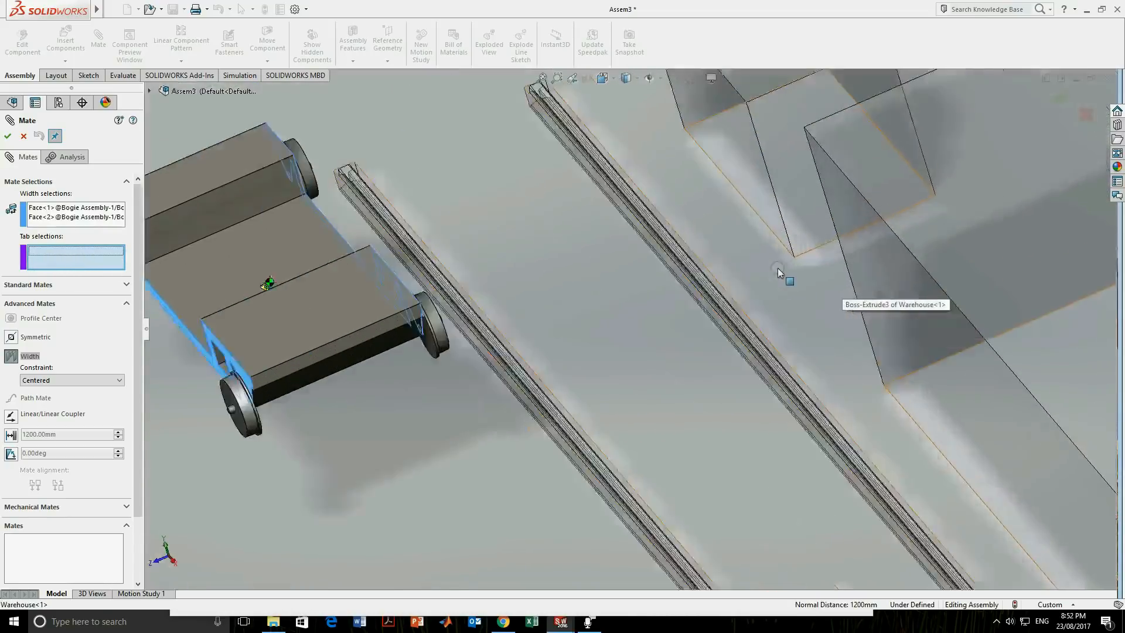
pyautogui.scroll(-3, 778, 271)
pyautogui.scroll(-2, 708, 265)
pyautogui.click(775, 246)
pyautogui.scroll(3, 633, 319)
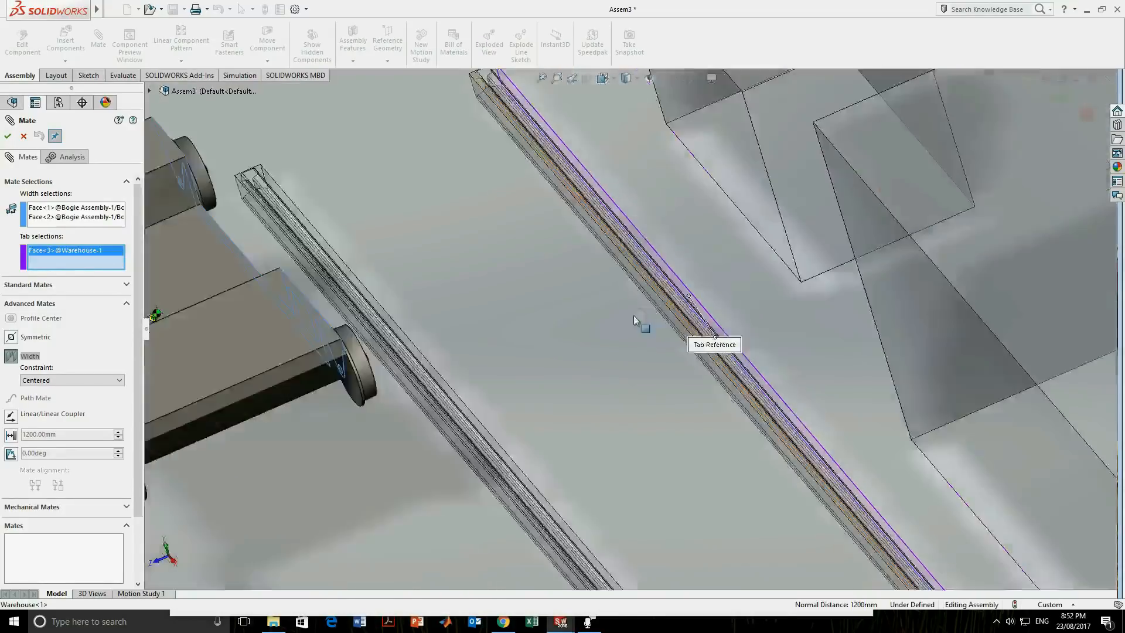
# Add the outer side face of the other rail as the second tab selection and apply the centered Width mate.
pyautogui.scroll(3, 636, 321)
pyautogui.moveTo(502, 333)
pyautogui.mouseDown(button='middle')
pyautogui.moveTo(469, 367)
pyautogui.moveTo(493, 325)
pyautogui.mouseUp(button='middle')
pyautogui.scroll(-6, 494, 326)
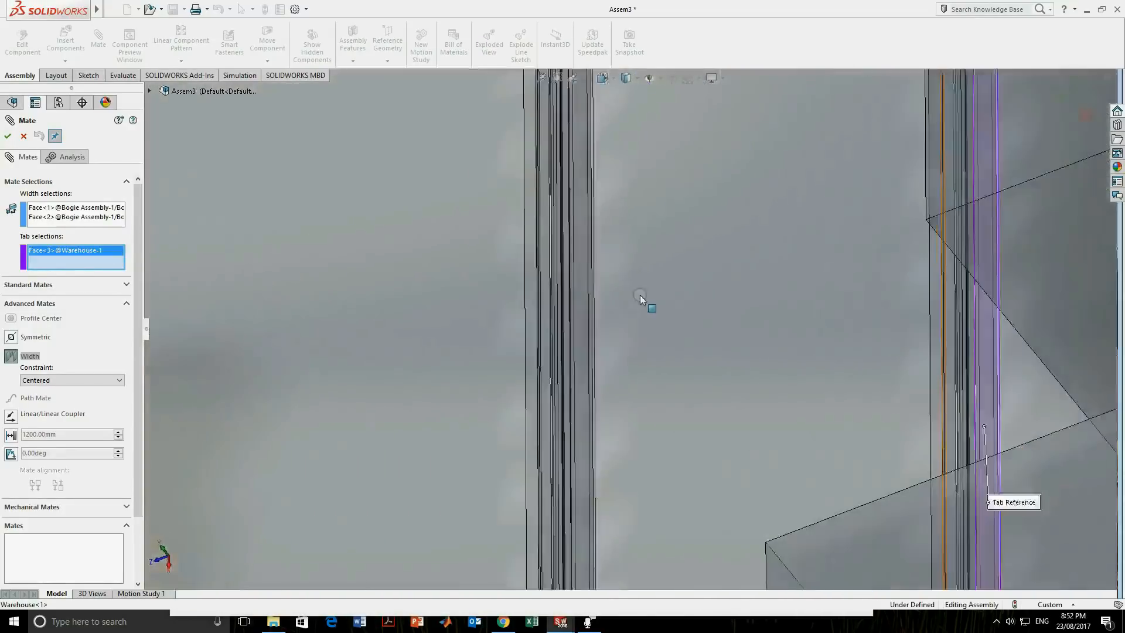
pyautogui.scroll(-1, 533, 300)
pyautogui.scroll(-2, 548, 297)
pyautogui.click(549, 296)
pyautogui.scroll(6, 554, 328)
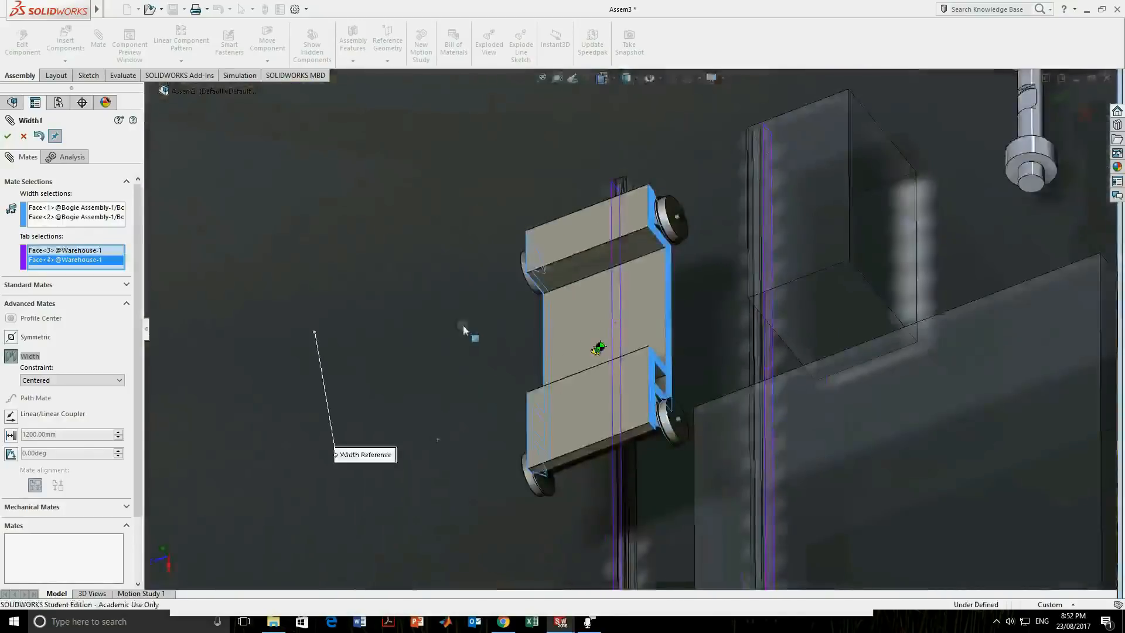
pyautogui.moveTo(463, 325); pyautogui.dragTo(547, 260, button='middle')
pyautogui.click(7, 137)
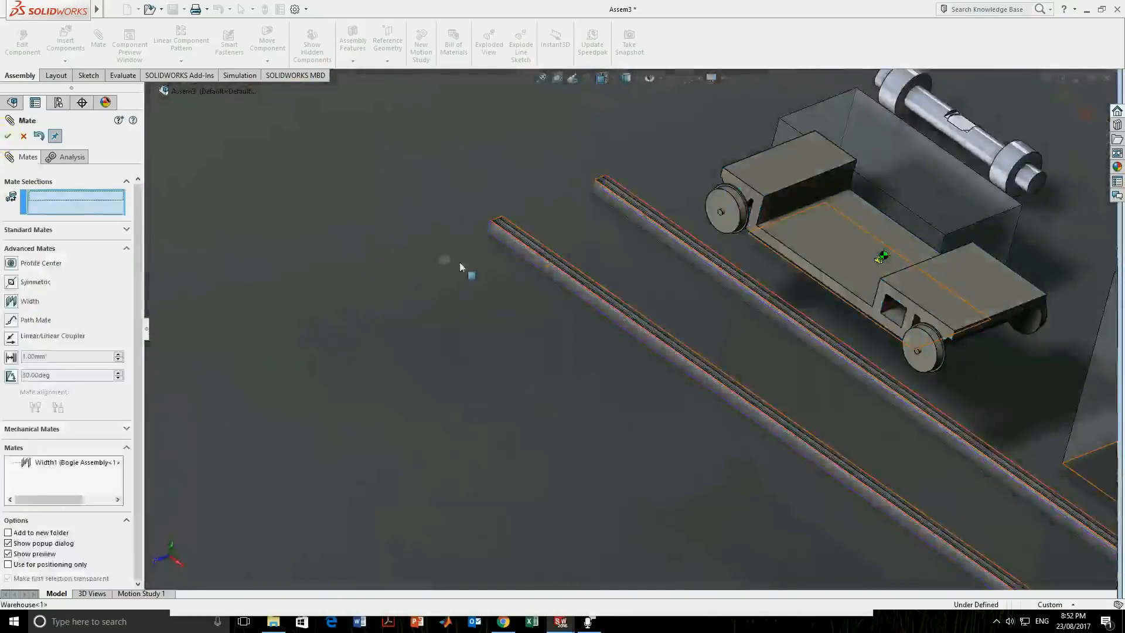
# Examine the bogie's centring and wheel alignment on the rails from the Top view and at an angle.
pyautogui.press('space')
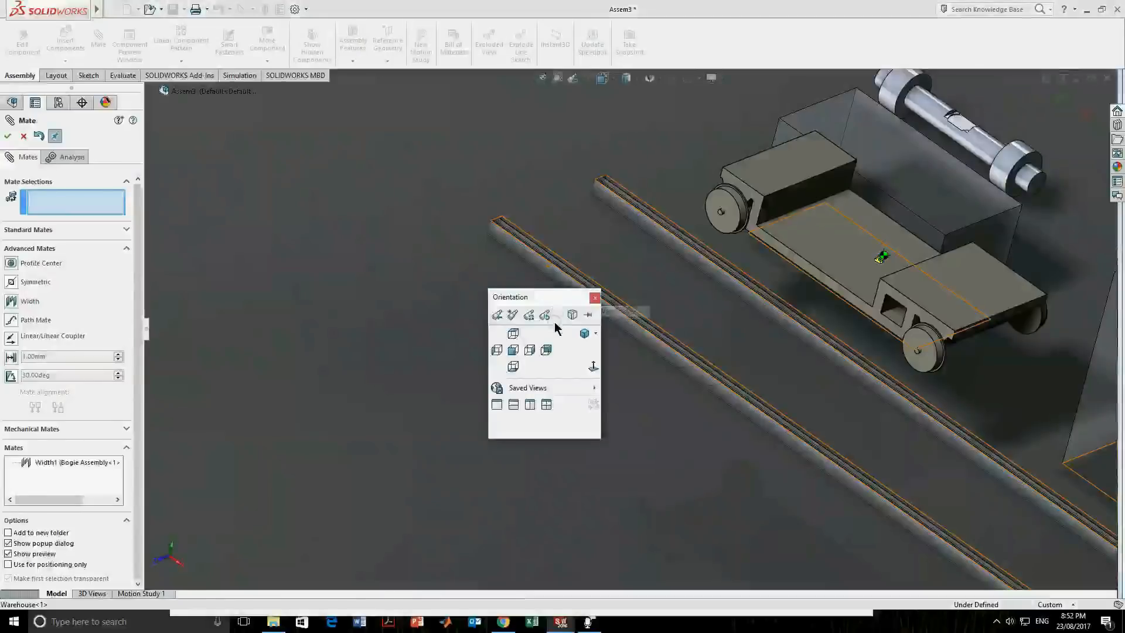
pyautogui.click(514, 332)
pyautogui.scroll(-6, 505, 306)
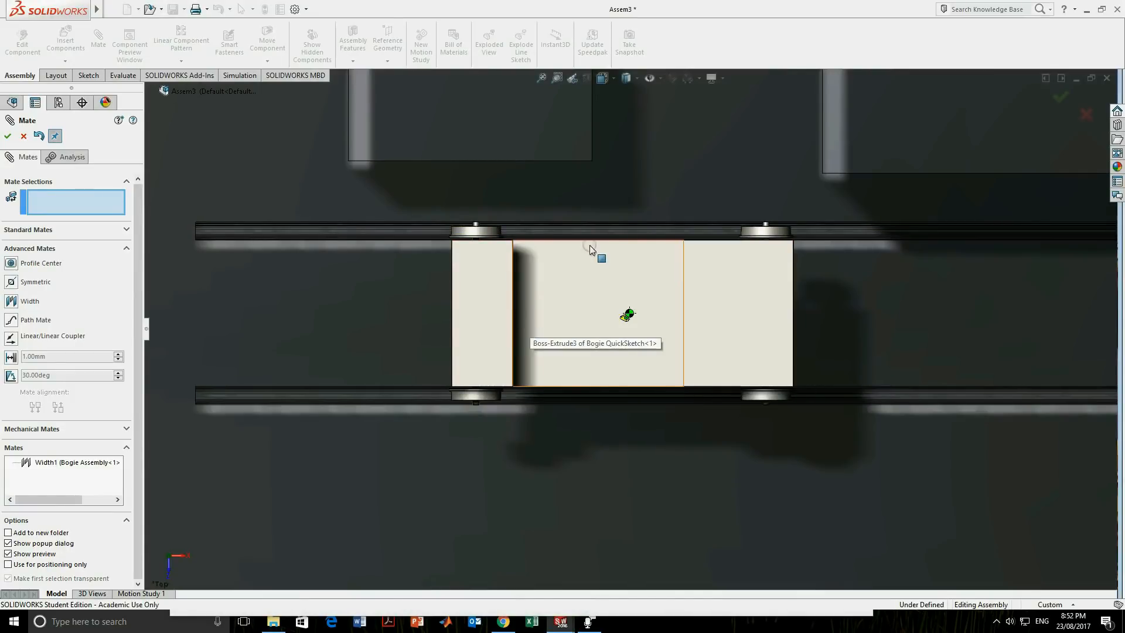
pyautogui.scroll(3, 590, 245)
pyautogui.scroll(-5, 650, 228)
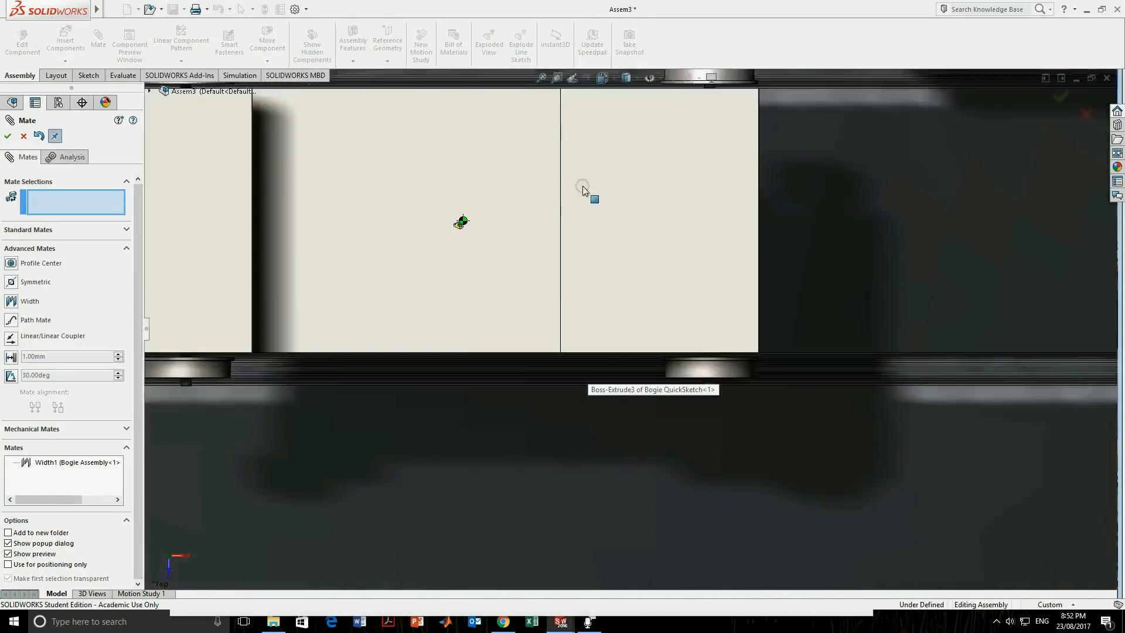
pyautogui.press('space')
pyautogui.click(582, 217)
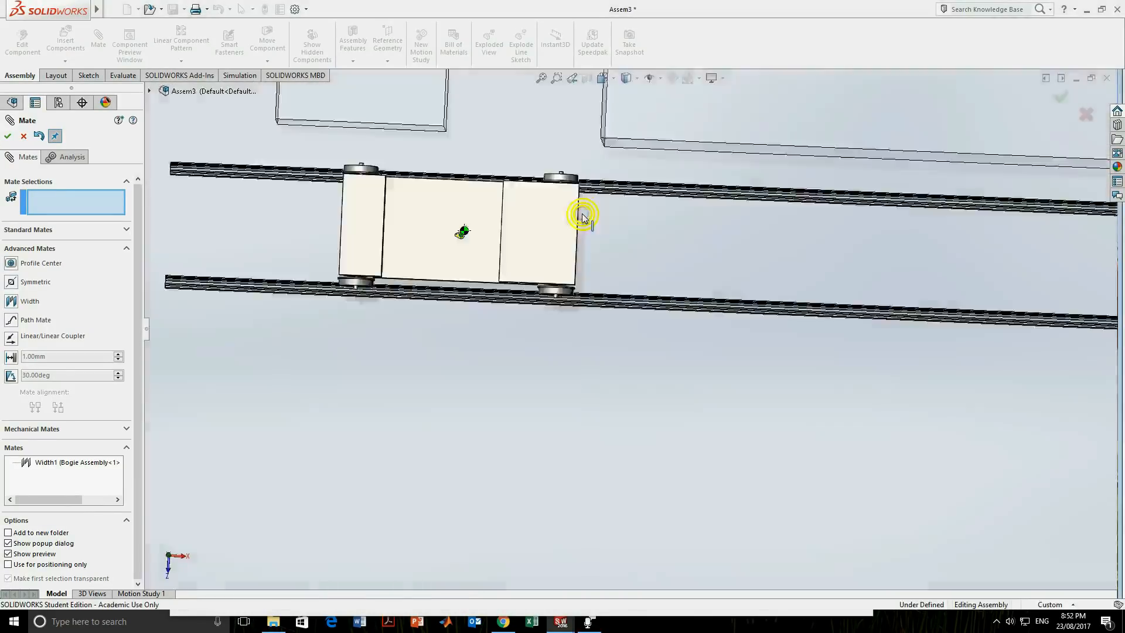
pyautogui.scroll(-9, 545, 274)
pyautogui.moveTo(603, 357); pyautogui.dragTo(600, 323, button='middle')
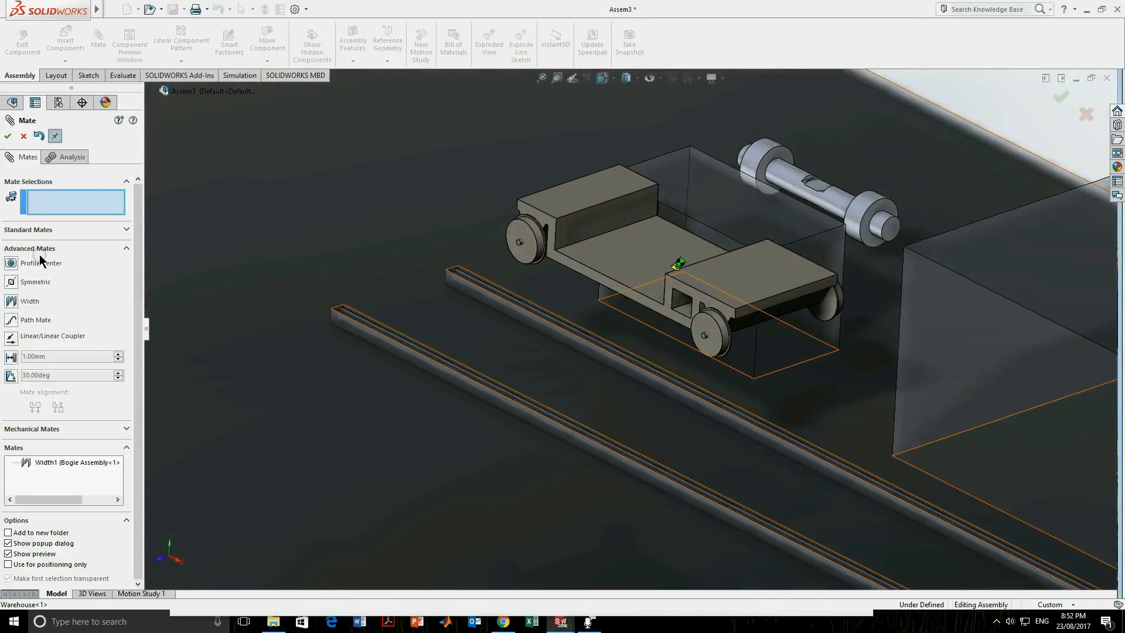
# Switch the document units to MKS (meter, kilogram, second) and close the current mate session.
pyautogui.click(46, 230)
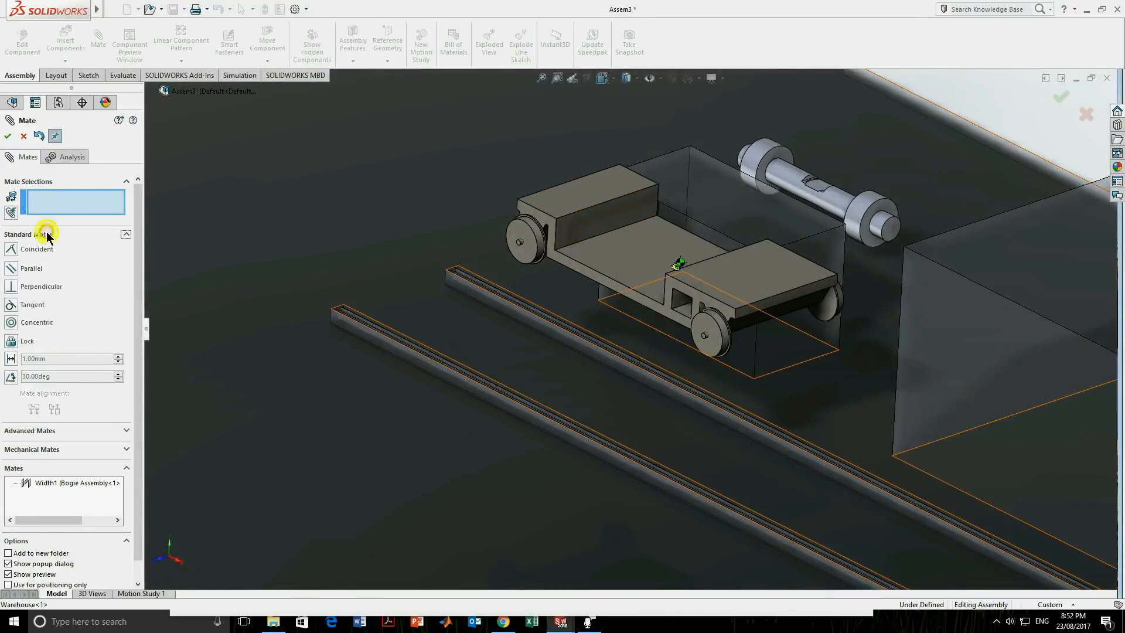
pyautogui.click(16, 360)
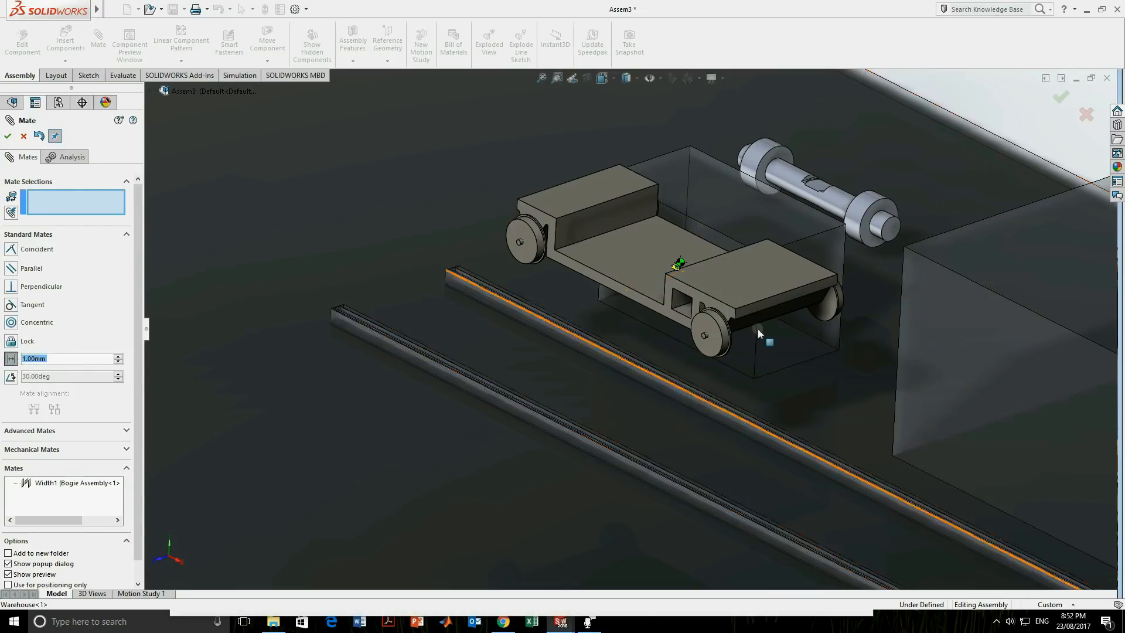
pyautogui.click(1050, 604)
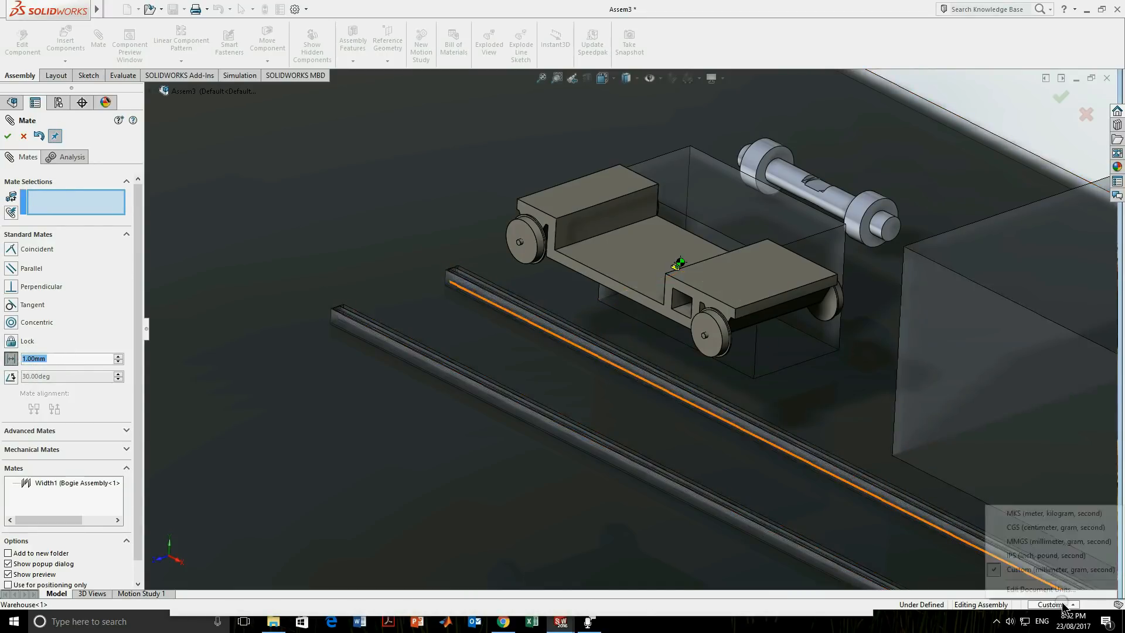
pyautogui.click(1047, 515)
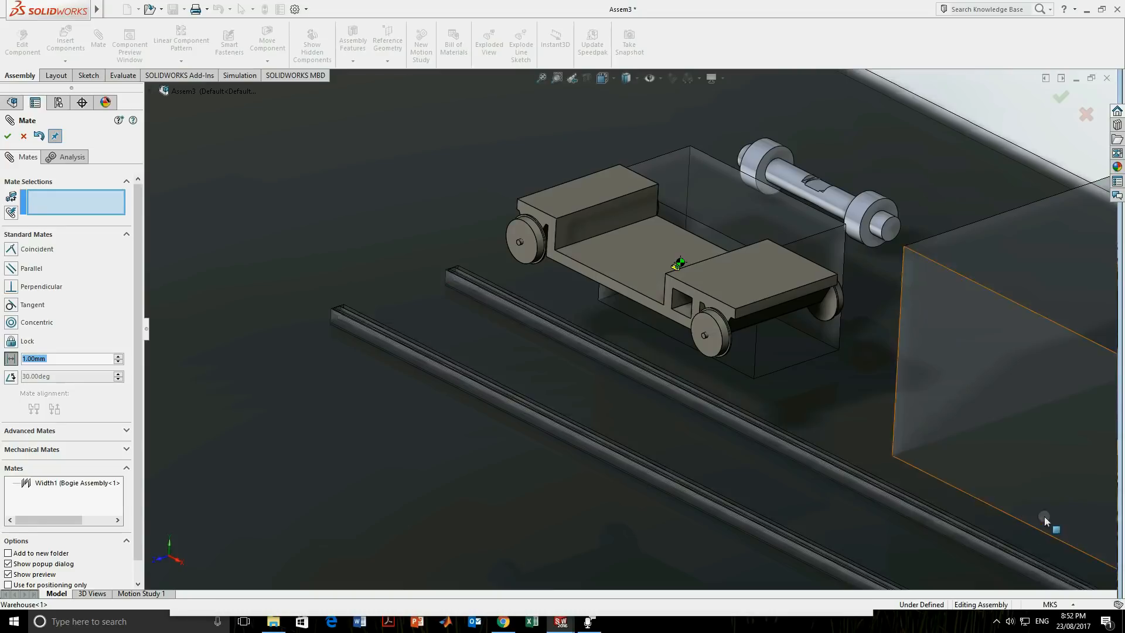
pyautogui.click(24, 135)
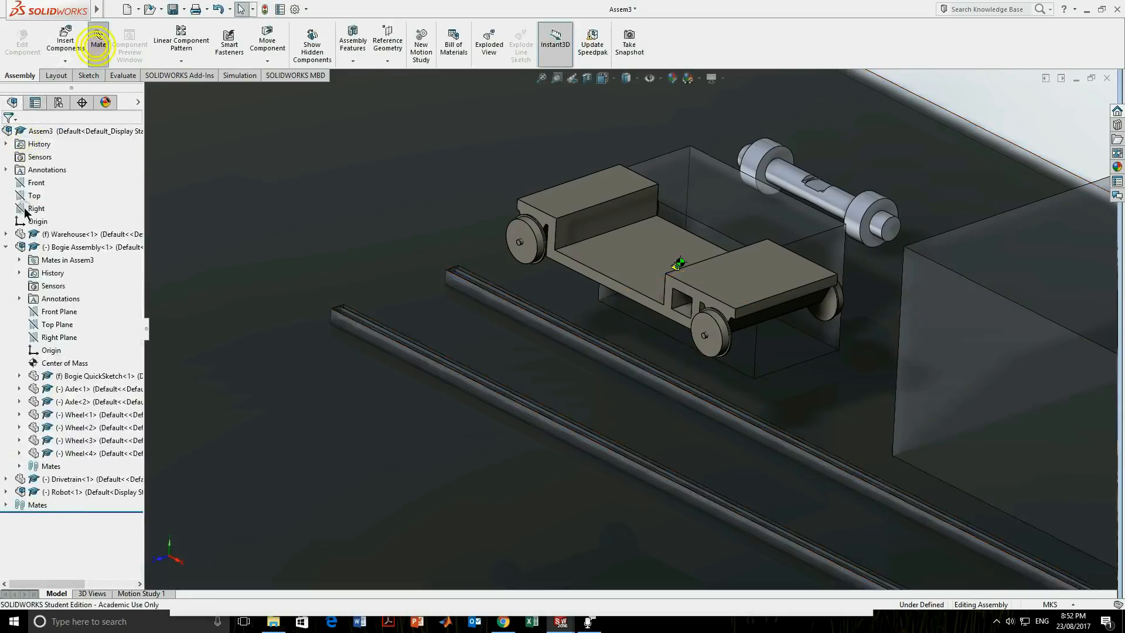
# Start a Distance mate between the top face of one raised bogie end block and the warehouse floor.
pyautogui.click(12, 359)
pyautogui.scroll(-2, 568, 266)
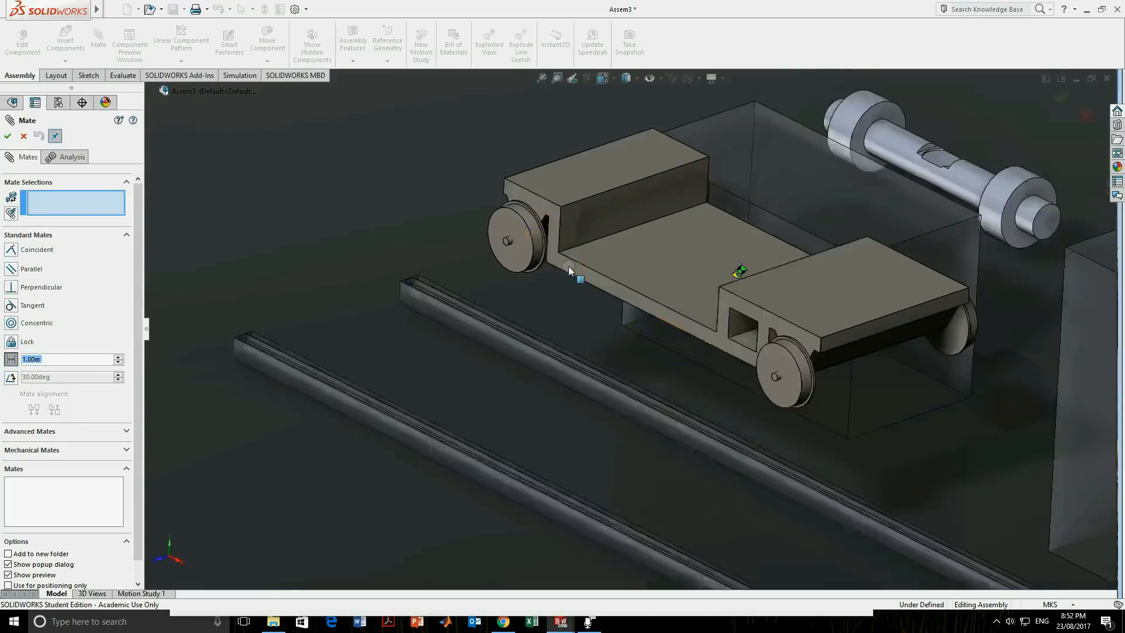
pyautogui.scroll(-1, 568, 268)
pyautogui.scroll(2, 476, 331)
pyautogui.click(600, 222)
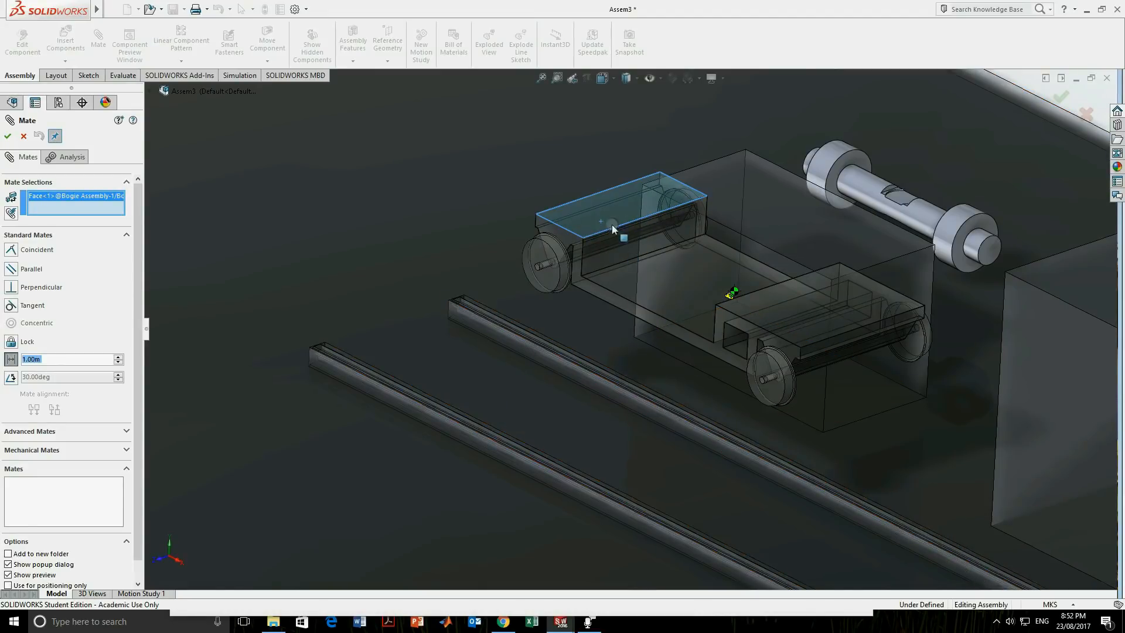
pyautogui.click(514, 383)
pyautogui.moveTo(522, 484); pyautogui.dragTo(625, 500, button='middle')
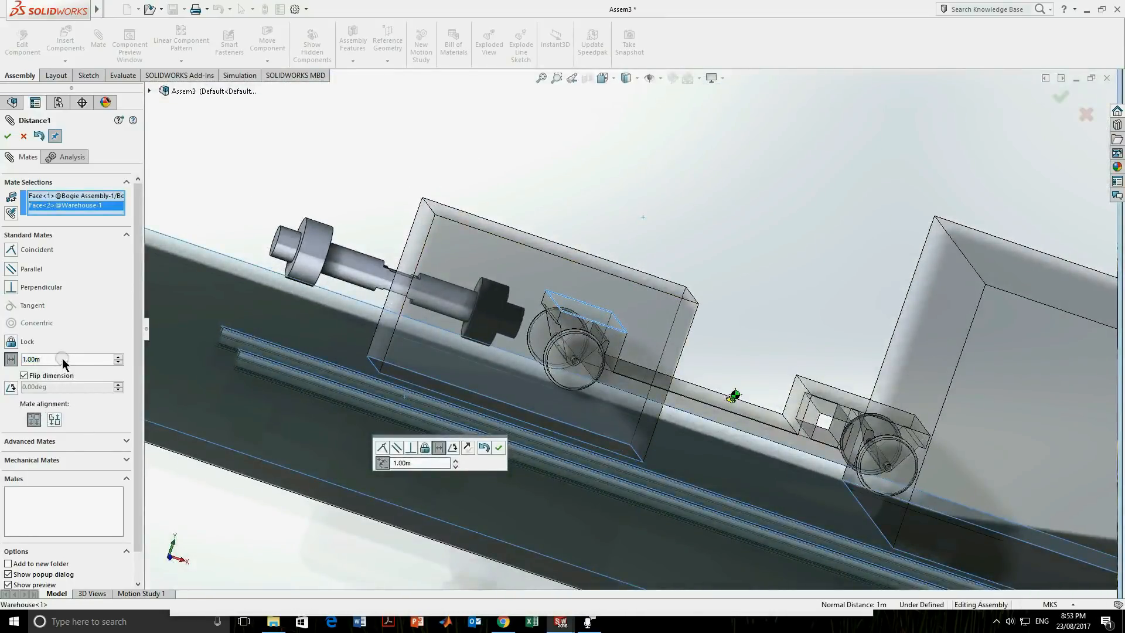
# From the Front view, reduce the distance between bogie and floor in small steps down to 0.88 m.
pyautogui.press('space')
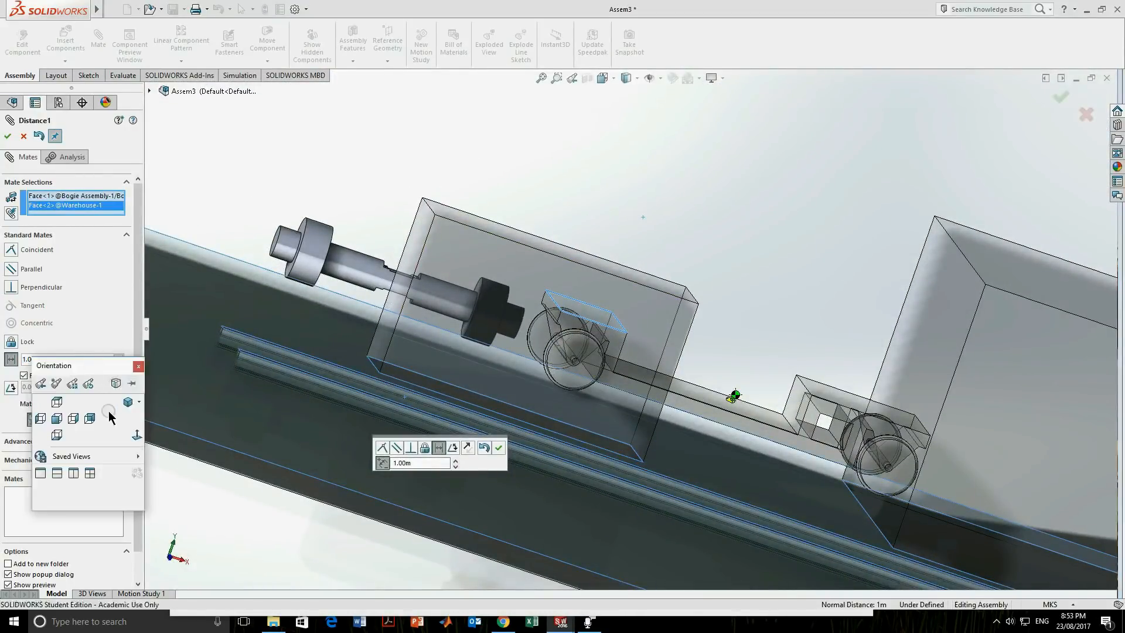
pyautogui.click(57, 419)
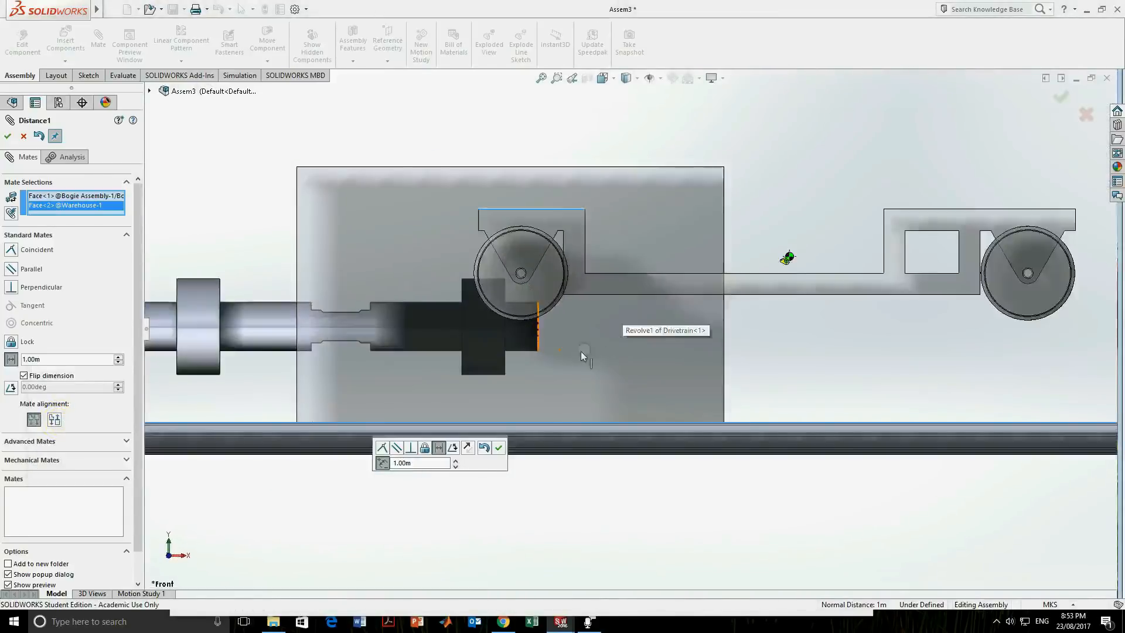
pyautogui.scroll(-2, 545, 366)
pyautogui.scroll(1, 538, 466)
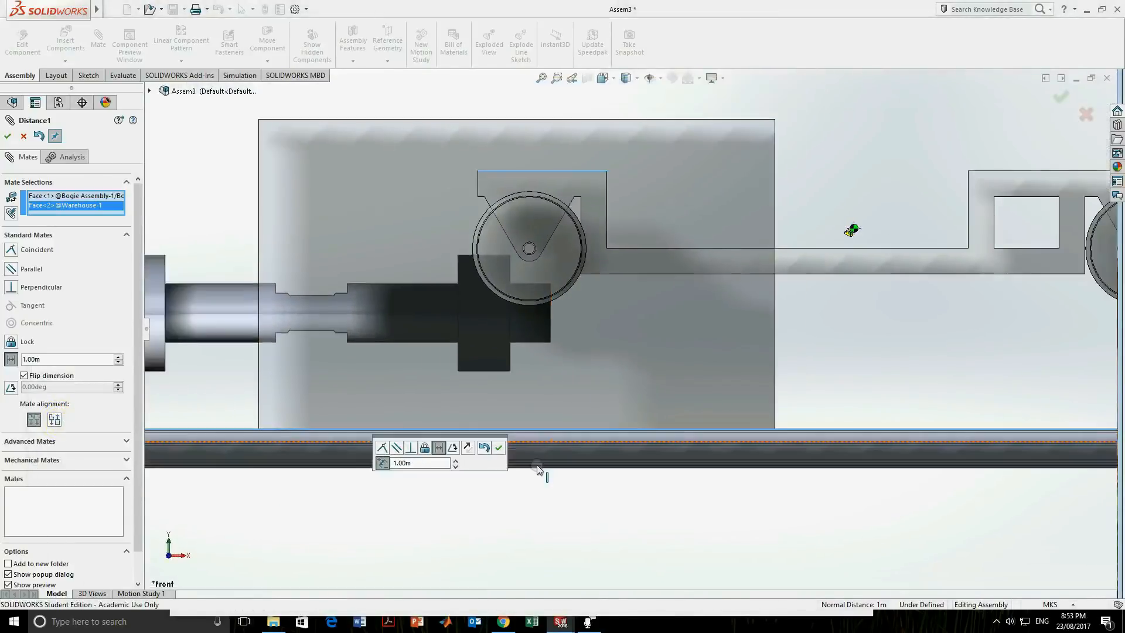
pyautogui.click(118, 361)
pyautogui.click(118, 361)
pyautogui.click(118, 361)
pyautogui.click(118, 361)
pyautogui.click(118, 361)
pyautogui.click(118, 361)
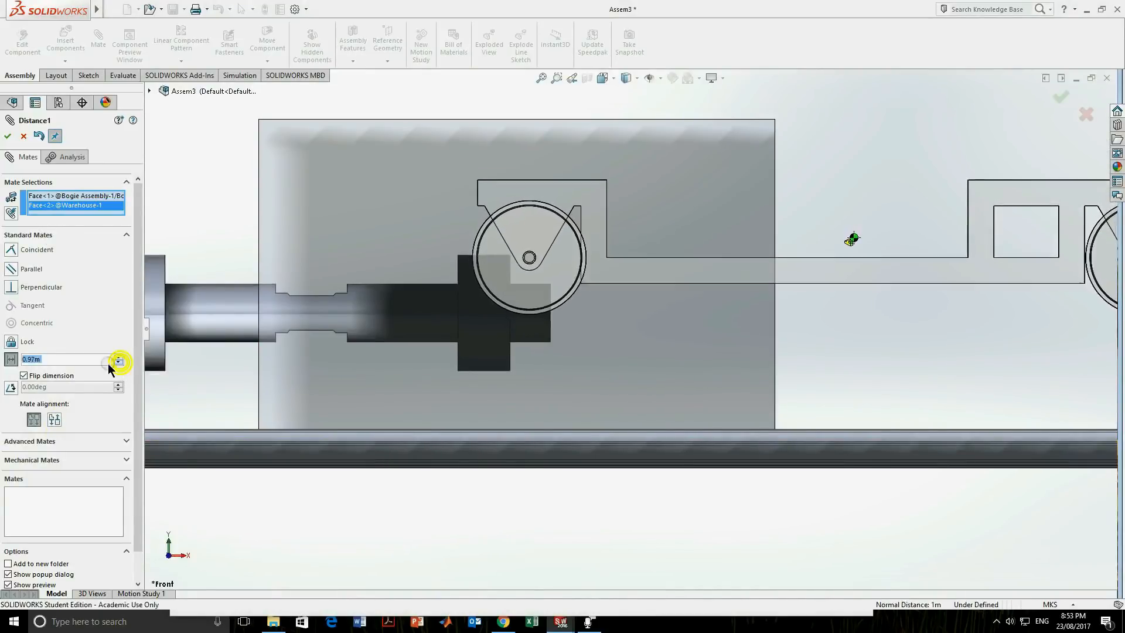
pyautogui.scroll(-4, 34, 368)
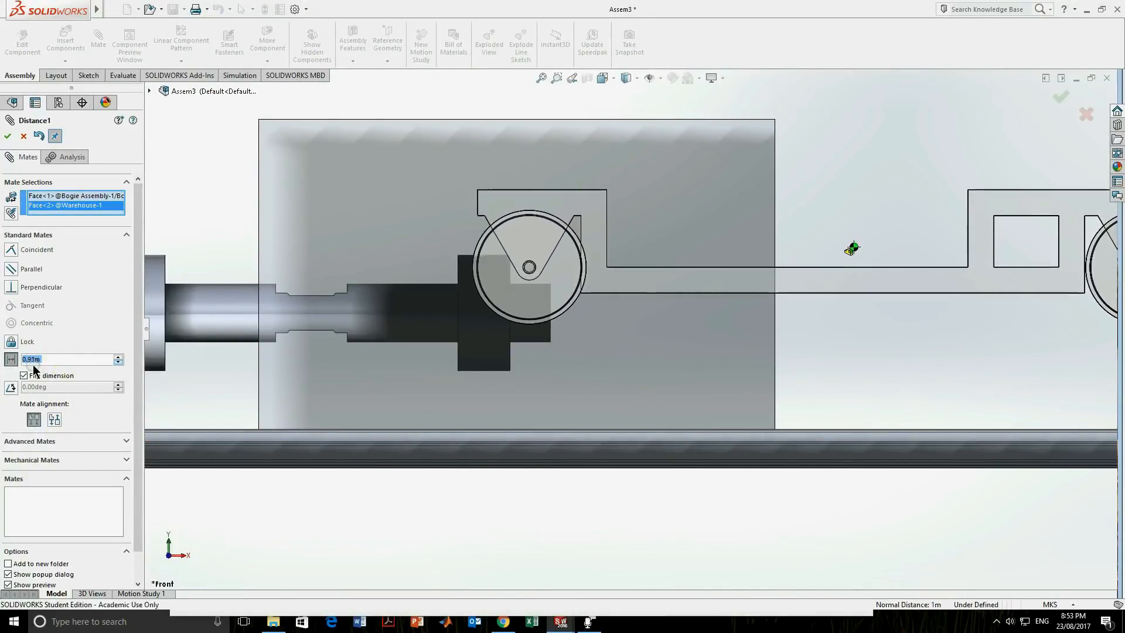
pyautogui.scroll(-2, 38, 363)
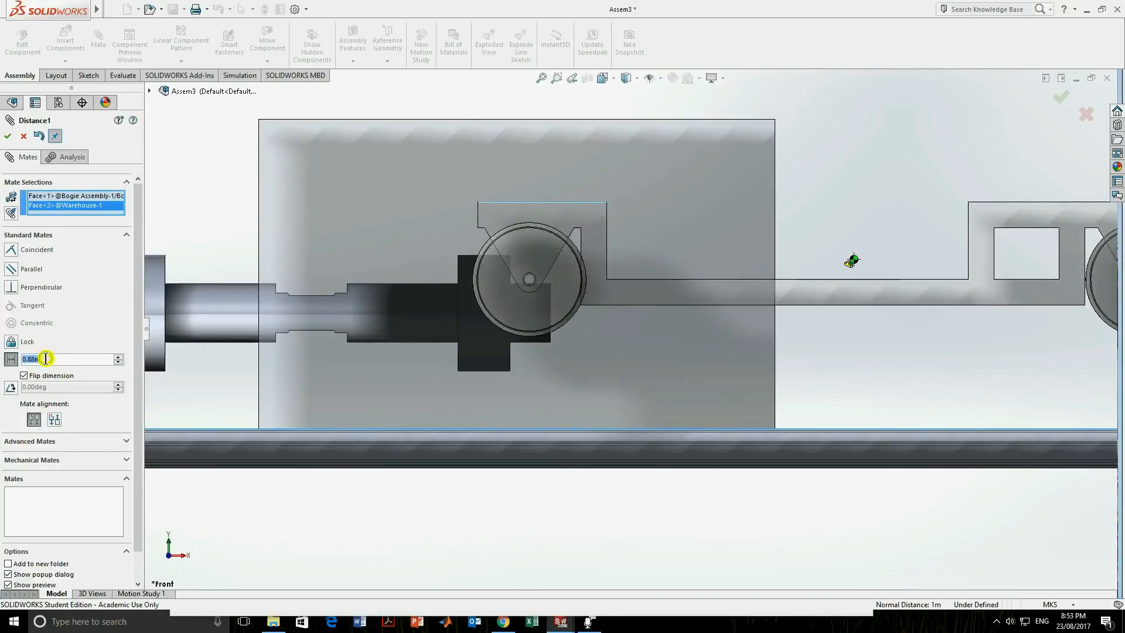
# Set the mate distance to 0.5 m and check closely how the wheel meets the rail.
pyautogui.write('0.5')
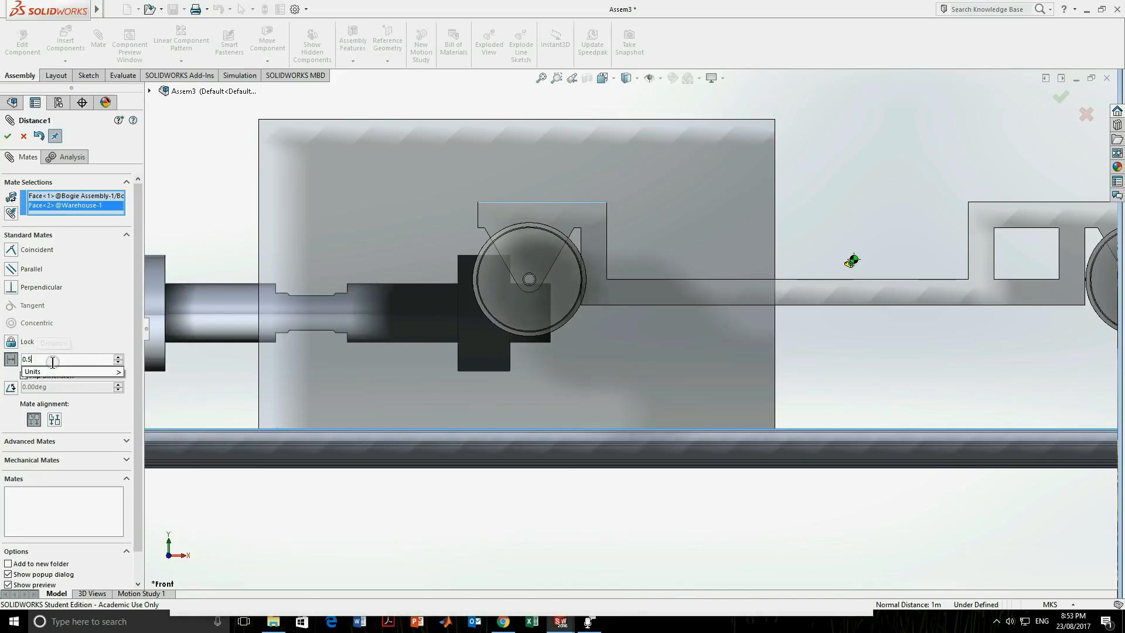
pyautogui.press('Return')
pyautogui.scroll(-8, 556, 410)
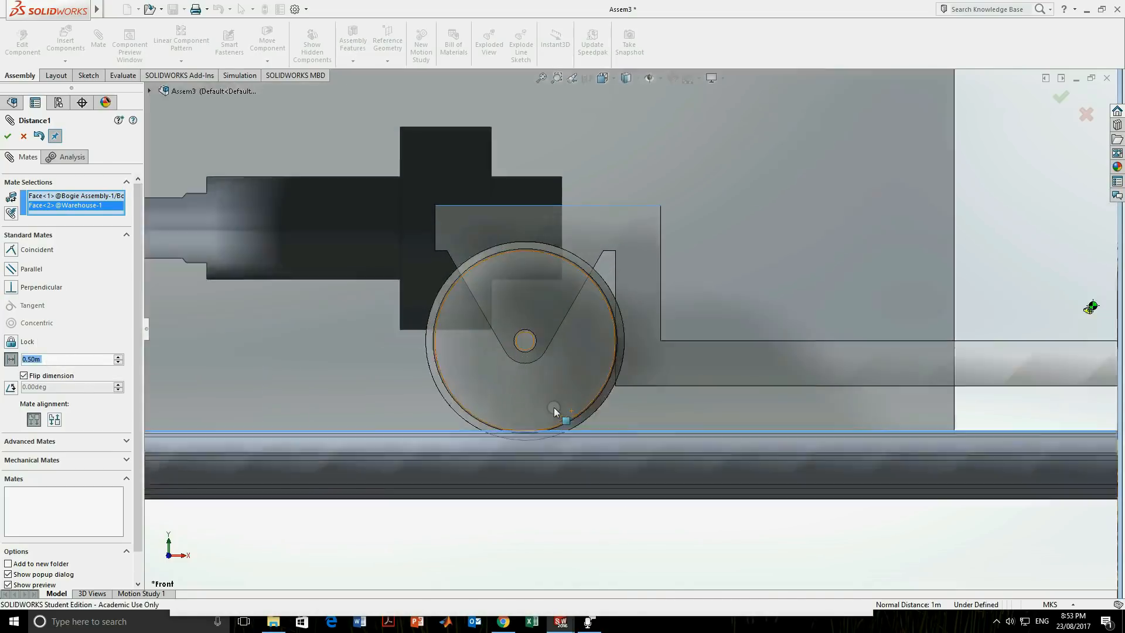
pyautogui.scroll(-3, 562, 412)
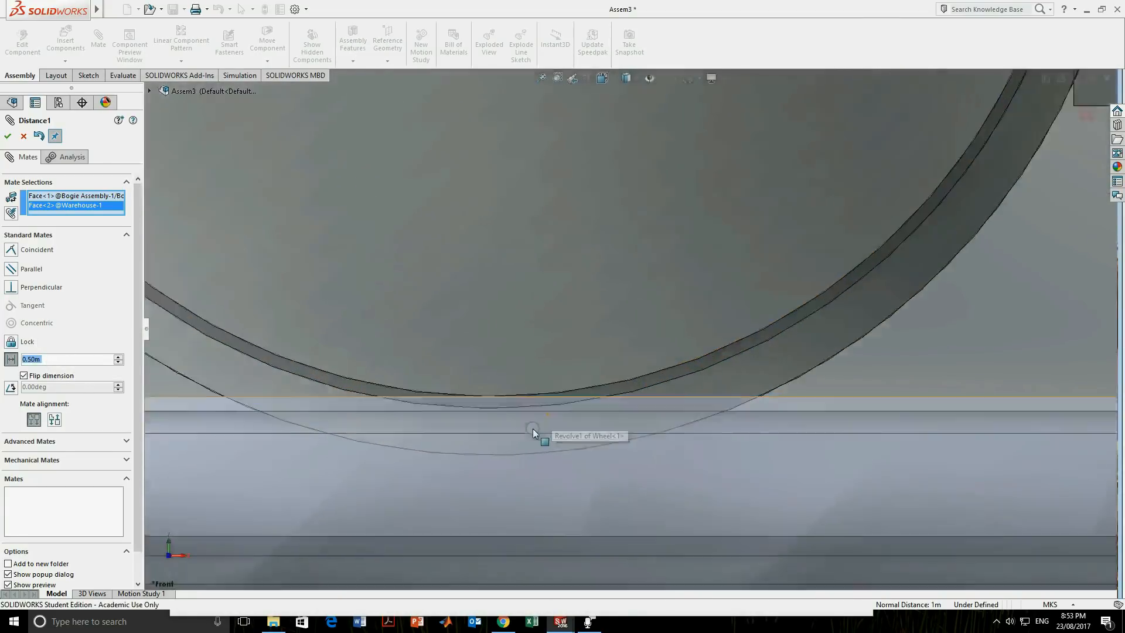
pyautogui.scroll(10, 469, 375)
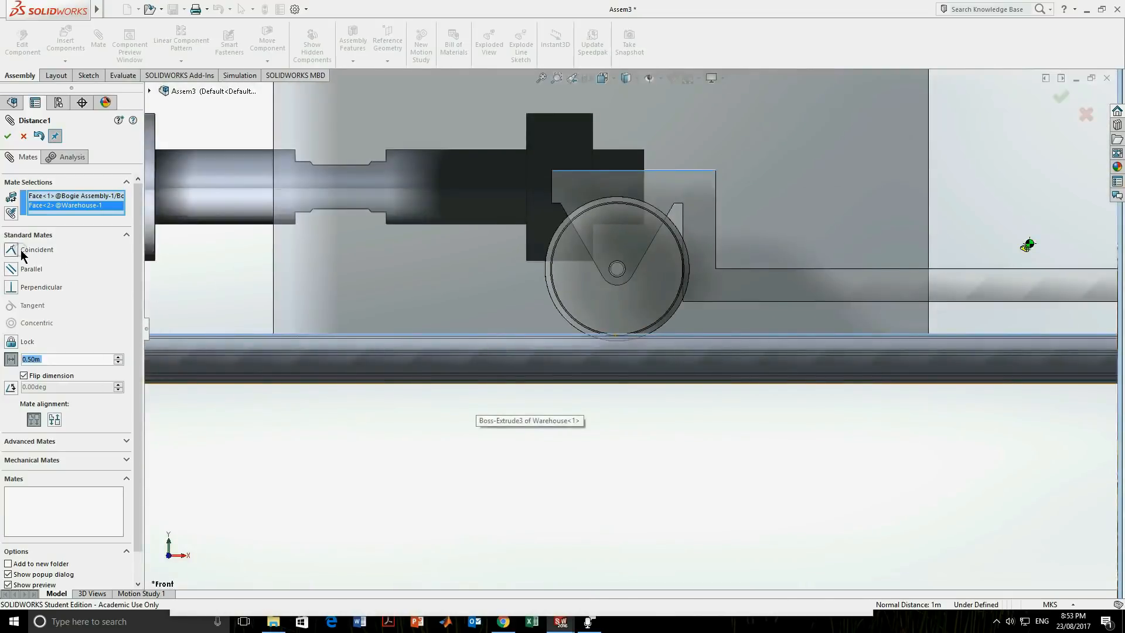
# Set the mate distance to 0.496 m, check the wheel contact on the rail and apply the Distance mate.
pyautogui.rightClick(36, 360)
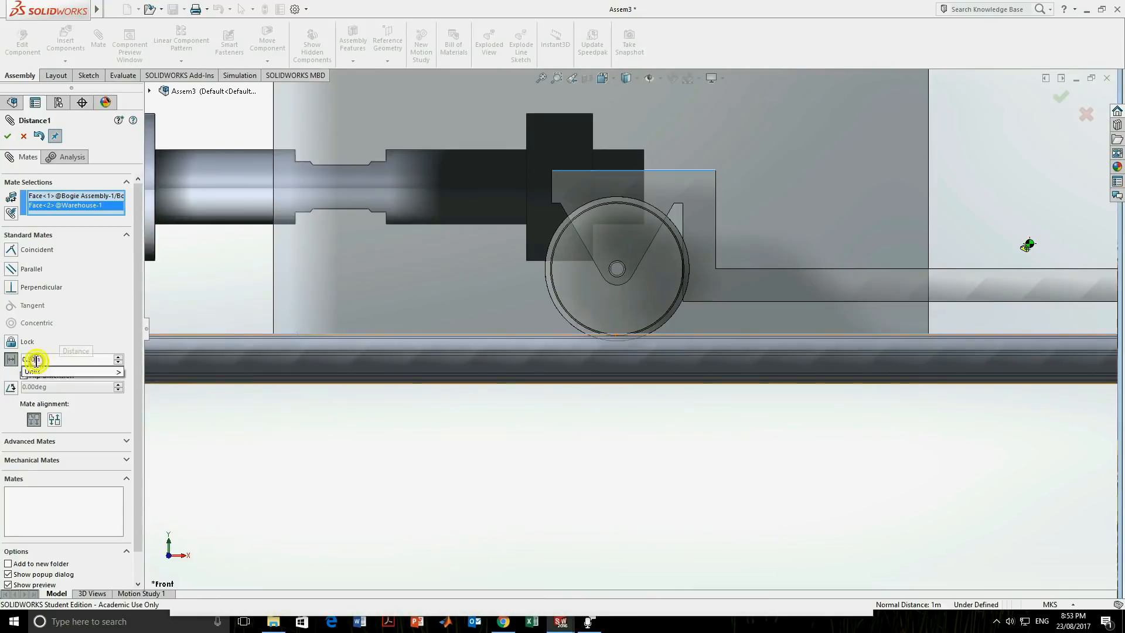
pyautogui.write('0.496')
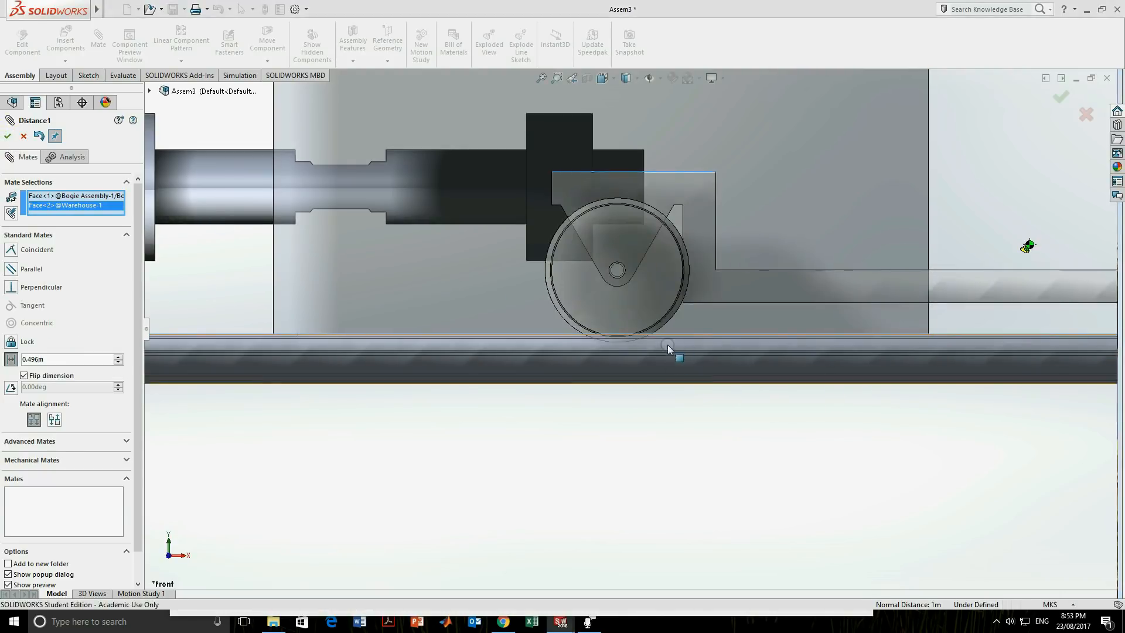
pyautogui.scroll(-5, 624, 338)
pyautogui.scroll(-2, 620, 367)
pyautogui.scroll(6, 590, 374)
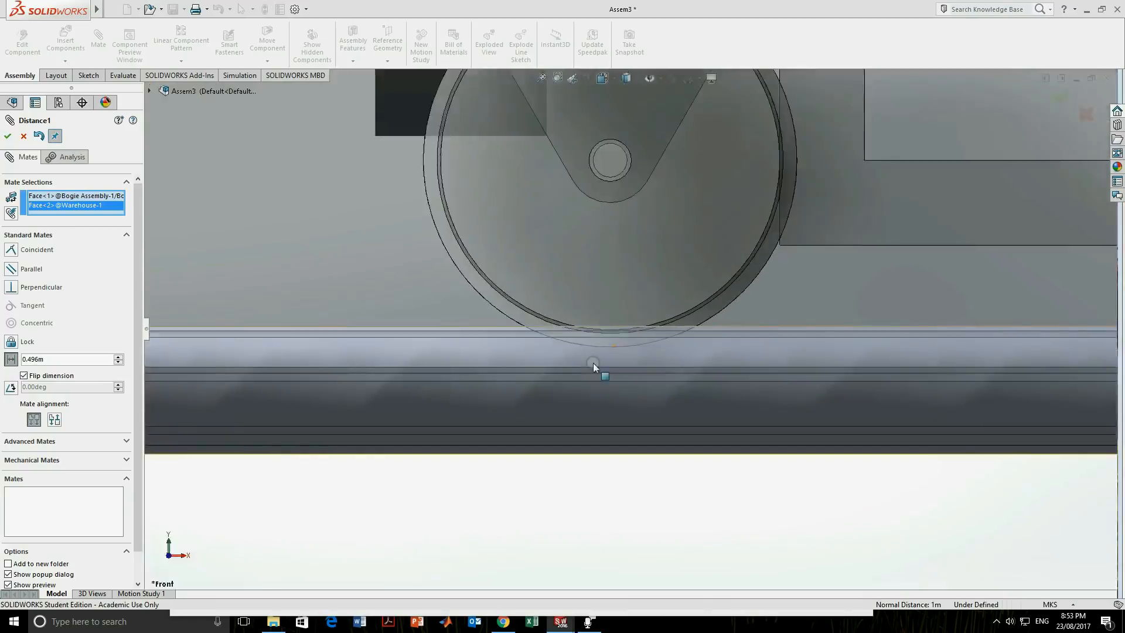
pyautogui.scroll(1, 631, 329)
pyautogui.moveTo(710, 254); pyautogui.dragTo(591, 276, button='middle')
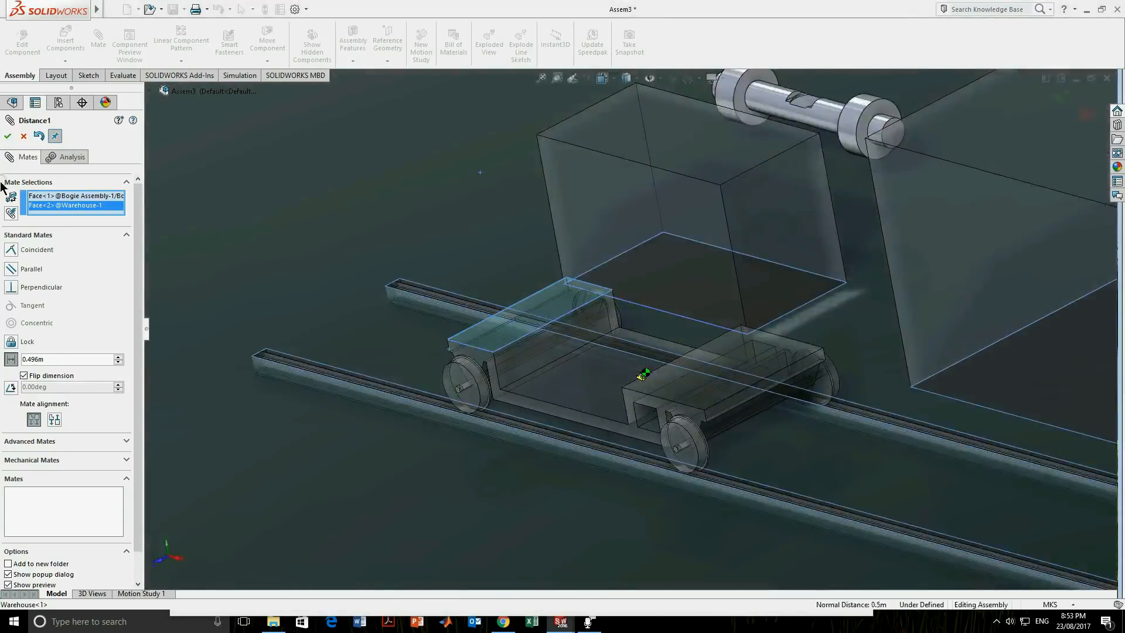
pyautogui.click(7, 136)
# Test the bogie's movement and examine how its wheels sit on the rails from several angles.
pyautogui.moveTo(560, 395); pyautogui.dragTo(529, 489)
pyautogui.moveTo(568, 448); pyautogui.dragTo(540, 530, button='middle')
pyautogui.moveTo(585, 347); pyautogui.dragTo(476, 176)
pyautogui.moveTo(482, 441); pyautogui.dragTo(537, 360, button='middle')
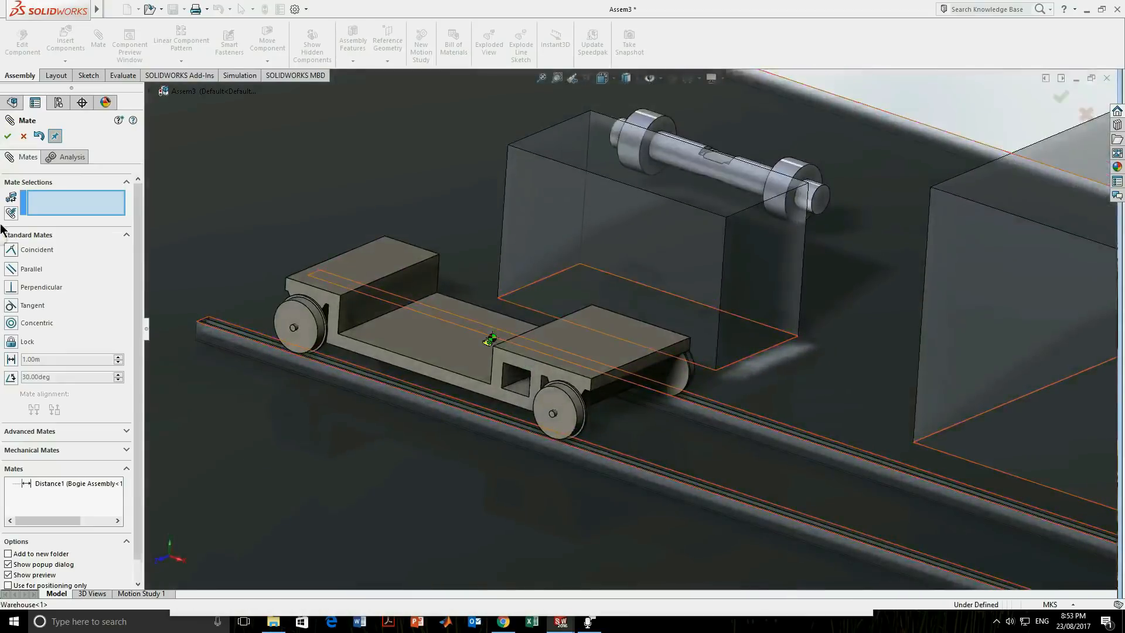
# Add a Parallel mate between the top face of the raised bogie end block and the warehouse floor.
pyautogui.click(391, 251)
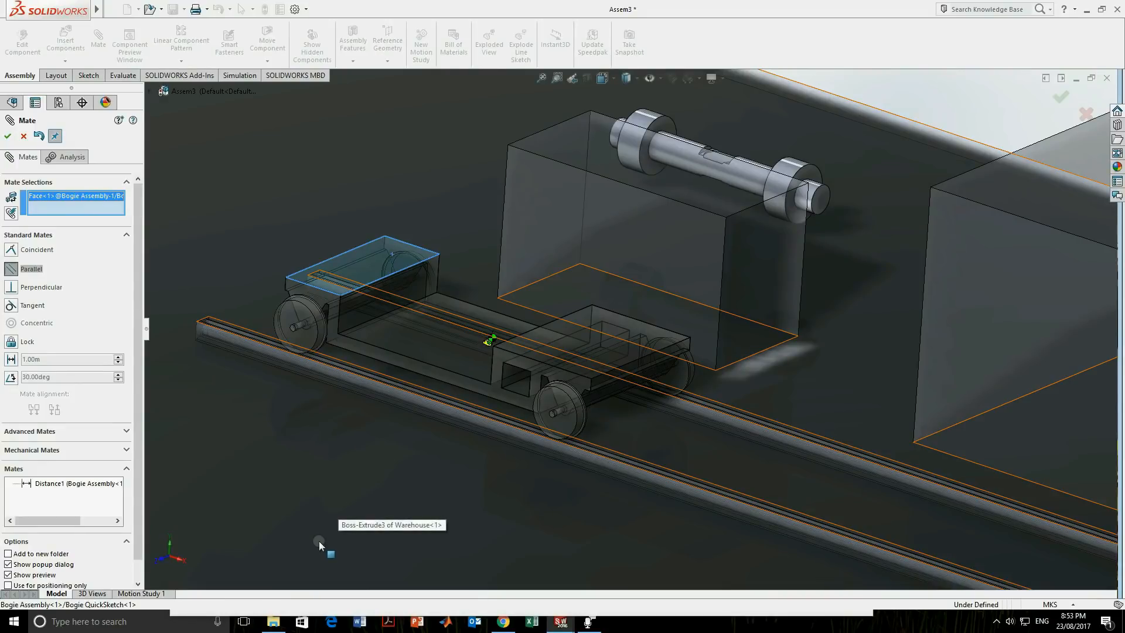
pyautogui.click(303, 461)
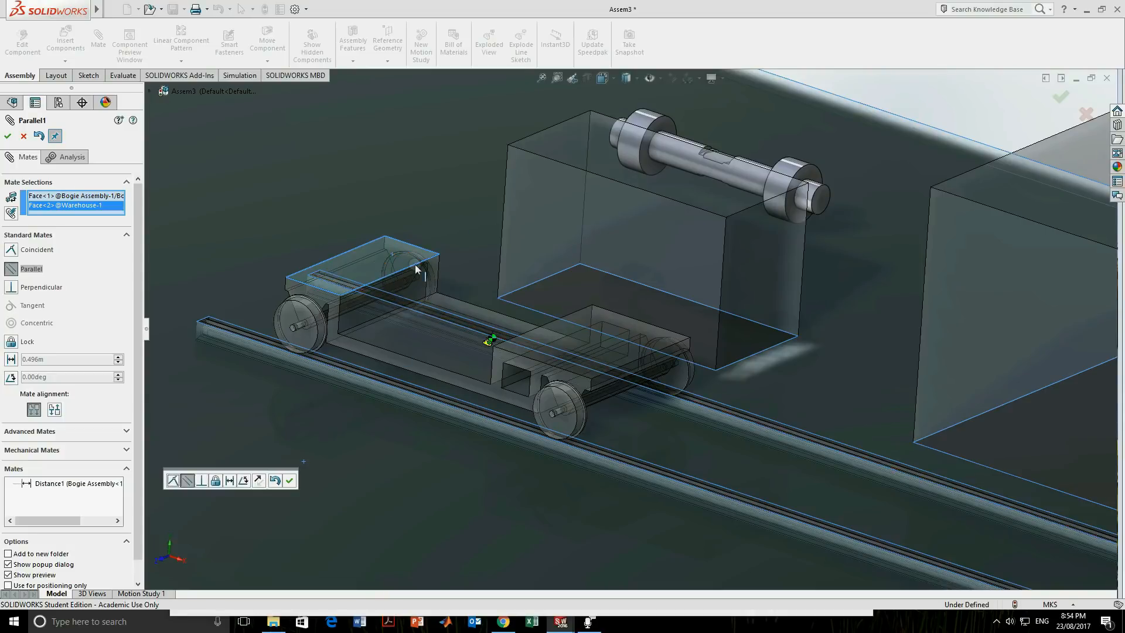
pyautogui.click(8, 136)
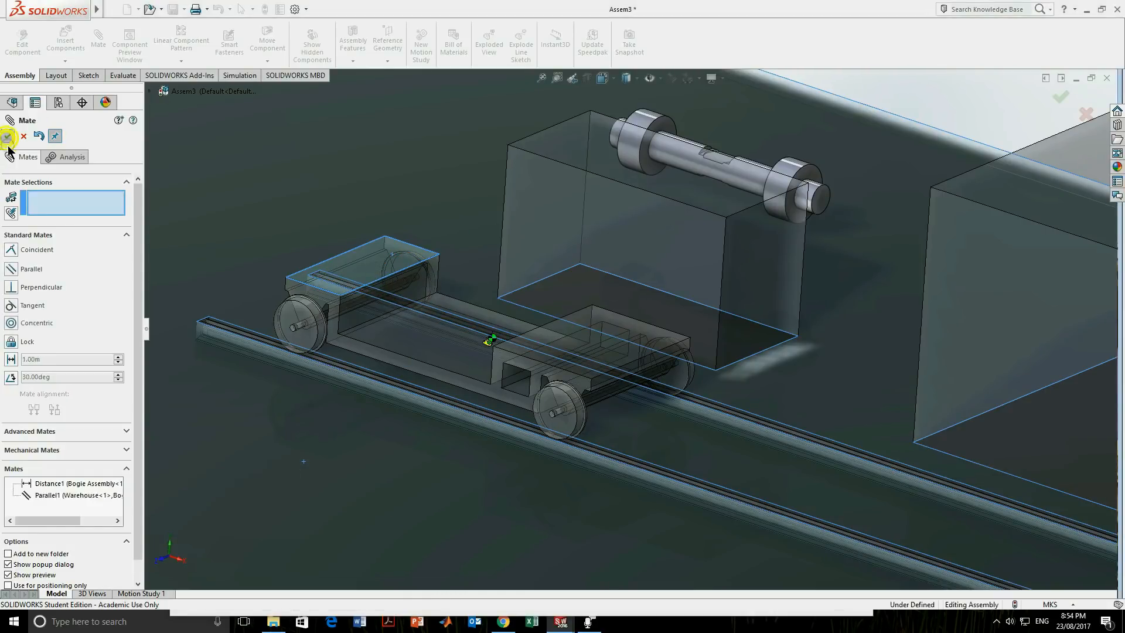
# Test the bogie's remaining freedom and examine its placement within the whole warehouse layout.
pyautogui.moveTo(331, 276); pyautogui.dragTo(469, 415)
pyautogui.scroll(5, 538, 399)
pyautogui.scroll(3, 642, 430)
pyautogui.moveTo(597, 339); pyautogui.dragTo(586, 420)
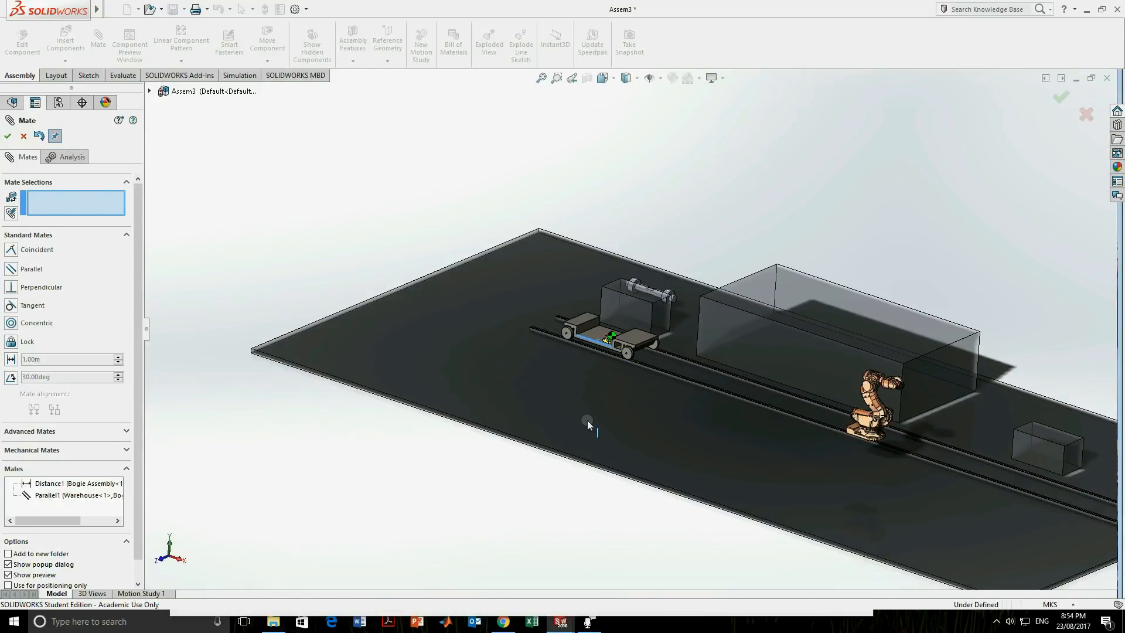
pyautogui.scroll(-5, 612, 296)
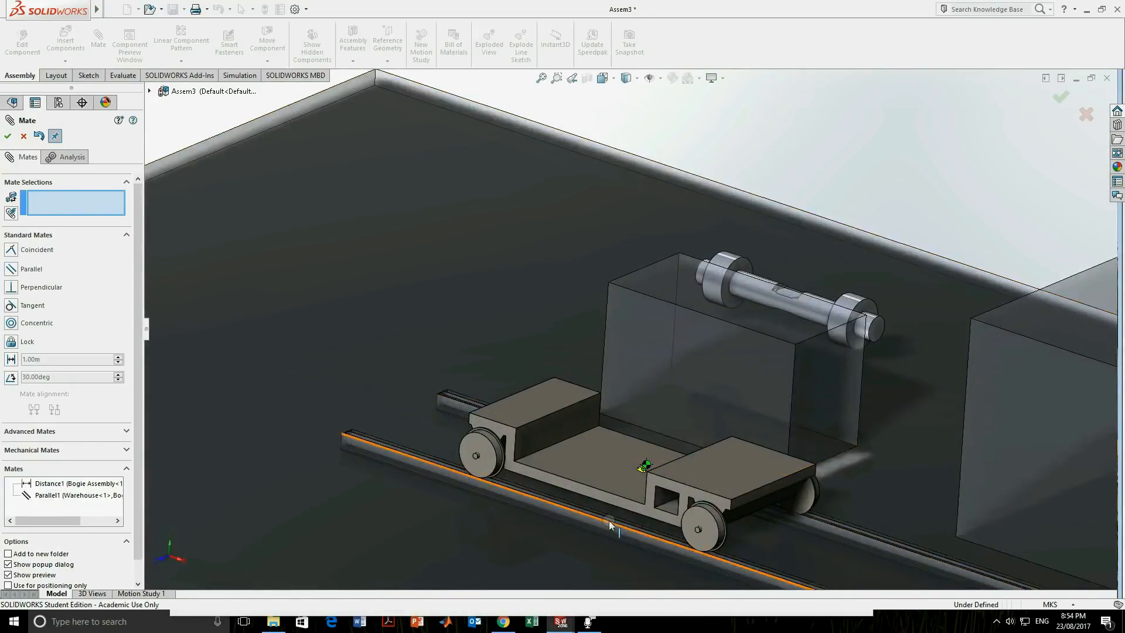
pyautogui.scroll(3, 609, 520)
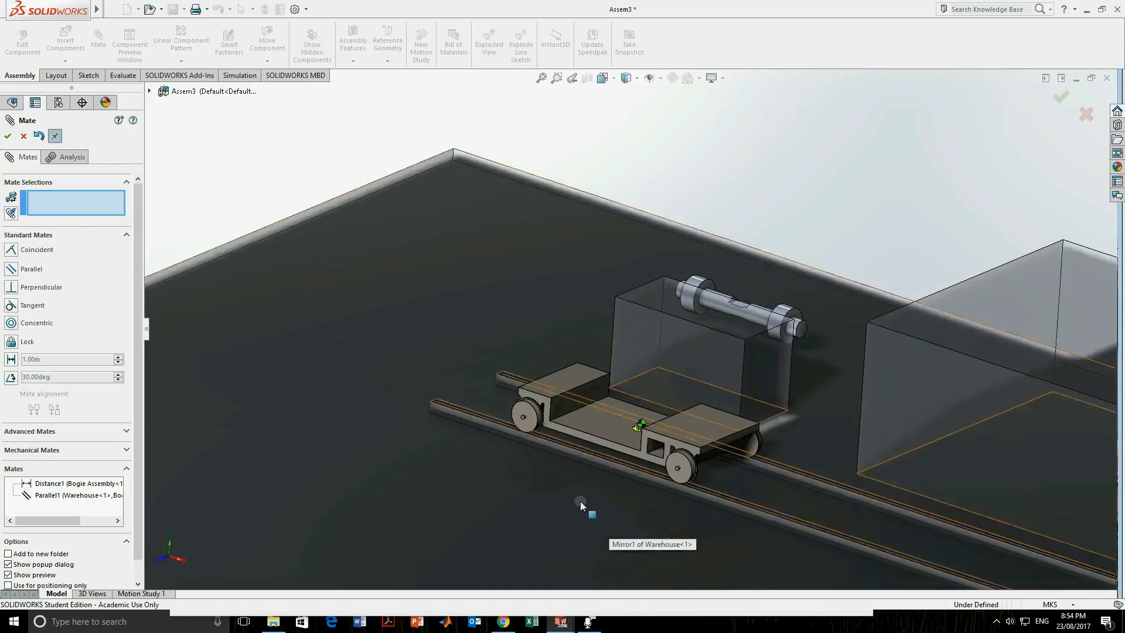
pyautogui.scroll(4, 673, 469)
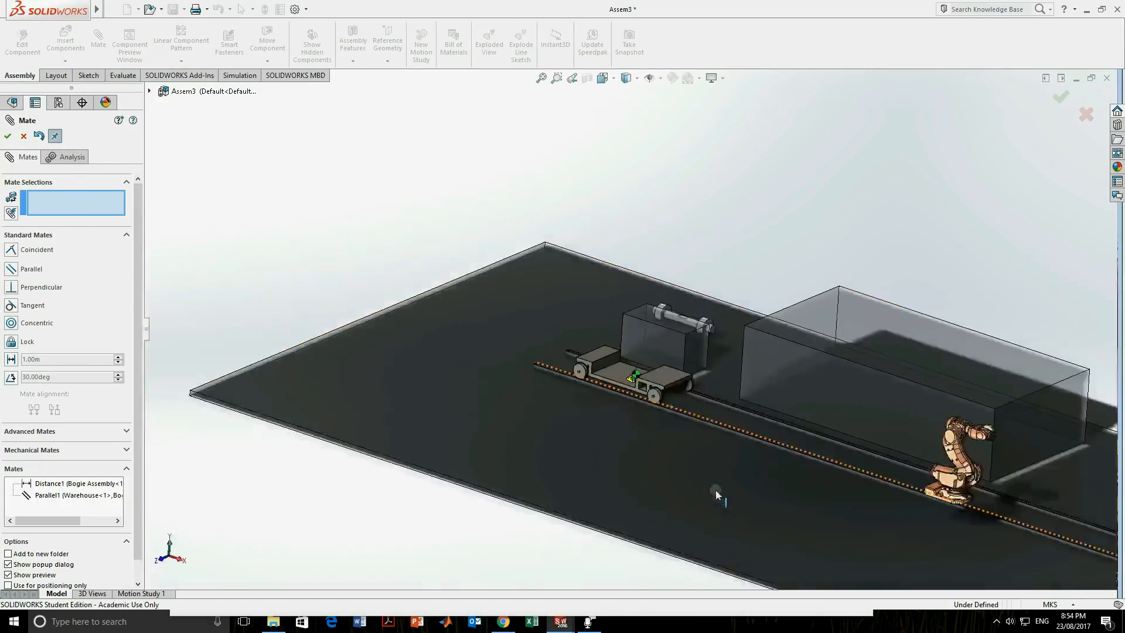
pyautogui.scroll(-2, 685, 399)
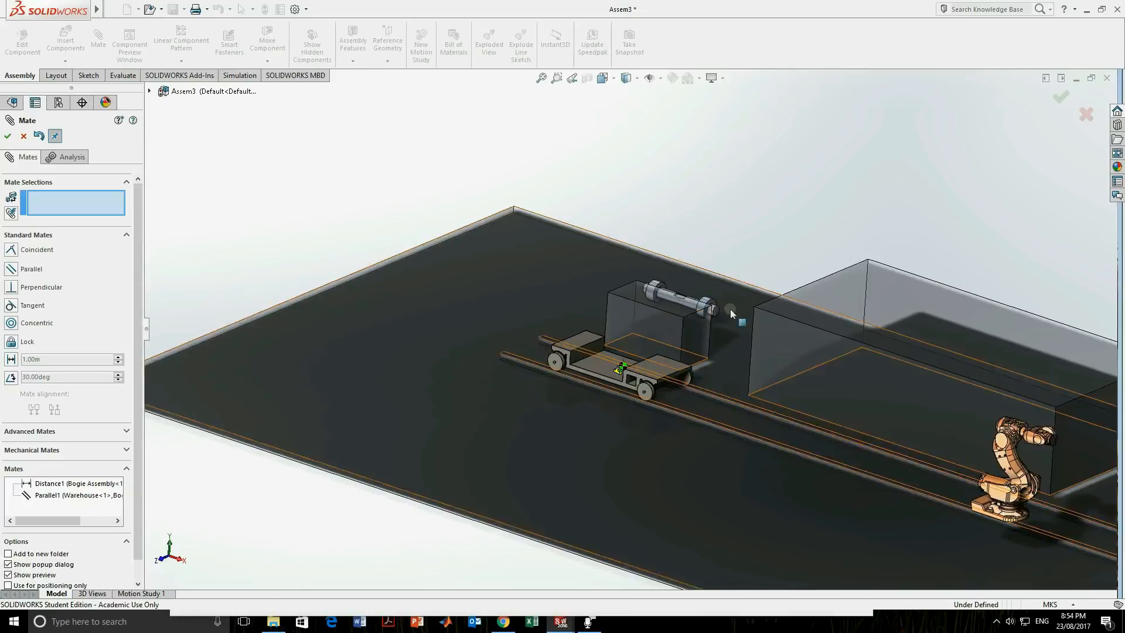
pyautogui.scroll(-3, 682, 296)
# Place the drivetrain above the small transparent block and start a Width mate using the shaft's two end faces as width selections.
pyautogui.moveTo(674, 328); pyautogui.dragTo(633, 249)
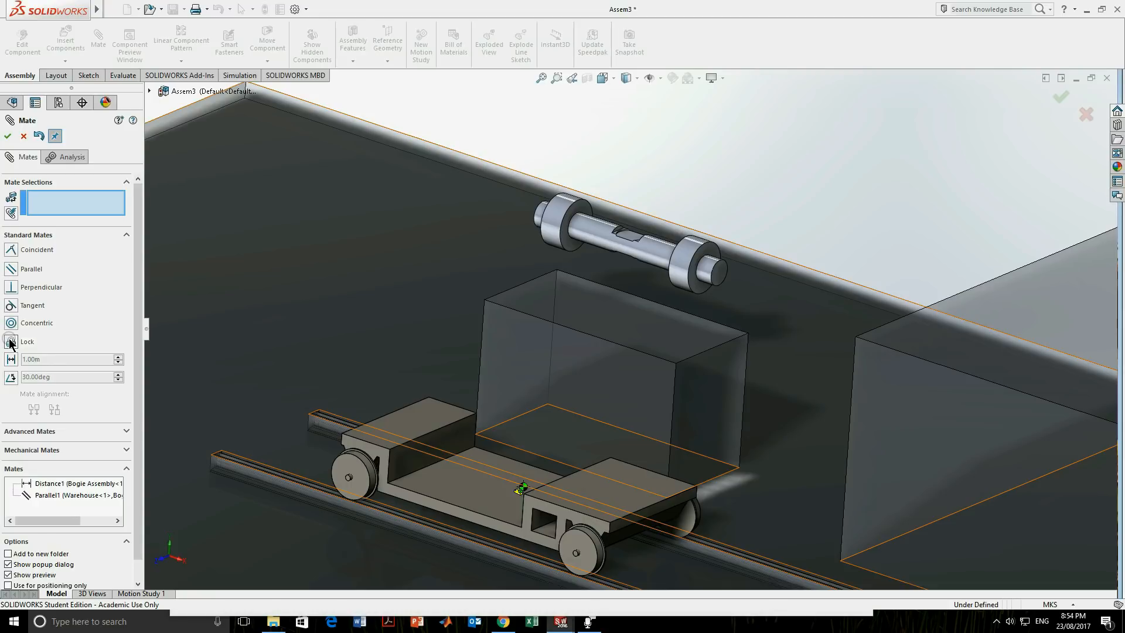
pyautogui.scroll(-5, 605, 262)
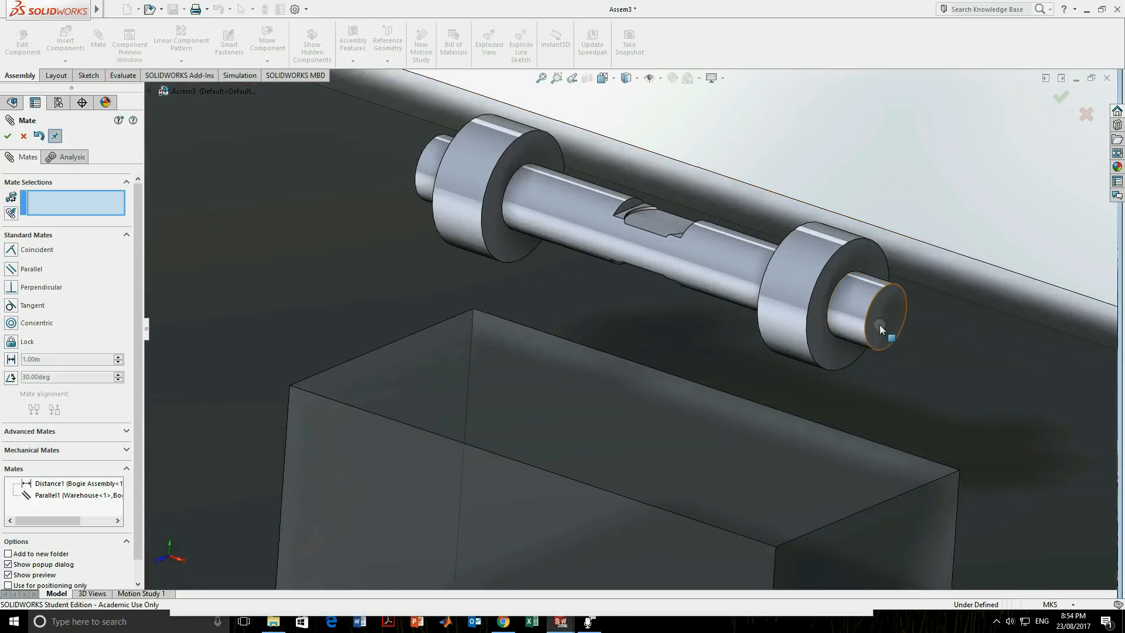
pyautogui.click(33, 431)
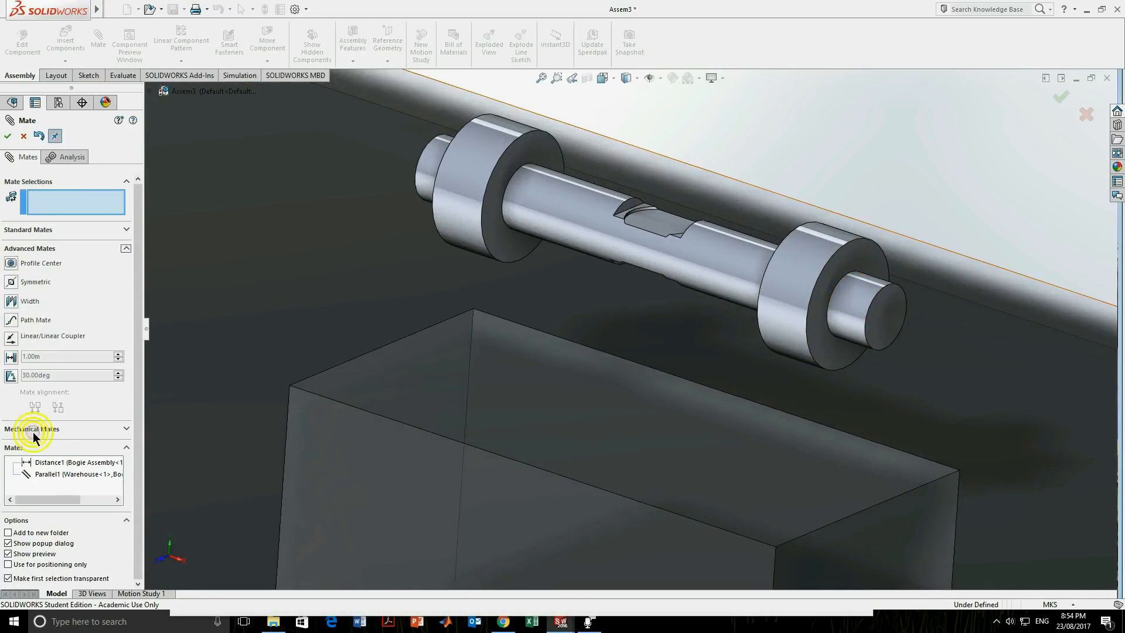
pyautogui.click(27, 305)
pyautogui.click(877, 318)
pyautogui.scroll(4, 635, 328)
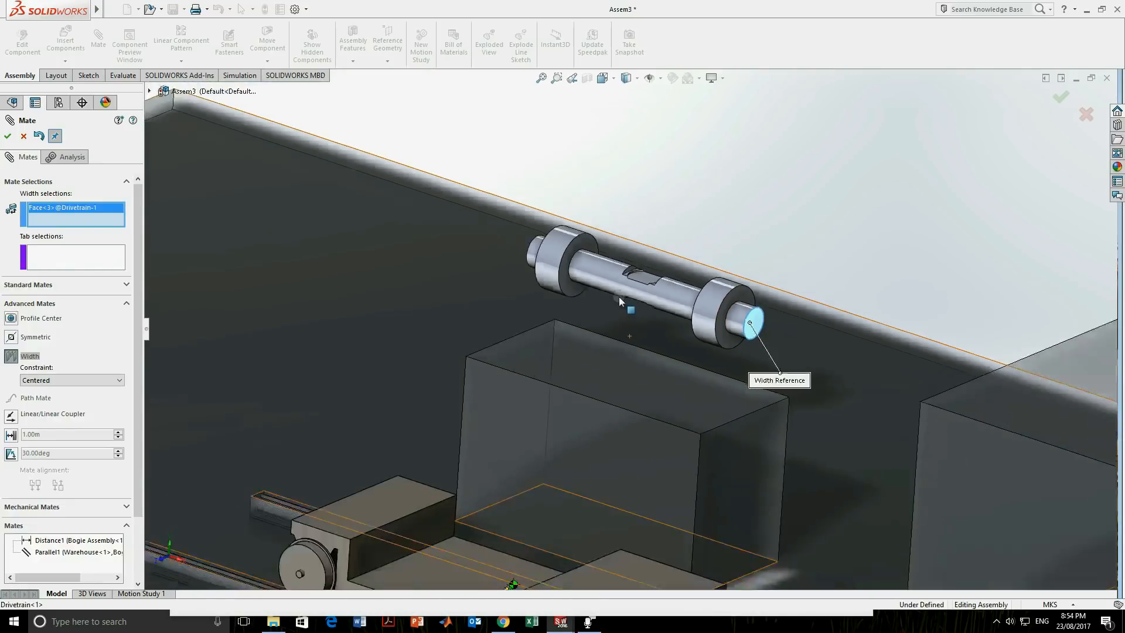
pyautogui.moveTo(618, 297); pyautogui.dragTo(708, 344, button='middle')
pyautogui.click(867, 325)
pyautogui.scroll(5, 658, 320)
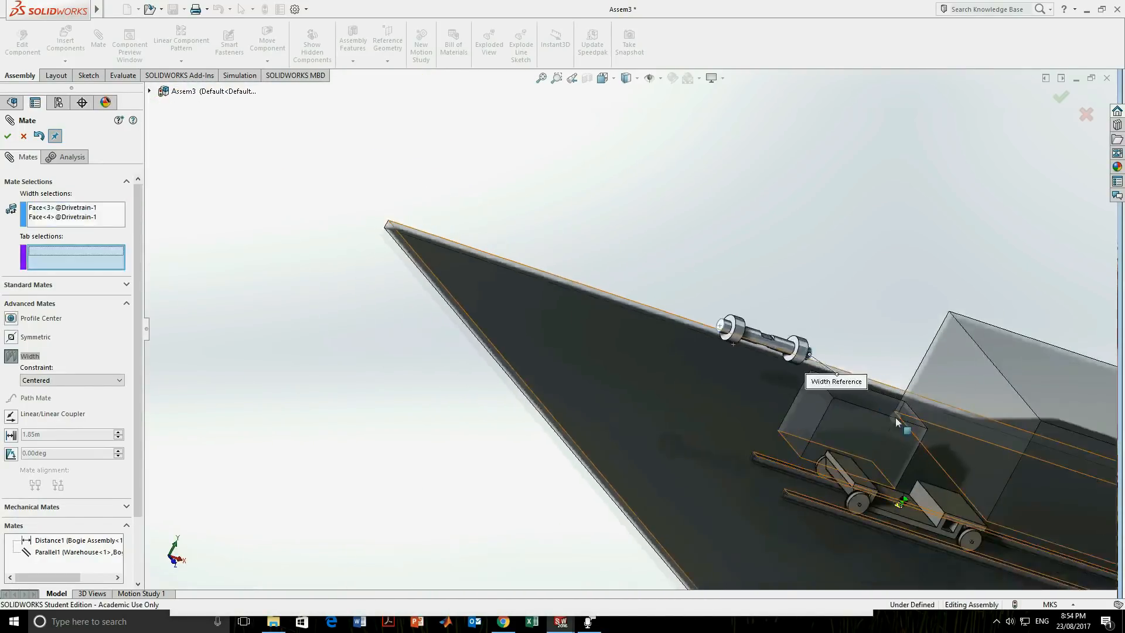
# Use the small block's two short end faces as tab selections and apply the centered Width mate.
pyautogui.scroll(-5, 817, 392)
pyautogui.click(735, 364)
pyautogui.moveTo(764, 378); pyautogui.dragTo(931, 416, button='middle')
pyautogui.scroll(-1, 1035, 448)
pyautogui.scroll(-2, 995, 430)
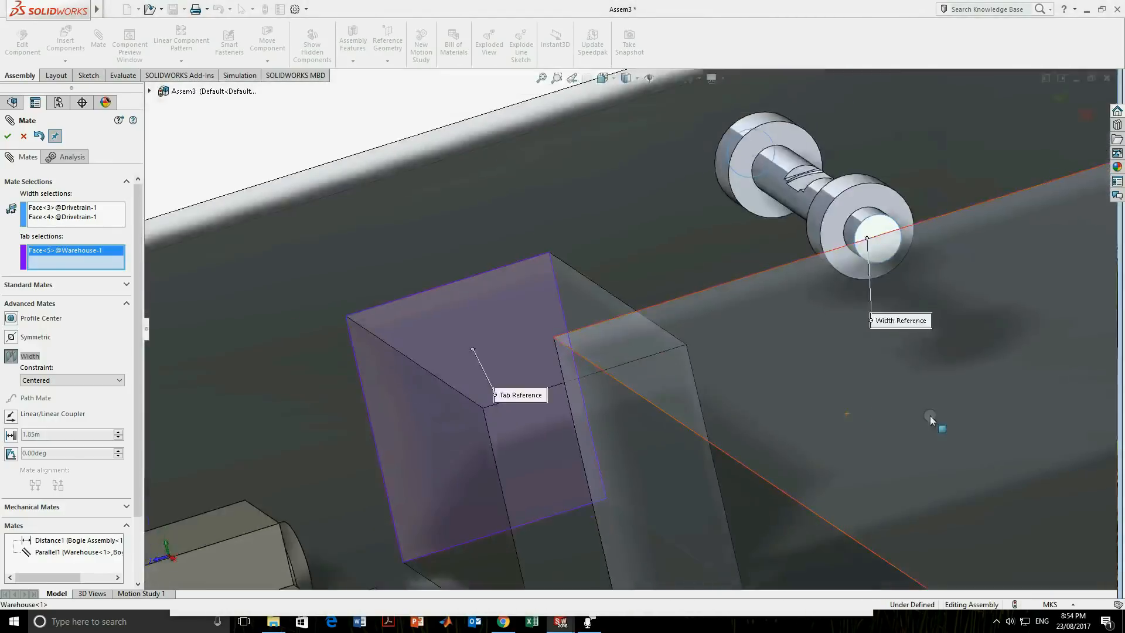
pyautogui.scroll(1, 932, 416)
pyautogui.click(576, 454)
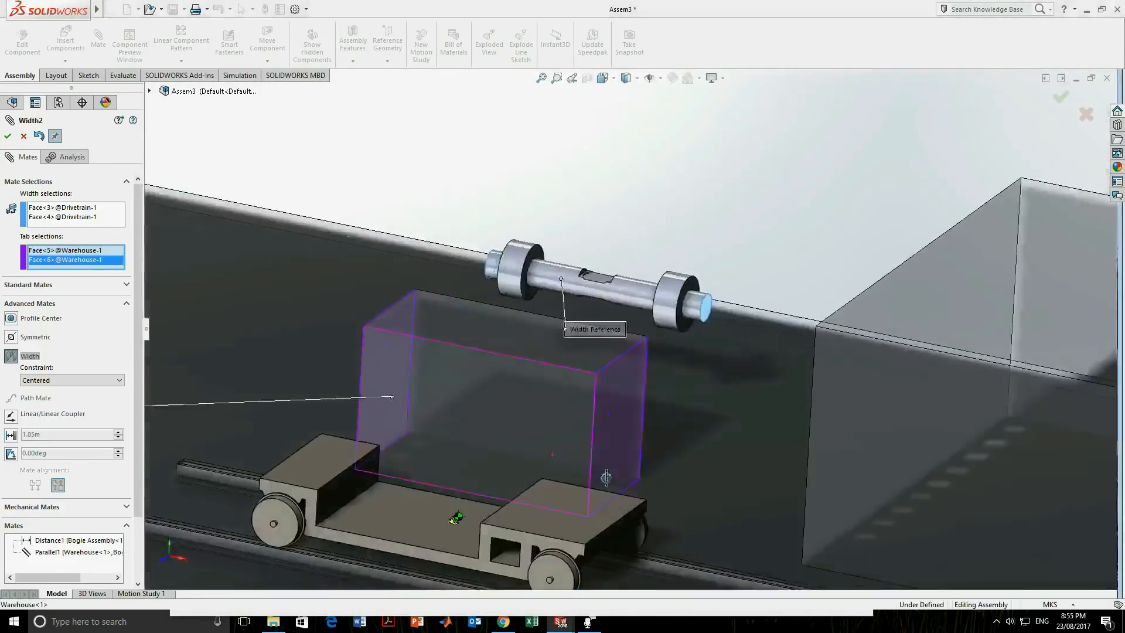
pyautogui.click(8, 136)
# Add a Symmetric mate with the drivetrain's Front Plane as symmetry plane and the small block's two long side faces as mated entities.
pyautogui.moveTo(467, 380); pyautogui.dragTo(465, 421, button='middle')
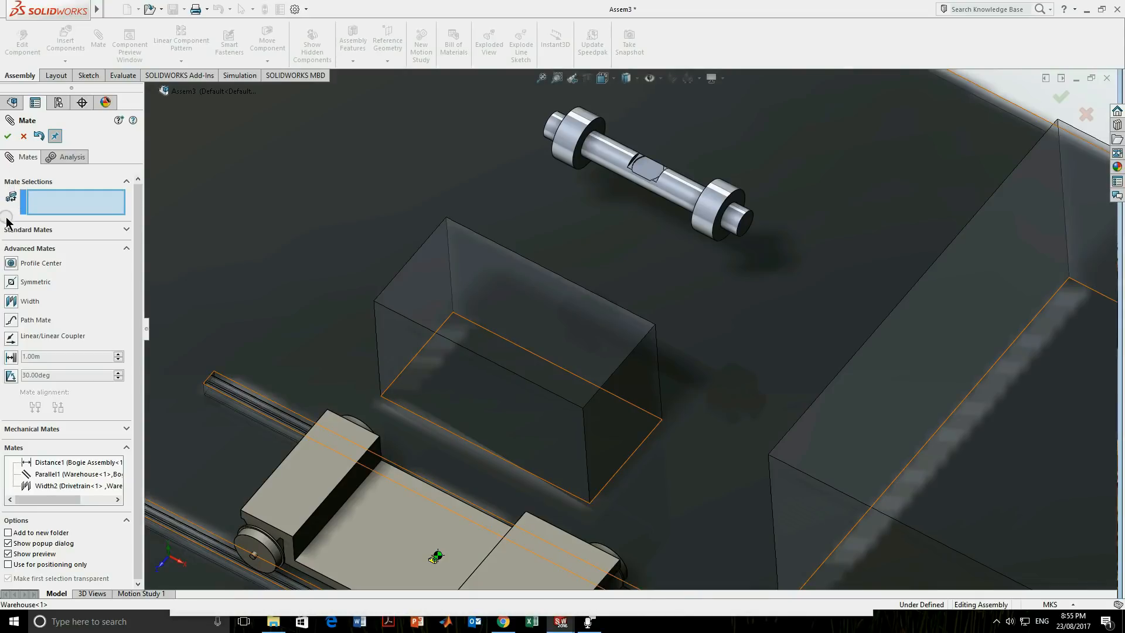
pyautogui.click(11, 282)
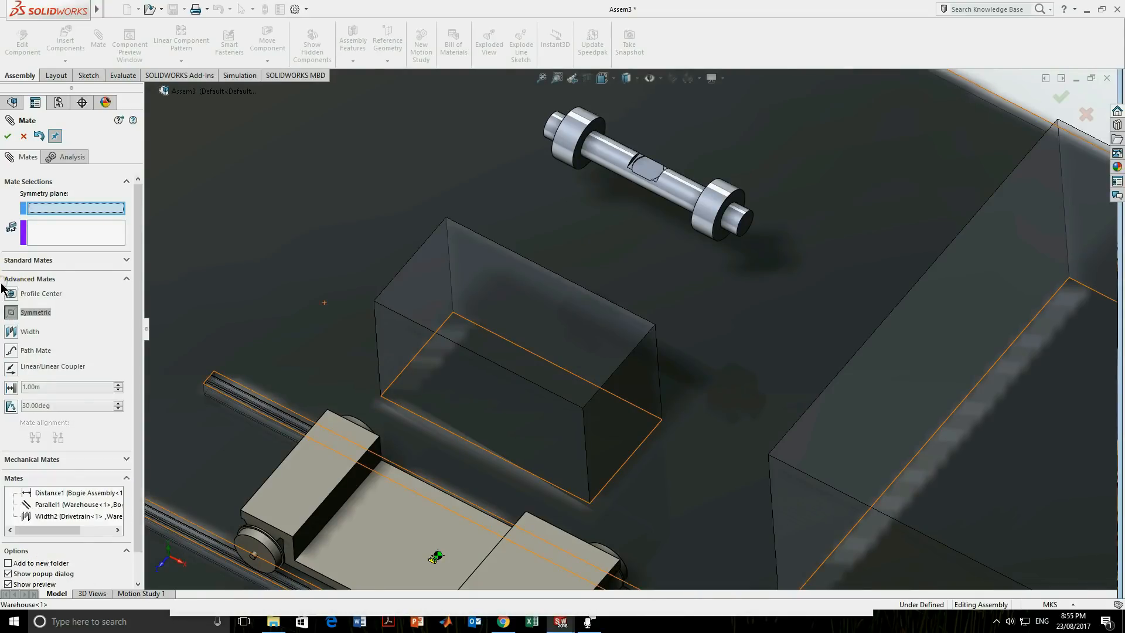
pyautogui.scroll(6, 216, 239)
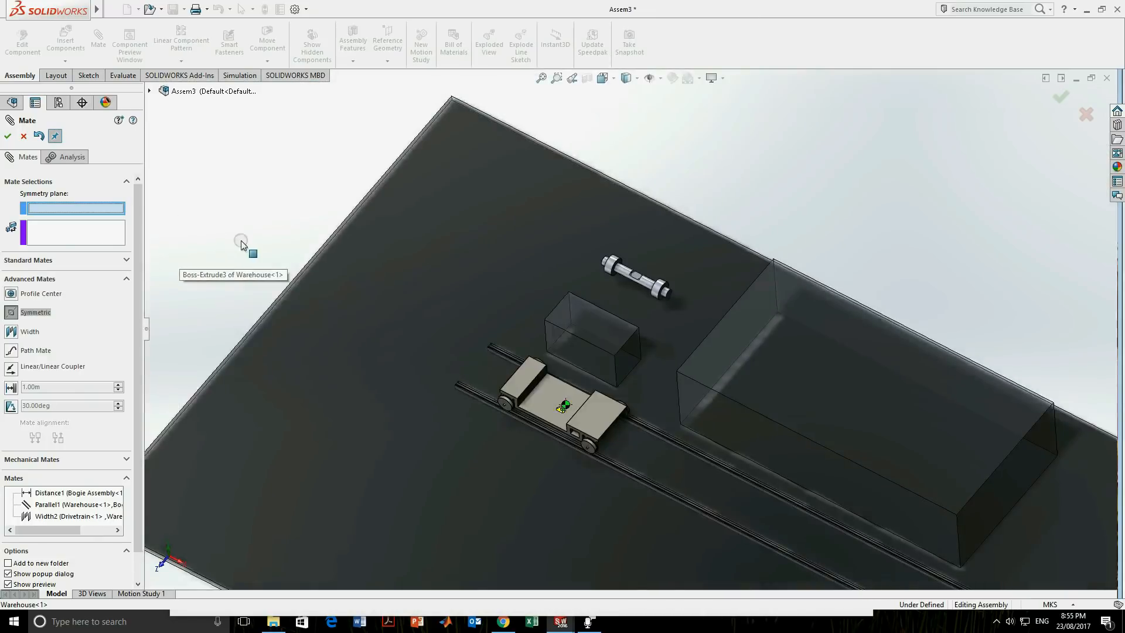
pyautogui.click(150, 92)
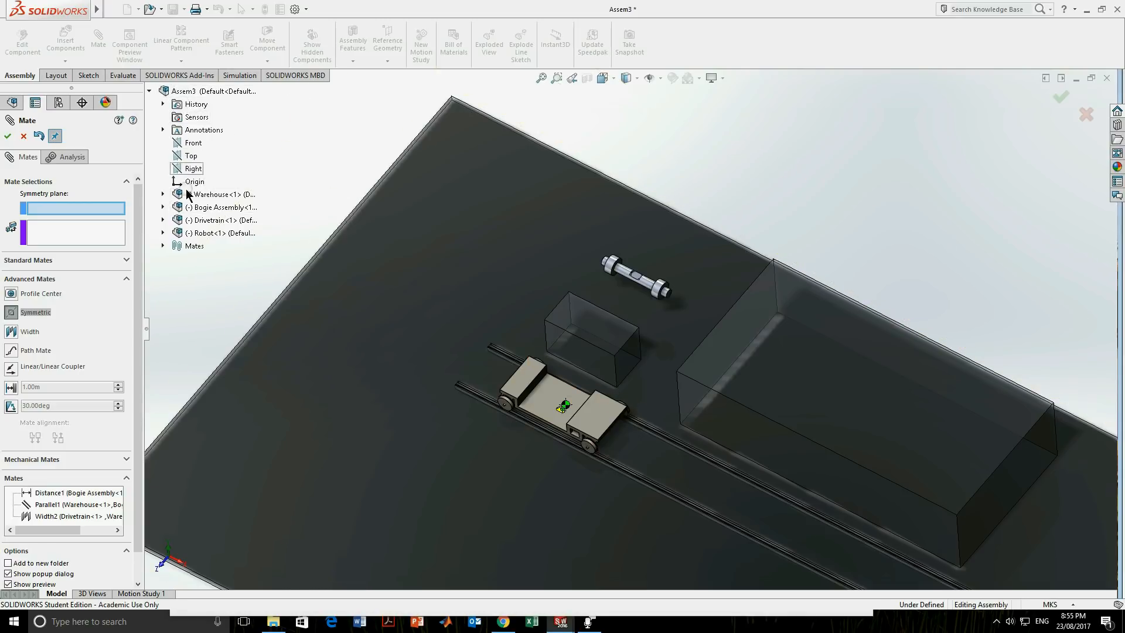
pyautogui.click(163, 220)
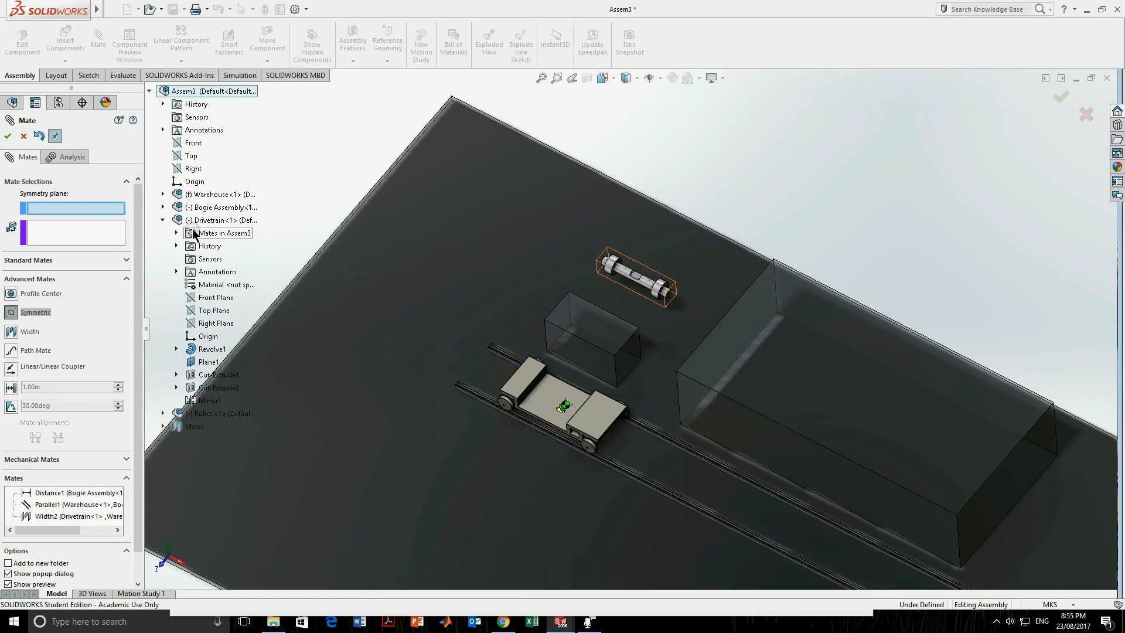
pyautogui.click(206, 299)
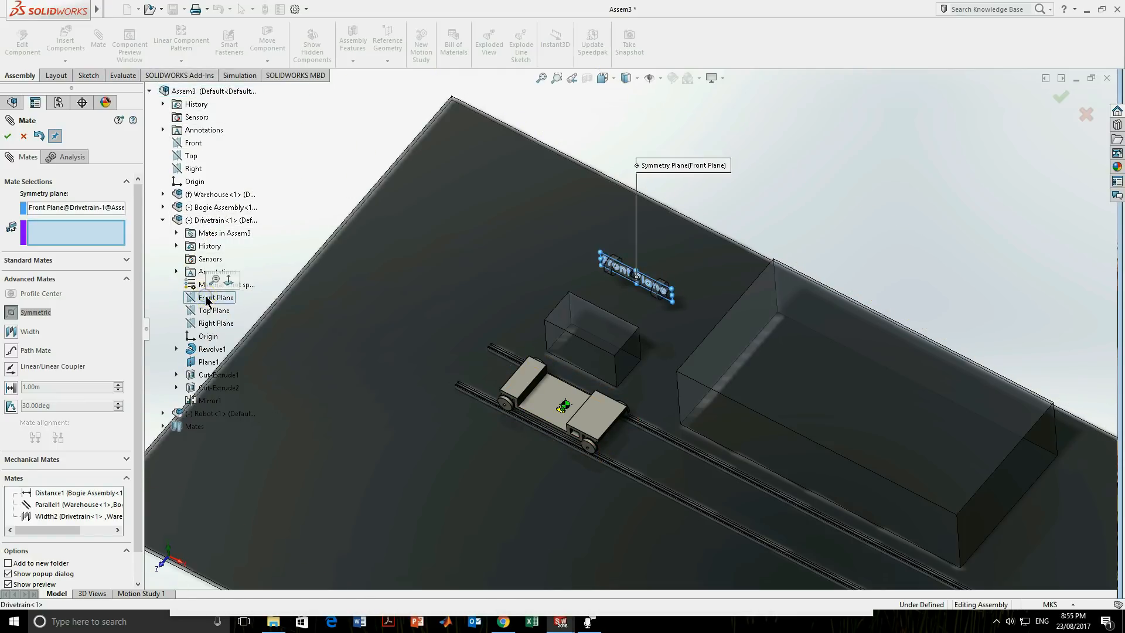
pyautogui.scroll(-5, 529, 339)
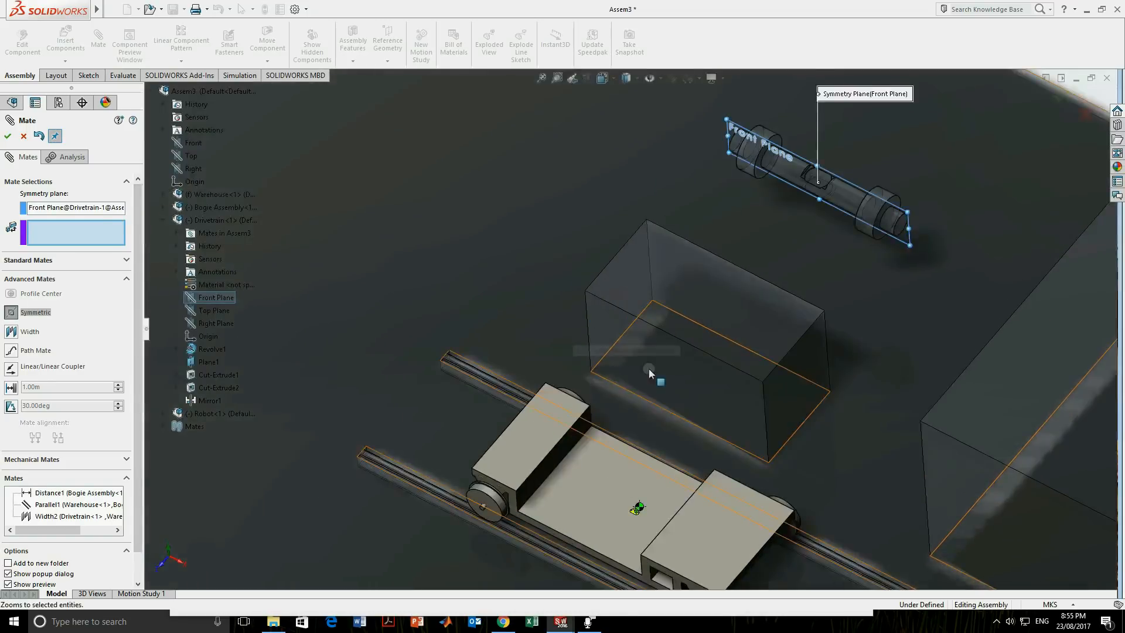
pyautogui.click(704, 317)
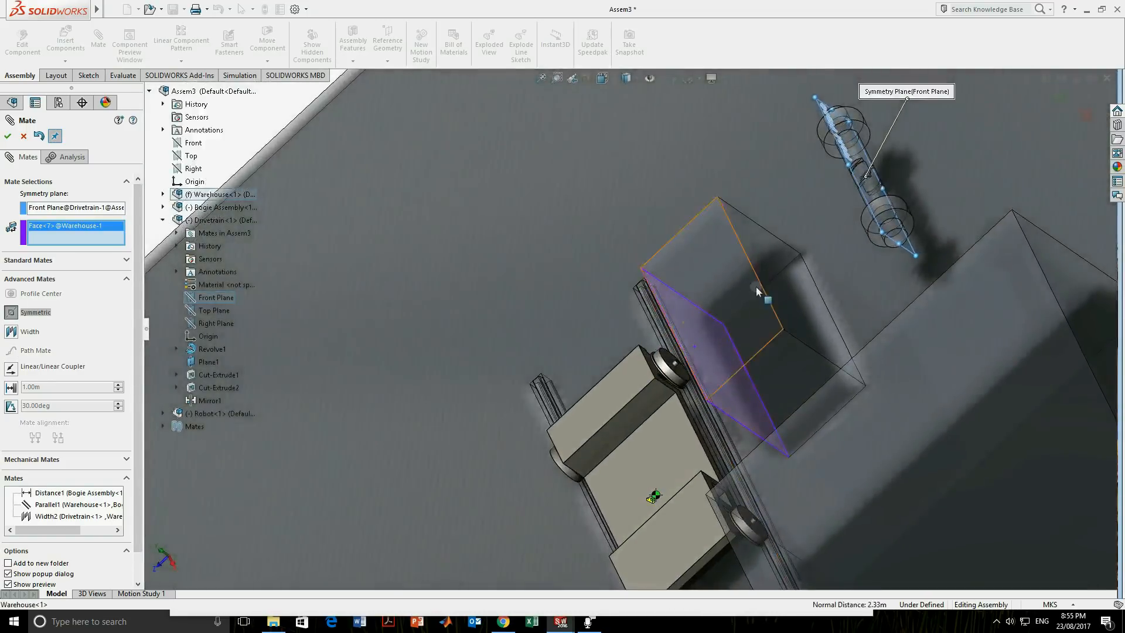
pyautogui.click(781, 276)
pyautogui.moveTo(826, 282); pyautogui.dragTo(884, 212, button='middle')
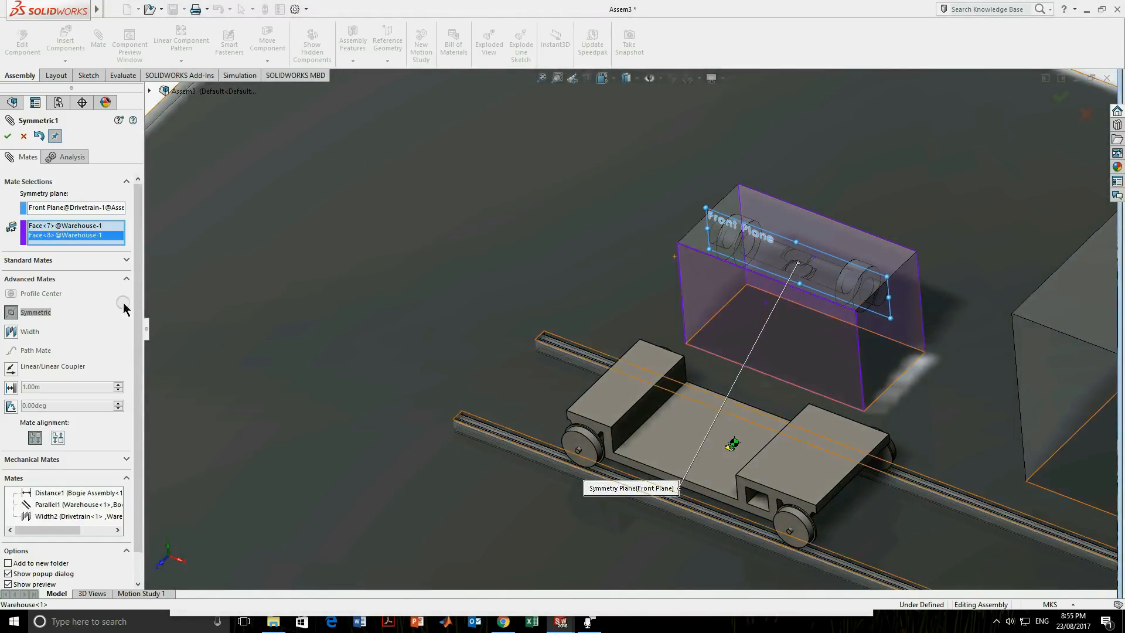
pyautogui.click(8, 136)
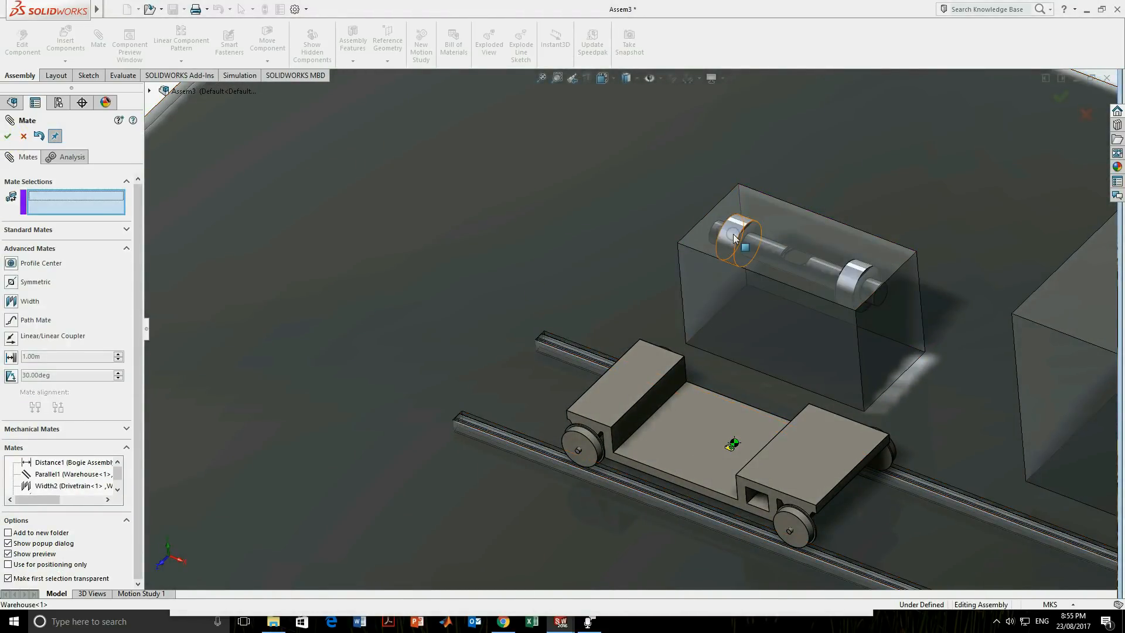
pyautogui.scroll(4, 703, 246)
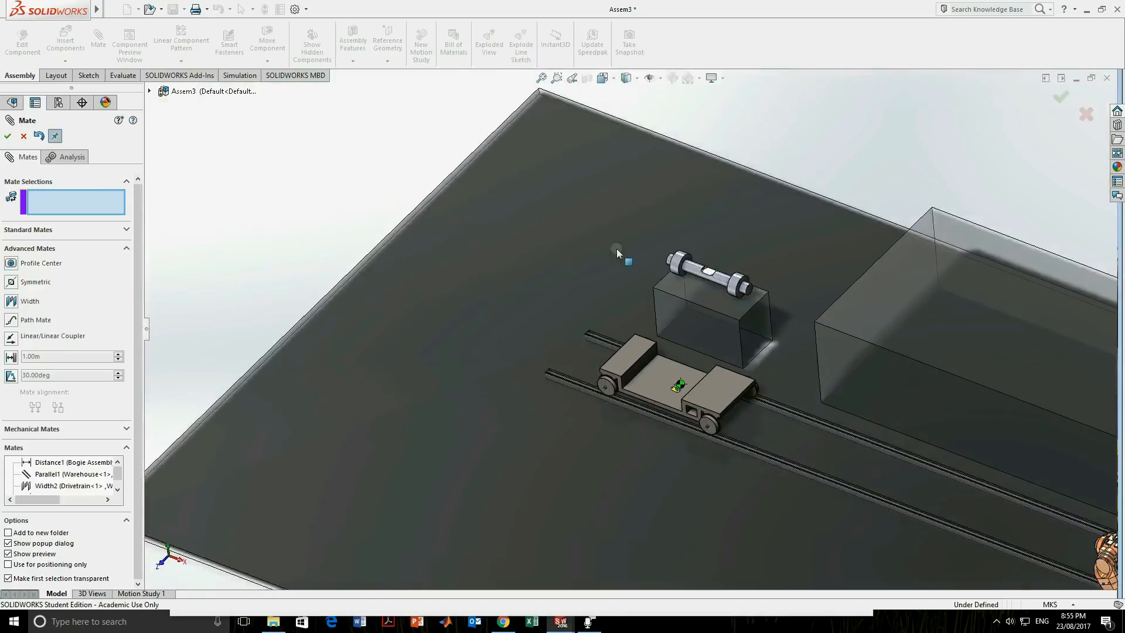
pyautogui.scroll(-3, 709, 303)
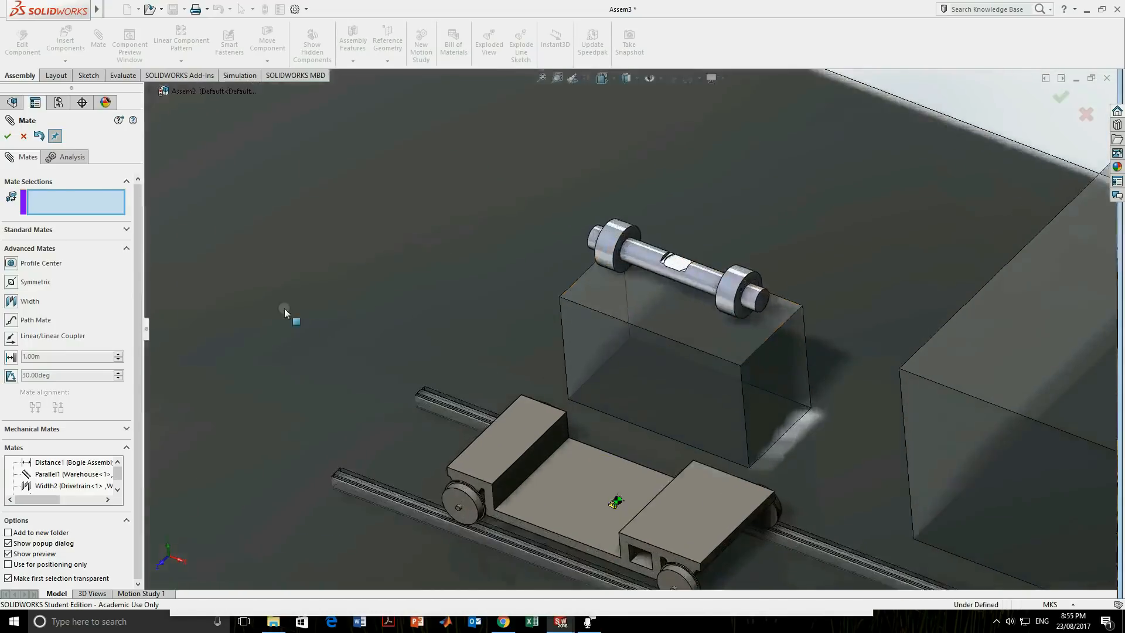
pyautogui.click(29, 229)
pyautogui.click(11, 304)
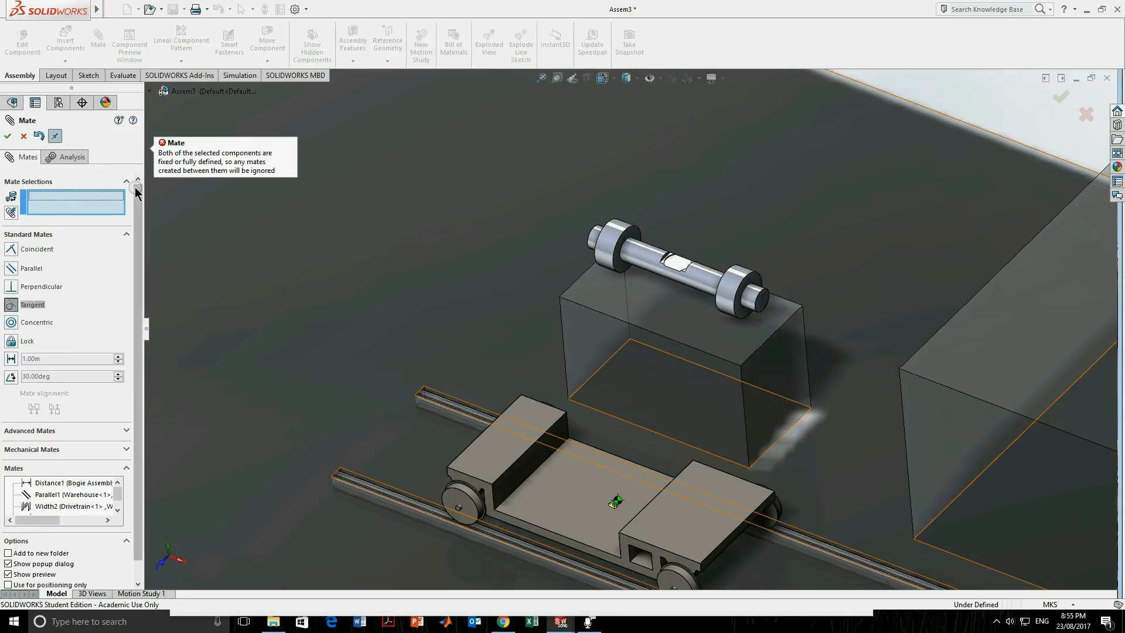
pyautogui.click(613, 246)
pyautogui.click(643, 301)
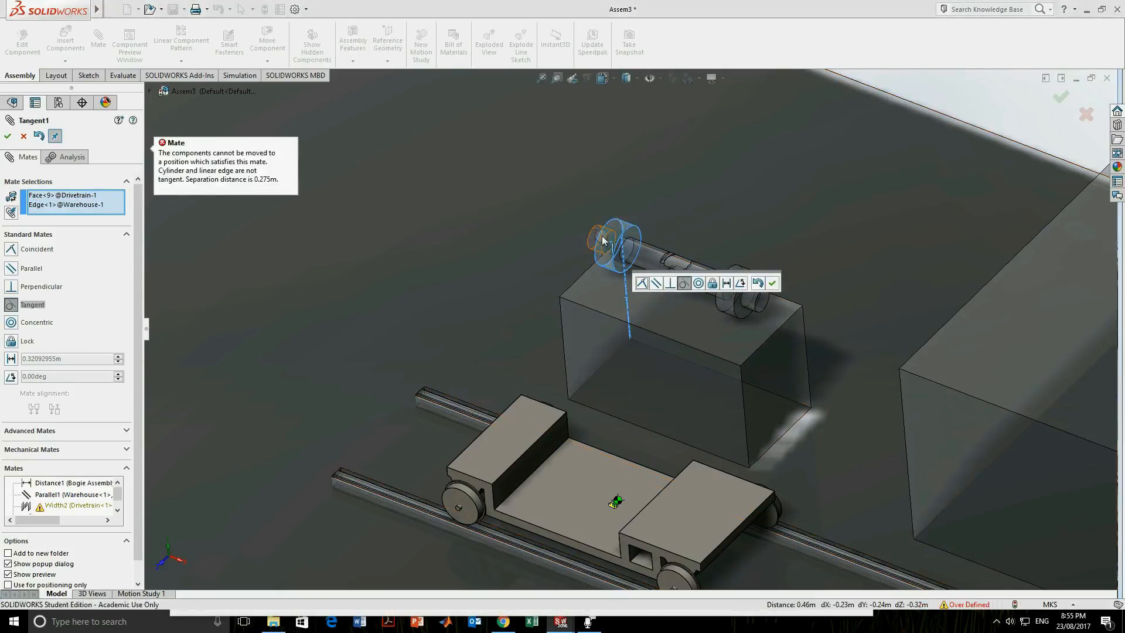
pyautogui.click(23, 136)
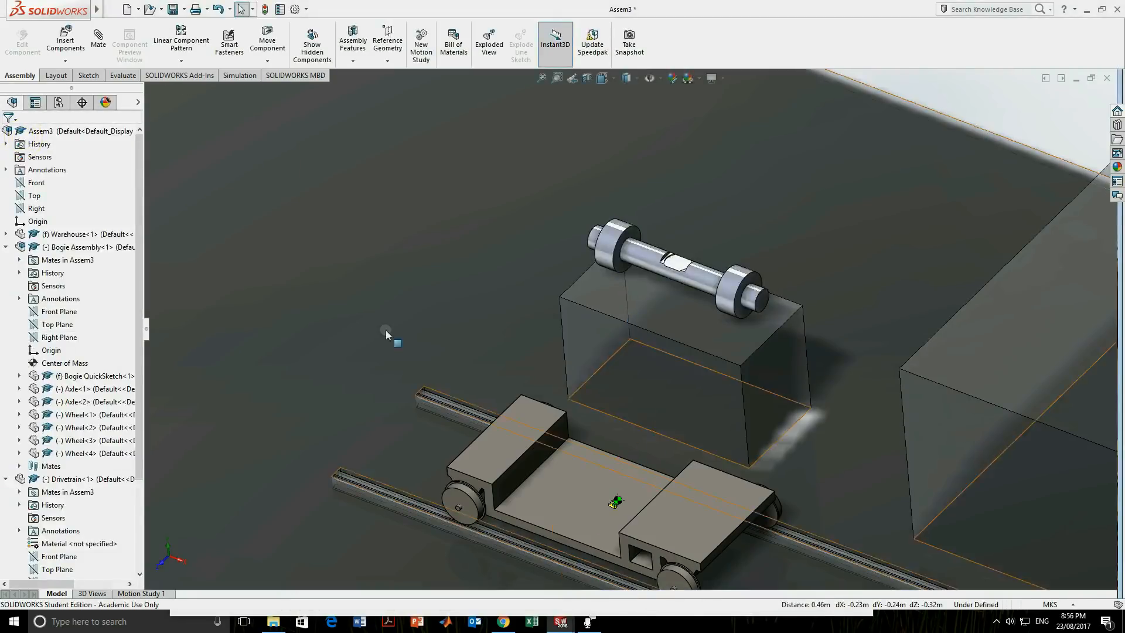
# Lift the drivetrain above the small block and add a Tangent mate between a wheel's cylindrical face and the block's top face.
pyautogui.click(707, 200)
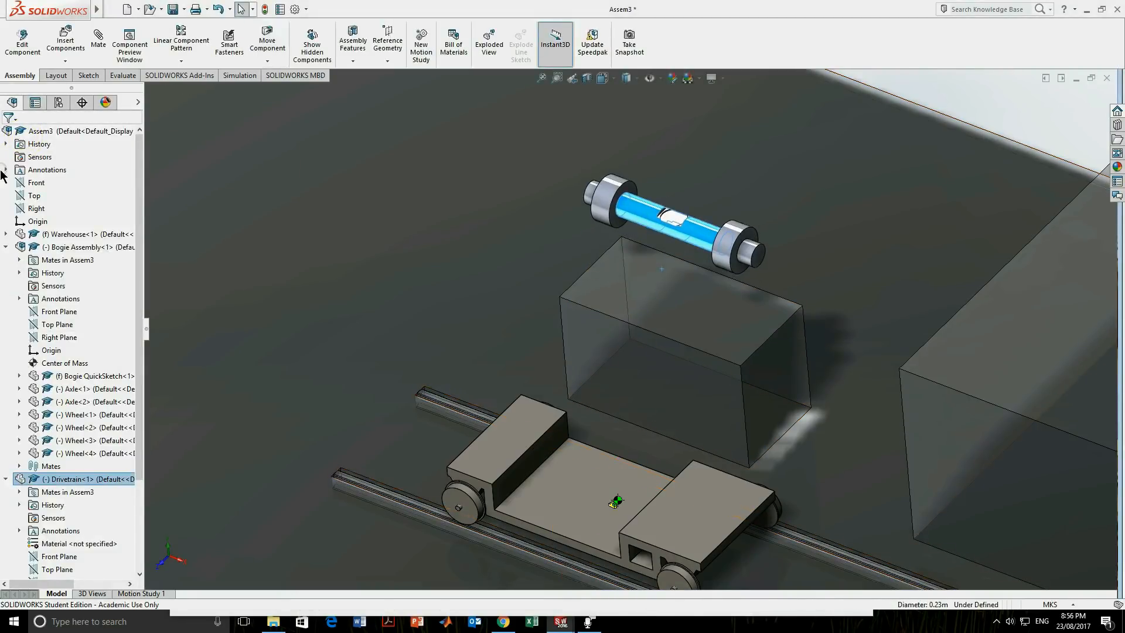
pyautogui.click(971, 82)
pyautogui.click(65, 44)
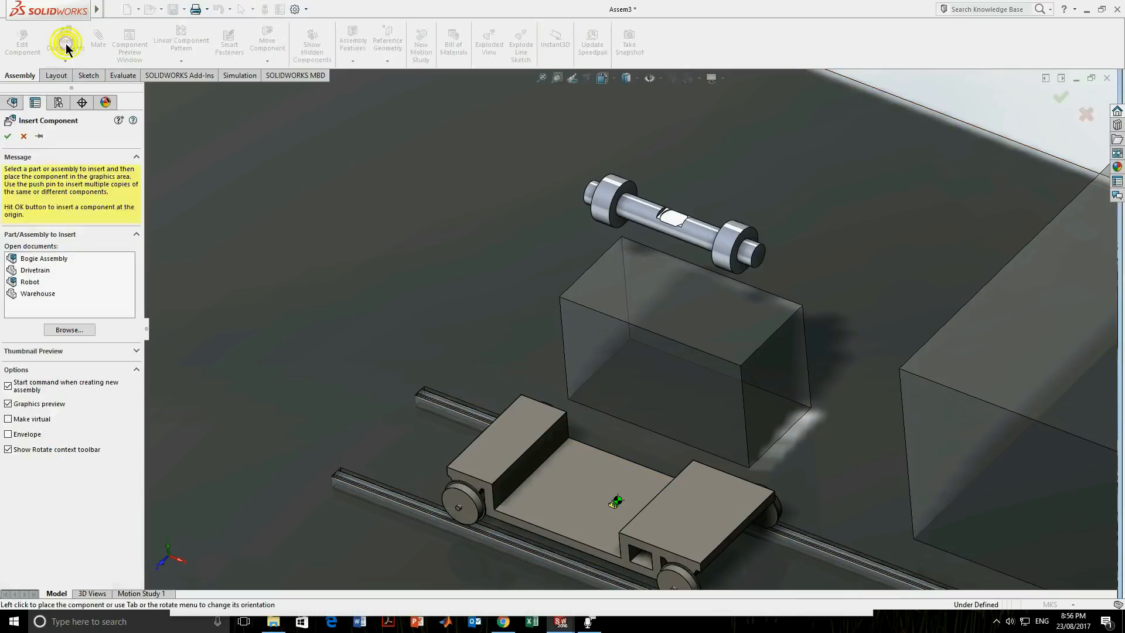
pyautogui.press('Escape')
pyautogui.click(97, 41)
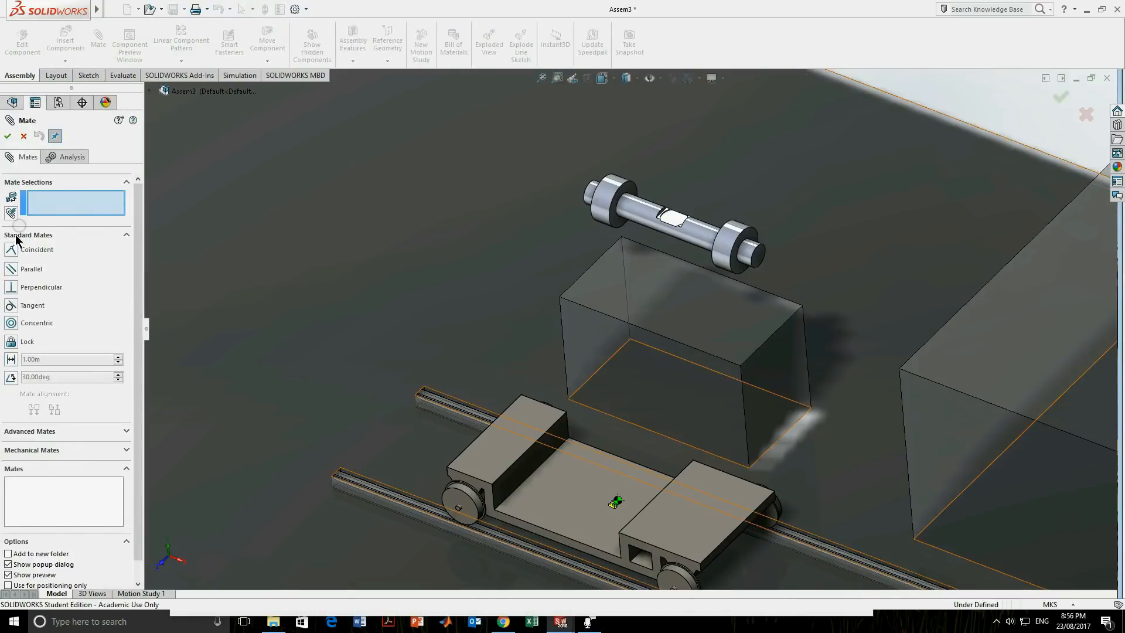
pyautogui.click(15, 305)
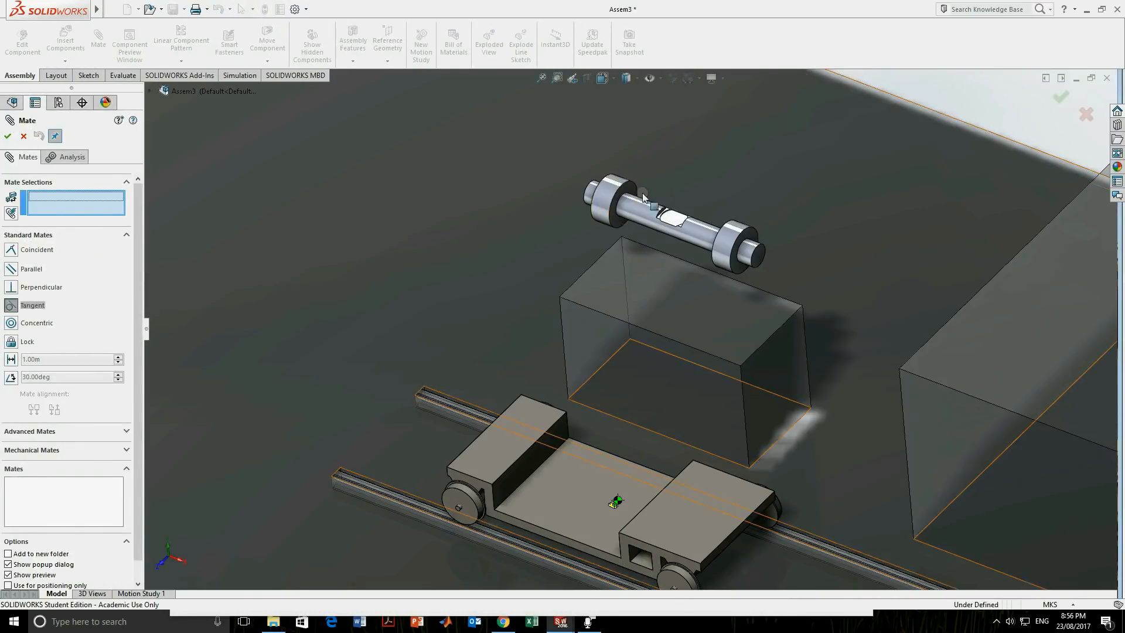
pyautogui.click(603, 190)
pyautogui.click(605, 275)
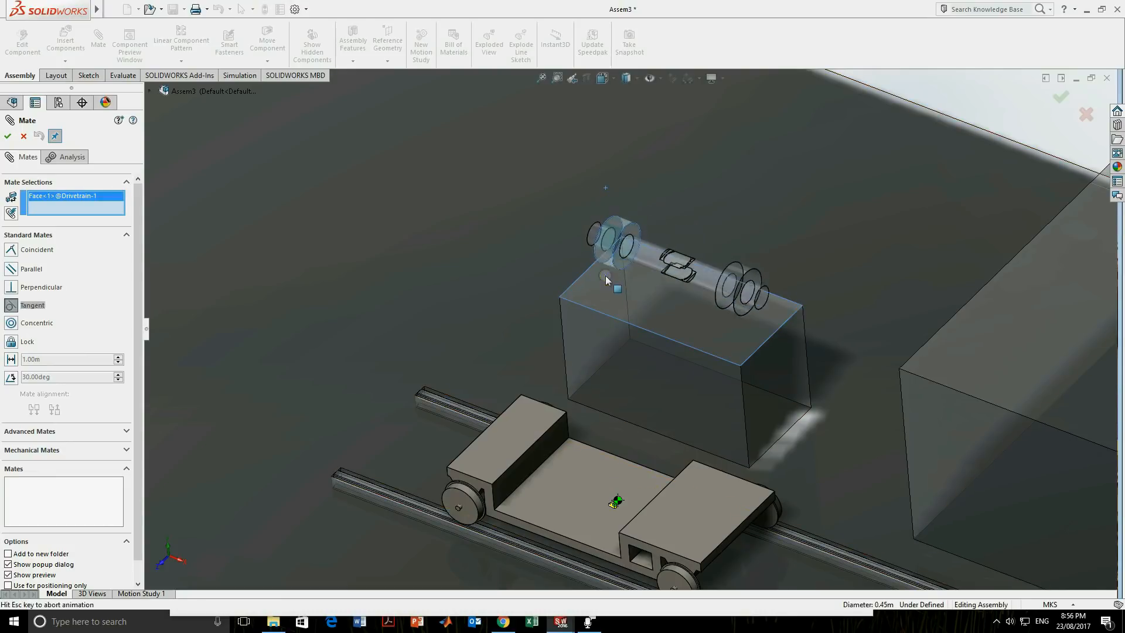
pyautogui.click(7, 136)
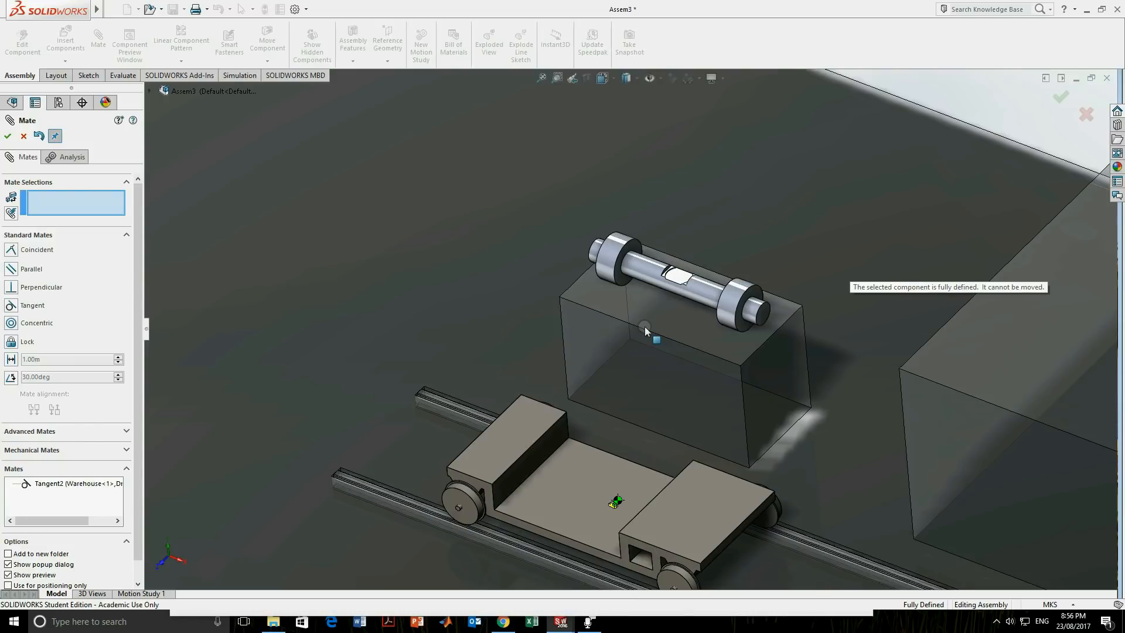
# Move the robot across the warehouse so that it stands just above the bogie's recessed deck.
pyautogui.moveTo(663, 307); pyautogui.dragTo(572, 317, button='middle')
pyautogui.scroll(5, 636, 339)
pyautogui.scroll(-3, 636, 339)
pyautogui.scroll(3, 636, 340)
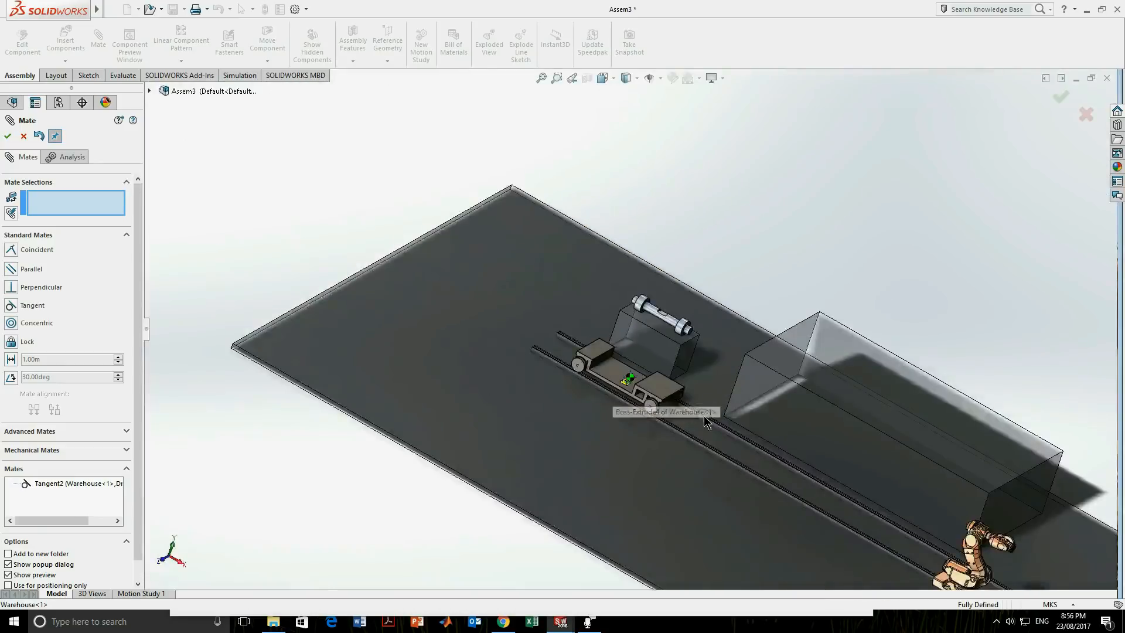
pyautogui.scroll(3, 726, 437)
pyautogui.scroll(2, 812, 493)
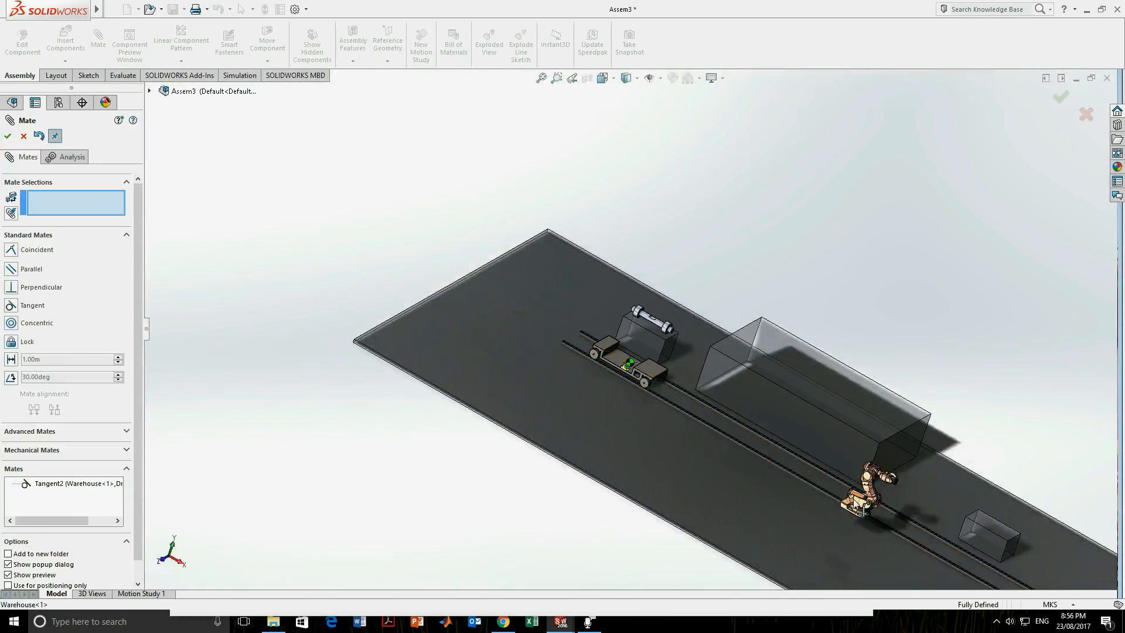
pyautogui.moveTo(688, 380); pyautogui.dragTo(631, 309)
pyautogui.scroll(-6, 644, 373)
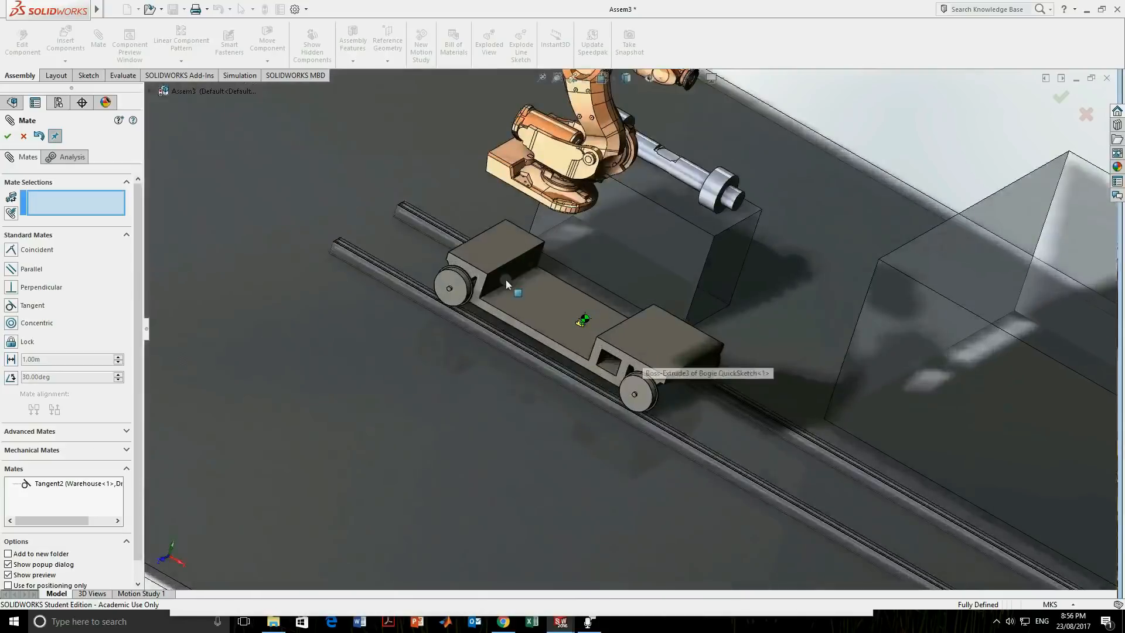
pyautogui.moveTo(542, 128); pyautogui.dragTo(589, 203)
pyautogui.scroll(-3, 583, 263)
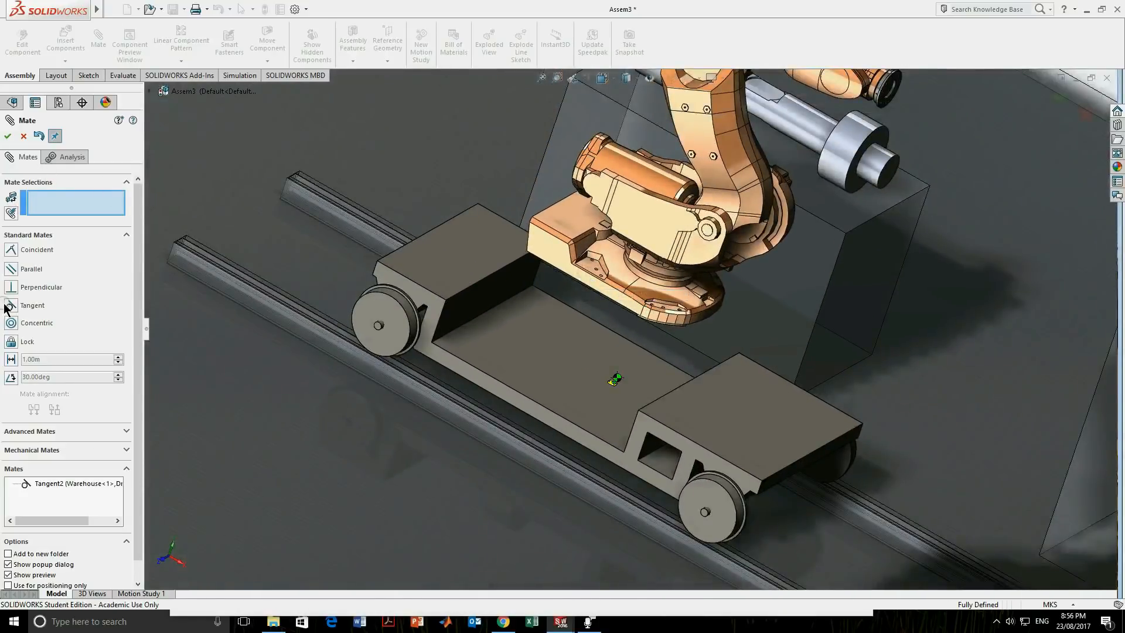
# Start a Width mate with the Centered constraint and pick the bogie frame's two outer long side faces as width selections.
pyautogui.click(26, 432)
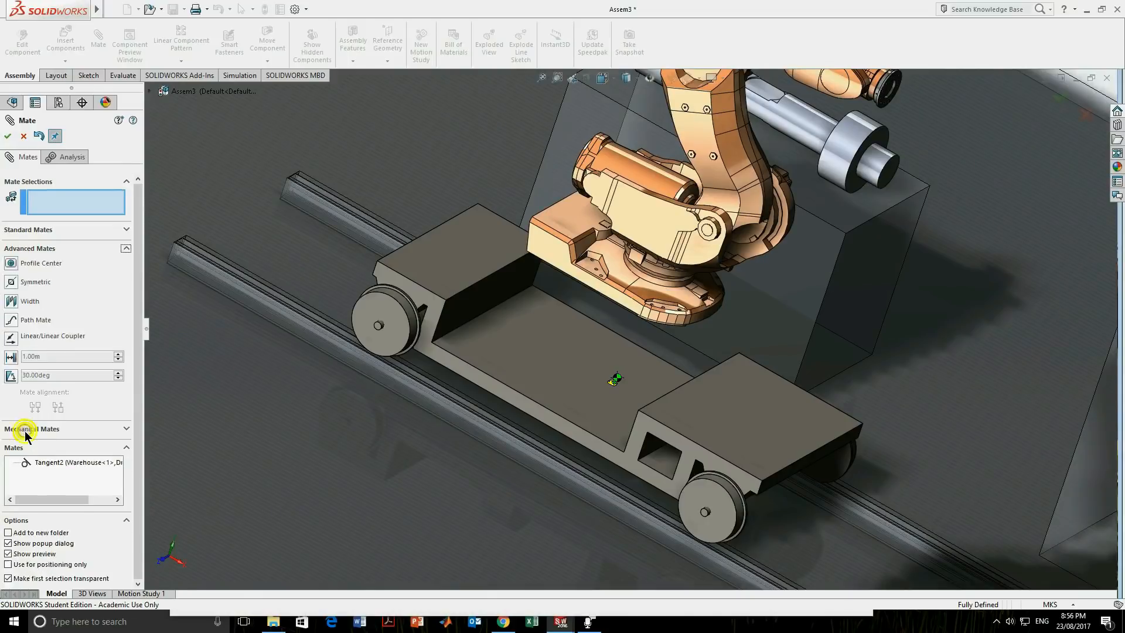
pyautogui.click(10, 301)
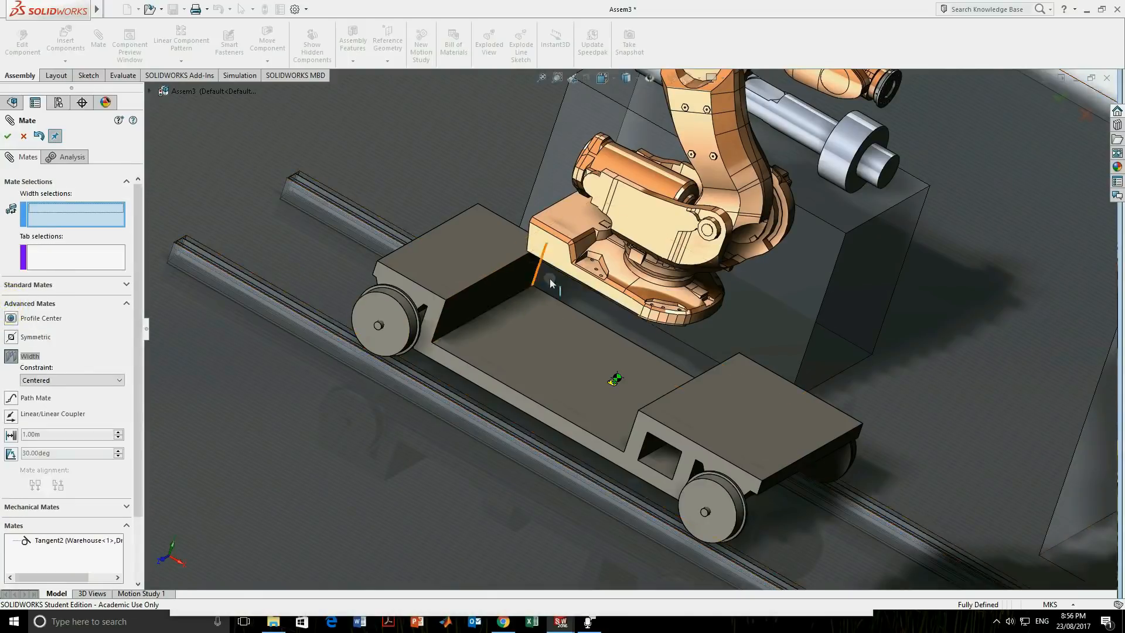
pyautogui.scroll(-3, 687, 381)
pyautogui.scroll(1, 688, 381)
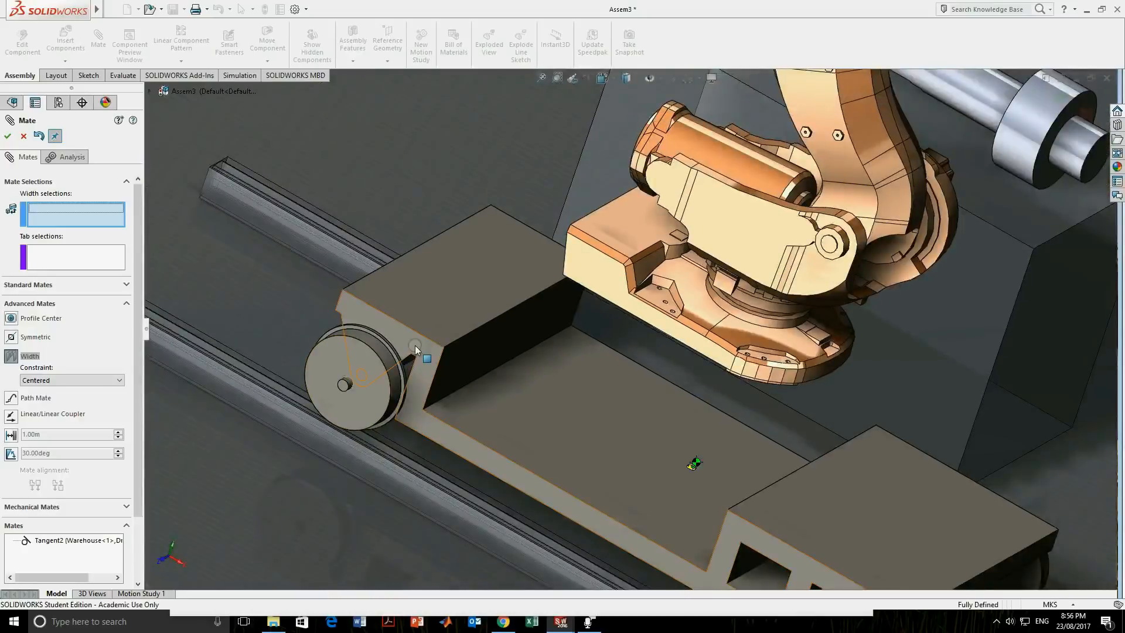
pyautogui.click(414, 346)
pyautogui.moveTo(751, 403); pyautogui.dragTo(635, 414, button='middle')
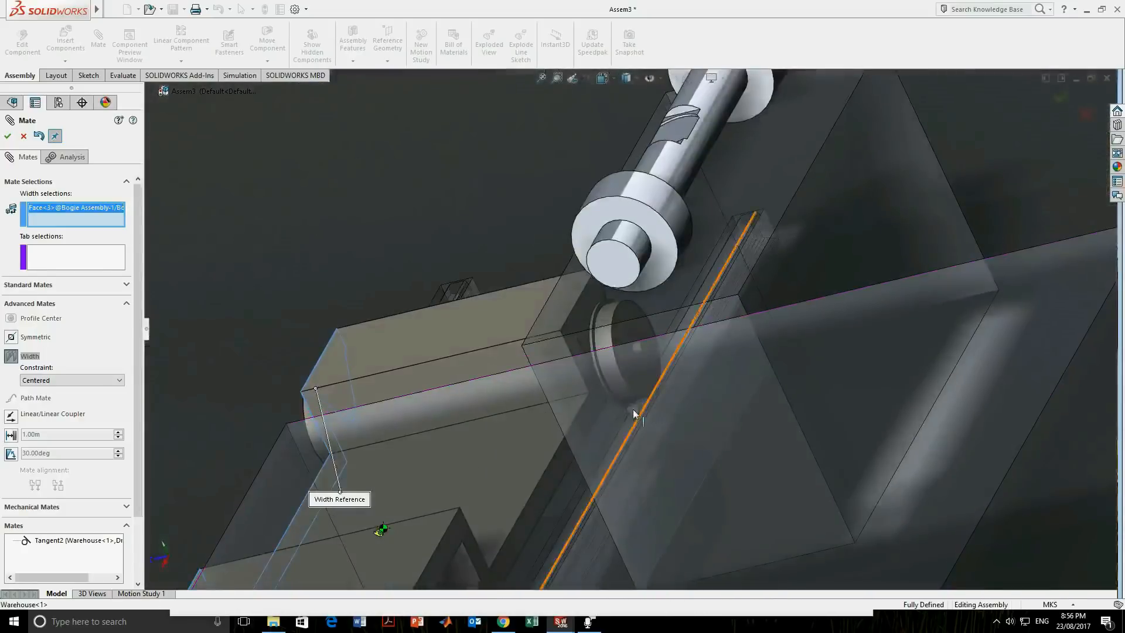
pyautogui.scroll(-3, 580, 334)
pyautogui.scroll(3, 588, 337)
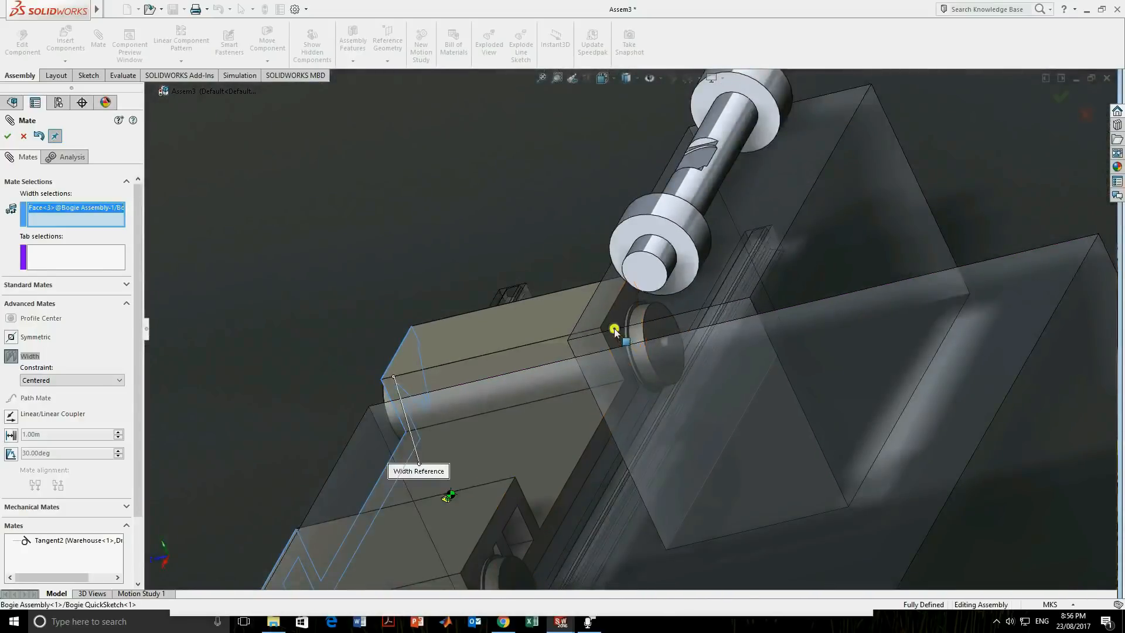
pyautogui.click(603, 340)
# Use the two small opposite side faces protruding beneath the robot's base as tab selections and apply the centered Width mate.
pyautogui.scroll(-2, 595, 347)
pyautogui.scroll(6, 588, 470)
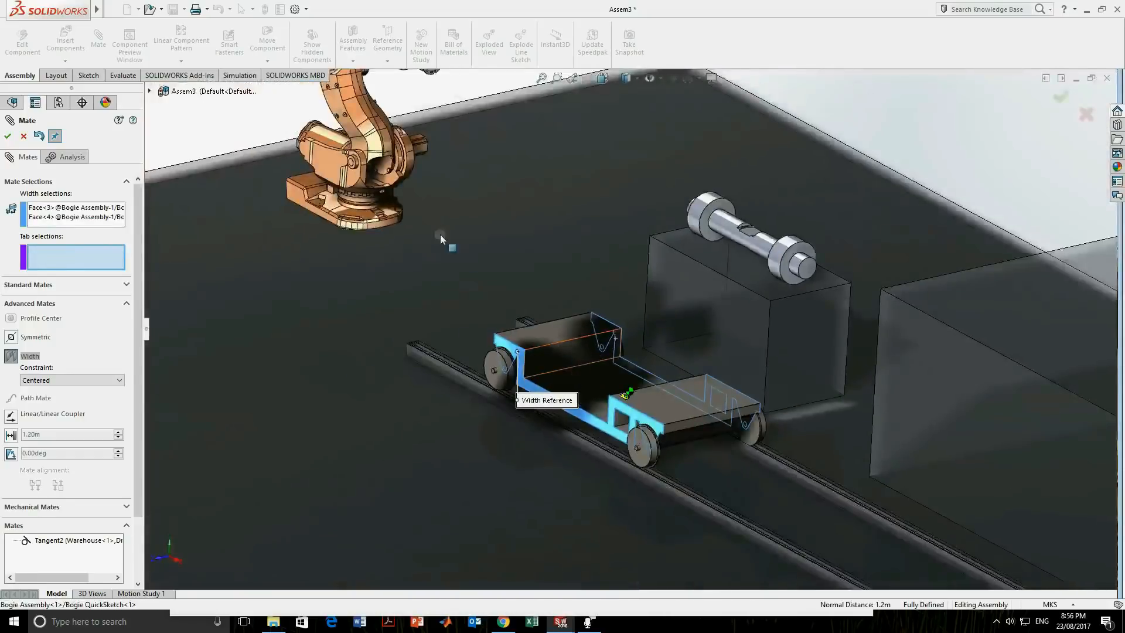
pyautogui.scroll(-5, 552, 333)
pyautogui.scroll(-5, 552, 332)
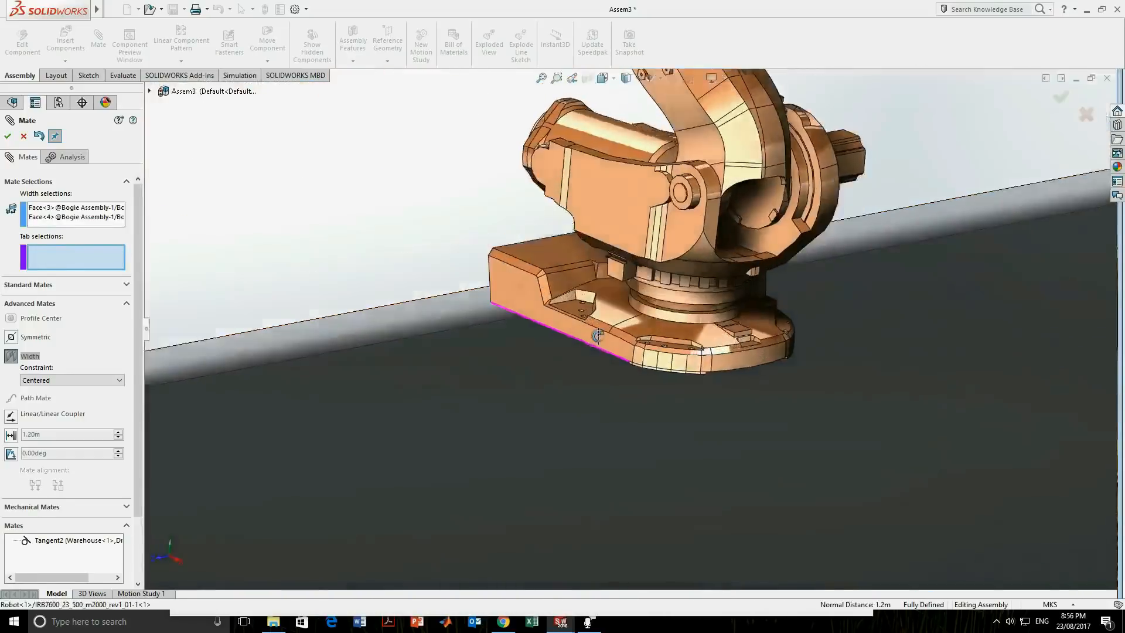
pyautogui.scroll(-4, 568, 342)
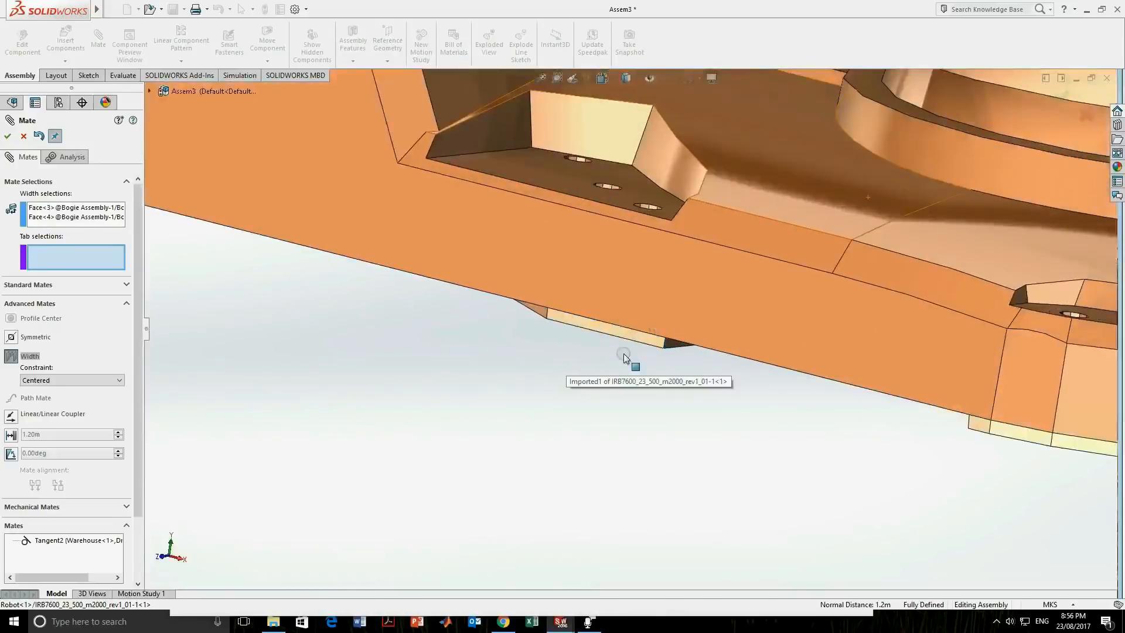
pyautogui.click(624, 334)
pyautogui.moveTo(659, 378); pyautogui.dragTo(561, 412, button='middle')
pyautogui.scroll(-5, 850, 336)
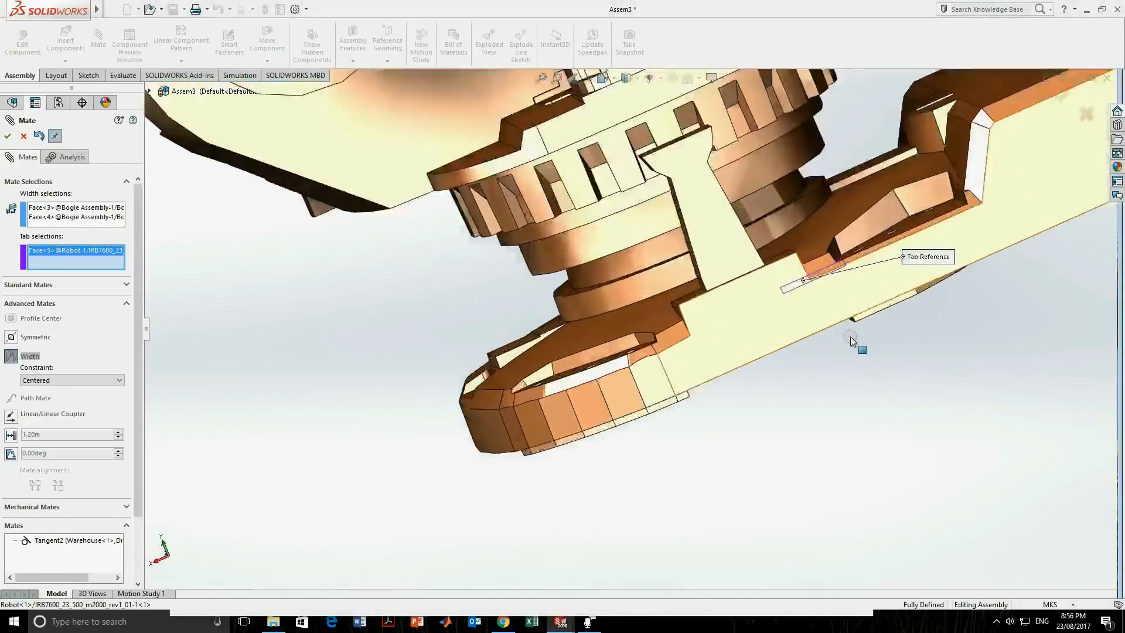
pyautogui.moveTo(842, 338); pyautogui.dragTo(880, 308, button='middle')
pyautogui.click(878, 310)
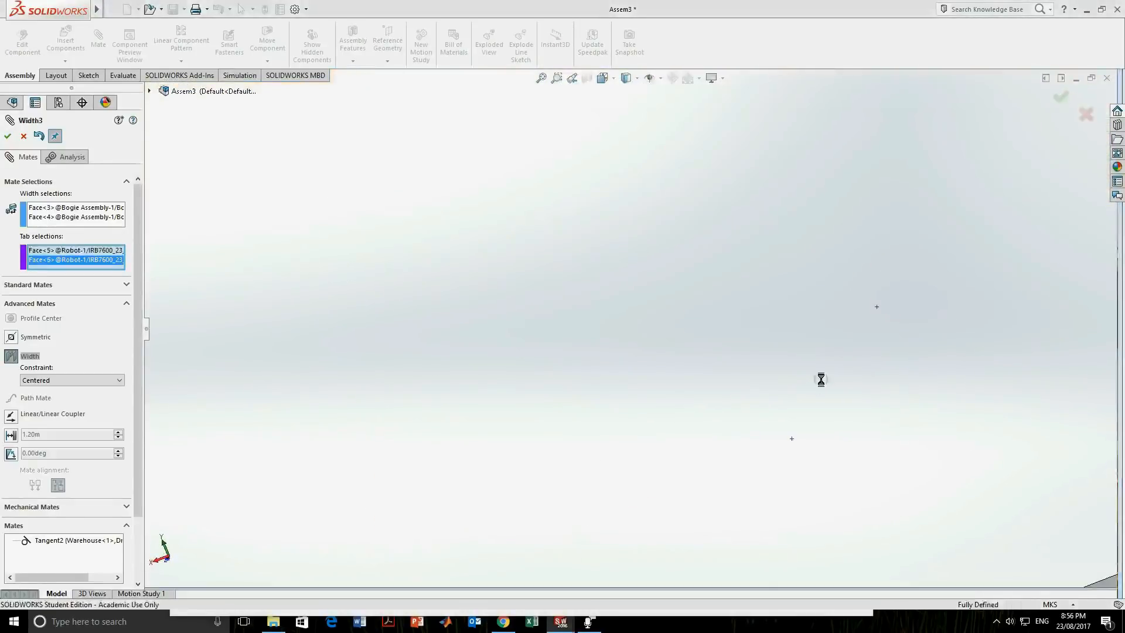
pyautogui.scroll(-6, 703, 246)
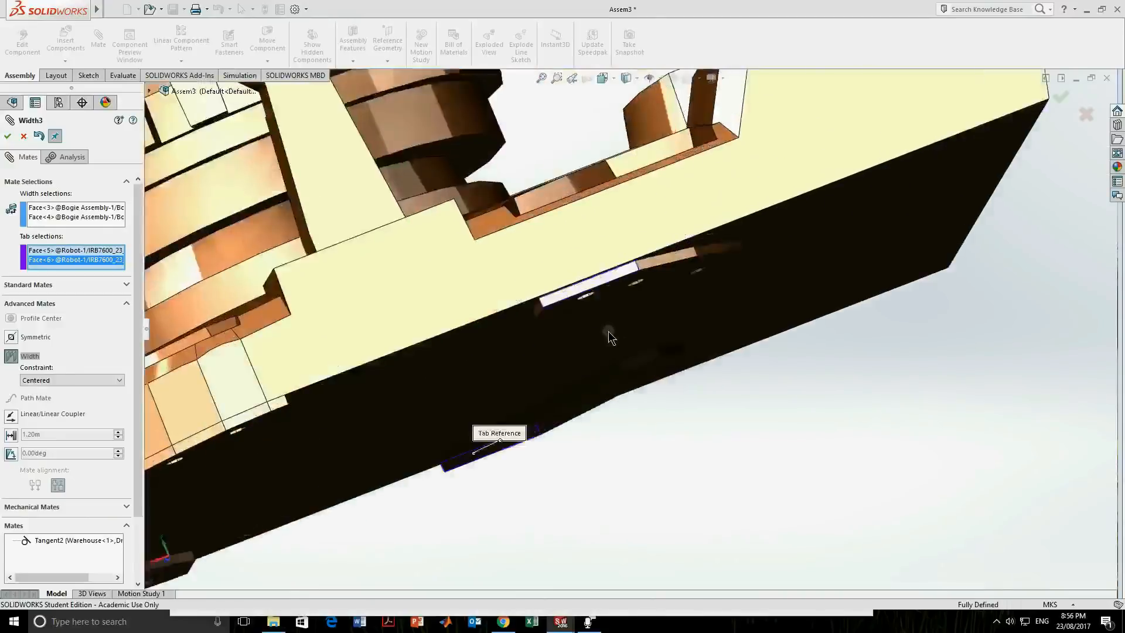
pyautogui.moveTo(503, 459); pyautogui.dragTo(412, 482, button='middle')
pyautogui.scroll(7, 627, 480)
pyautogui.moveTo(768, 410); pyautogui.dragTo(797, 440, button='middle')
pyautogui.scroll(5, 628, 328)
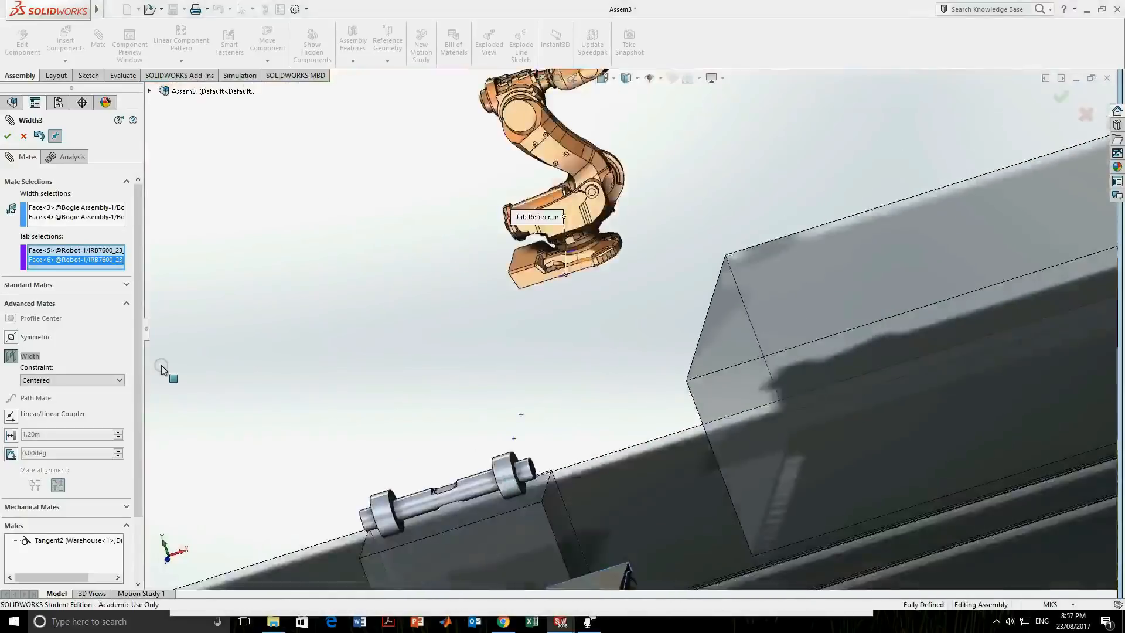
pyautogui.click(7, 136)
# In the Top view, move the robot along the rails until it stands over the bogie's recessed deck.
pyautogui.scroll(-4, 416, 417)
pyautogui.press('space')
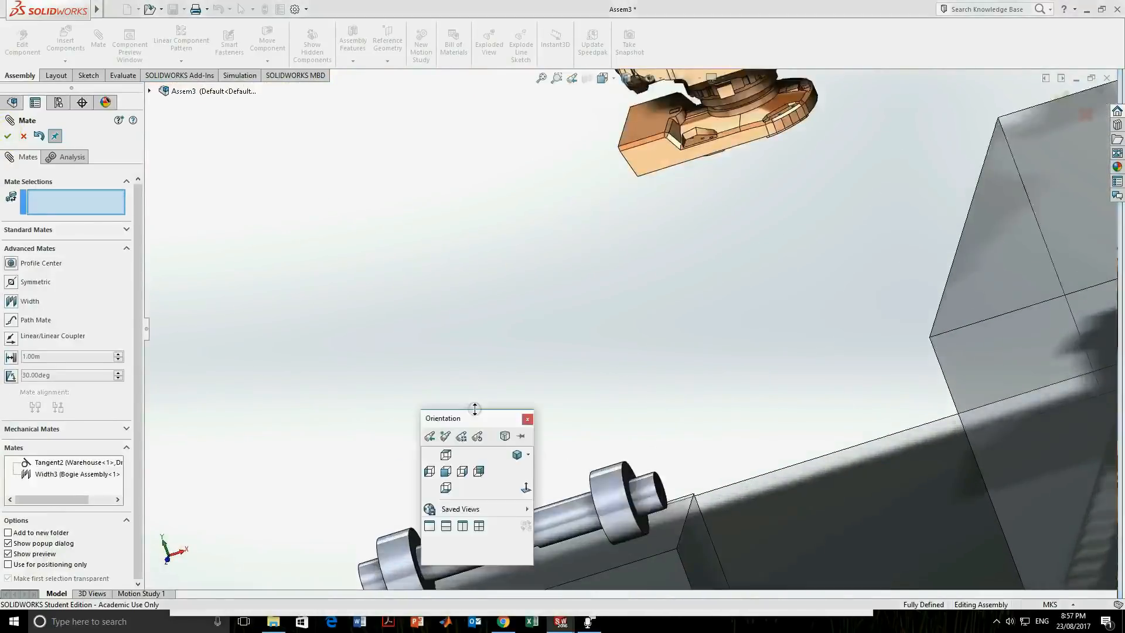
pyautogui.click(445, 455)
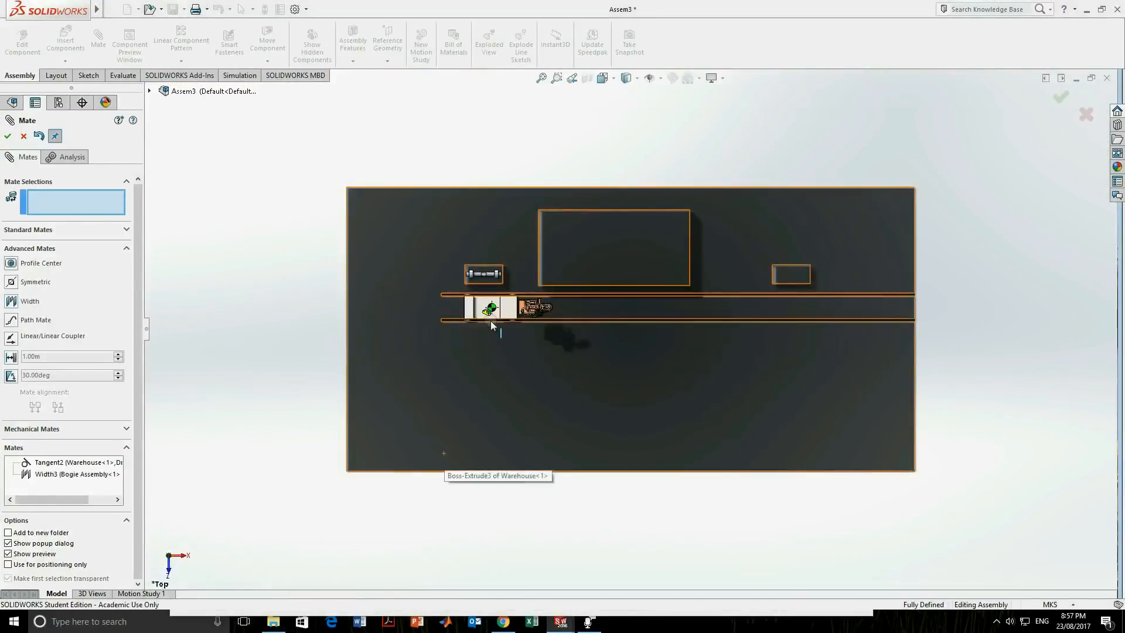
pyautogui.scroll(-2, 578, 282)
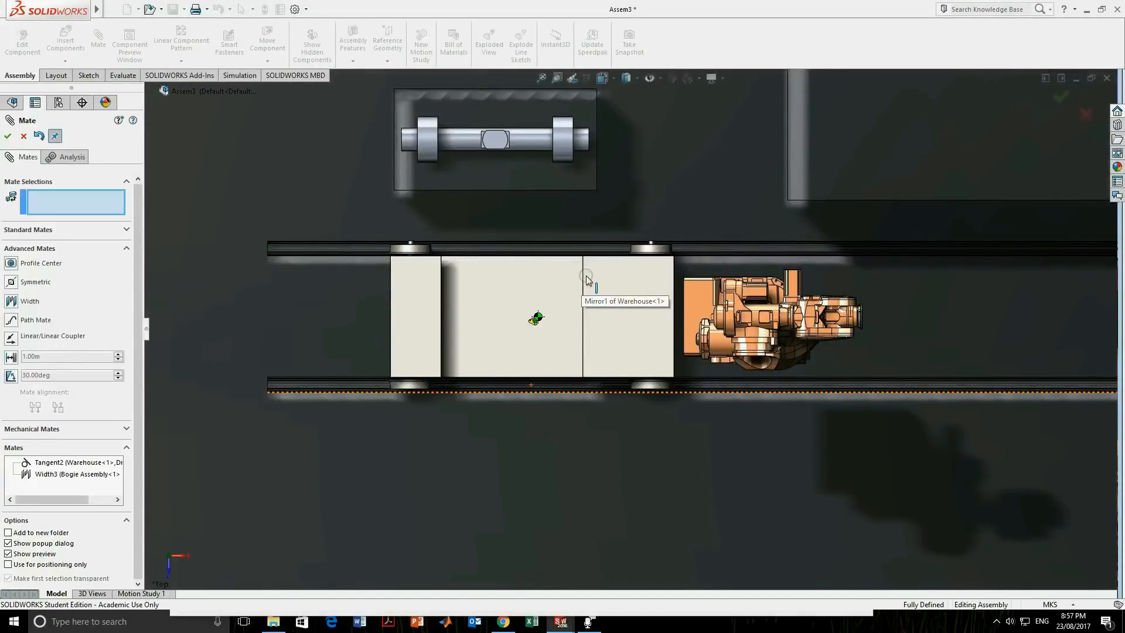
pyautogui.moveTo(682, 317); pyautogui.dragTo(439, 329)
# Add a Coincident mate between the robot base's bottom face and the bogie's recessed deck face, and finish mating.
pyautogui.moveTo(587, 533); pyautogui.dragTo(582, 258, button='middle')
pyautogui.scroll(5, 537, 317)
pyautogui.scroll(-5, 583, 258)
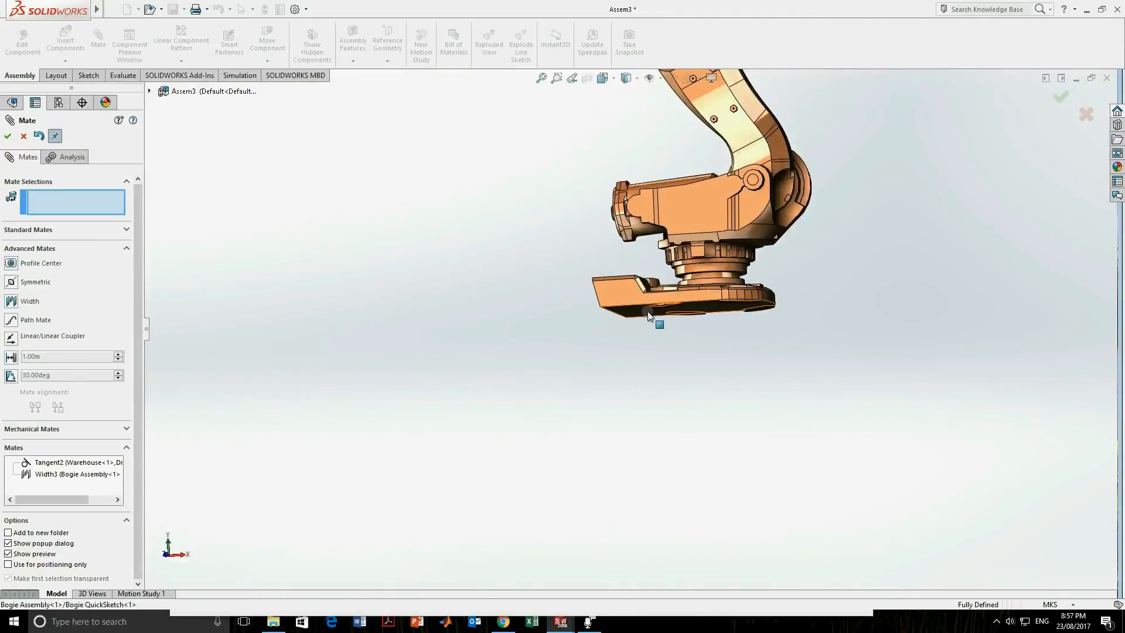
pyautogui.click(29, 230)
pyautogui.click(19, 246)
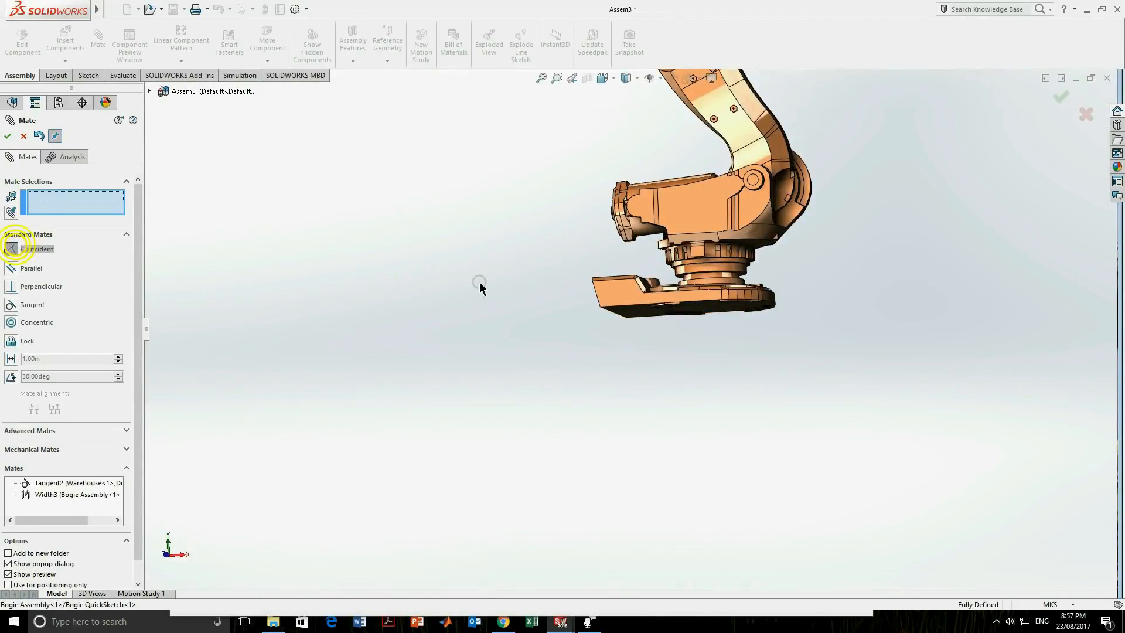
pyautogui.click(639, 314)
pyautogui.scroll(5, 640, 317)
pyautogui.moveTo(647, 386); pyautogui.dragTo(656, 486, button='middle')
pyautogui.scroll(-5, 627, 454)
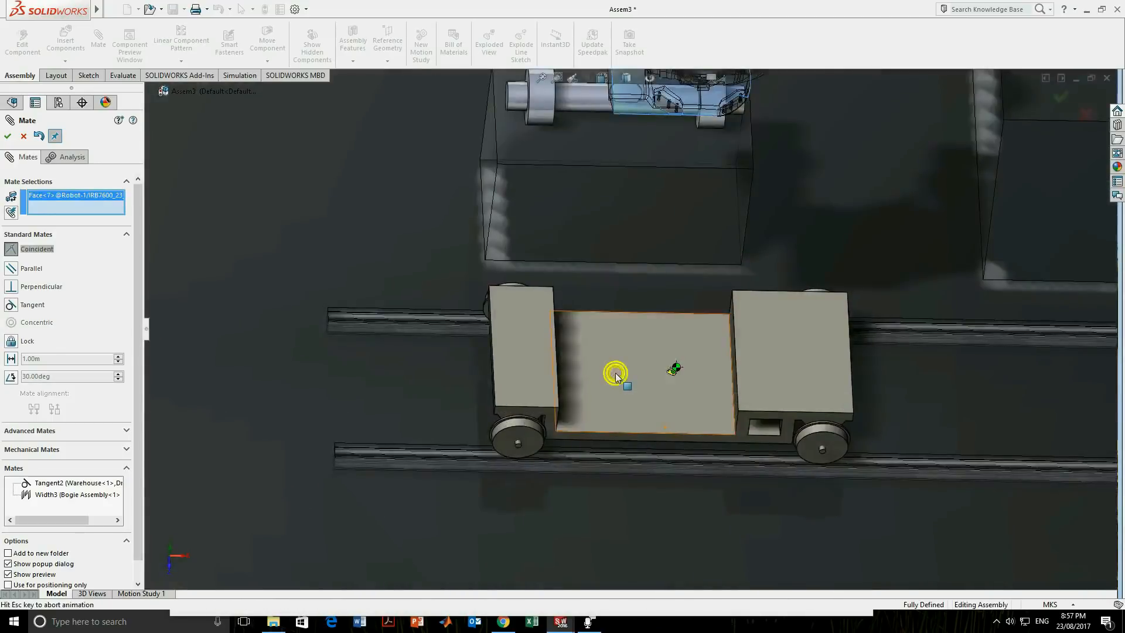
pyautogui.click(604, 398)
pyautogui.click(7, 138)
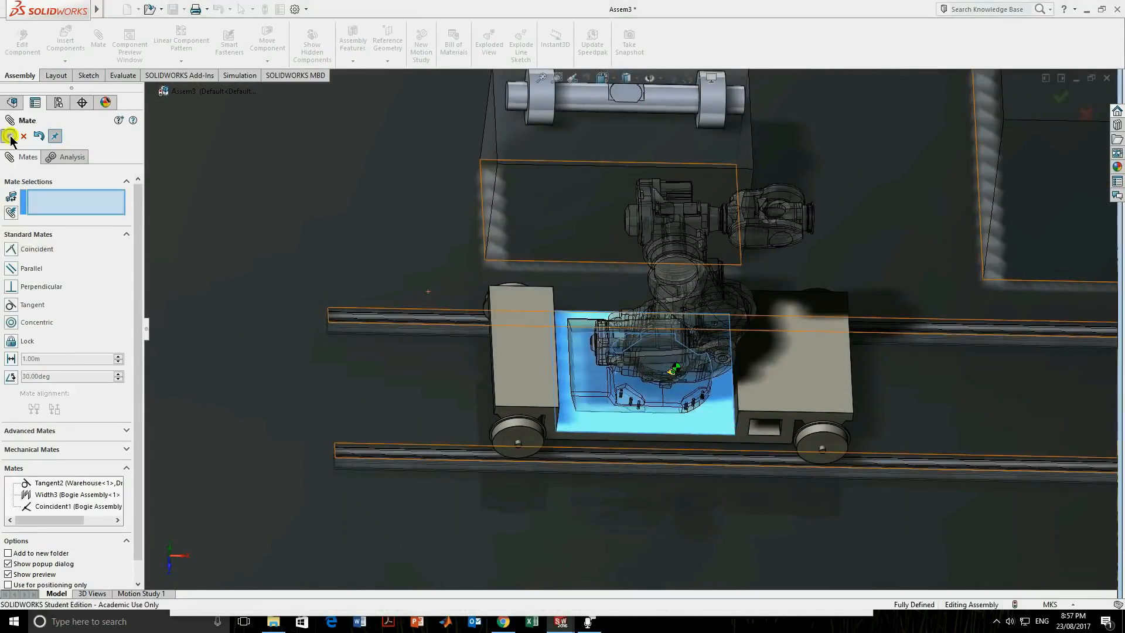
pyautogui.moveTo(737, 389); pyautogui.dragTo(747, 328, button='middle')
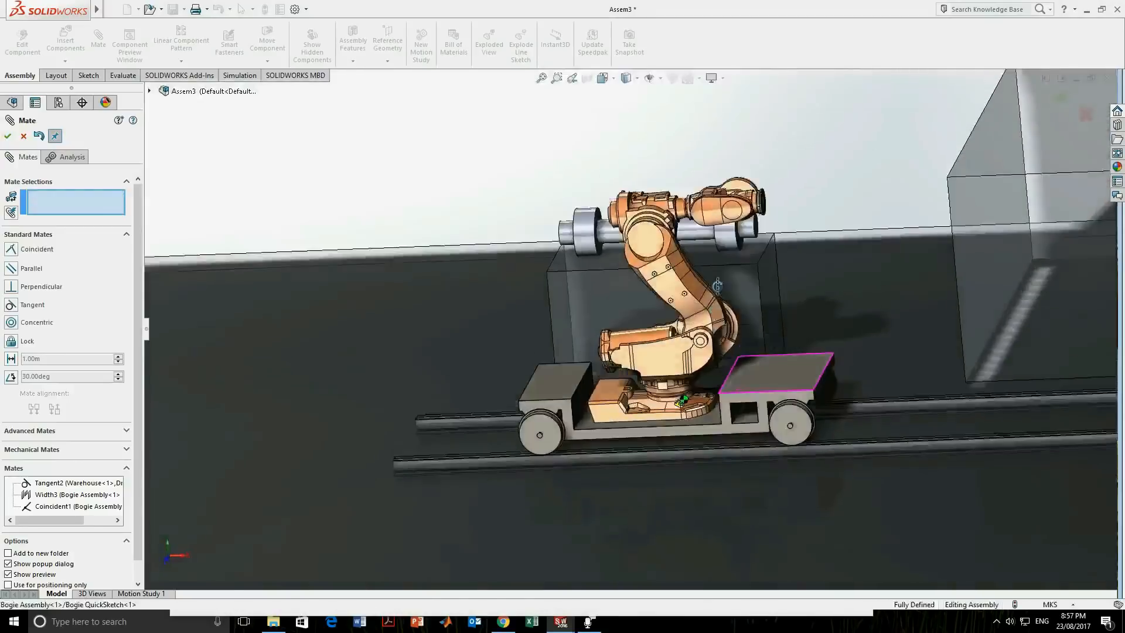
pyautogui.click(7, 136)
# Slide the bogie with the mated robot a short way along the rails.
pyautogui.scroll(3, 778, 451)
pyautogui.moveTo(777, 452); pyautogui.dragTo(685, 338, button='middle')
pyautogui.moveTo(684, 339); pyautogui.dragTo(702, 448)
pyautogui.press('Escape')
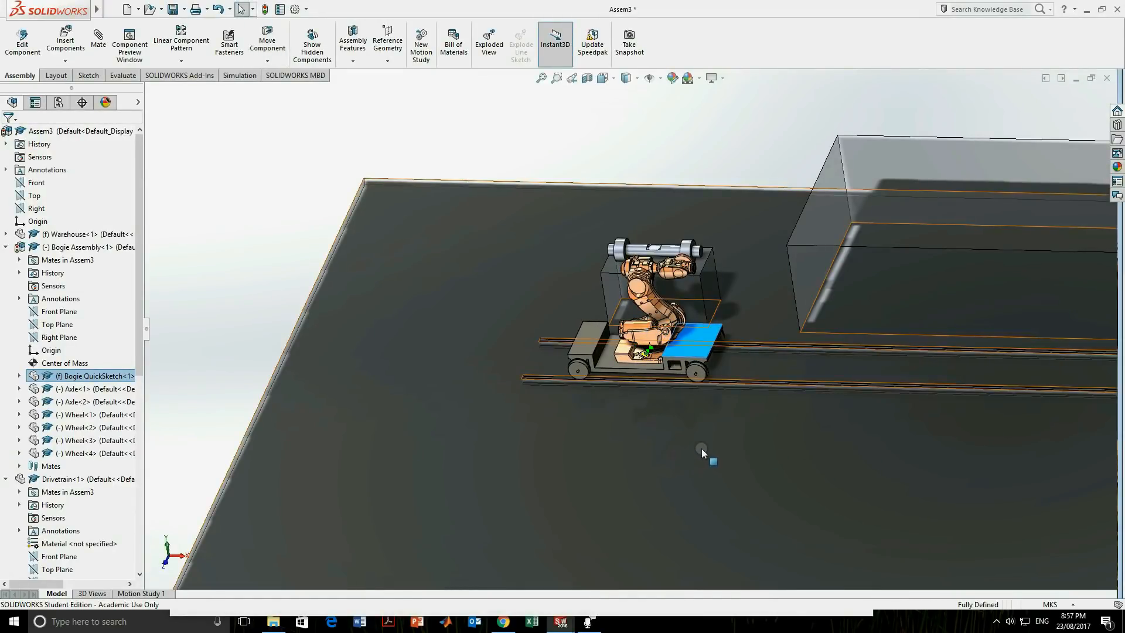
pyautogui.moveTo(694, 343); pyautogui.dragTo(723, 370)
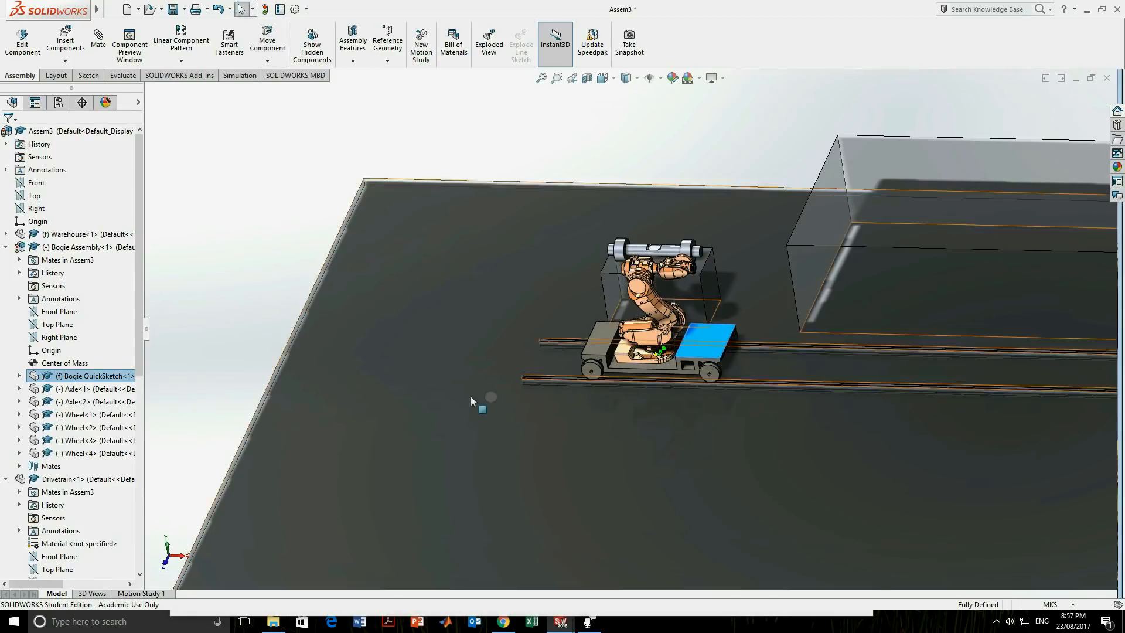
# Start a Distance mate, replacing the preselected bogie face with the recess's vertical end wall facing the robot's round base flange.
pyautogui.click(99, 36)
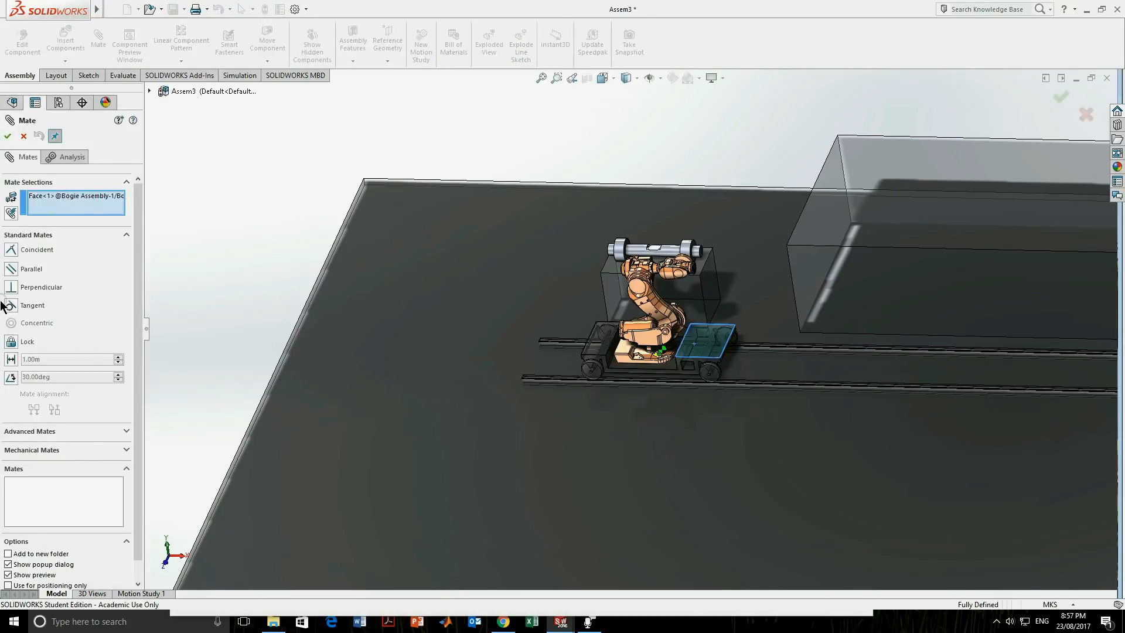
pyautogui.click(12, 359)
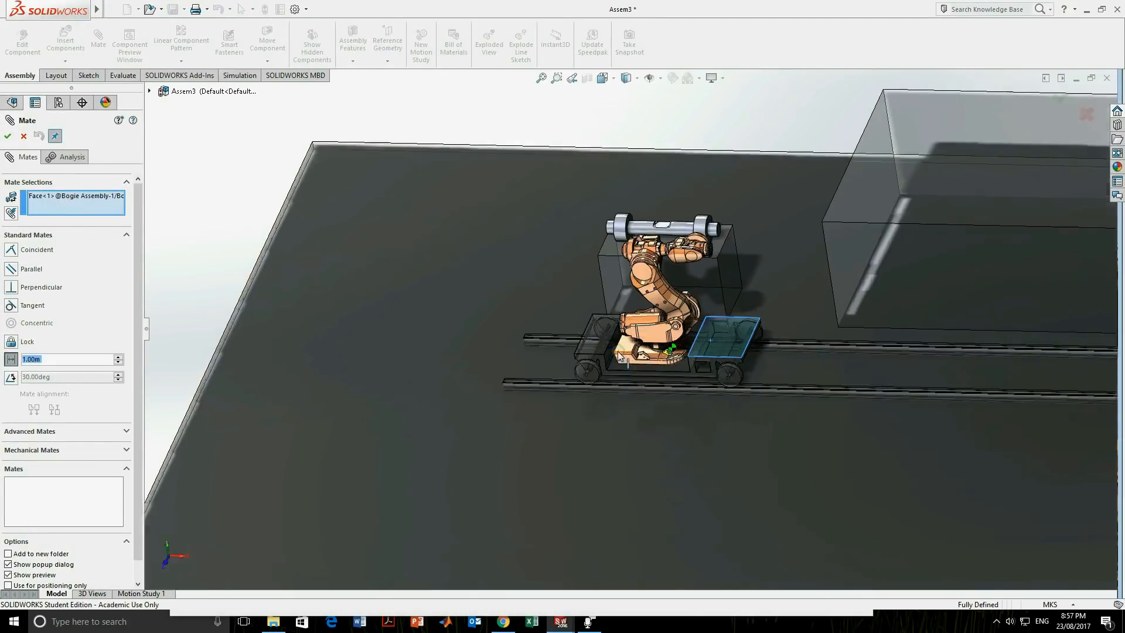
pyautogui.scroll(-5, 737, 335)
pyautogui.scroll(1, 814, 406)
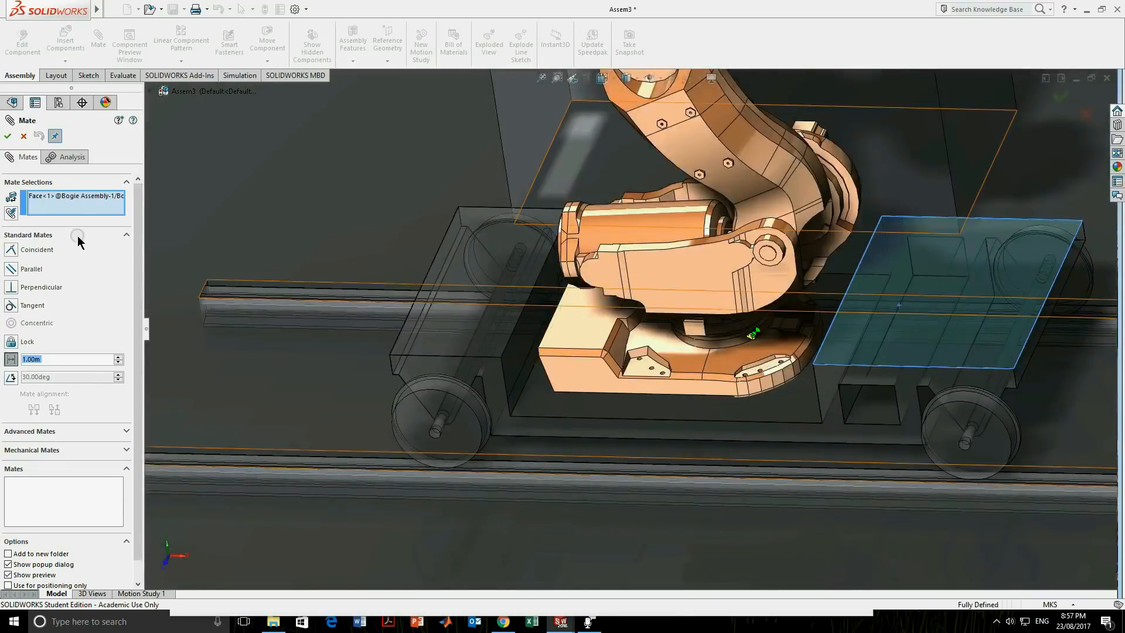
pyautogui.click(74, 197)
pyautogui.press('Delete')
pyautogui.moveTo(479, 324); pyautogui.dragTo(502, 232, button='middle')
pyautogui.click(588, 389)
pyautogui.moveTo(618, 355); pyautogui.dragTo(536, 358, button='middle')
pyautogui.scroll(6, 447, 372)
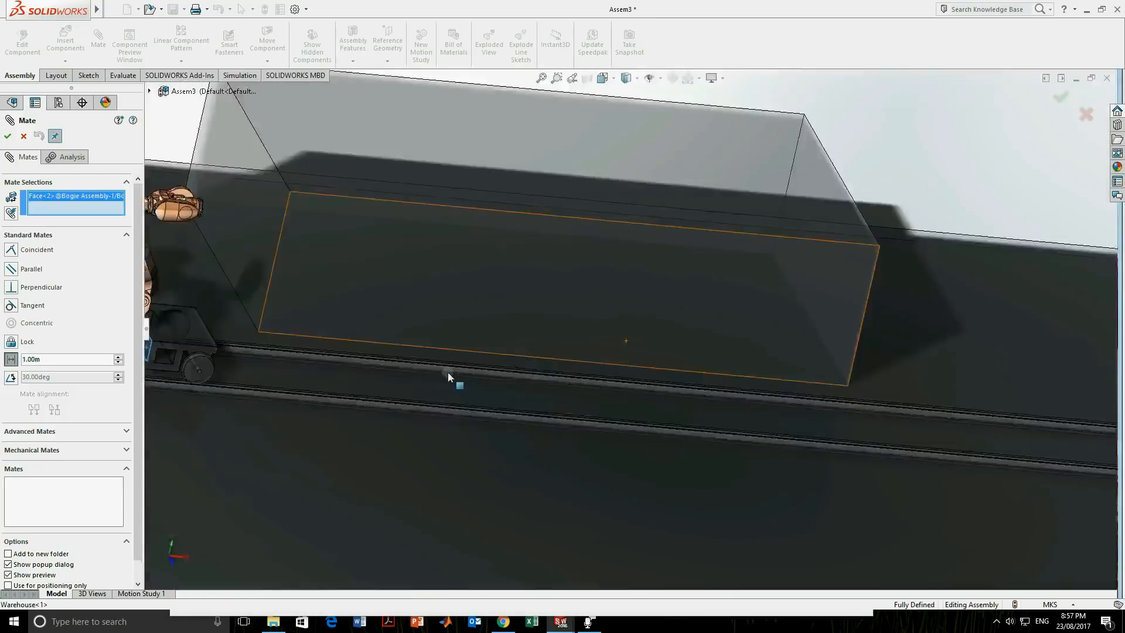
# Pick the narrow vertical face on the robot's base as the second entity of the Distance mate.
pyautogui.scroll(-6, 404, 340)
pyautogui.moveTo(399, 317); pyautogui.dragTo(392, 349, button='middle')
pyautogui.scroll(-8, 393, 349)
pyautogui.scroll(-8, 638, 290)
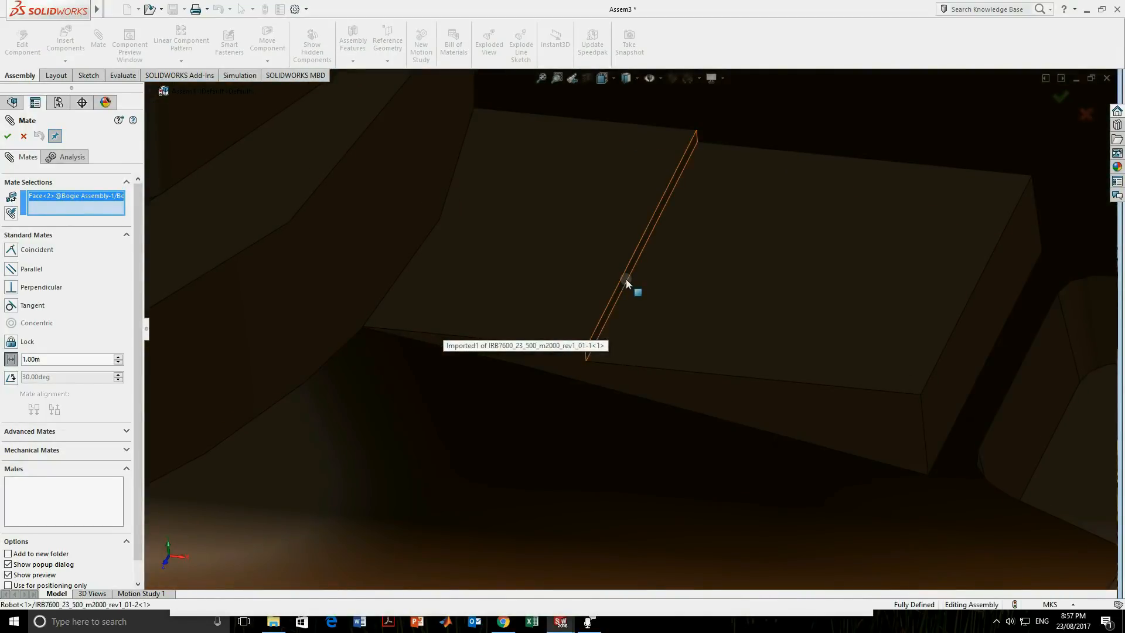
pyautogui.click(625, 280)
pyautogui.scroll(7, 501, 355)
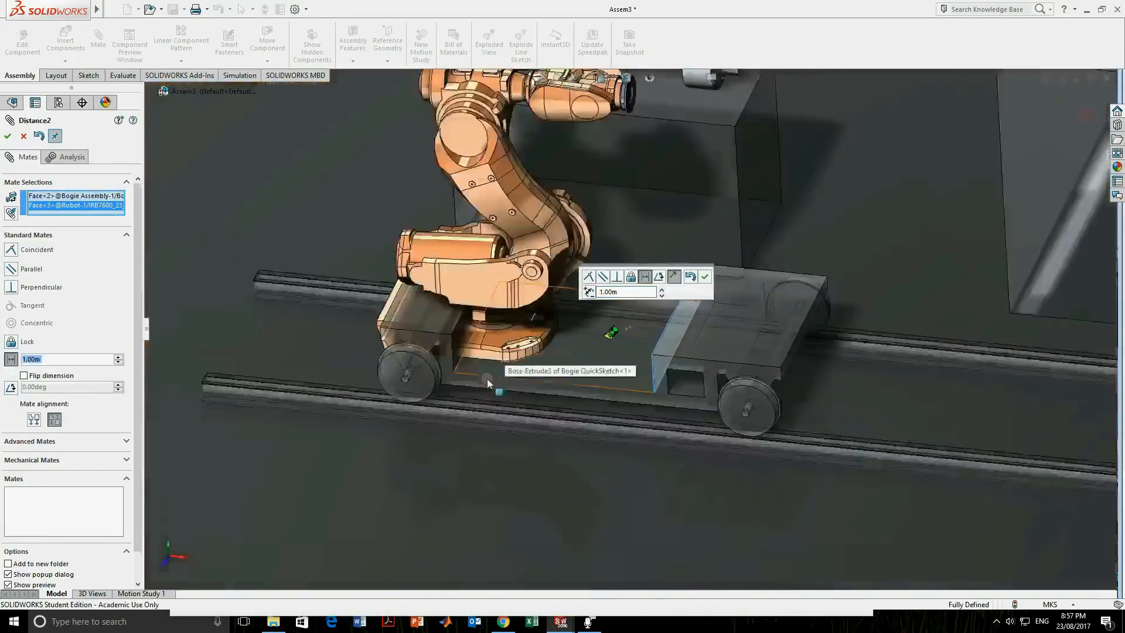
pyautogui.moveTo(553, 348); pyautogui.dragTo(551, 326, button='middle')
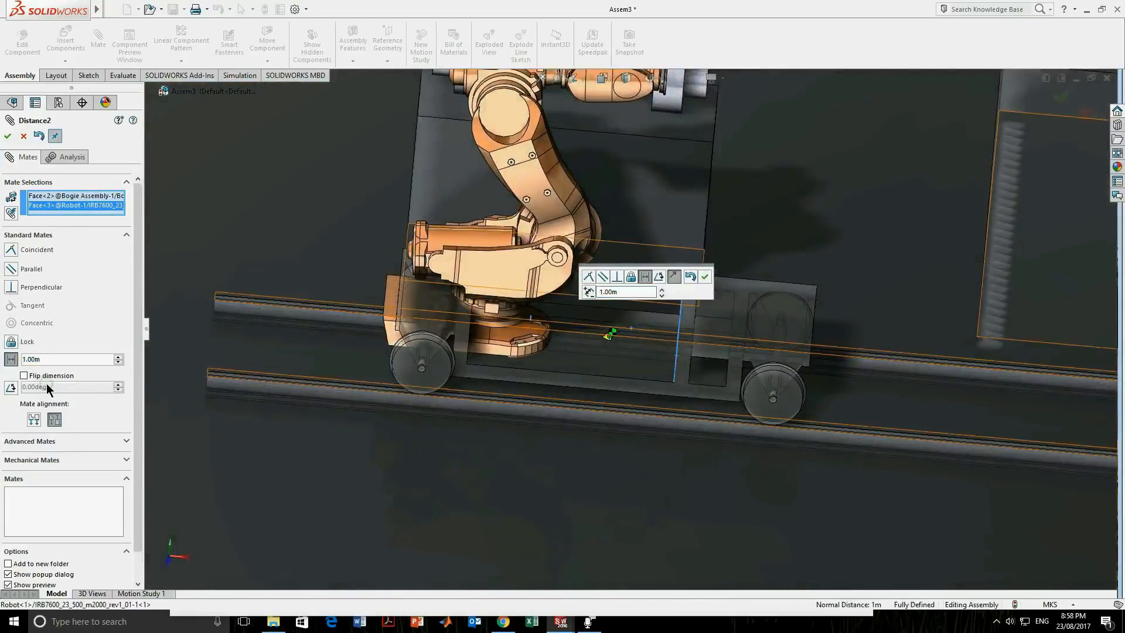
# Set the mate distance between the bogie's recess wall and the robot base to 0.33117521 m and apply the mate.
pyautogui.click(54, 360)
pyautogui.doubleClick(39, 359)
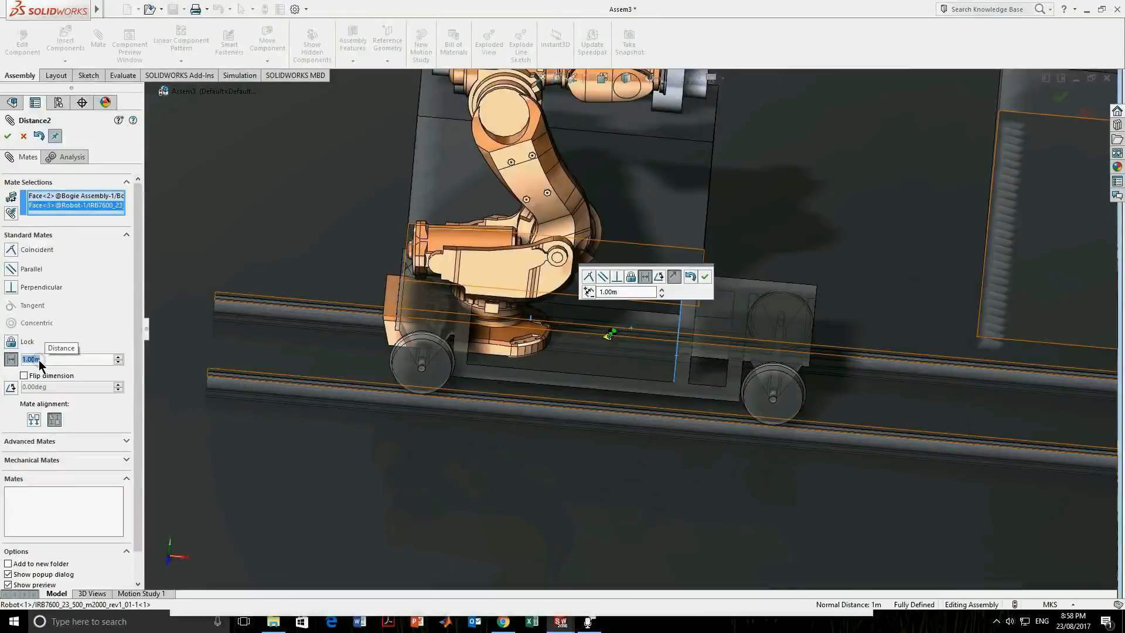
pyautogui.write('0.')
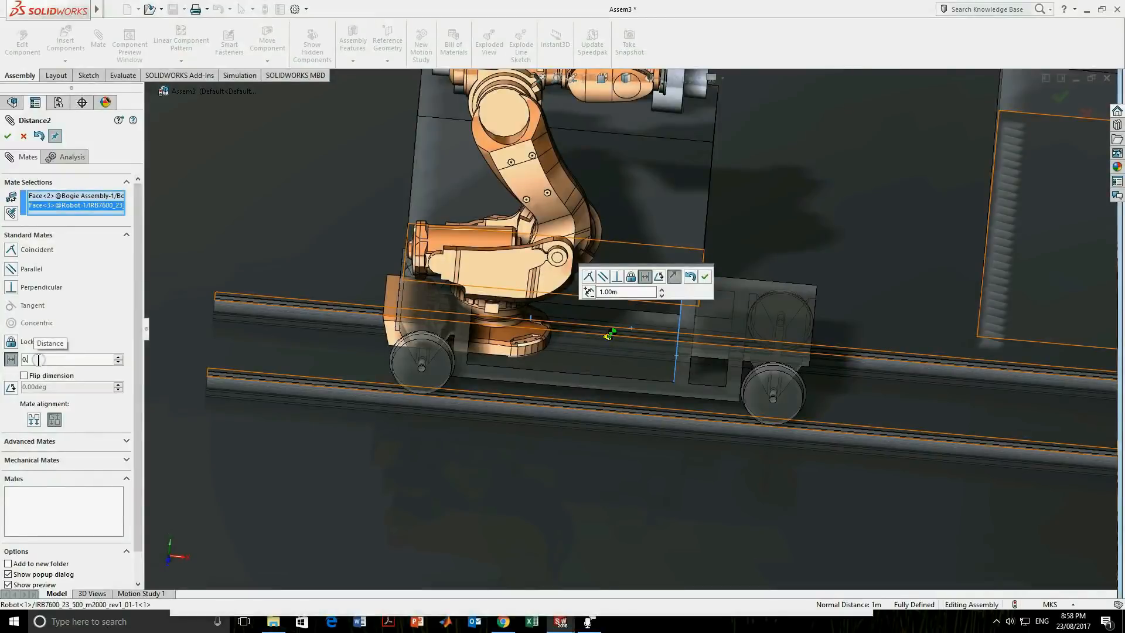
pyautogui.write('331')
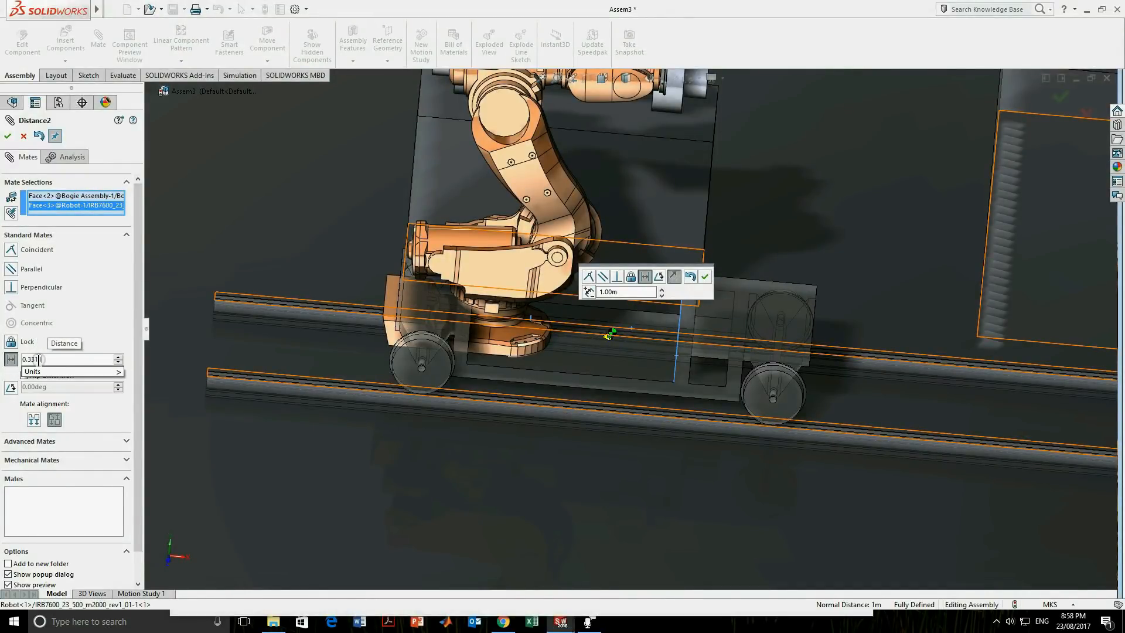
pyautogui.write('7521')
pyautogui.press('Return')
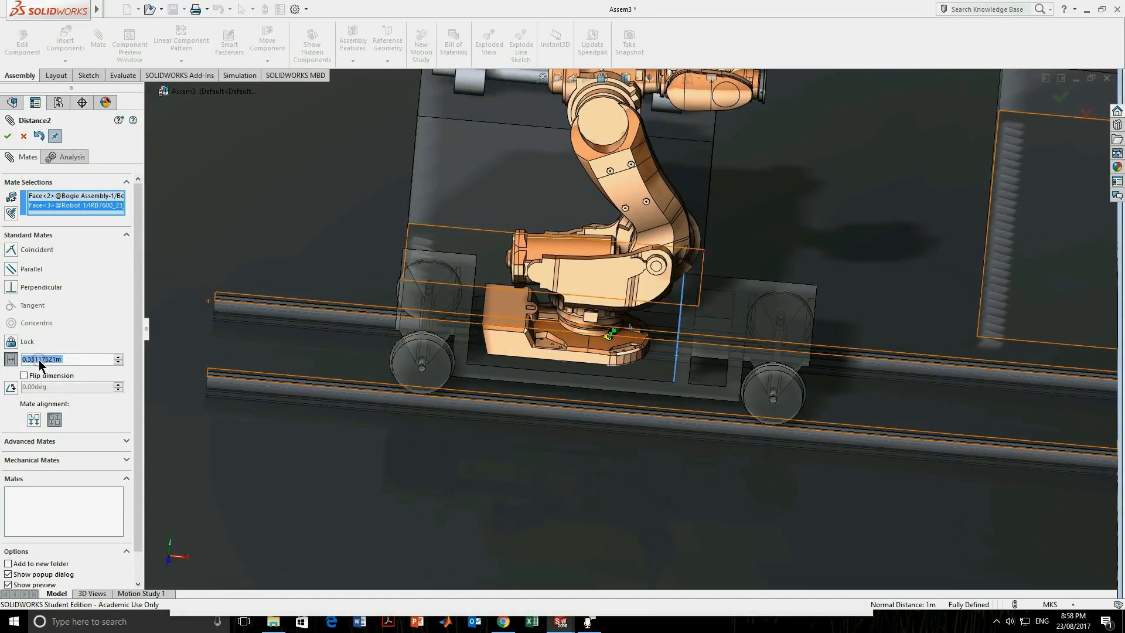
pyautogui.moveTo(800, 242); pyautogui.dragTo(777, 233, button='middle')
pyautogui.scroll(3, 669, 313)
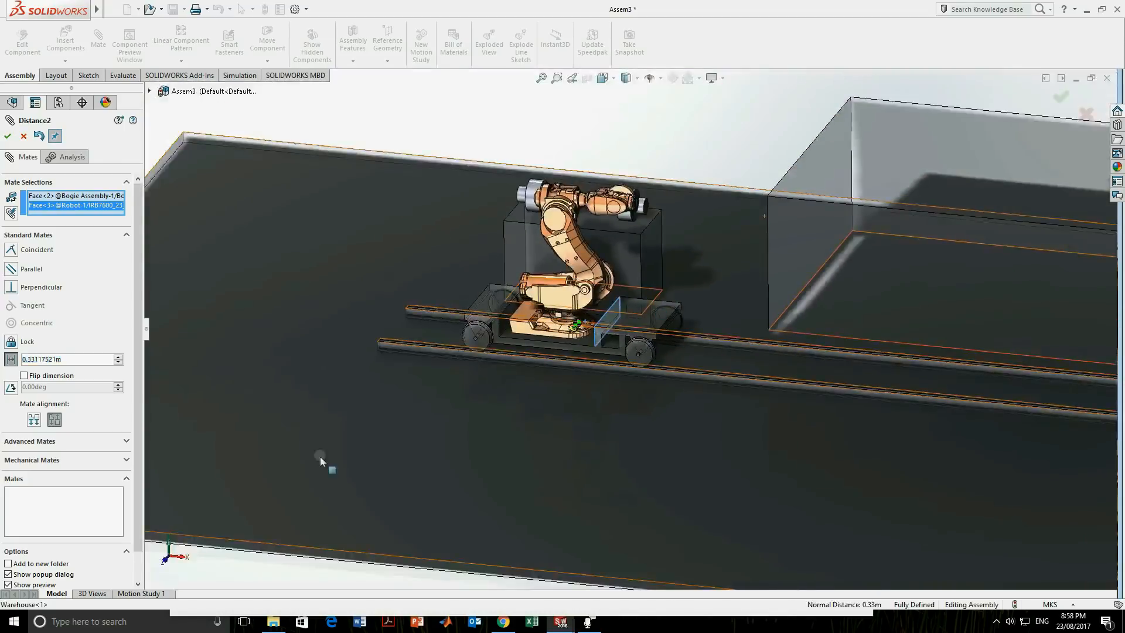
pyautogui.click(8, 136)
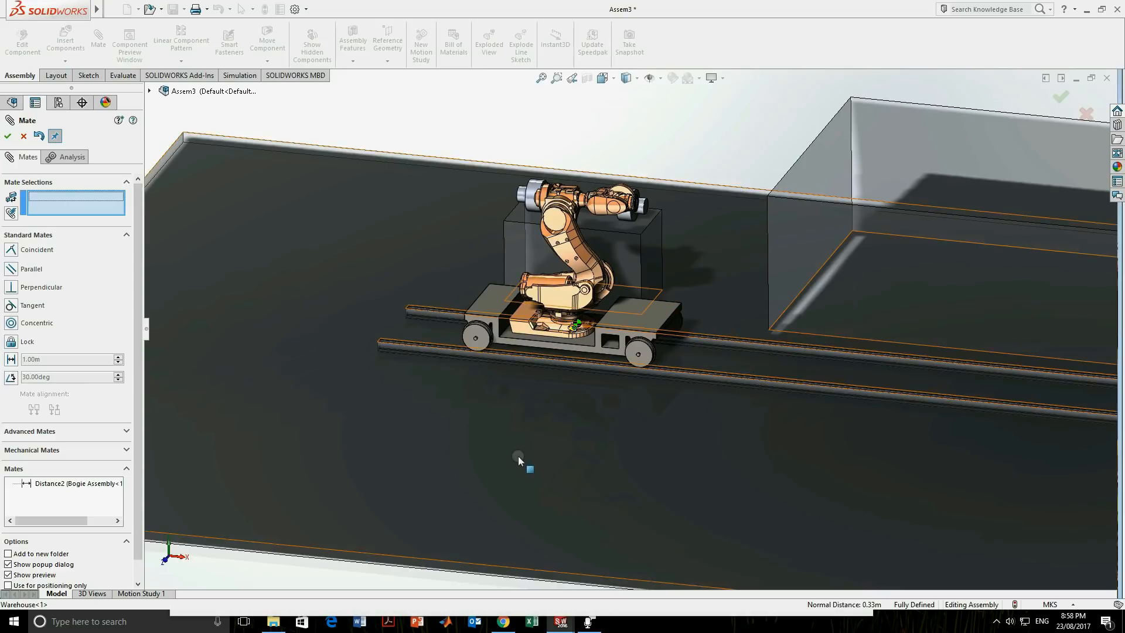
# Finish the Mate command and slide the bogie with the mated robot a short way along the rails.
pyautogui.click(9, 137)
pyautogui.scroll(4, 570, 371)
pyautogui.moveTo(659, 282); pyautogui.dragTo(632, 313, button='middle')
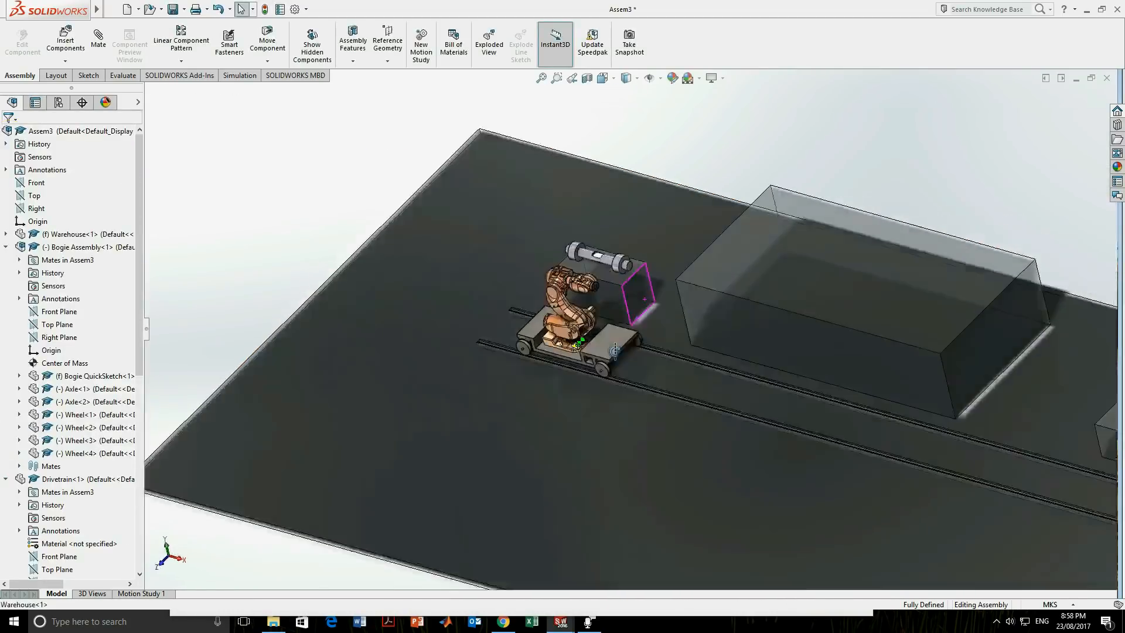
pyautogui.scroll(-5, 623, 323)
pyautogui.moveTo(605, 332); pyautogui.dragTo(634, 398)
pyautogui.moveTo(633, 398); pyautogui.dragTo(620, 361, button='middle')
pyautogui.scroll(1, 620, 361)
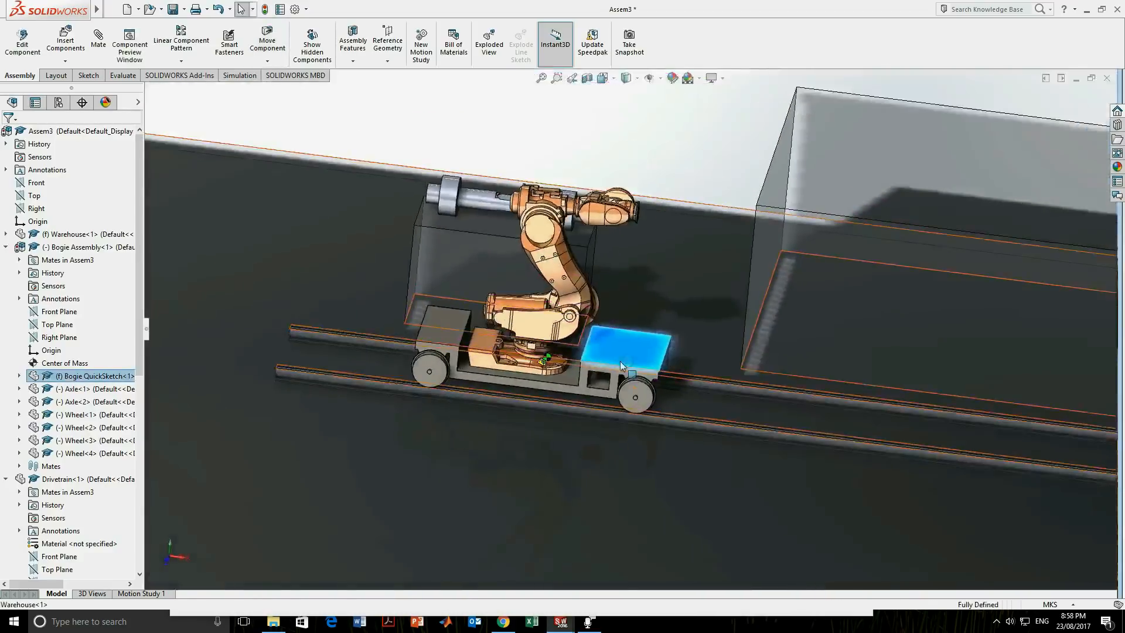
# Show the assembly in isometric view and try to move the drivetrain and the warehouse to test their constraints.
pyautogui.press('space')
pyautogui.click(631, 406)
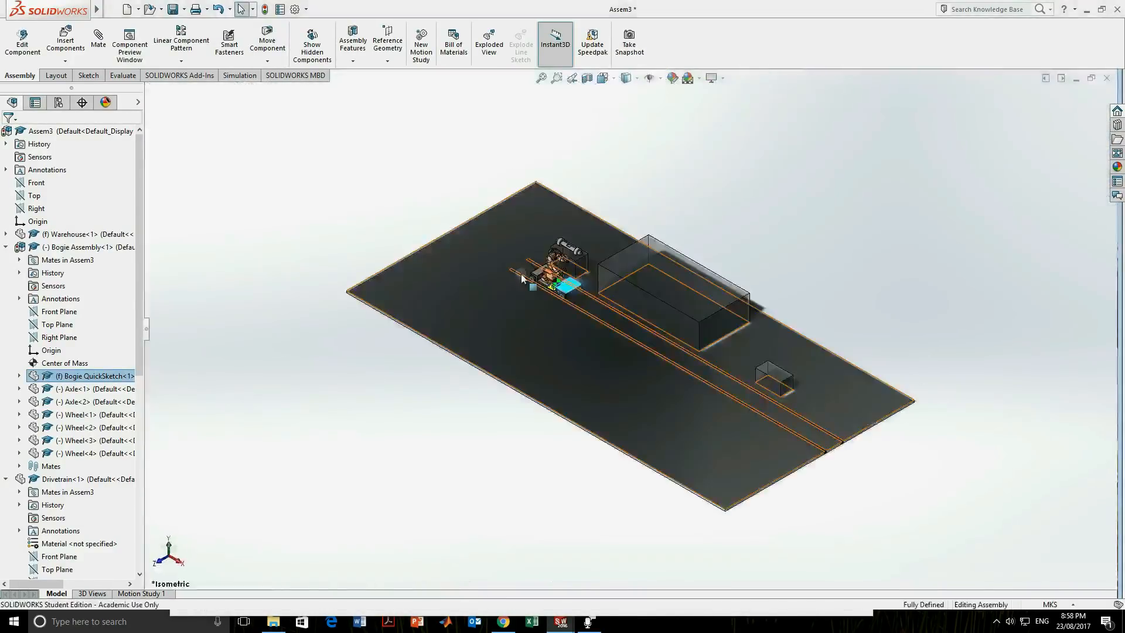
pyautogui.scroll(-8, 570, 263)
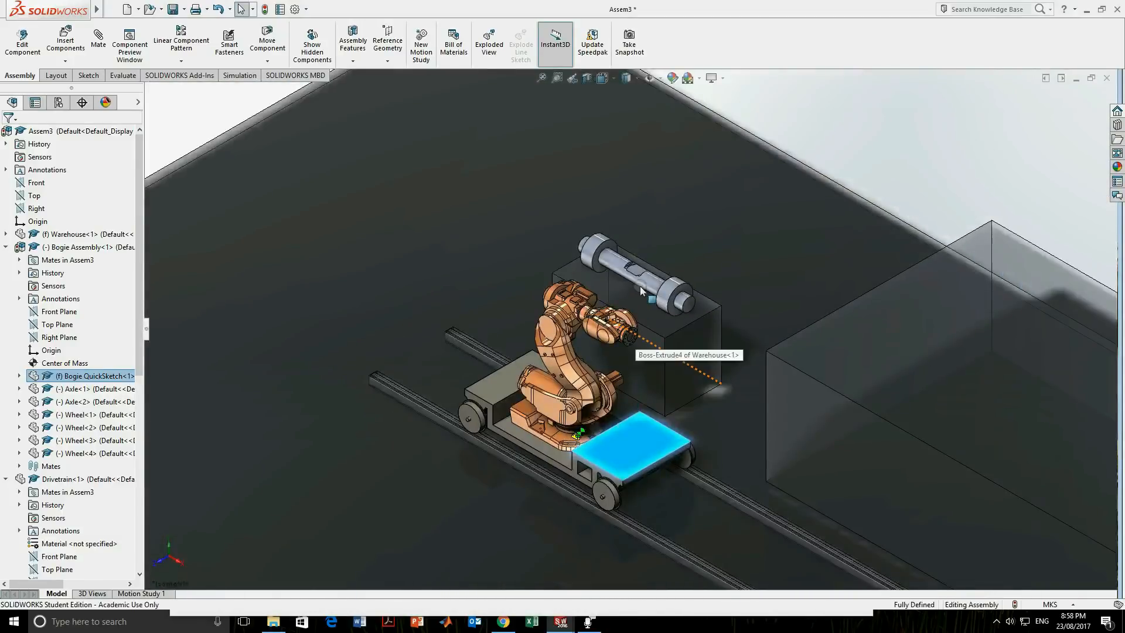
pyautogui.moveTo(633, 278); pyautogui.dragTo(777, 282)
pyautogui.scroll(2, 670, 372)
pyautogui.moveTo(705, 421); pyautogui.dragTo(765, 376)
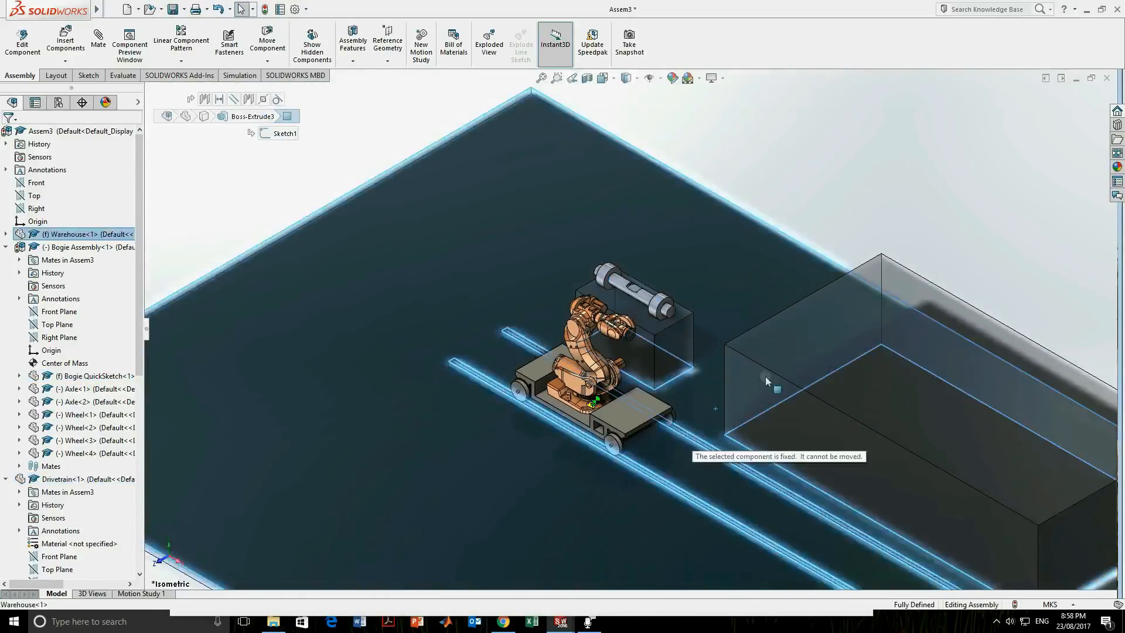
pyautogui.click(933, 117)
pyautogui.scroll(-3, 615, 361)
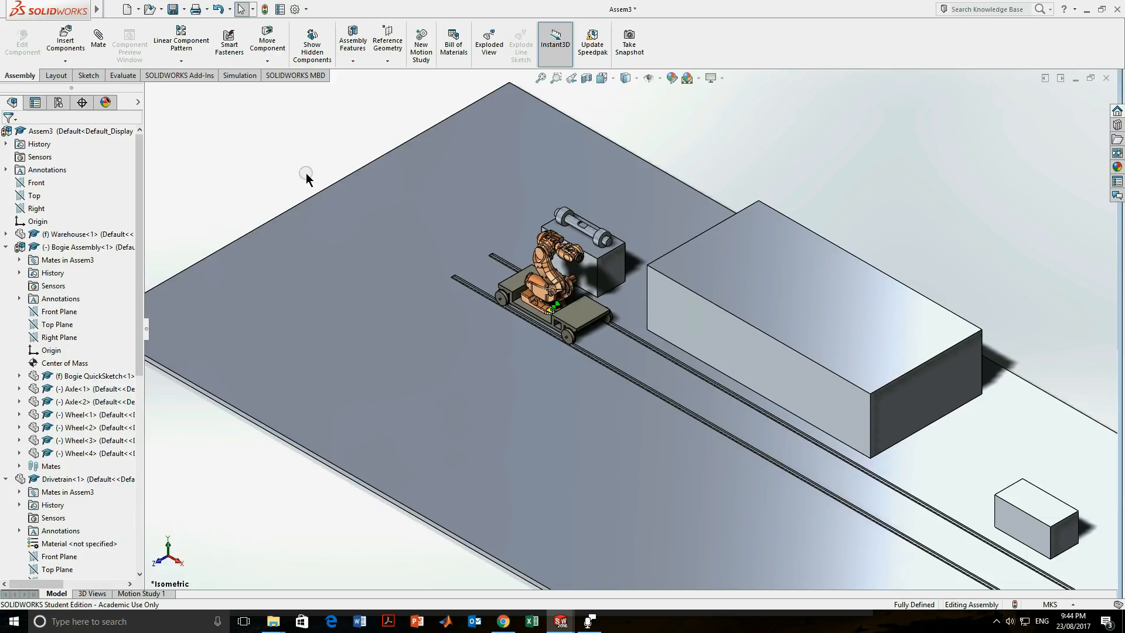
# Examine the robot, bogie and drivetrain from several angles, and look through the robot's components in the assembly structure.
pyautogui.scroll(-2, 508, 353)
pyautogui.scroll(5, 703, 340)
pyautogui.moveTo(733, 338); pyautogui.dragTo(733, 285, button='middle')
pyautogui.scroll(-2, 631, 283)
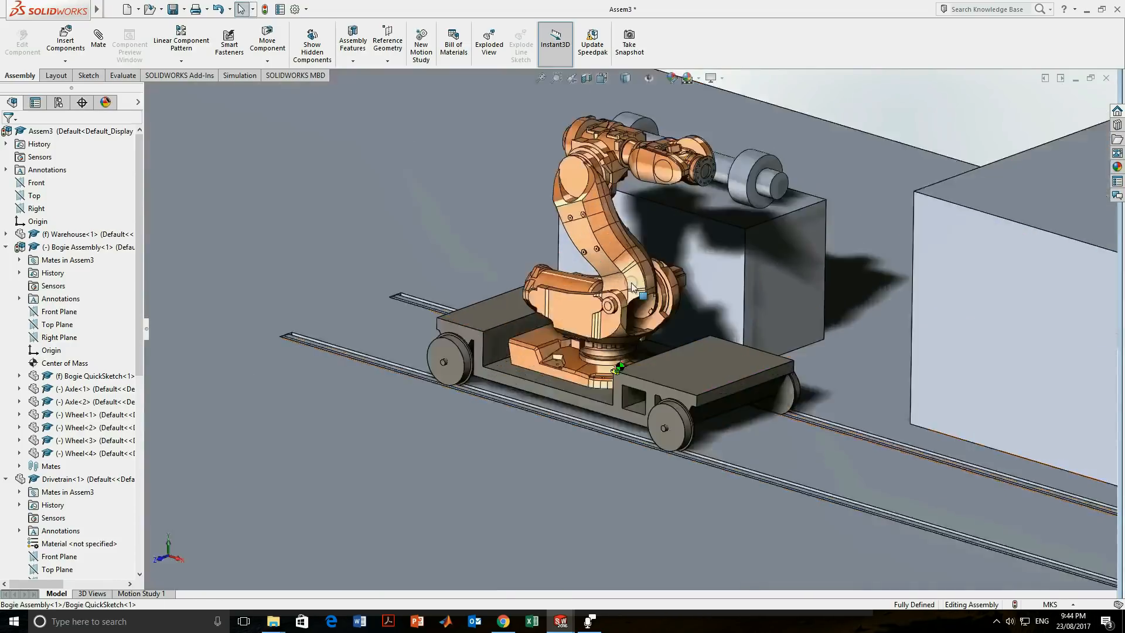
pyautogui.scroll(-1, 630, 282)
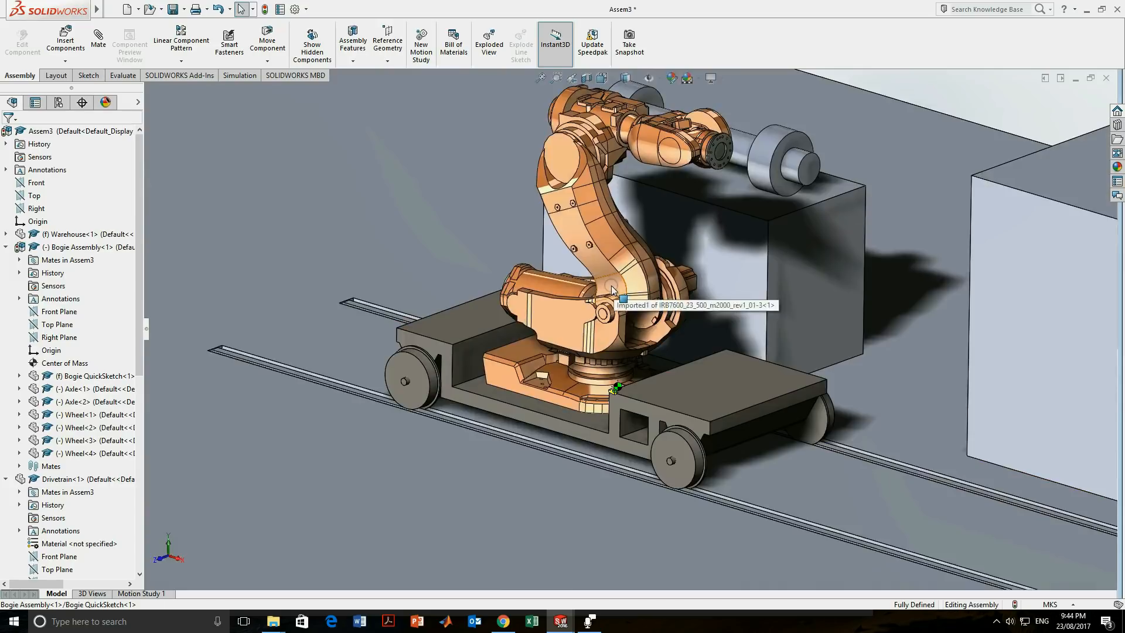
pyautogui.scroll(3, 690, 282)
pyautogui.moveTo(690, 283); pyautogui.dragTo(666, 303, button='middle')
pyautogui.scroll(-2, 618, 280)
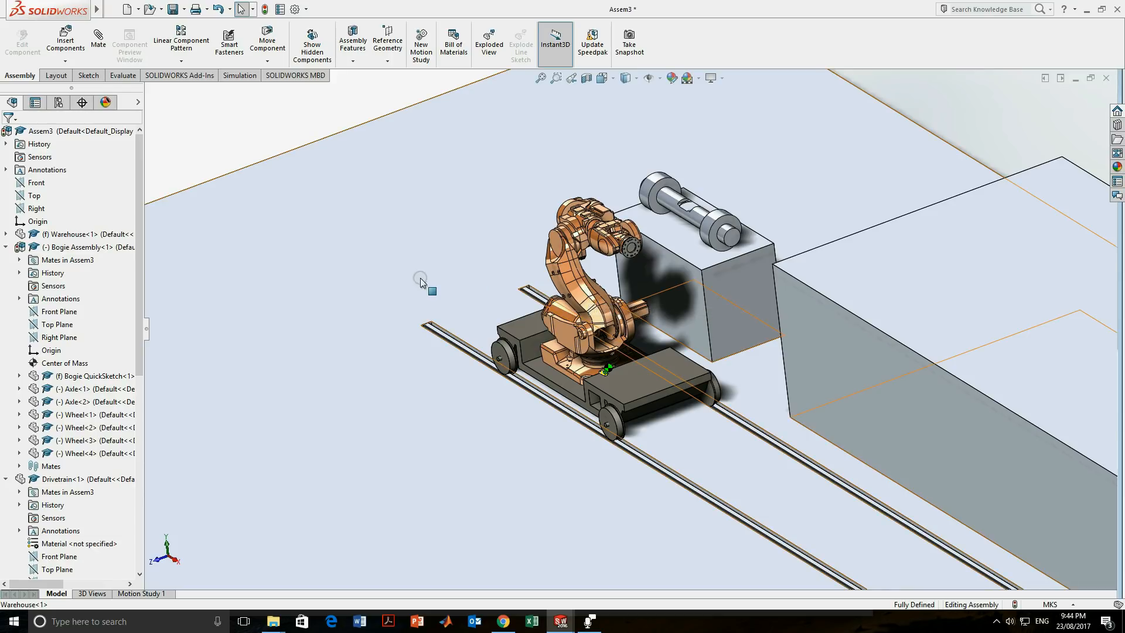
pyautogui.scroll(-2, 640, 305)
pyautogui.middleClick(614, 314)
pyautogui.moveTo(613, 314); pyautogui.dragTo(651, 307, button='middle')
pyautogui.scroll(3, 651, 307)
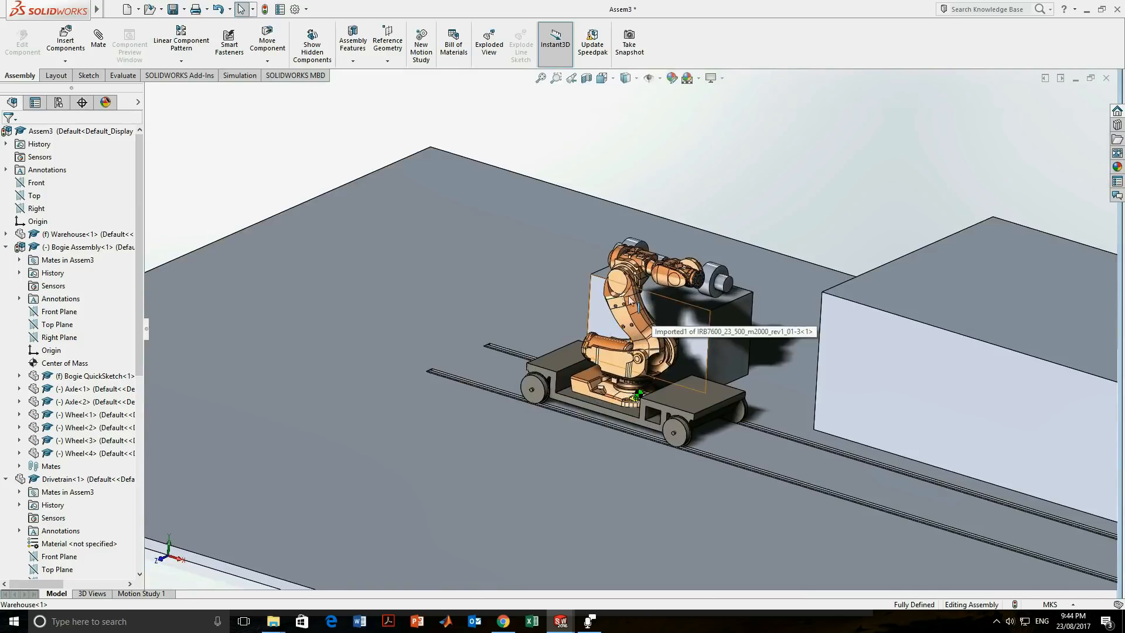
pyautogui.scroll(-1, 658, 289)
pyautogui.moveTo(141, 357); pyautogui.dragTo(128, 580)
pyautogui.scroll(-3, 614, 329)
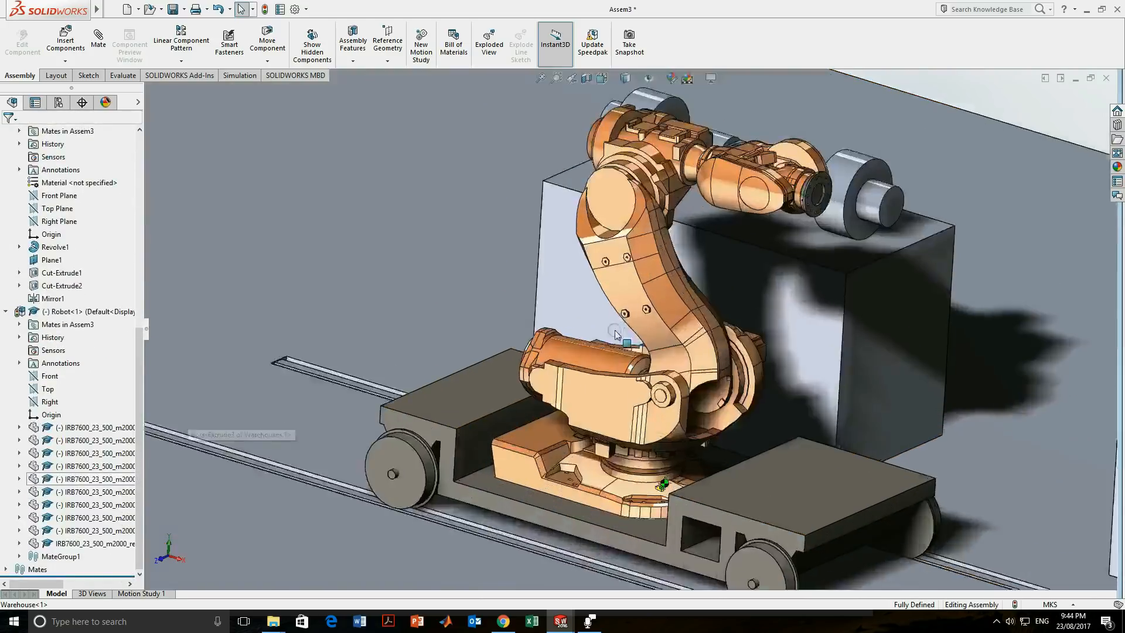
# Start a Distance mate between the end face of the small block under the drivetrain and the bogie's matching end face.
pyautogui.scroll(1, 614, 329)
pyautogui.middleClick(573, 313)
pyautogui.moveTo(574, 313); pyautogui.dragTo(627, 350, button='middle')
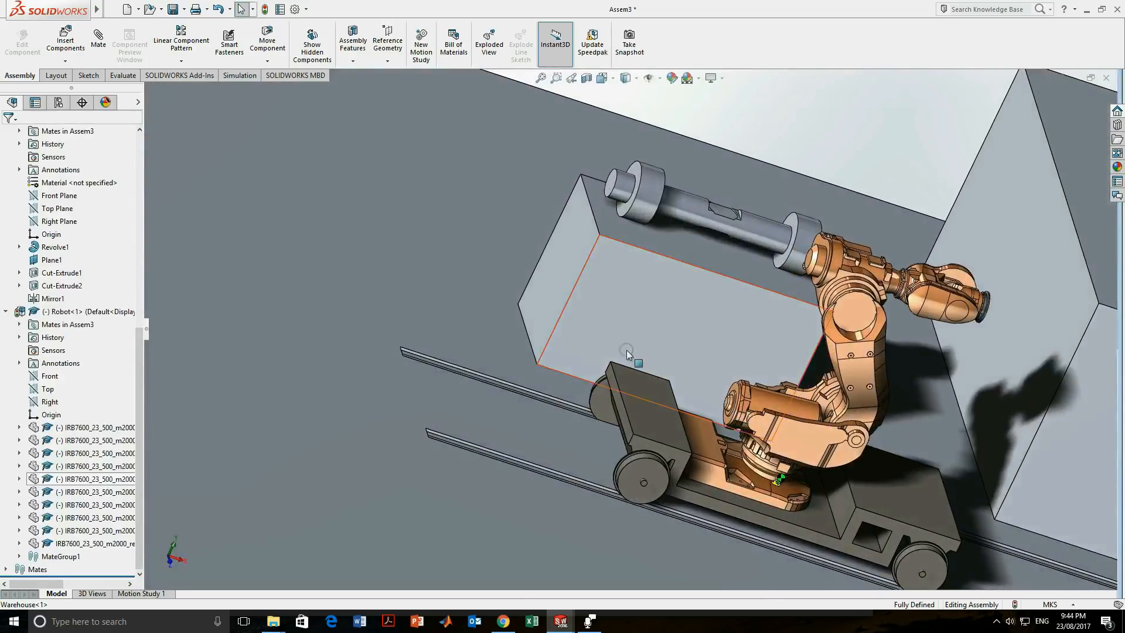
pyautogui.click(97, 51)
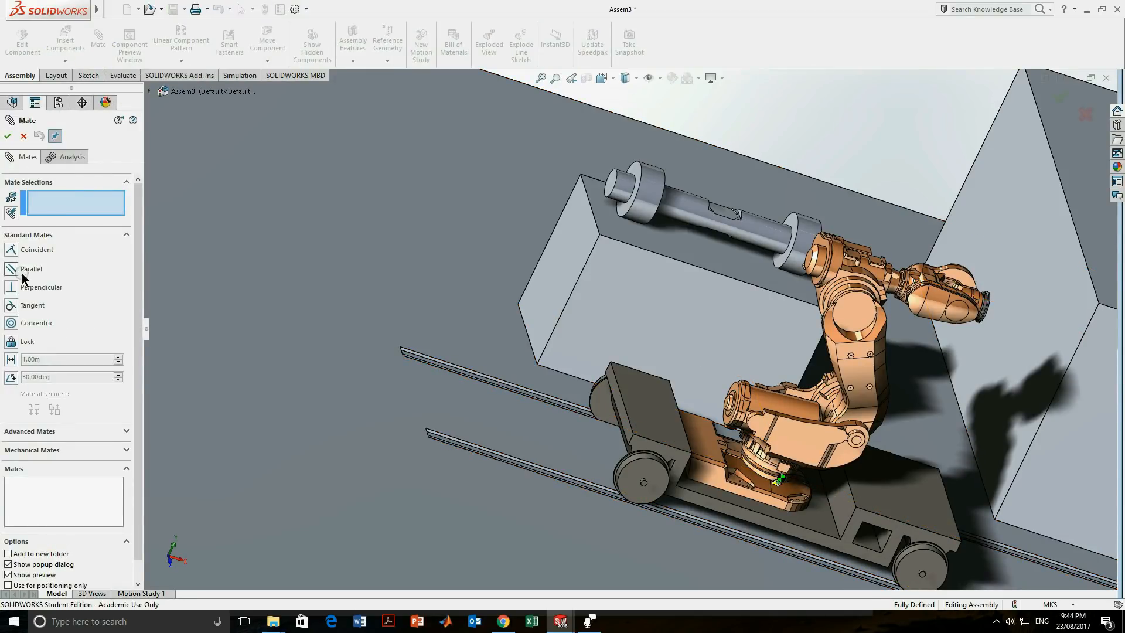
pyautogui.click(11, 360)
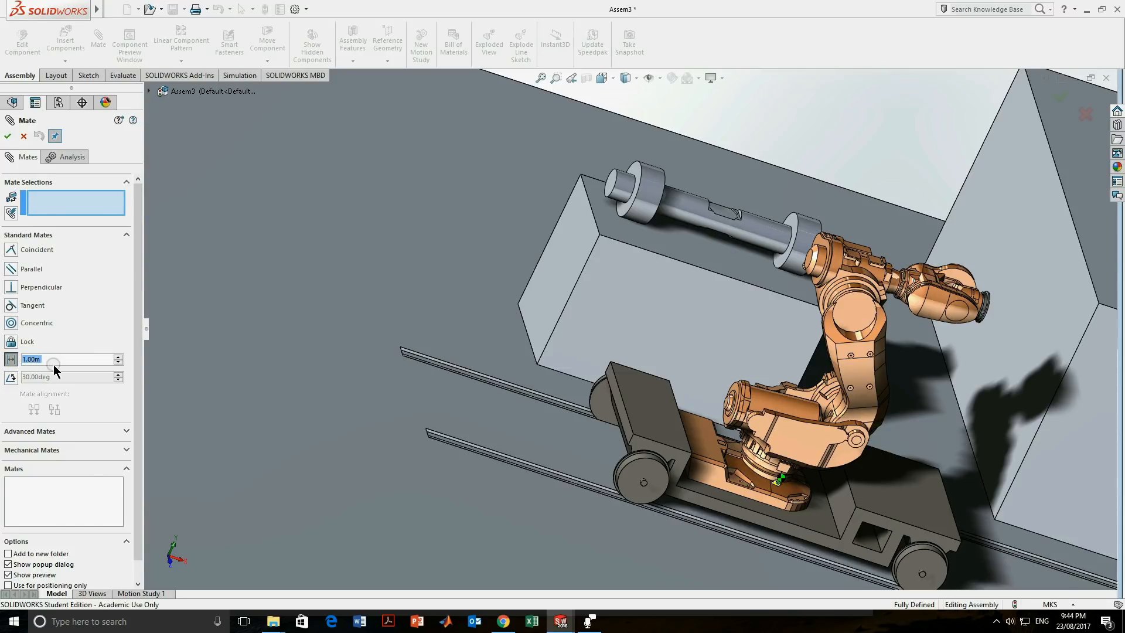
pyautogui.click(553, 290)
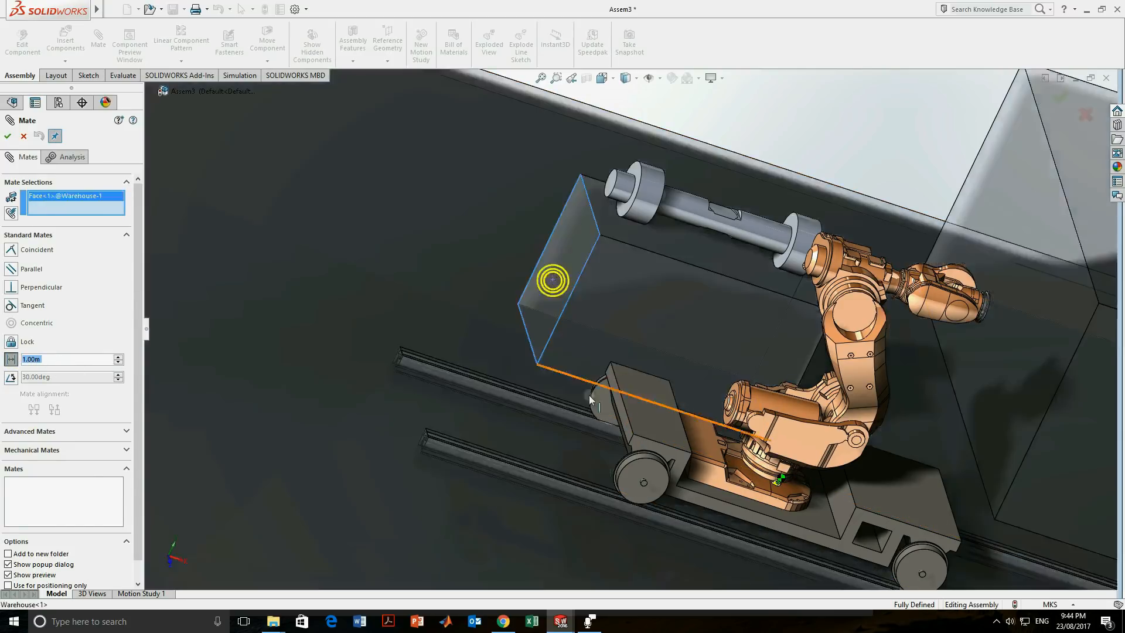
pyautogui.scroll(-5, 604, 375)
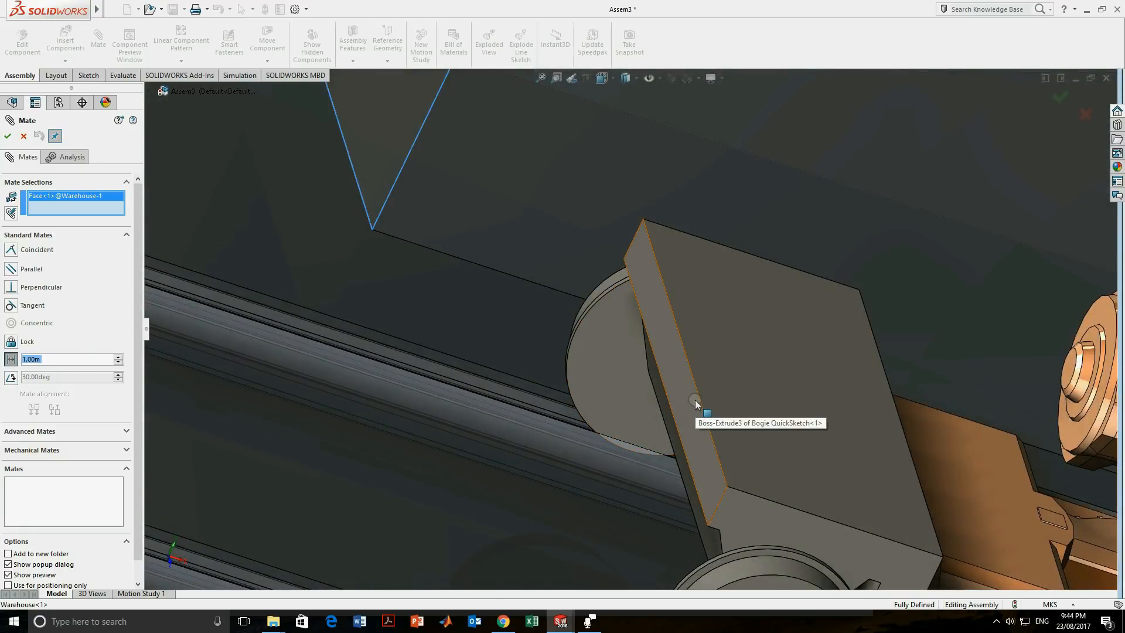
pyautogui.click(694, 403)
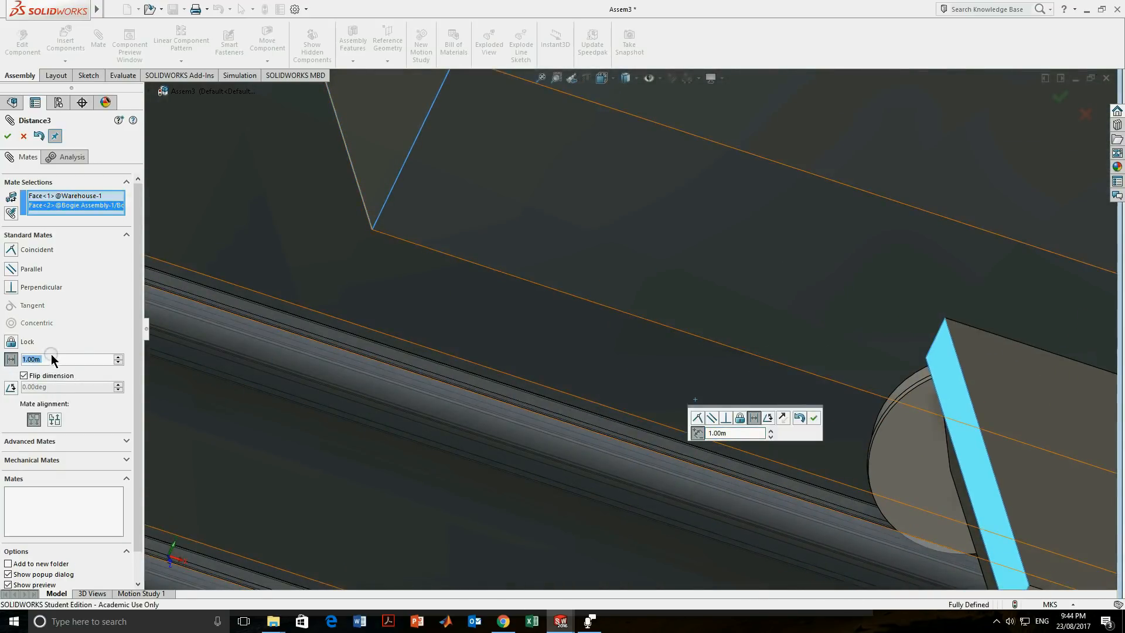
# Set the block-to-bogie mate distance to 0.3 m, turn off Flip dimension and apply the mate.
pyautogui.write('0.3')
pyautogui.press('Return')
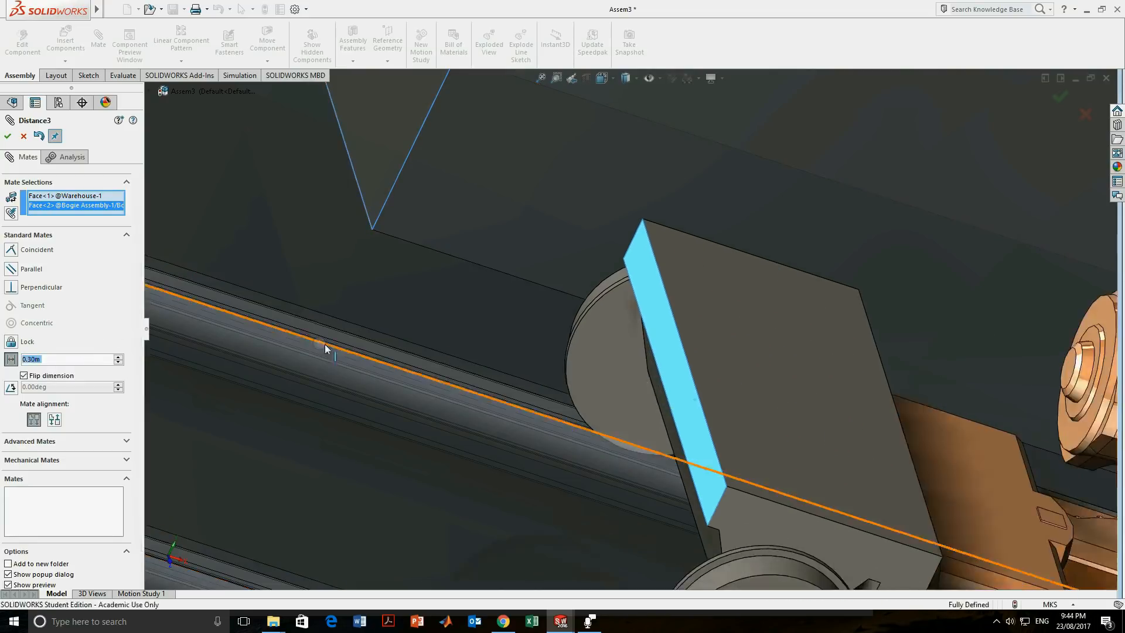
pyautogui.scroll(5, 531, 317)
pyautogui.scroll(3, 532, 315)
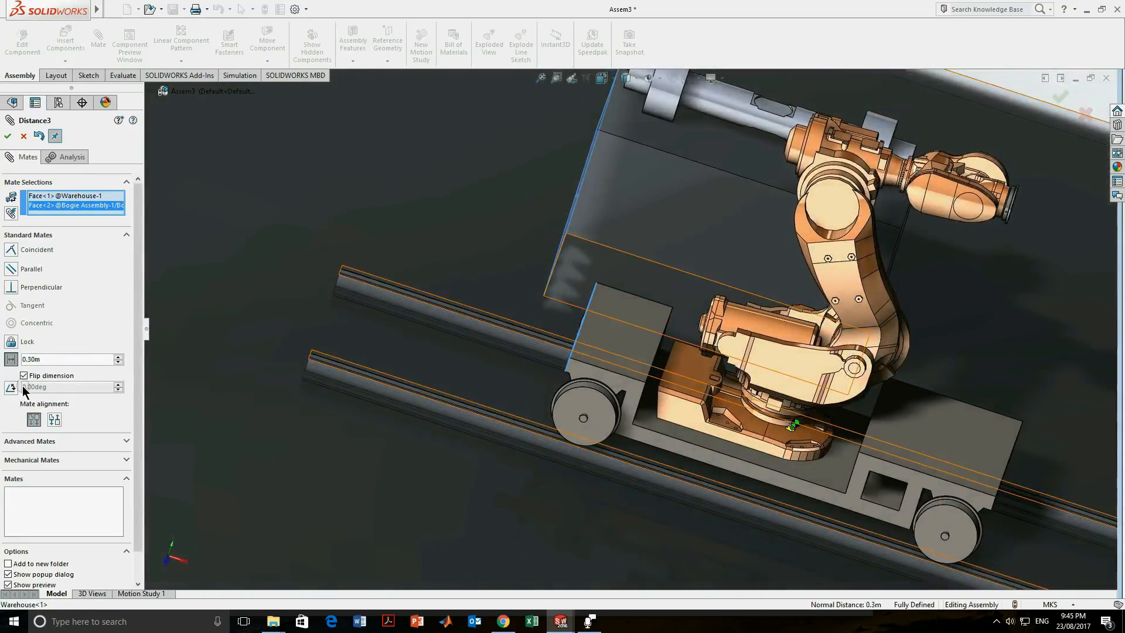
pyautogui.click(24, 375)
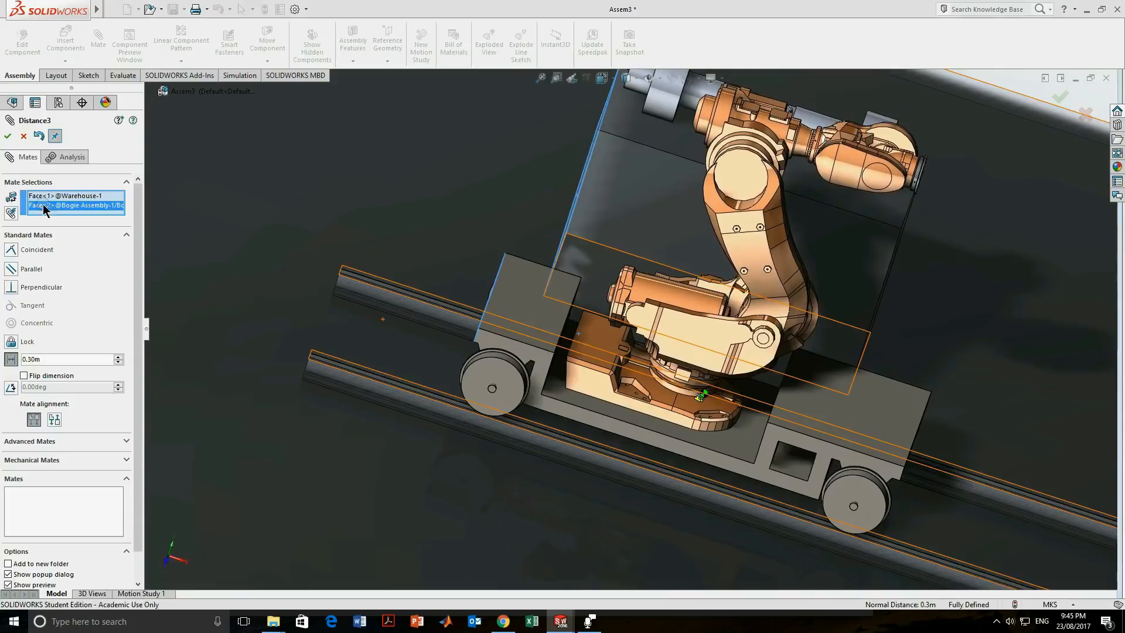
pyautogui.click(8, 136)
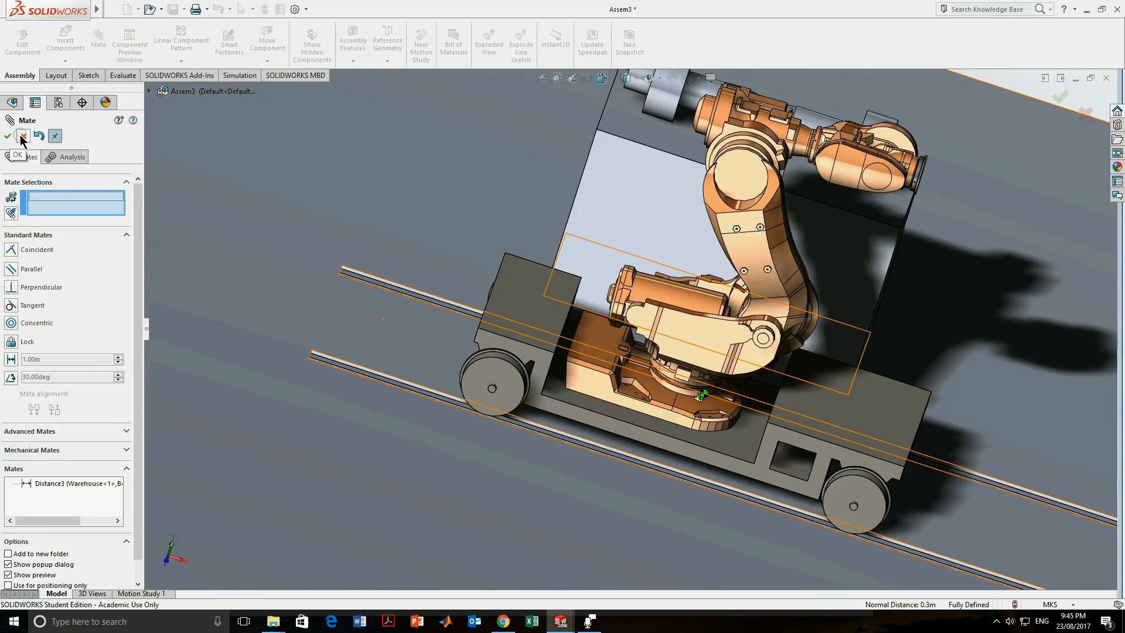
pyautogui.click(20, 137)
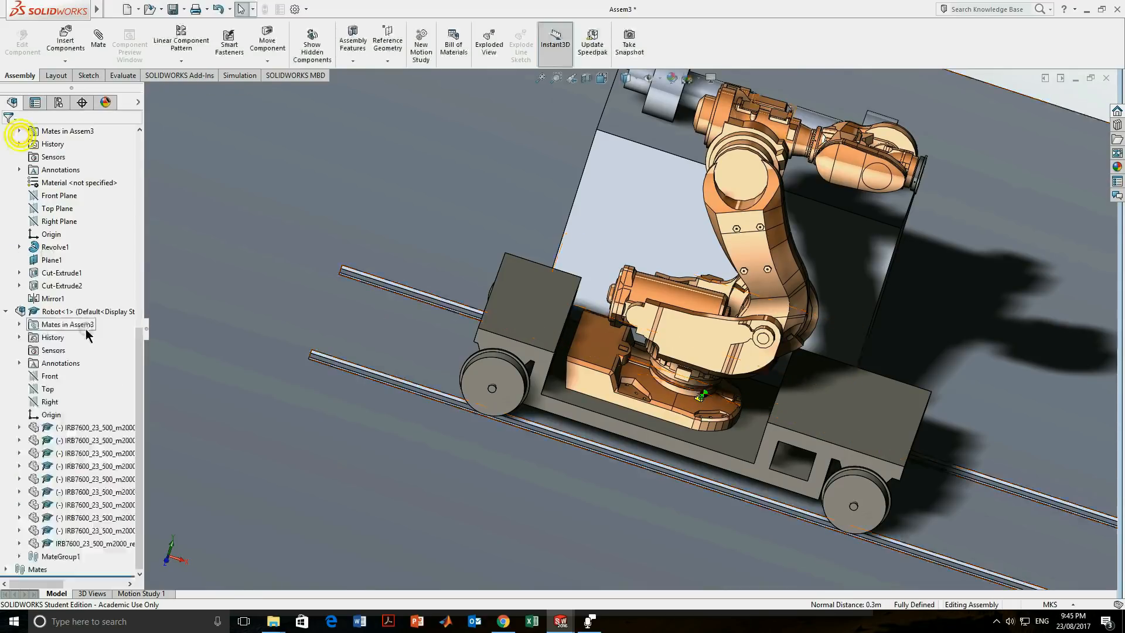
# Group the mates from Width1 through Distance2 into a new folder named General.
pyautogui.click(6, 569)
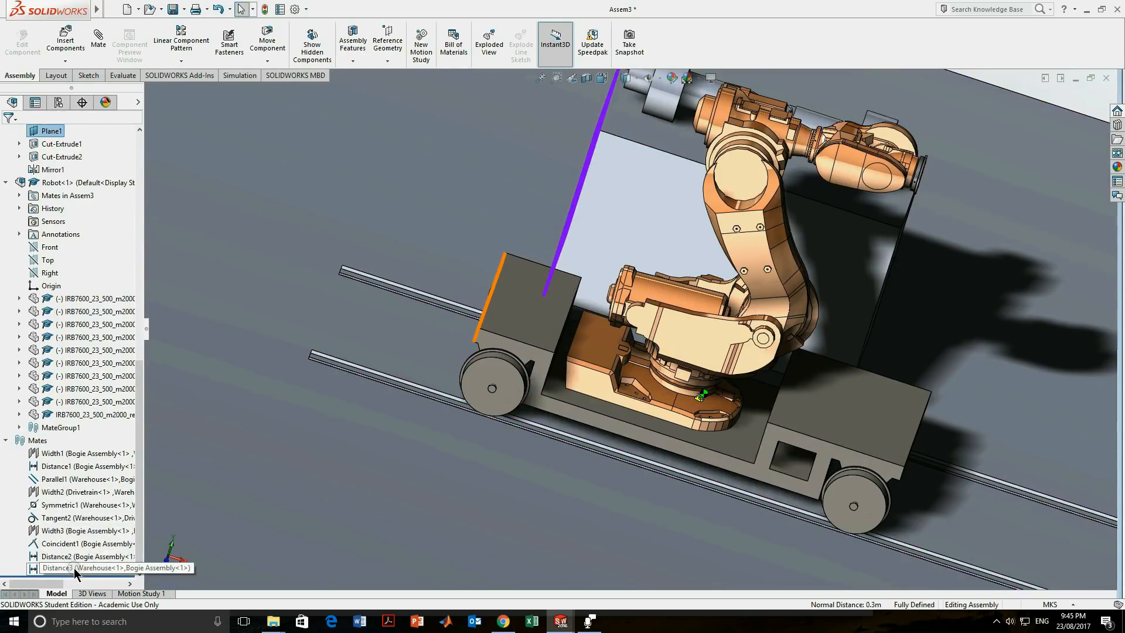
pyautogui.click(74, 453)
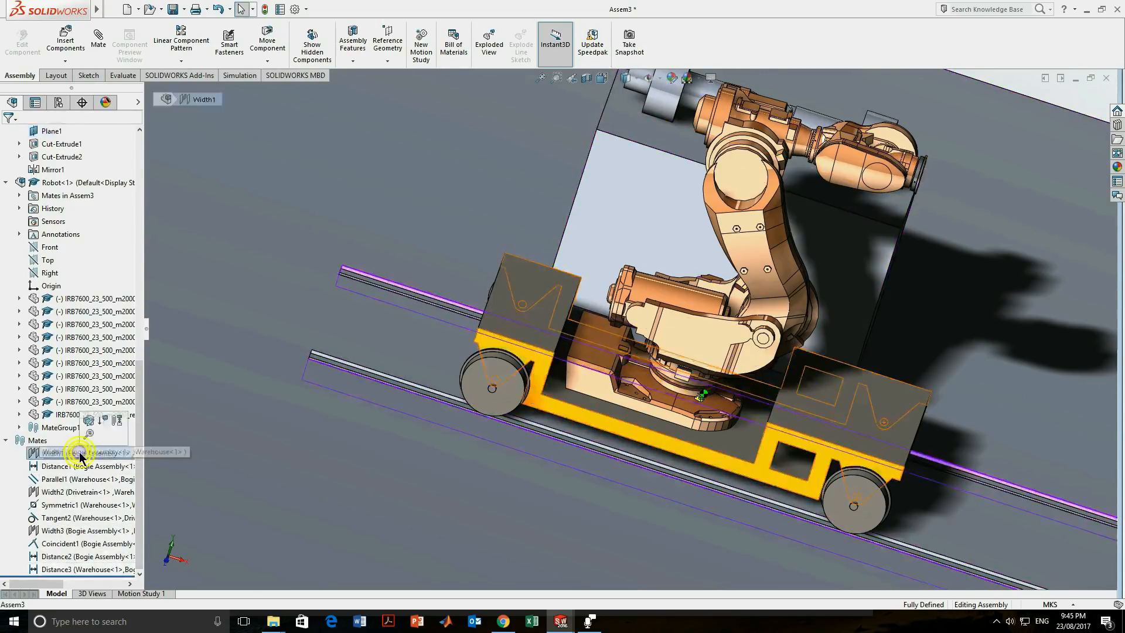
pyautogui.keyDown('shift'); pyautogui.click(84, 561); pyautogui.keyUp('shift')
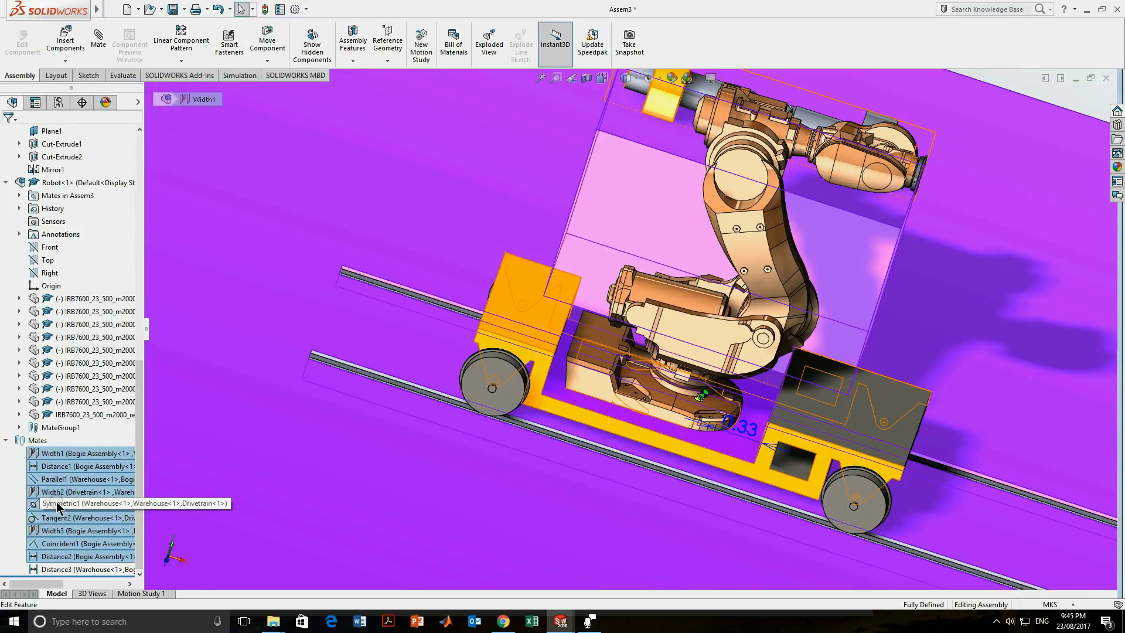
pyautogui.rightClick(66, 454)
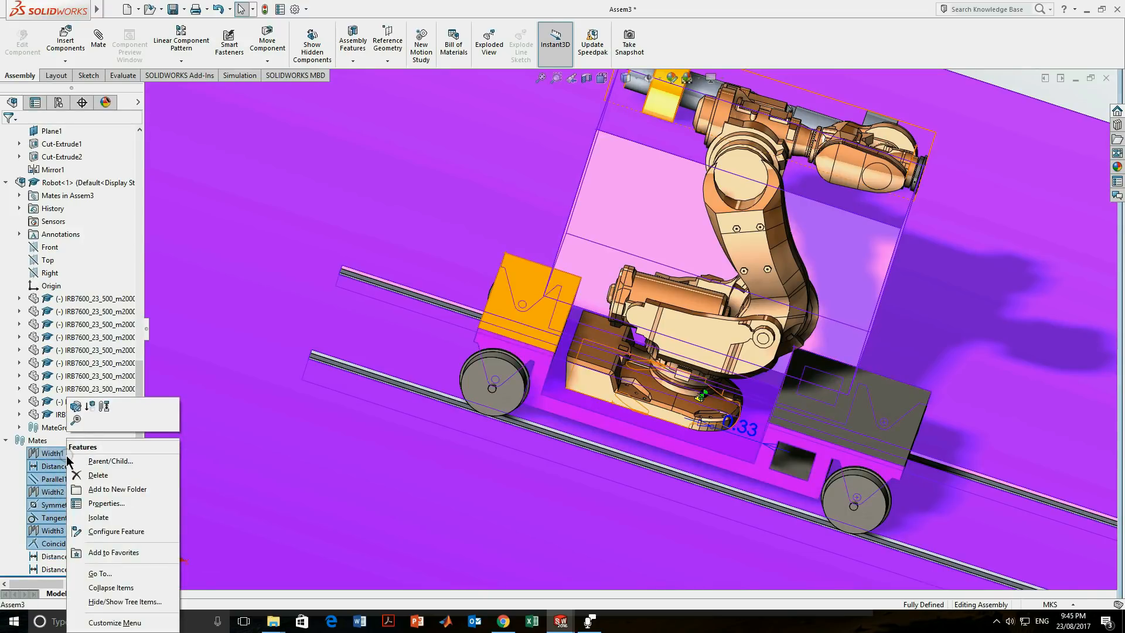
pyautogui.click(115, 493)
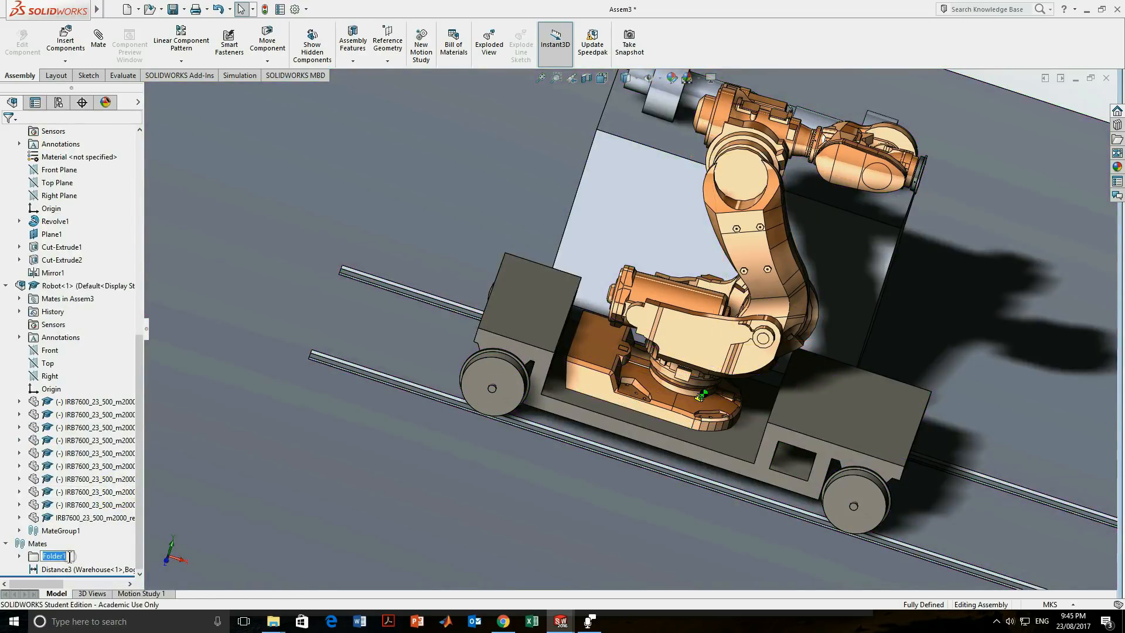
pyautogui.press('Return')
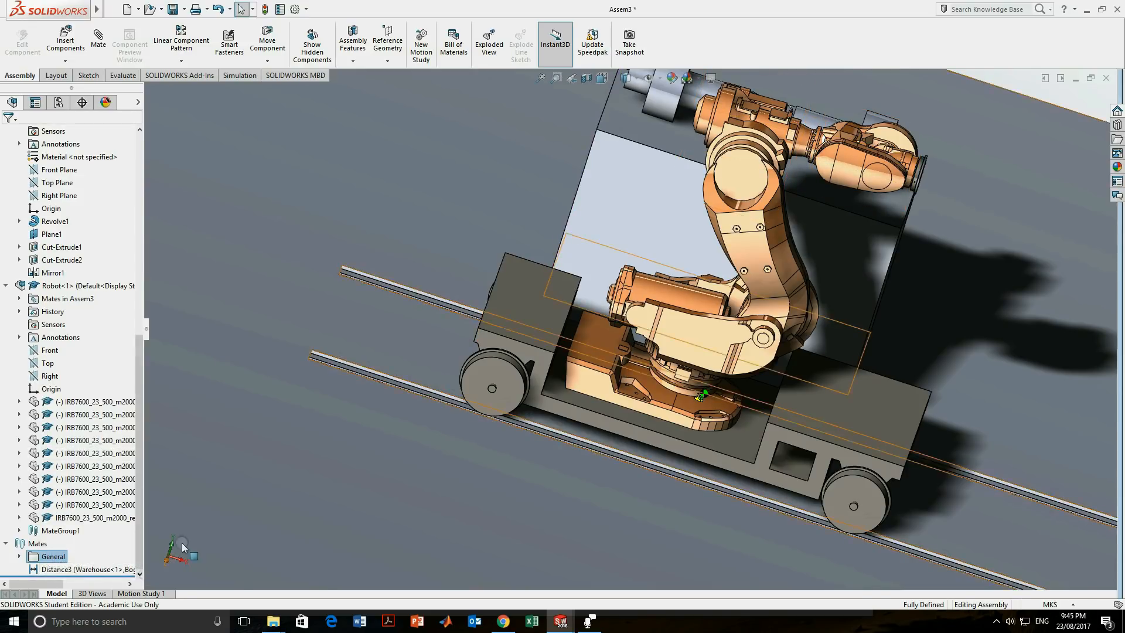
# Try to move the bogie and the robot's arm to test how the mates constrain them.
pyautogui.scroll(3, 673, 293)
pyautogui.scroll(-4, 650, 316)
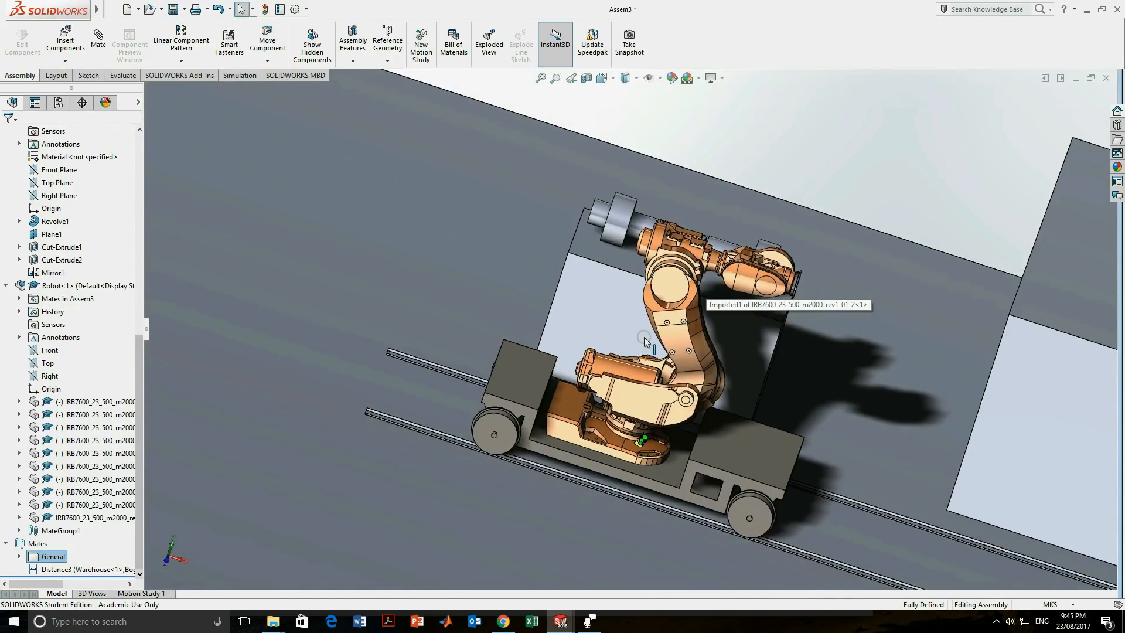
pyautogui.scroll(2, 662, 404)
pyautogui.moveTo(662, 404); pyautogui.dragTo(613, 358, button='middle')
pyautogui.scroll(-3, 586, 383)
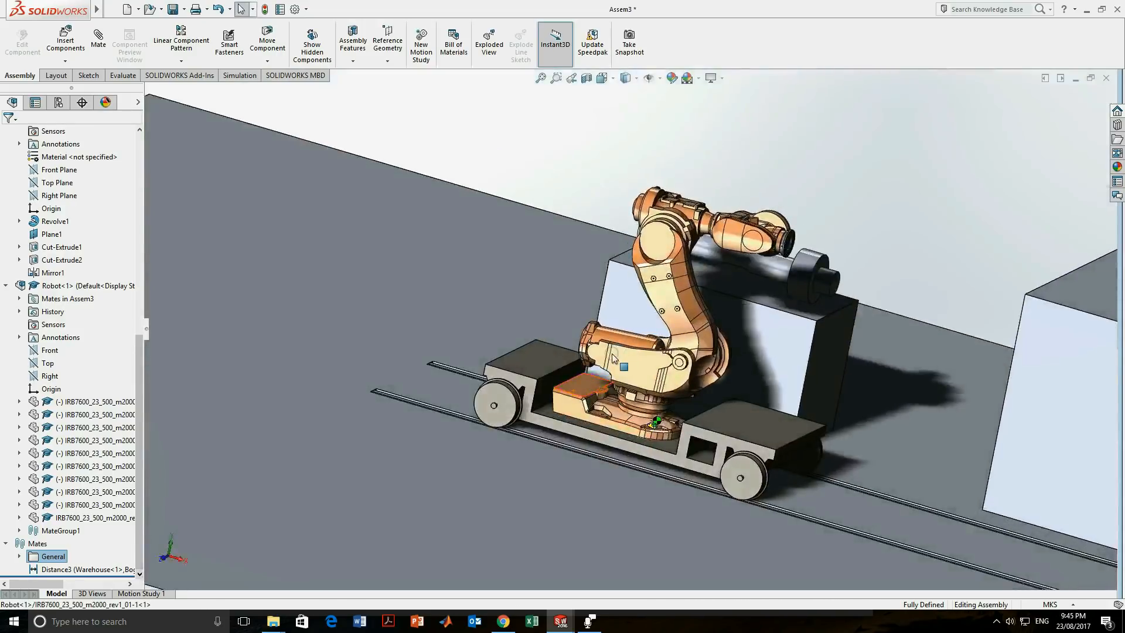
pyautogui.click(755, 425)
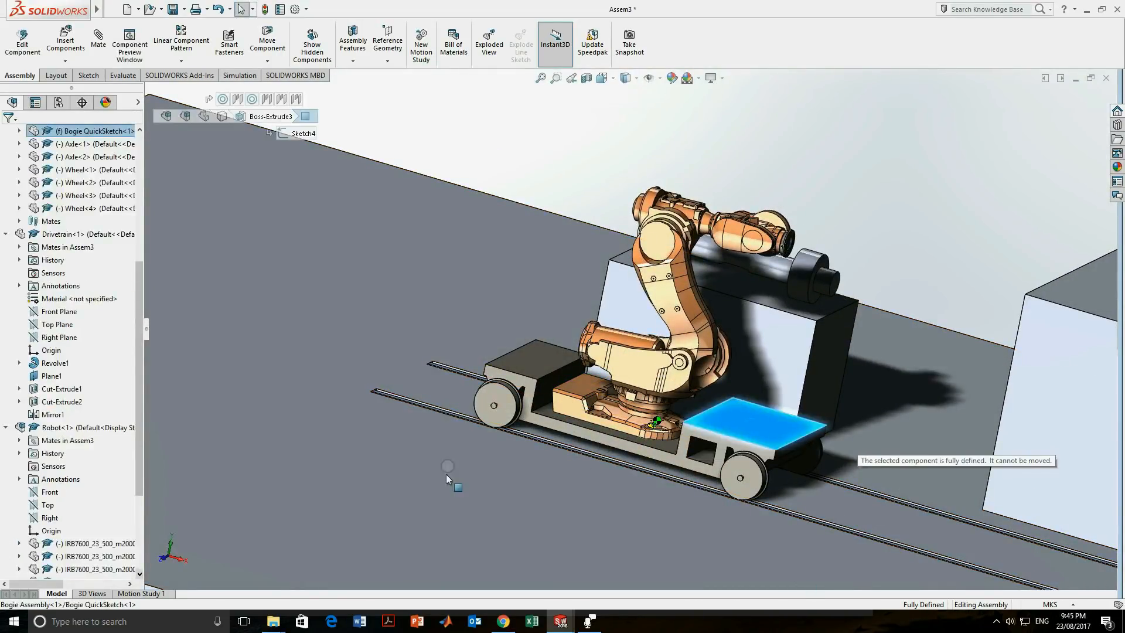
pyautogui.moveTo(622, 369); pyautogui.dragTo(639, 405, button='middle')
pyautogui.moveTo(679, 291); pyautogui.dragTo(712, 340)
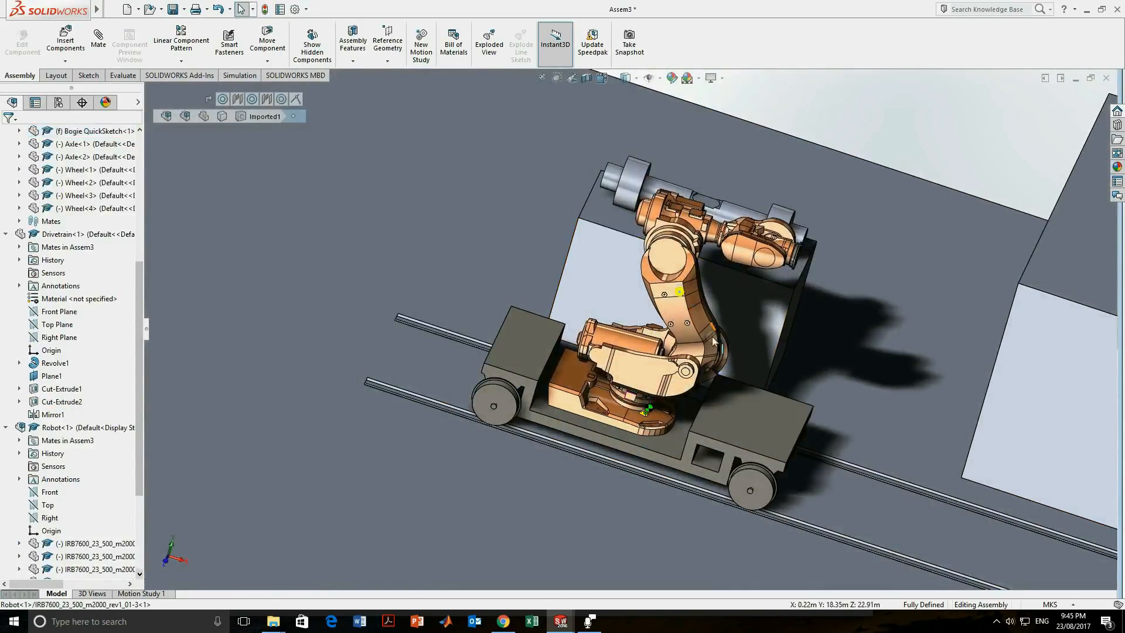
pyautogui.click(653, 351)
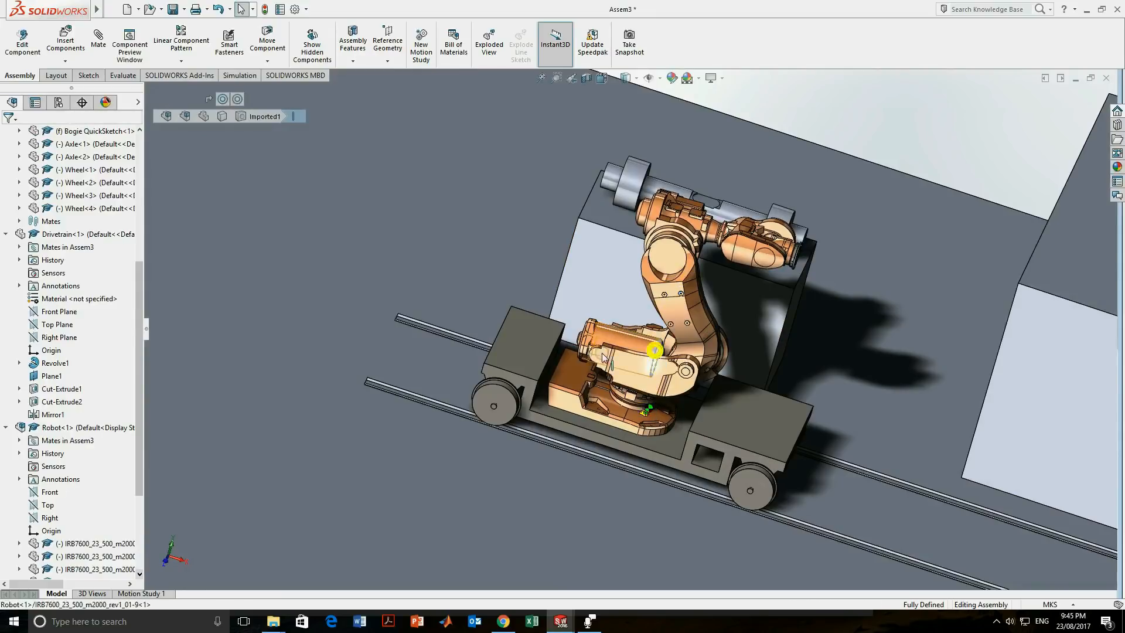
pyautogui.click(545, 360)
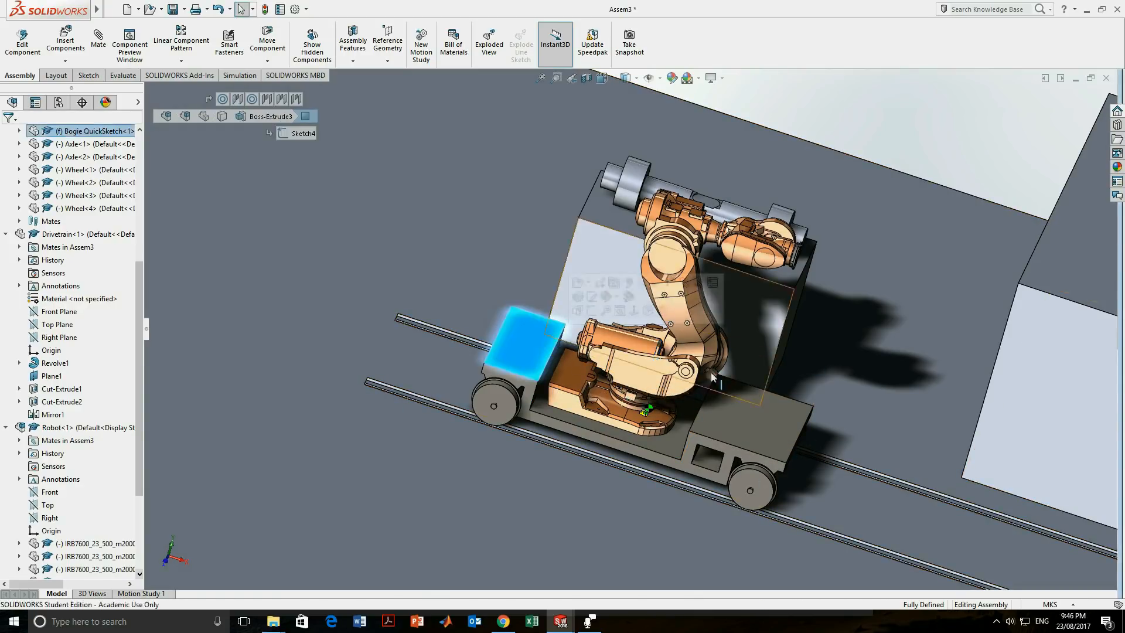
pyautogui.moveTo(711, 373); pyautogui.dragTo(688, 364, button='middle')
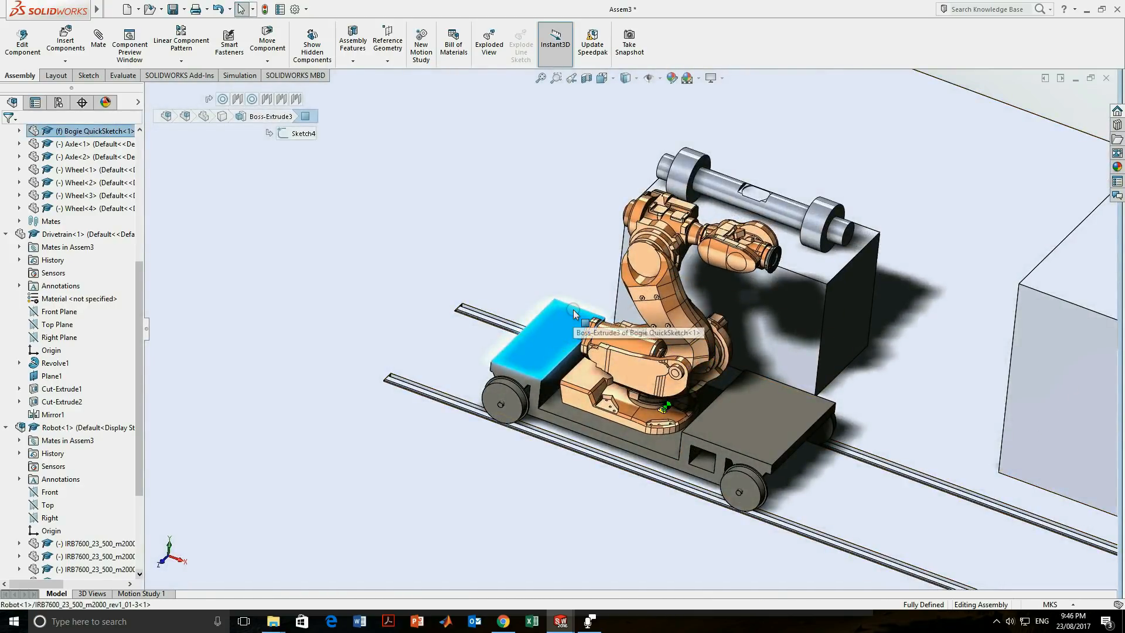
# Add a Parallel mate between the flat side face of the robot's rotating base body and the bogie's long side face.
pyautogui.click(546, 477)
pyautogui.click(1007, 83)
pyautogui.scroll(1, 793, 332)
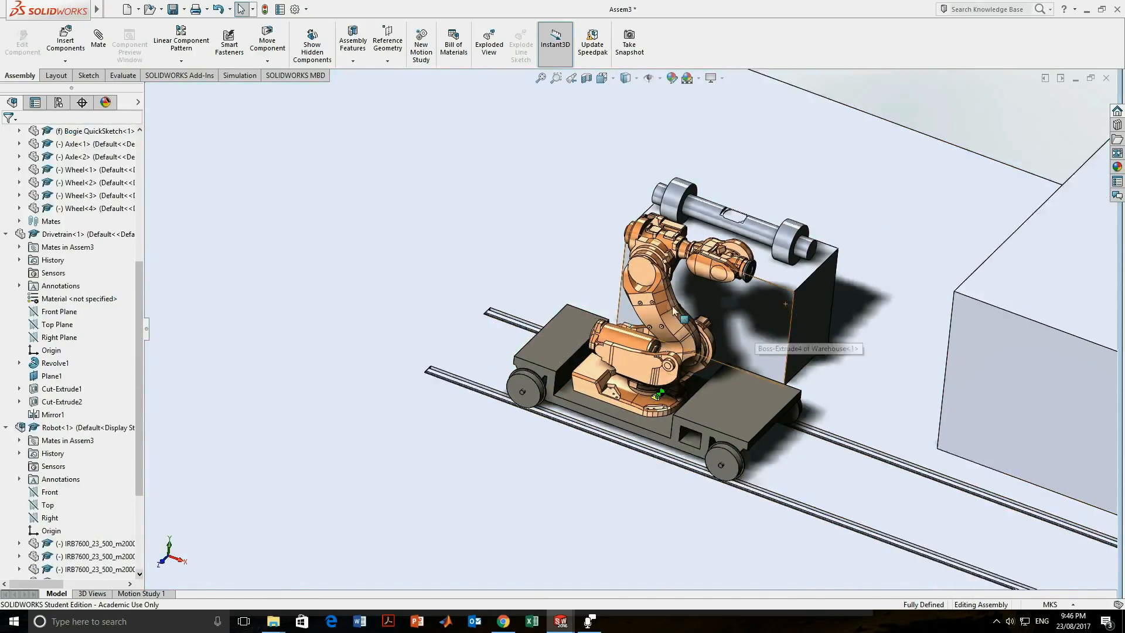
pyautogui.scroll(-1, 693, 266)
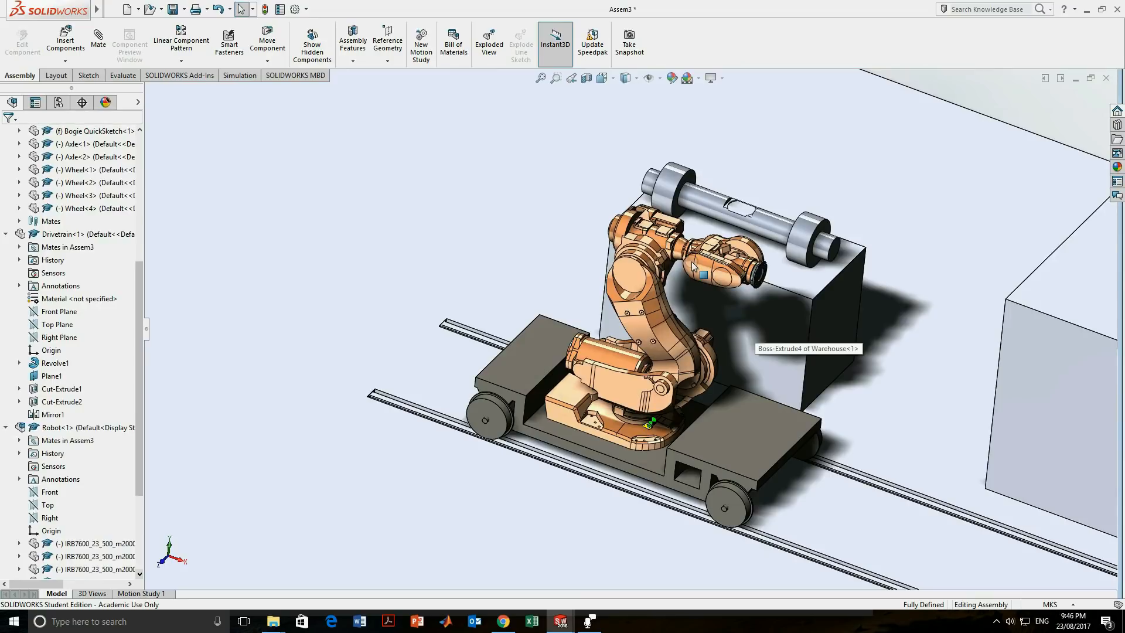
pyautogui.click(97, 39)
pyautogui.scroll(-5, 646, 385)
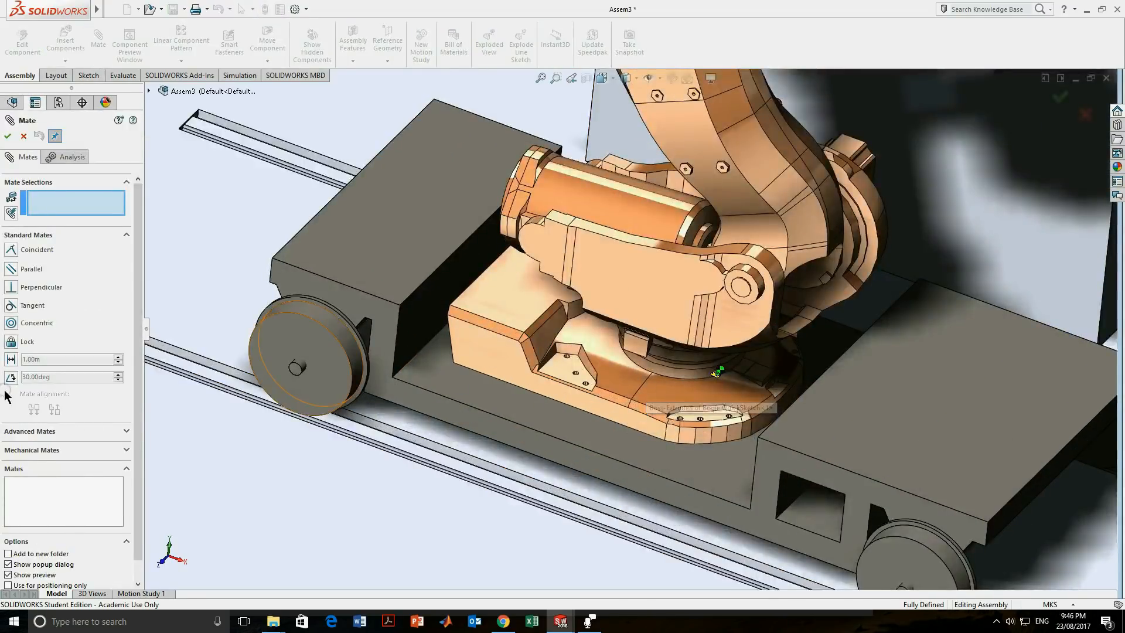
pyautogui.click(26, 269)
pyautogui.click(666, 285)
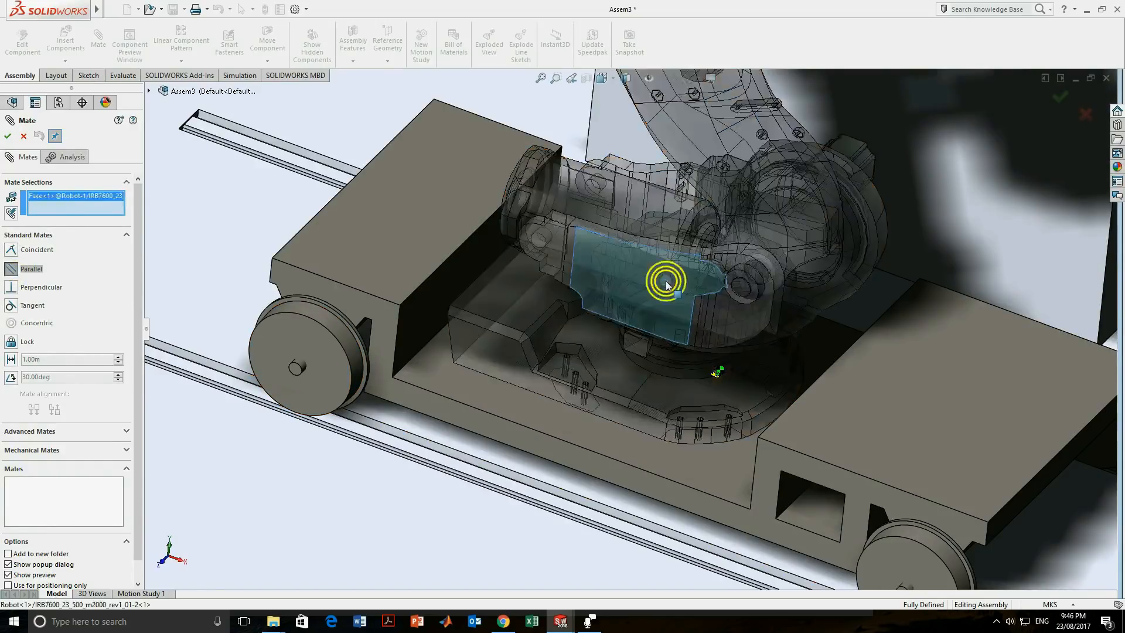
pyautogui.click(788, 465)
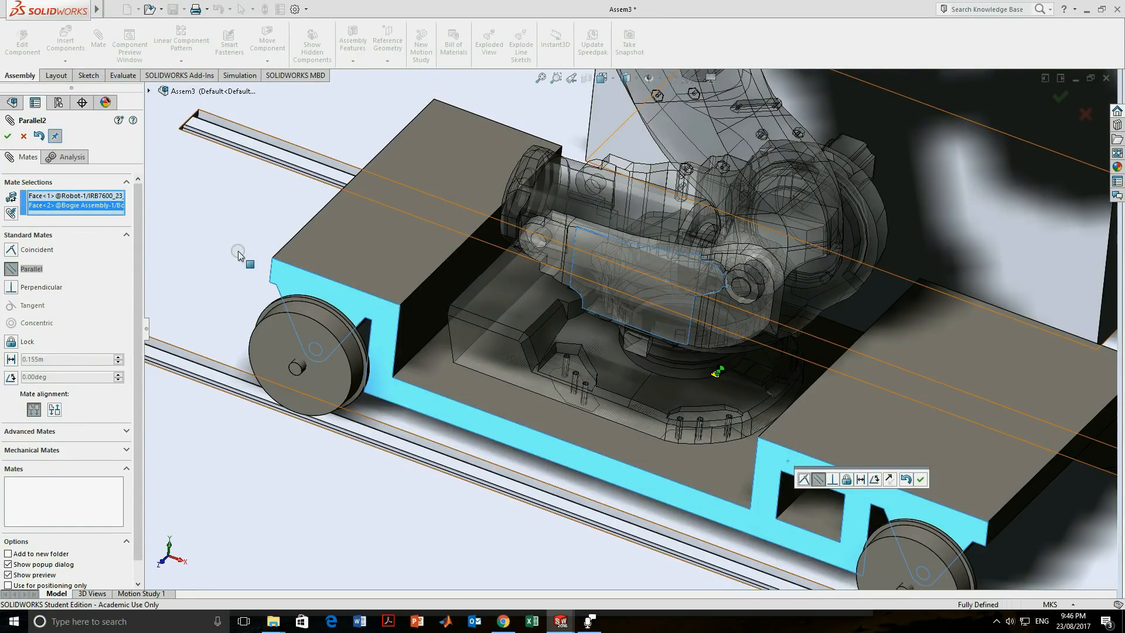
pyautogui.click(8, 136)
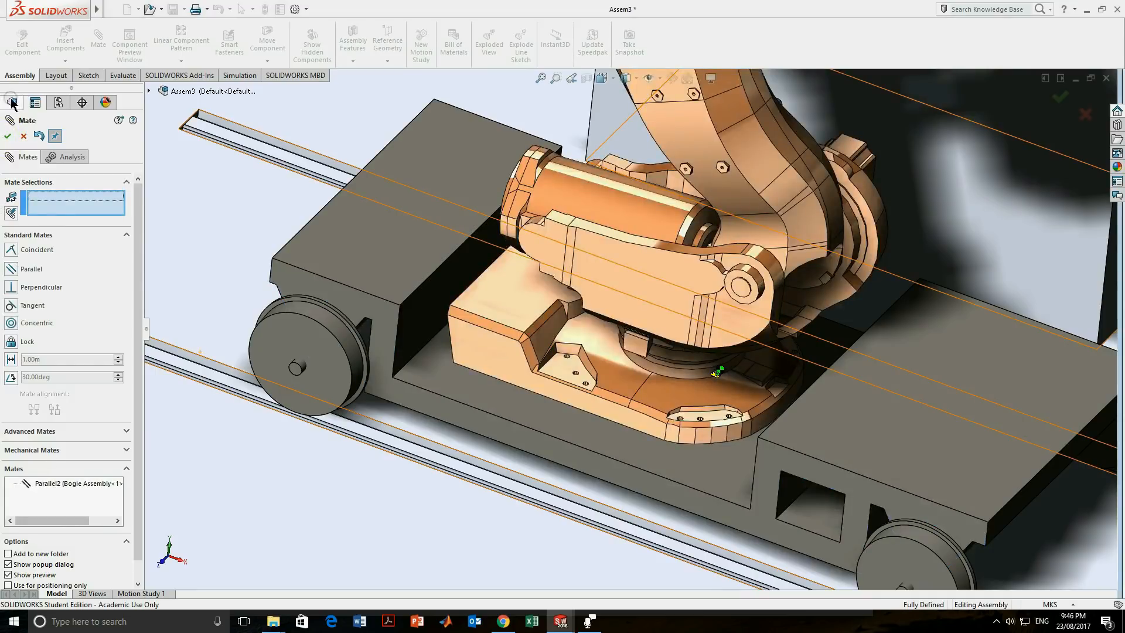
pyautogui.click(24, 136)
# Rename the Parallel2 mate as Robot Face Forward.
pyautogui.scroll(-4, 36, 391)
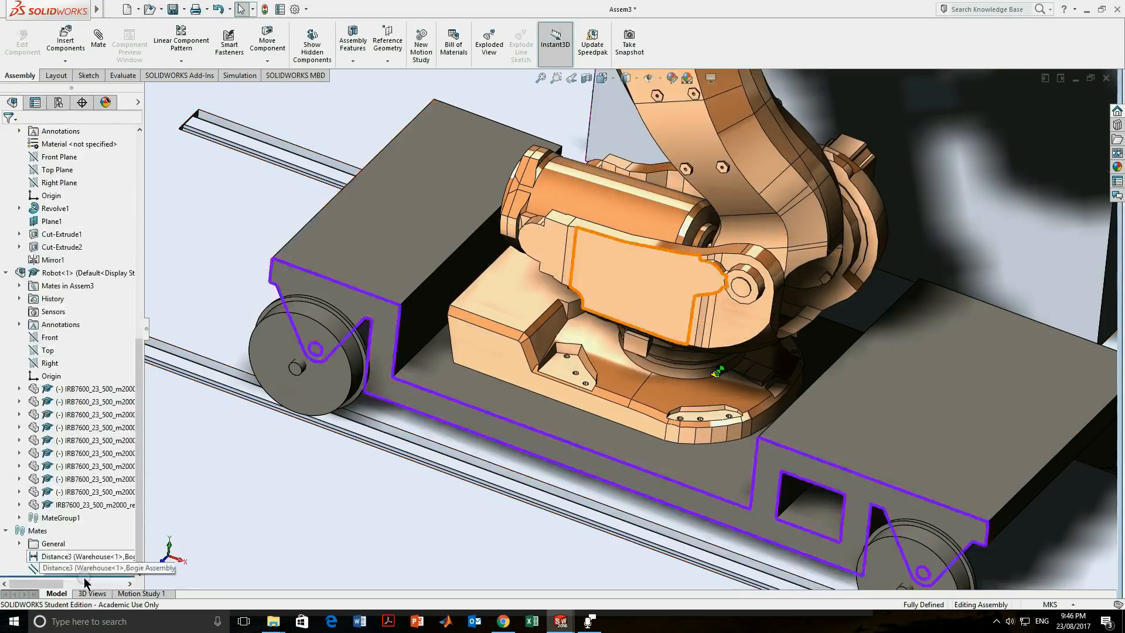
pyautogui.click(87, 569)
pyautogui.click(86, 569)
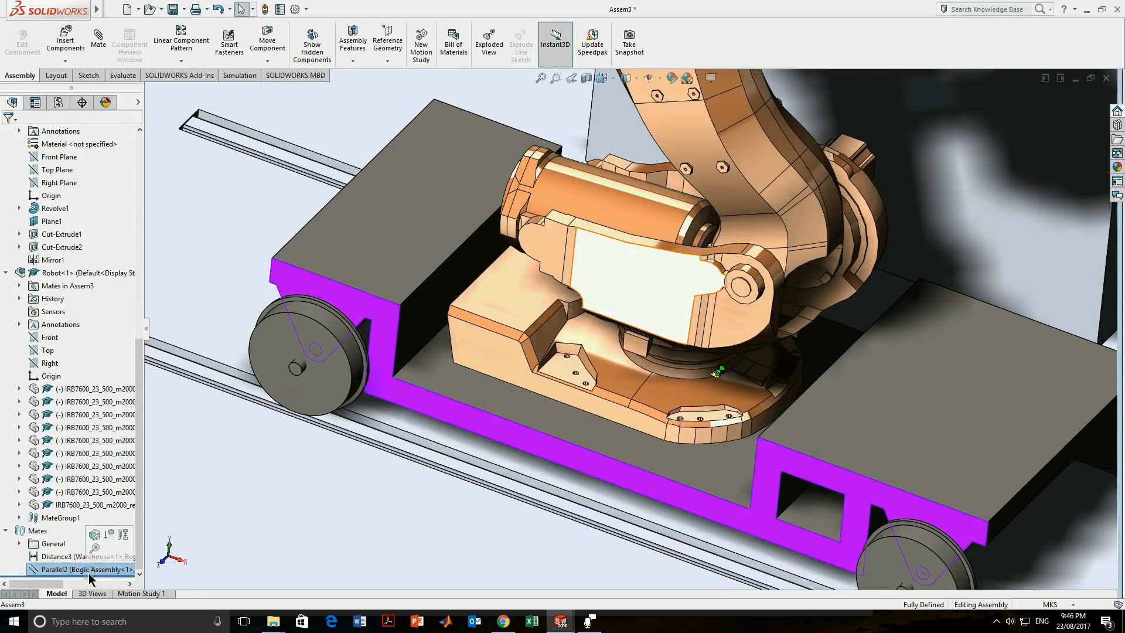
pyautogui.moveTo(49, 583); pyautogui.dragTo(26, 586)
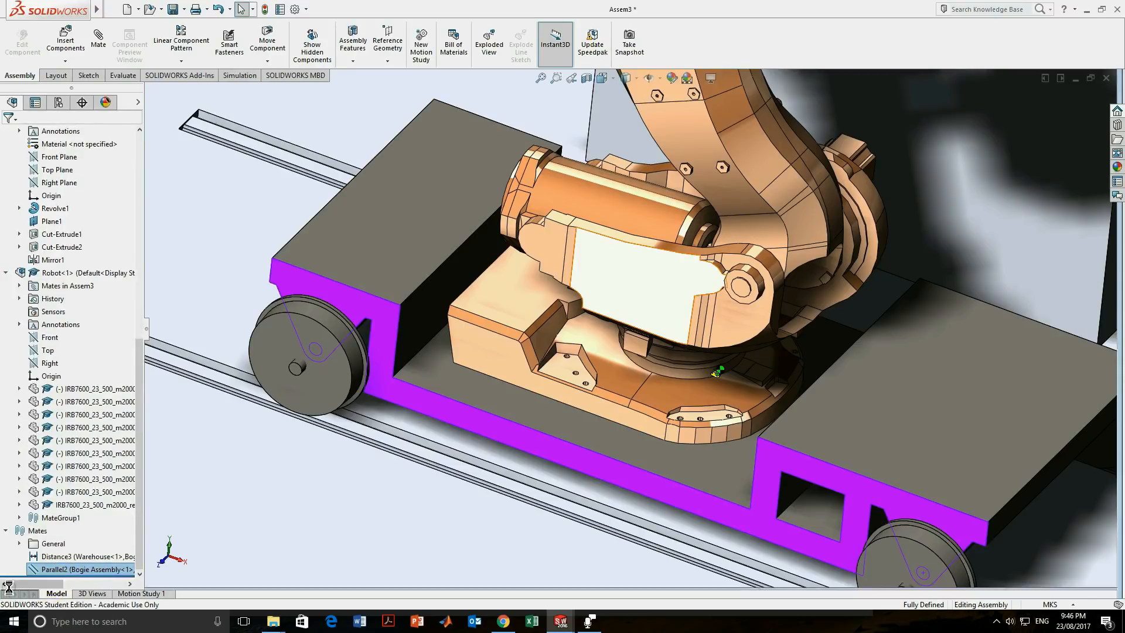
pyautogui.rightClick(61, 568)
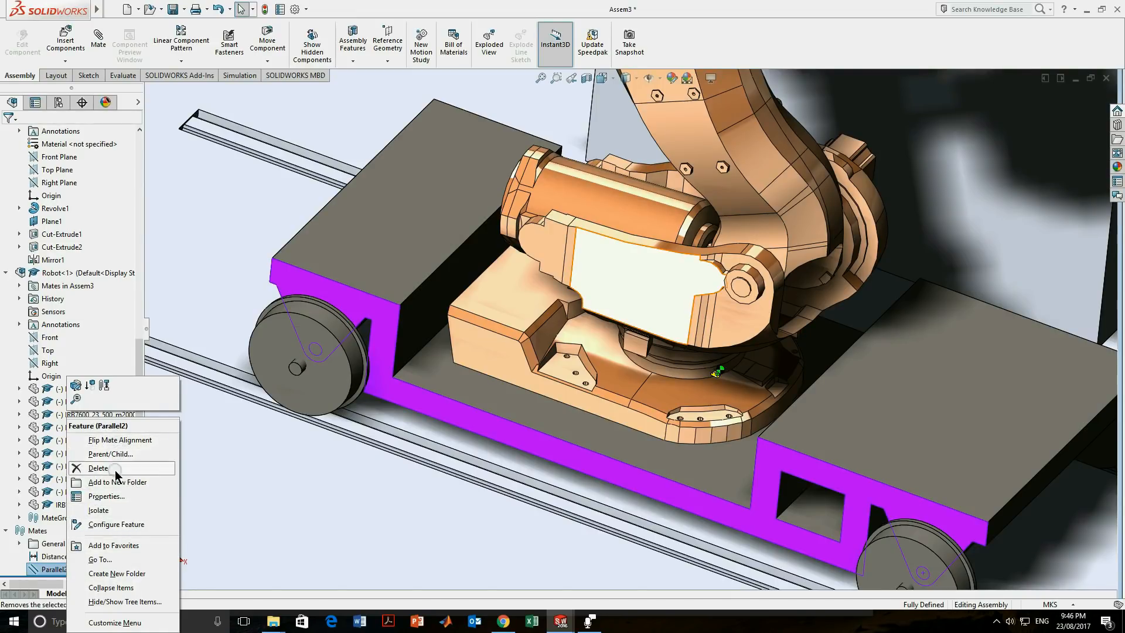
pyautogui.click(4, 556)
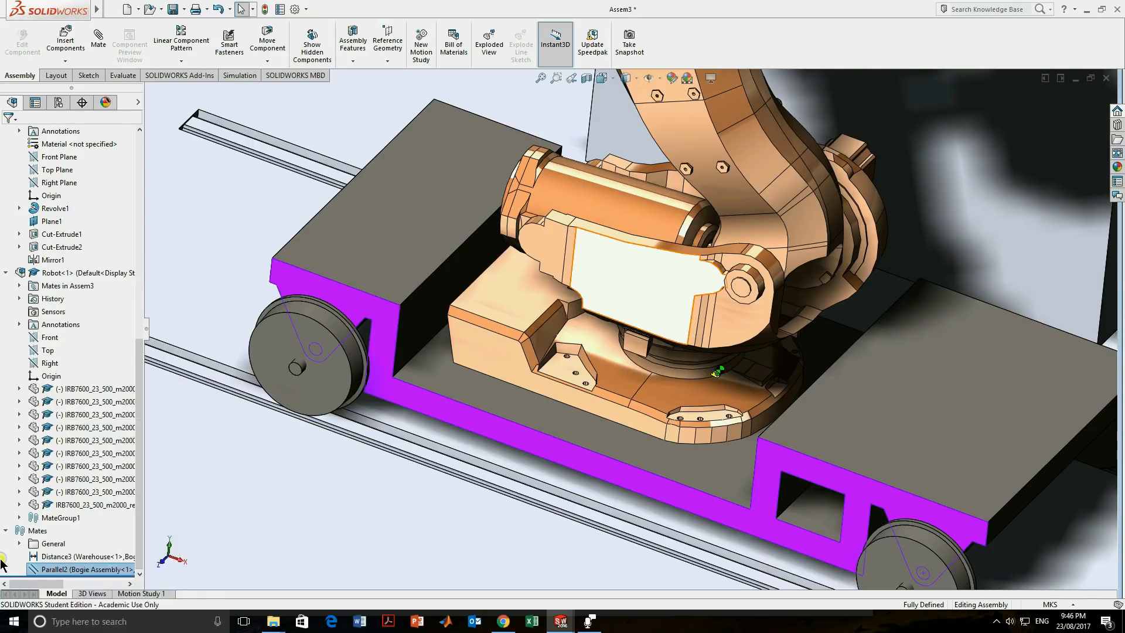
pyautogui.click(60, 569)
pyautogui.click(60, 569)
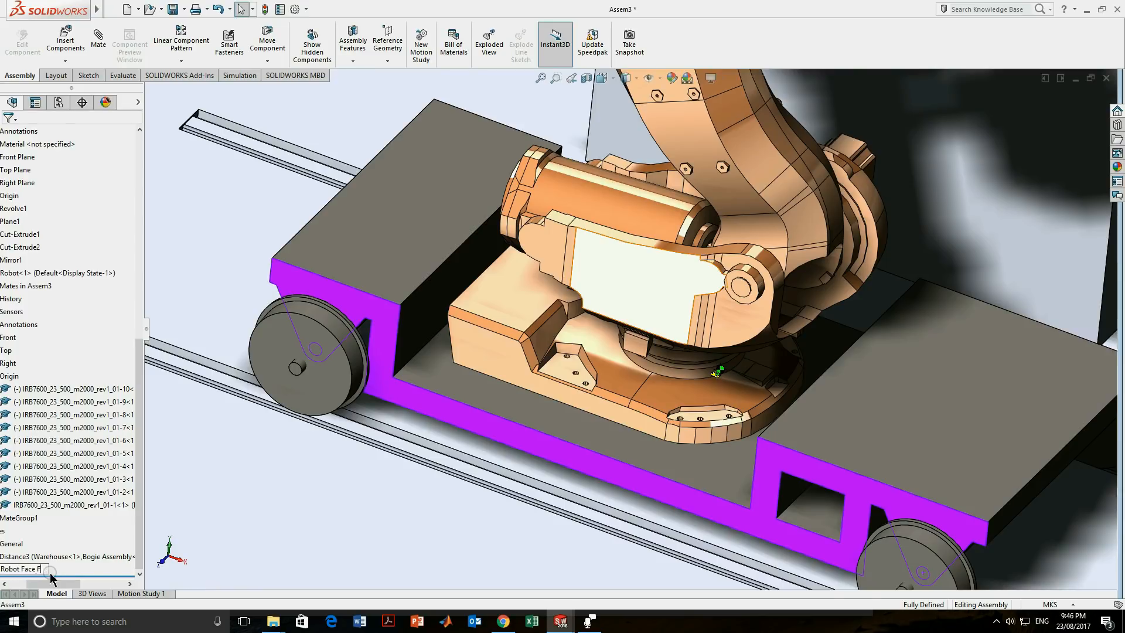
pyautogui.write('Robot Face Forward')
pyautogui.press('Return')
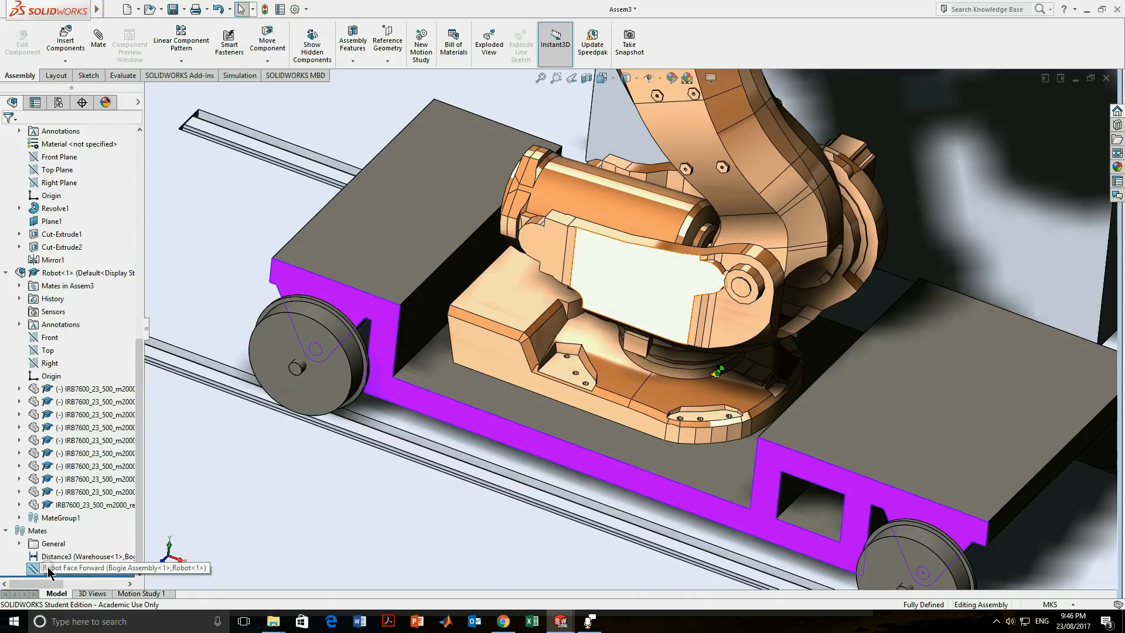
# Try to move the robot's lower arm to test whether its joints can articulate in the assembly.
pyautogui.click(475, 480)
pyautogui.scroll(5, 535, 454)
pyautogui.scroll(-3, 659, 318)
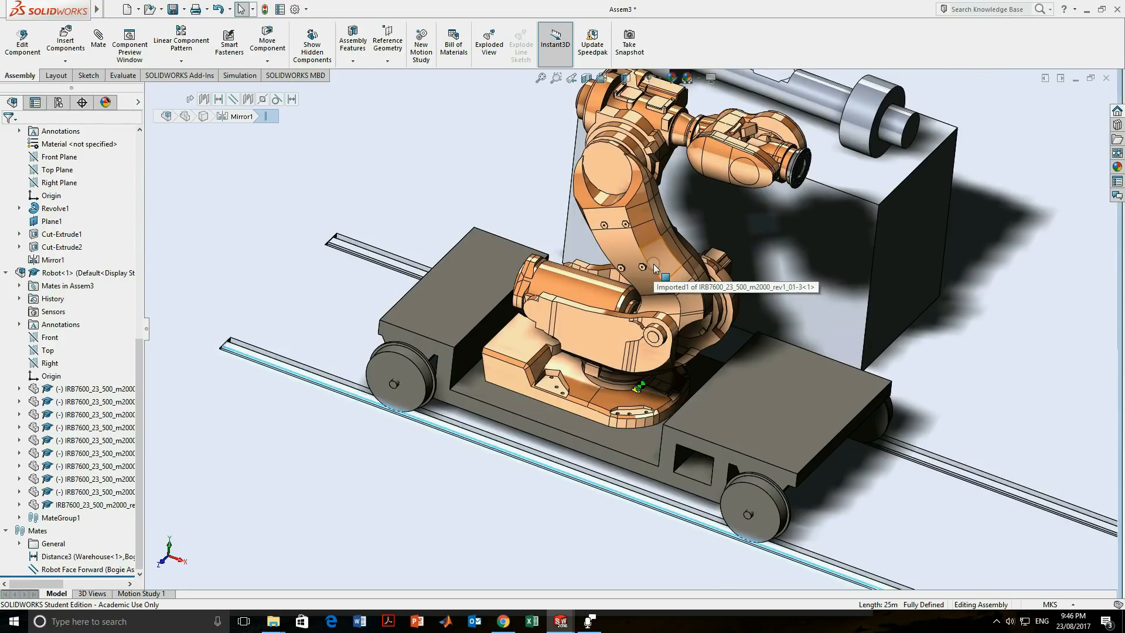
pyautogui.click(634, 250)
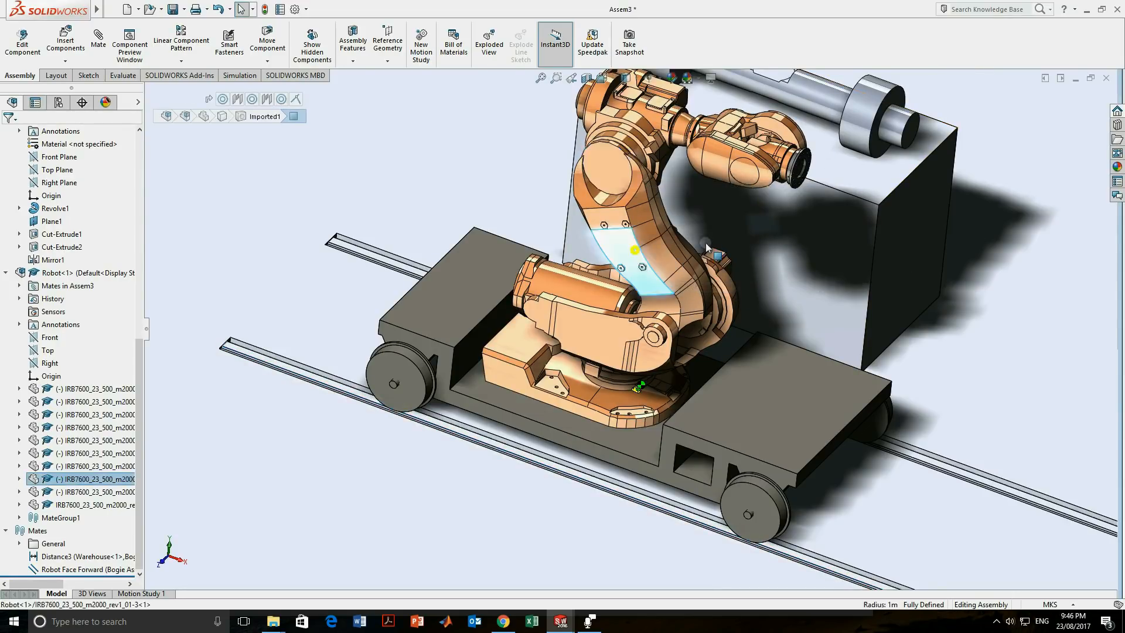
pyautogui.moveTo(707, 247); pyautogui.dragTo(514, 259)
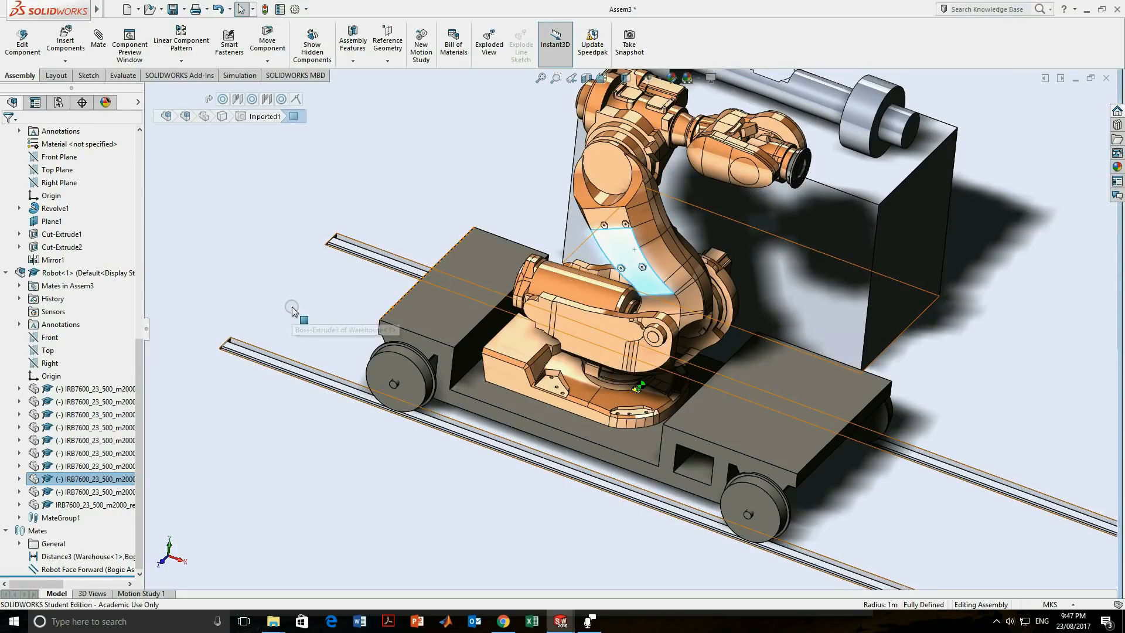
pyautogui.click(514, 194)
pyautogui.scroll(5, 579, 236)
pyautogui.click(832, 112)
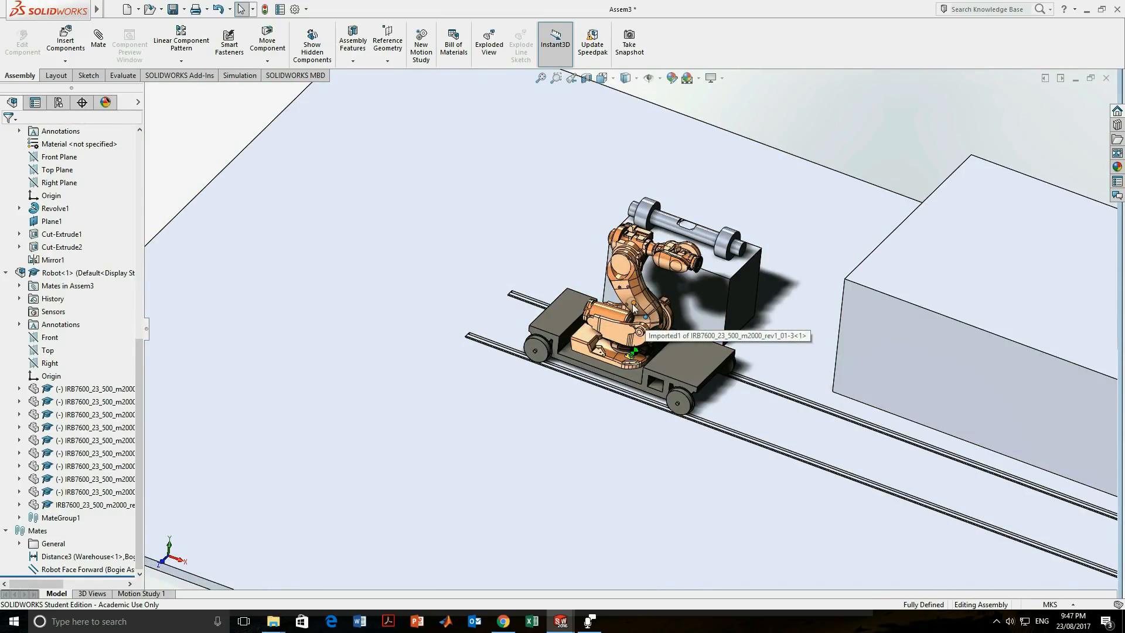
pyautogui.moveTo(620, 299); pyautogui.dragTo(856, 110)
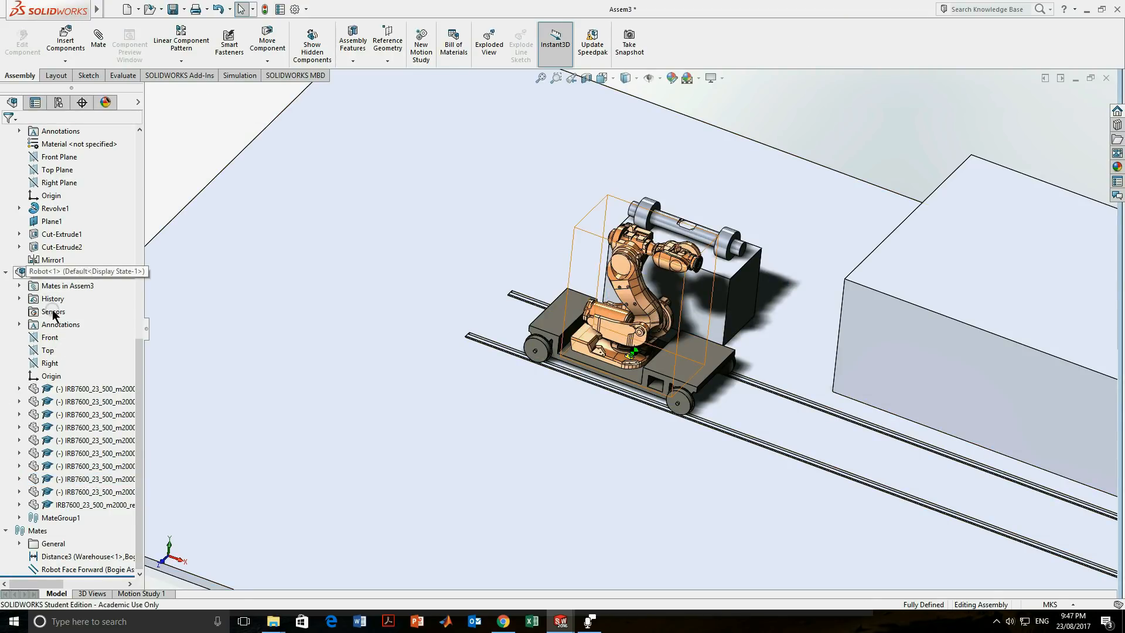
# Switch the Robot subassembly from rigid to flexible solving.
pyautogui.click(92, 272)
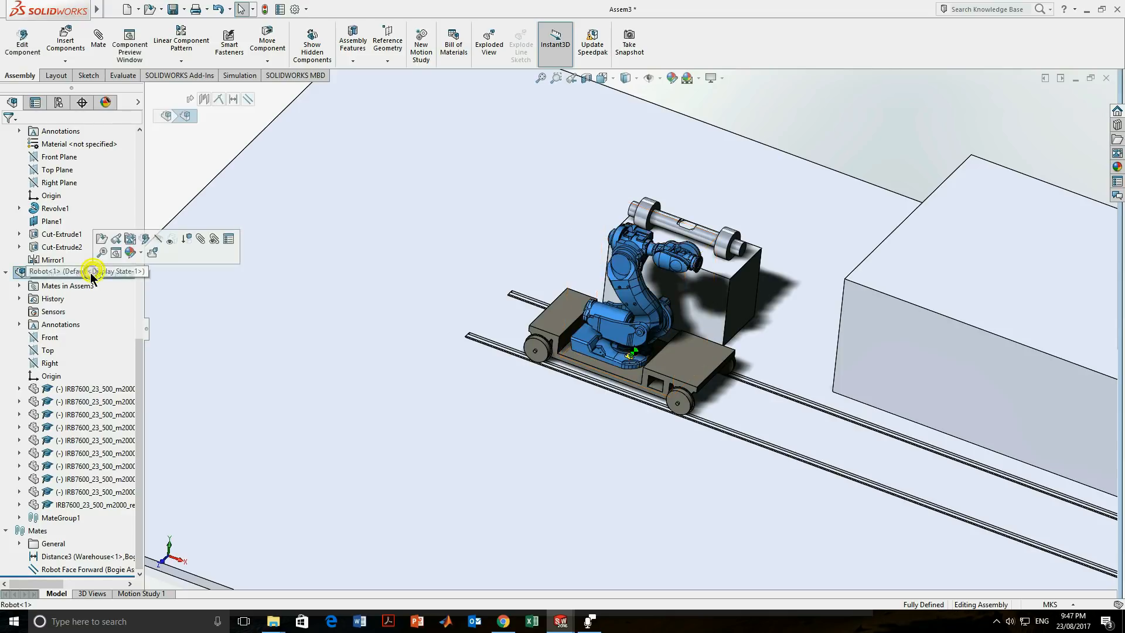
pyautogui.rightClick(90, 272)
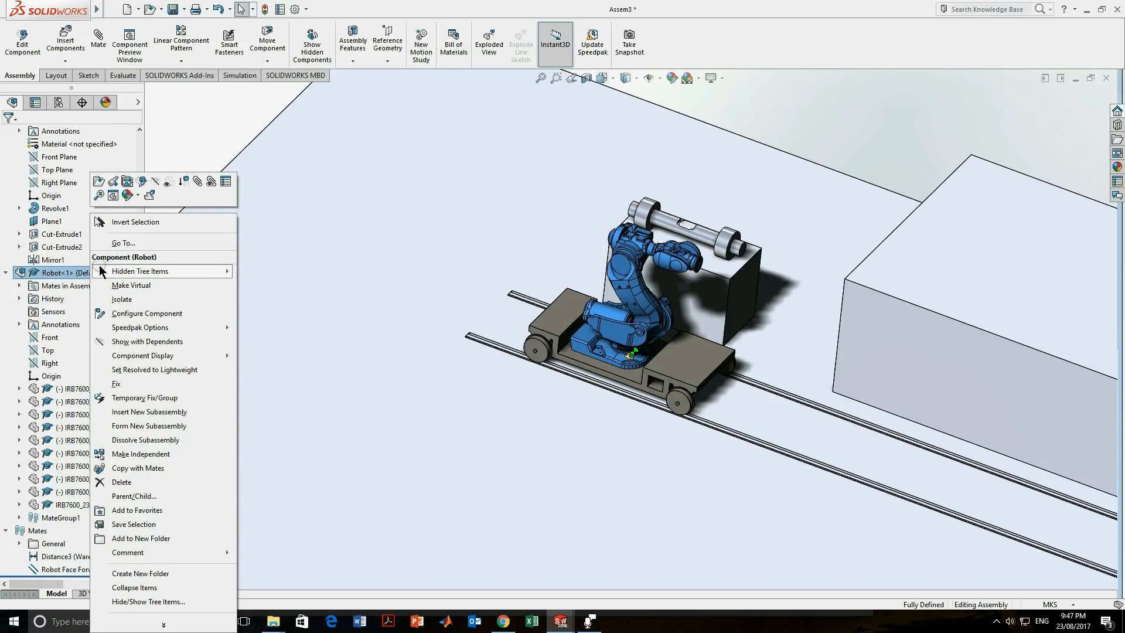
pyautogui.moveTo(100, 267)
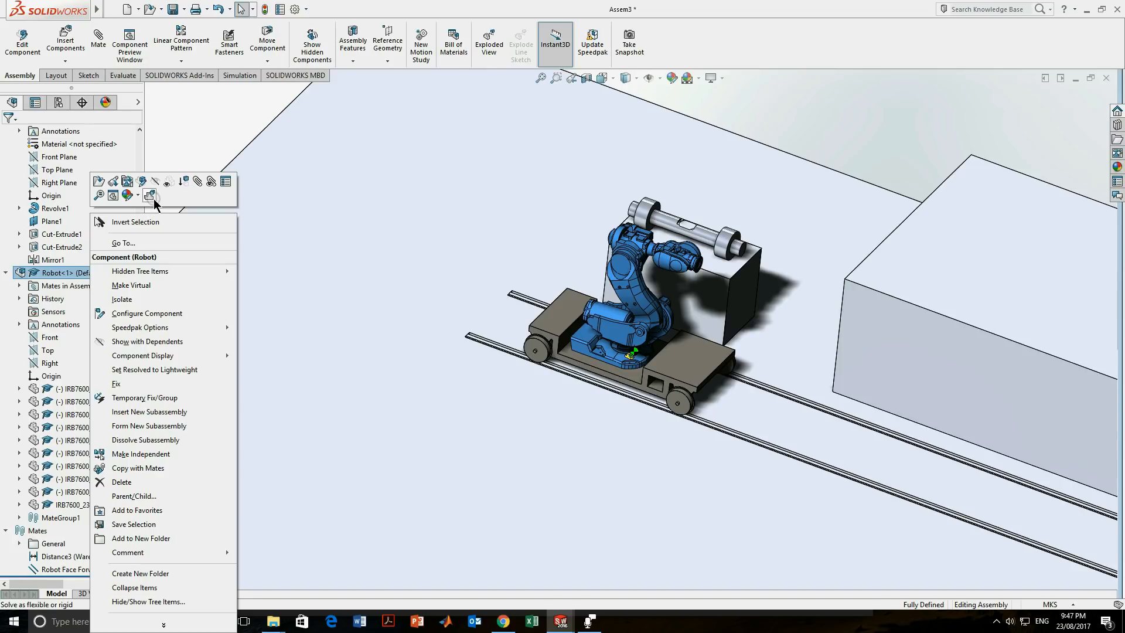
pyautogui.click(151, 197)
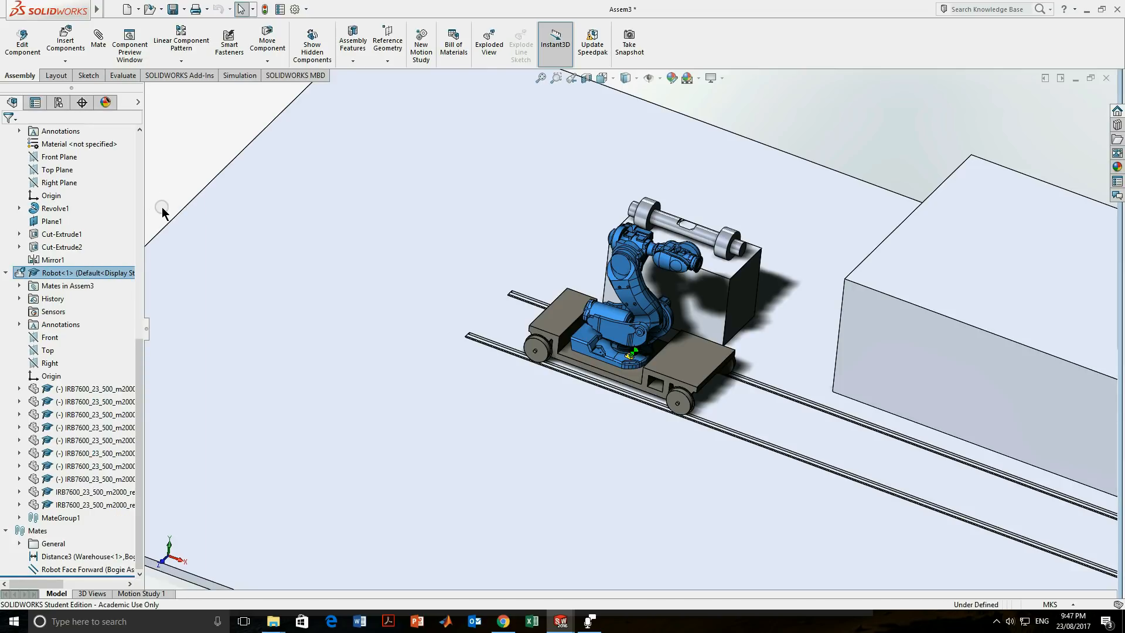
pyautogui.click(171, 194)
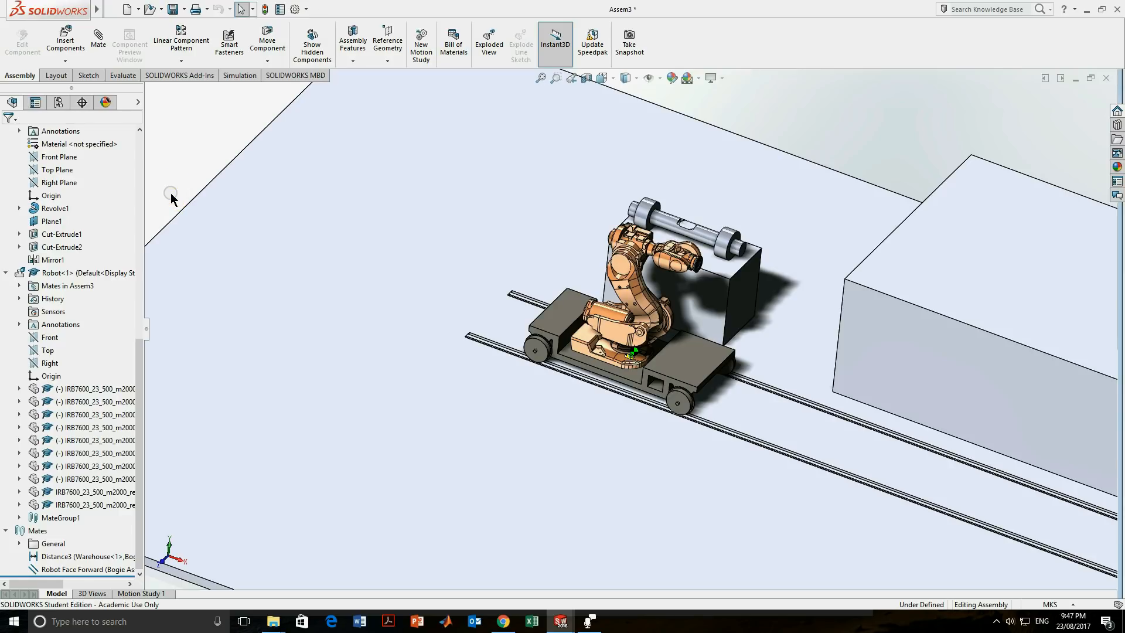
# Swing the robot's lower arm to a new pose and try to rotate its base body to test the joints.
pyautogui.moveTo(628, 292); pyautogui.dragTo(651, 286)
pyautogui.moveTo(645, 285); pyautogui.dragTo(640, 265)
pyautogui.scroll(-3, 630, 346)
pyautogui.scroll(2, 629, 328)
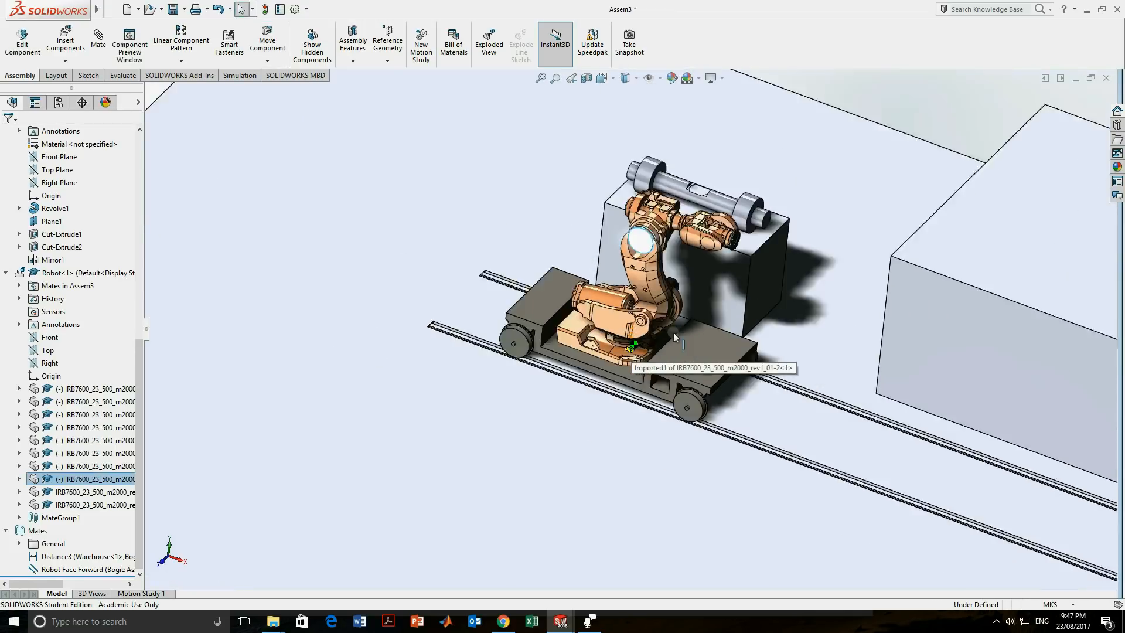
pyautogui.click(592, 451)
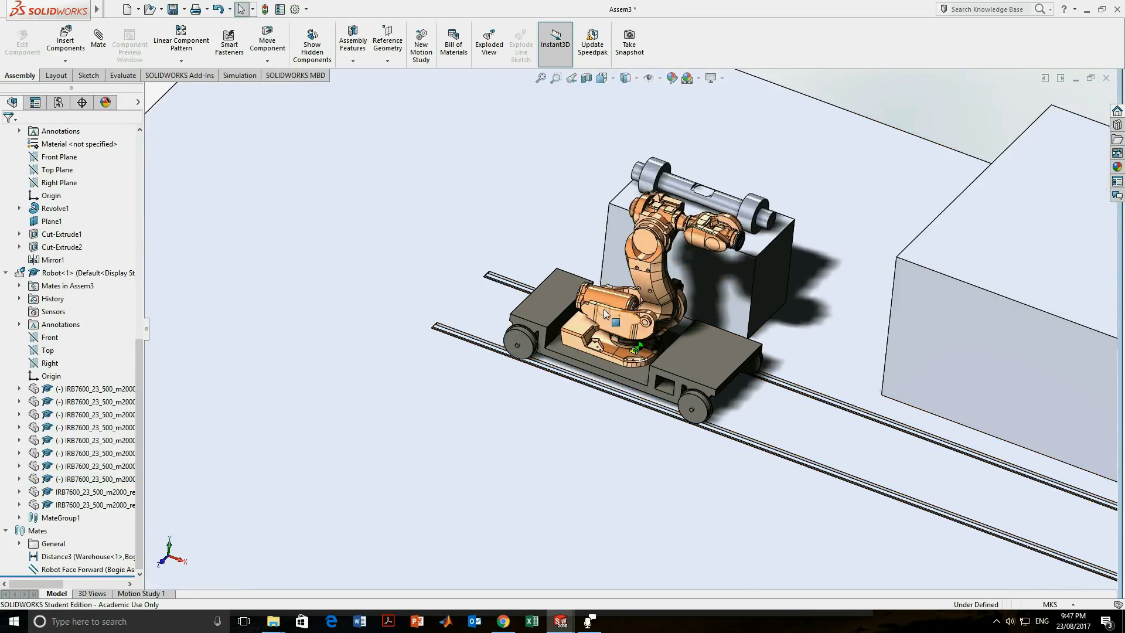
pyautogui.moveTo(606, 314); pyautogui.dragTo(542, 364)
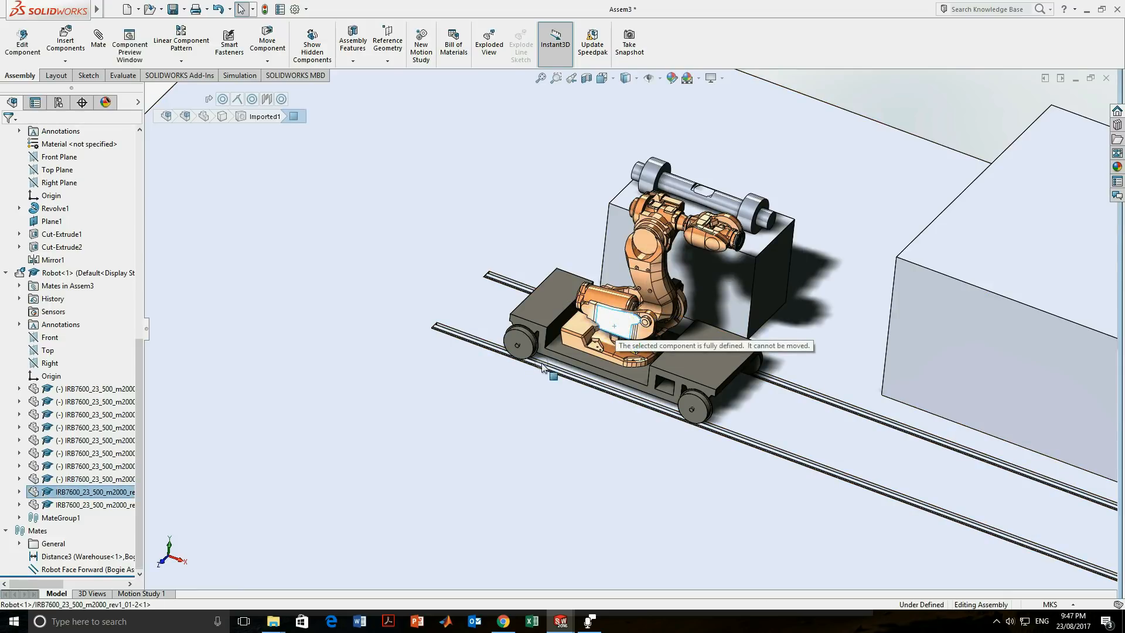
pyautogui.scroll(-4, 838, 186)
pyautogui.scroll(2, 838, 186)
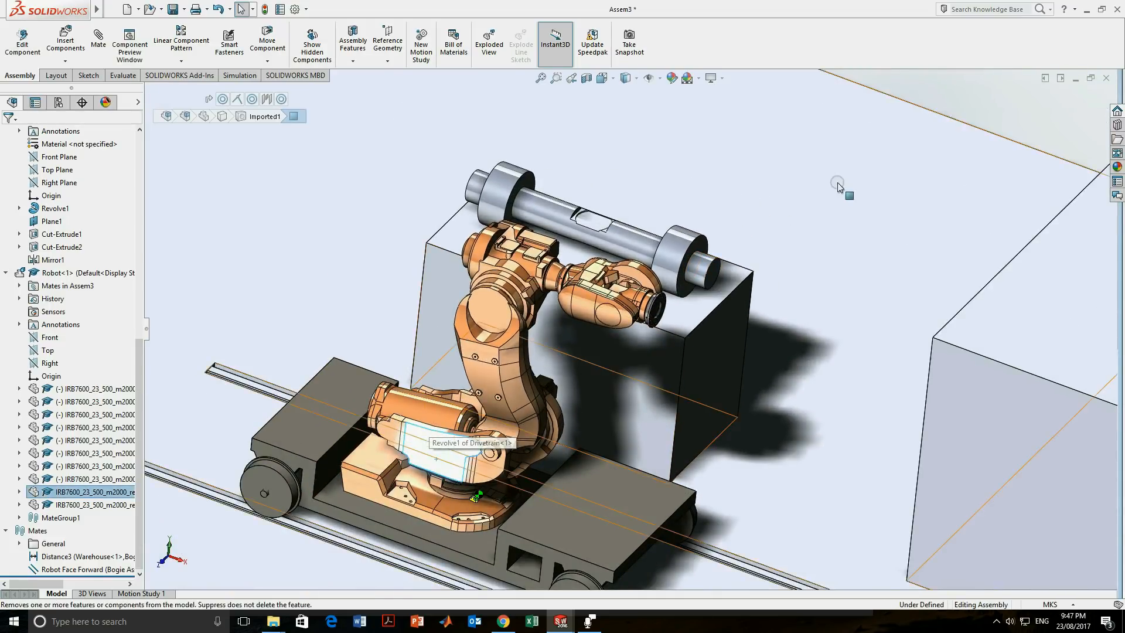
pyautogui.click(1011, 82)
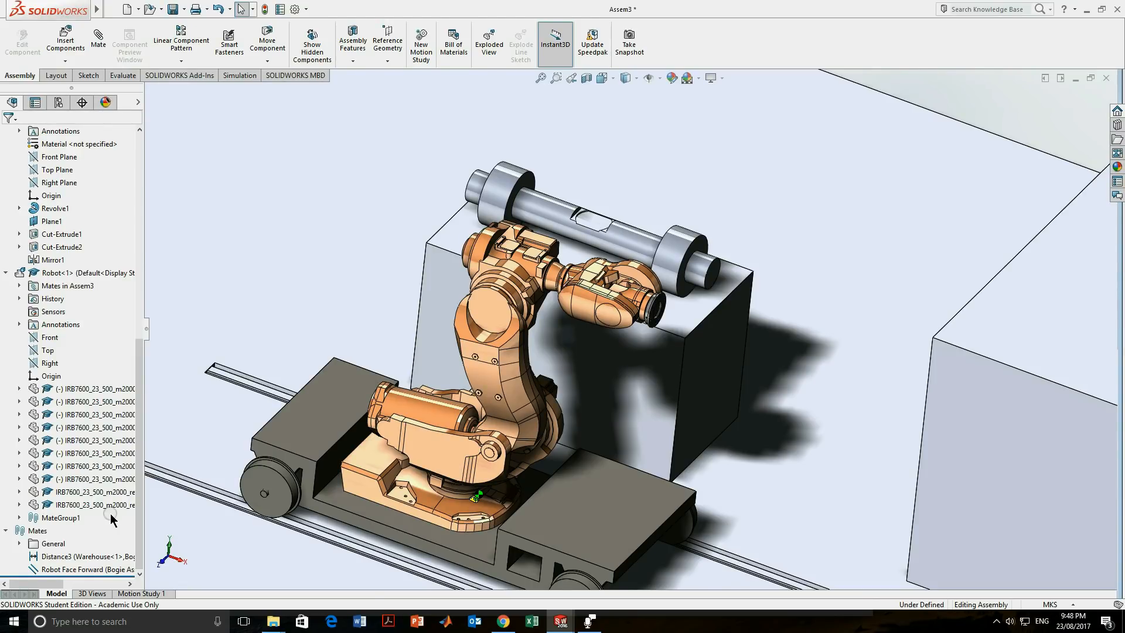
# Start a Parallel mate with the small flat face on the upper side of the robot's wrist as its first face.
pyautogui.scroll(-4, 608, 314)
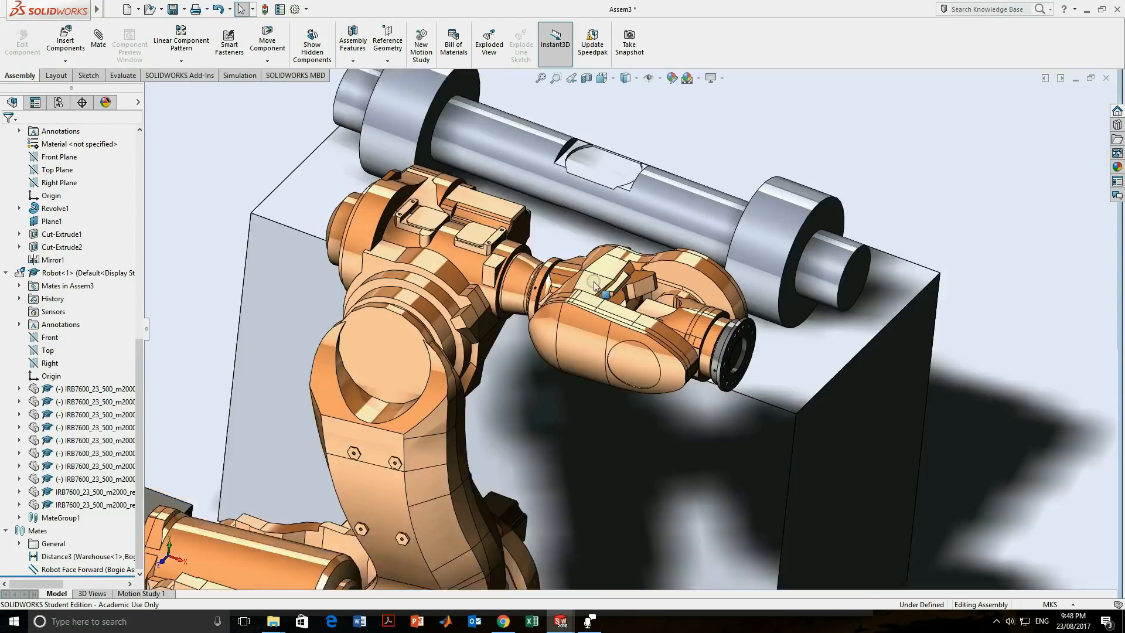
pyautogui.scroll(2, 609, 315)
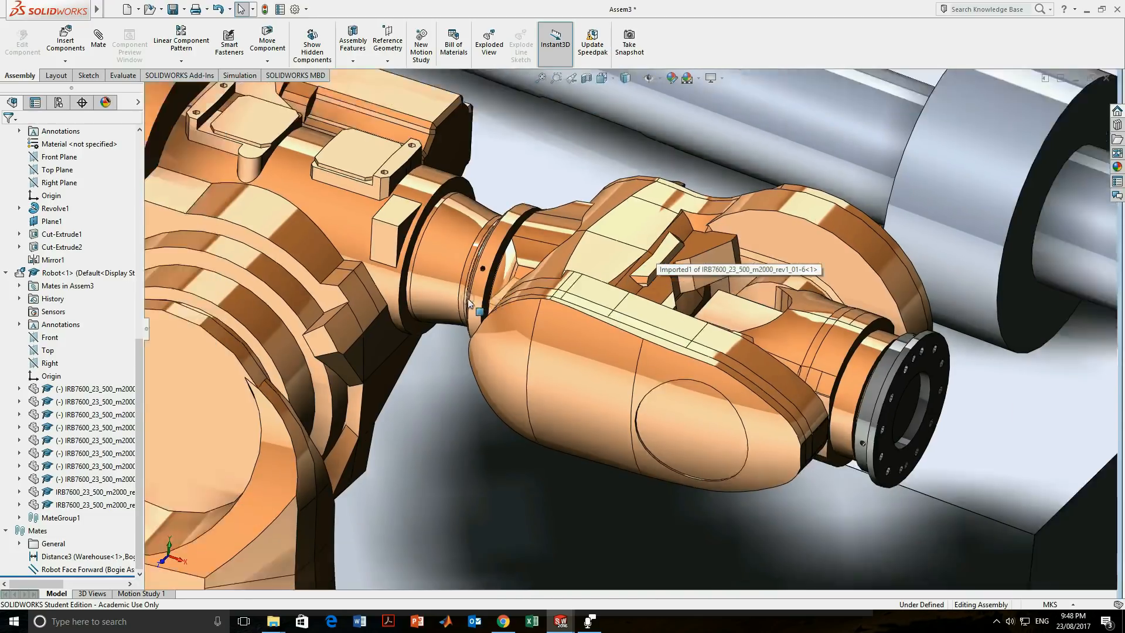
pyautogui.scroll(2, 483, 287)
pyautogui.scroll(2, 586, 305)
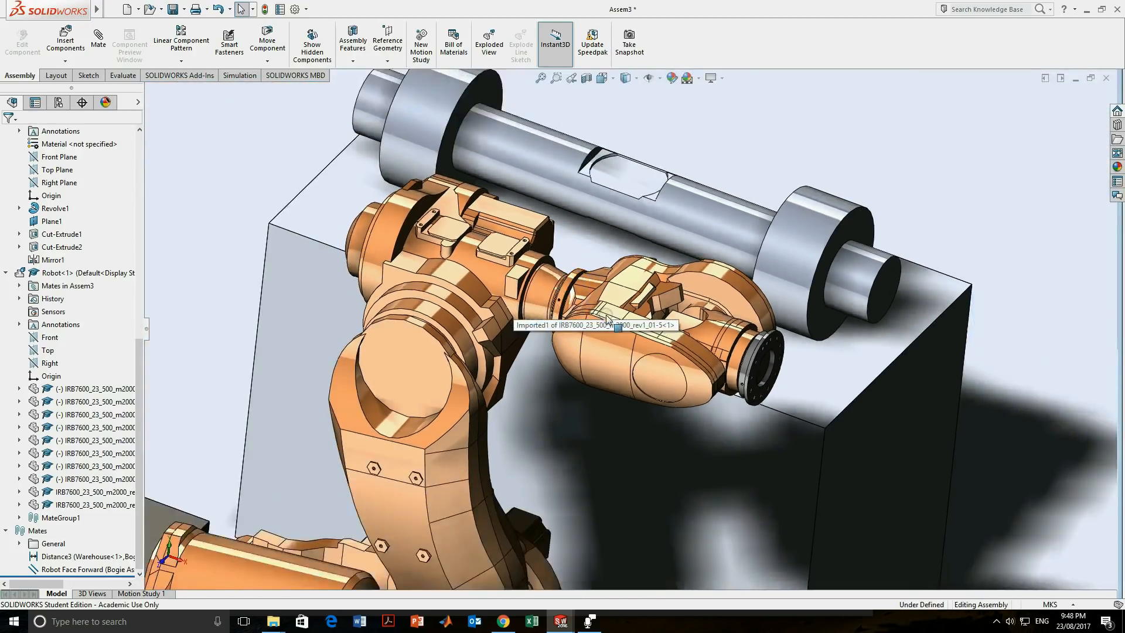
pyautogui.scroll(-2, 562, 377)
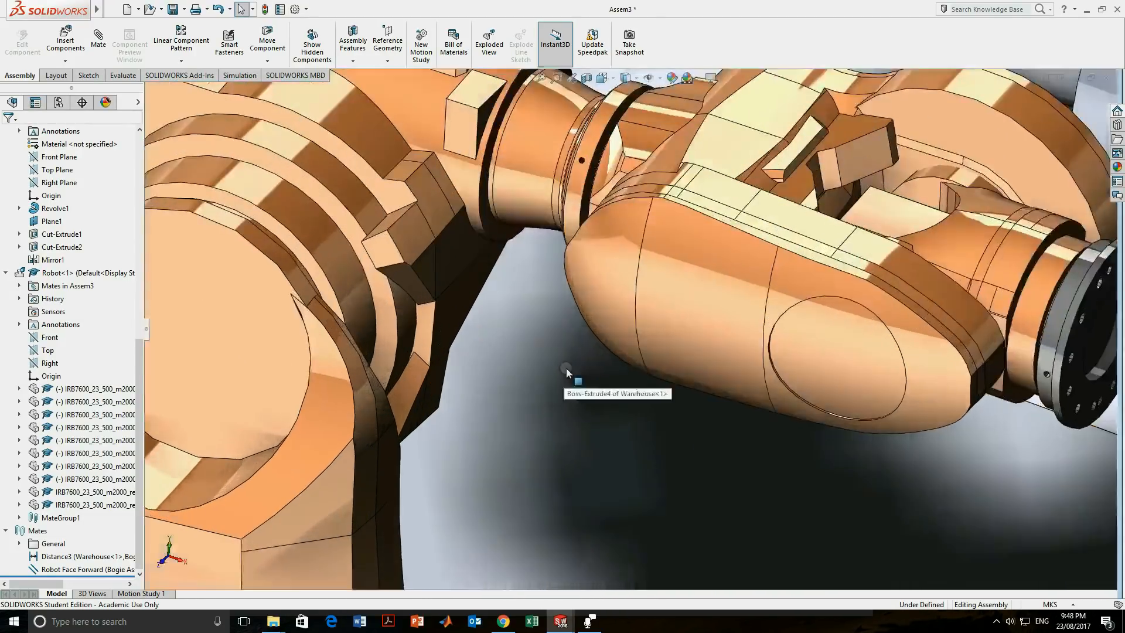
pyautogui.click(712, 246)
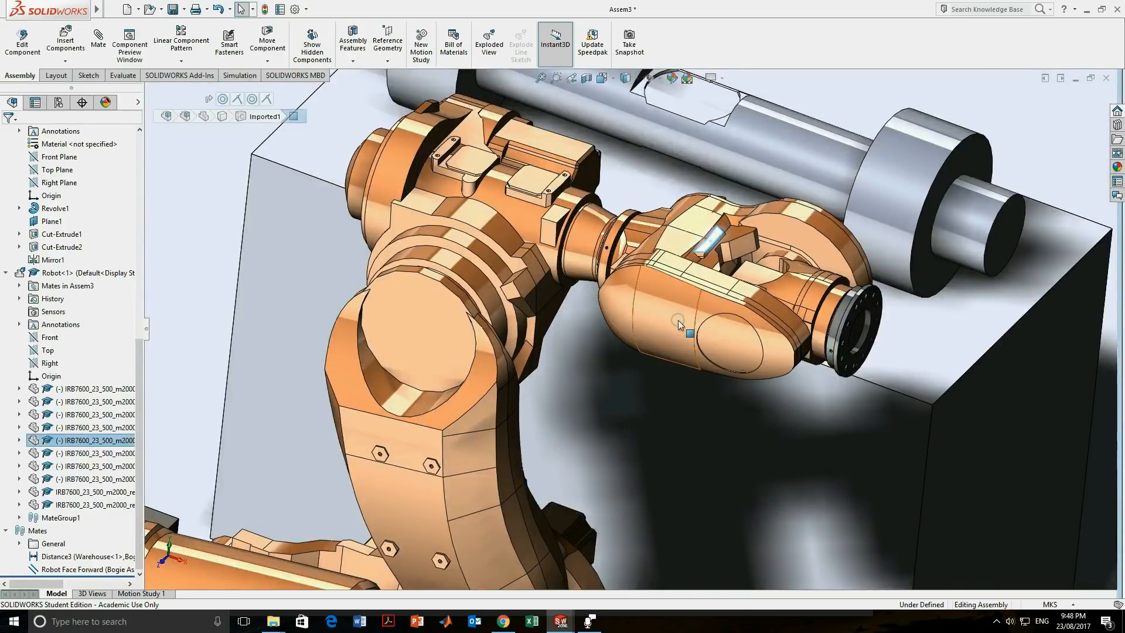
pyautogui.scroll(1, 629, 314)
pyautogui.click(98, 40)
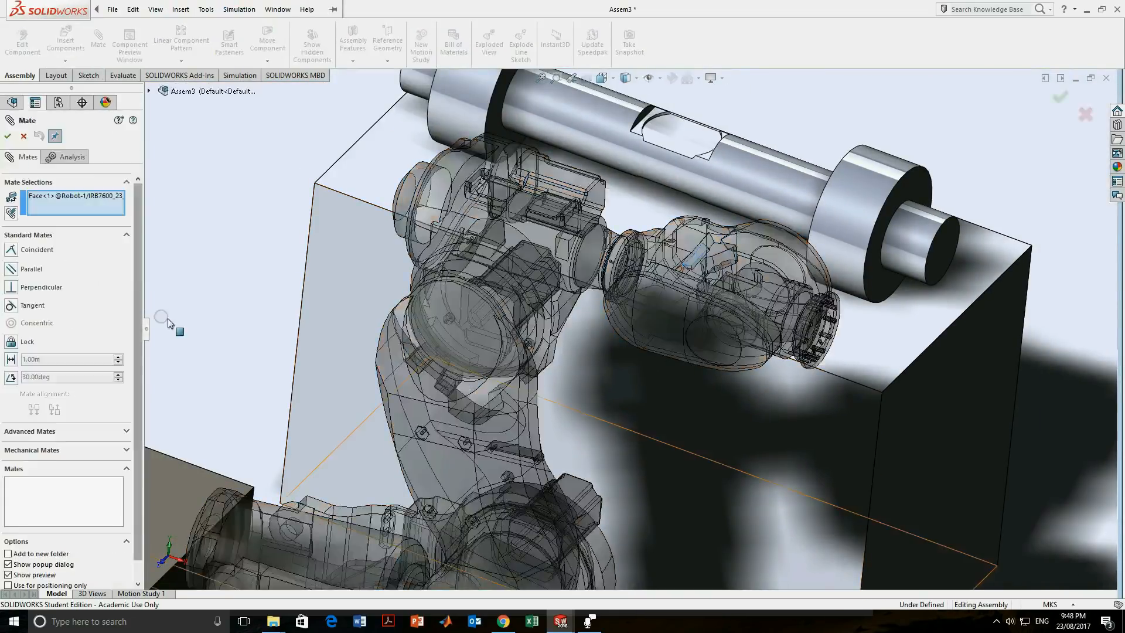
pyautogui.click(10, 270)
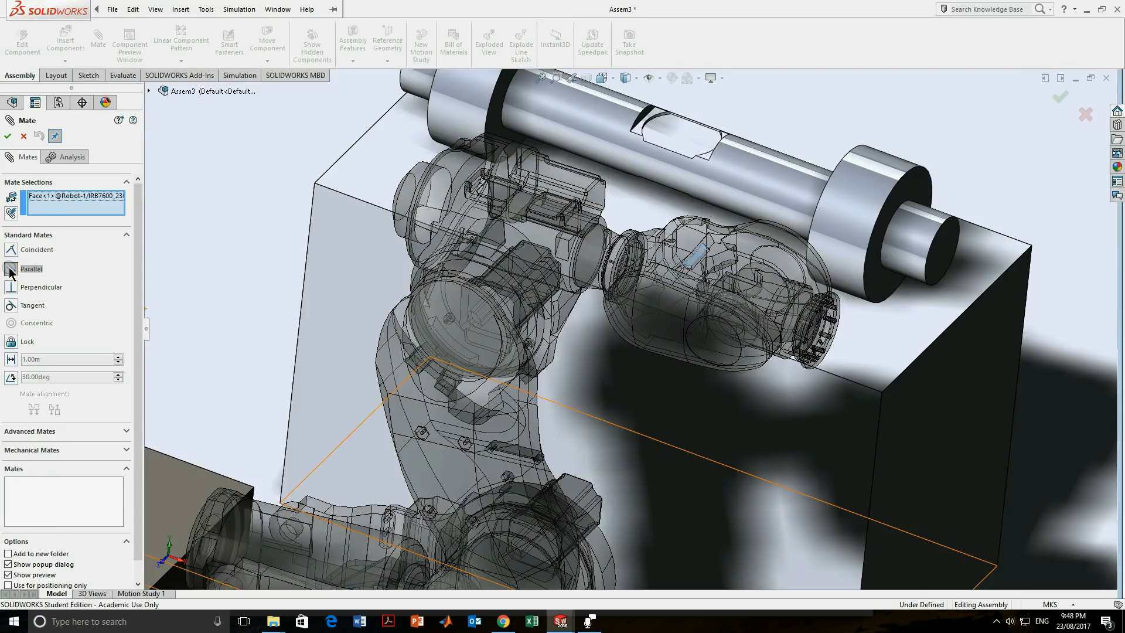
# Add a parallel mate between the small flat face on the robot's wrist and the warehouse floor.
pyautogui.click(187, 301)
pyautogui.click(9, 136)
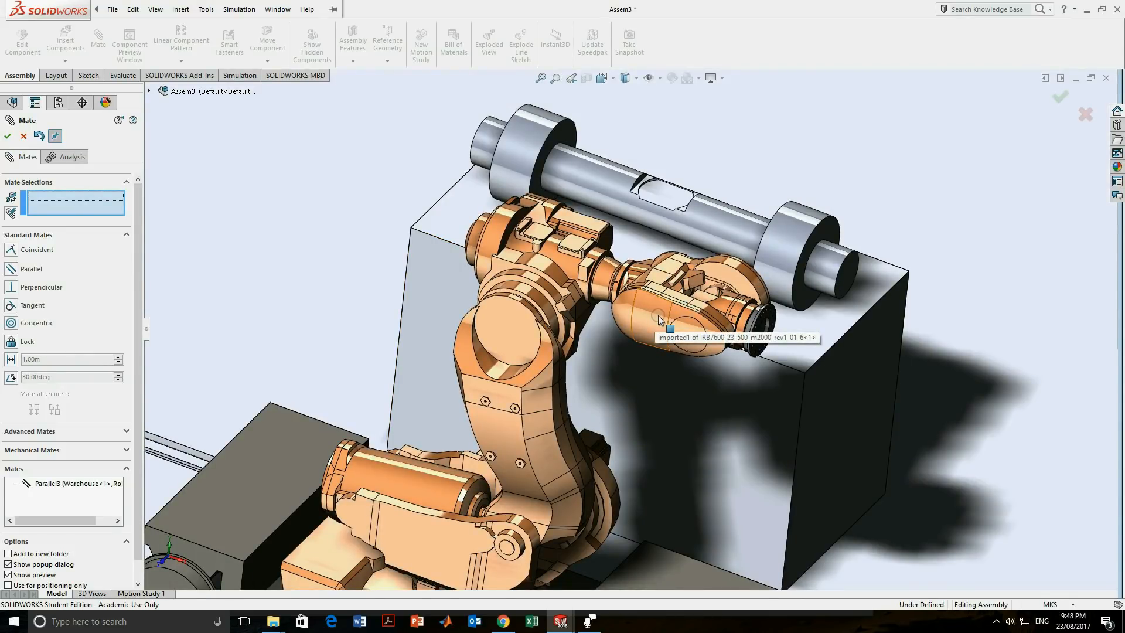
# Add a 2.1018976 m distance mate between the flat face on the robot's wrist and the warehouse floor, and finish mating.
pyautogui.scroll(5, 596, 393)
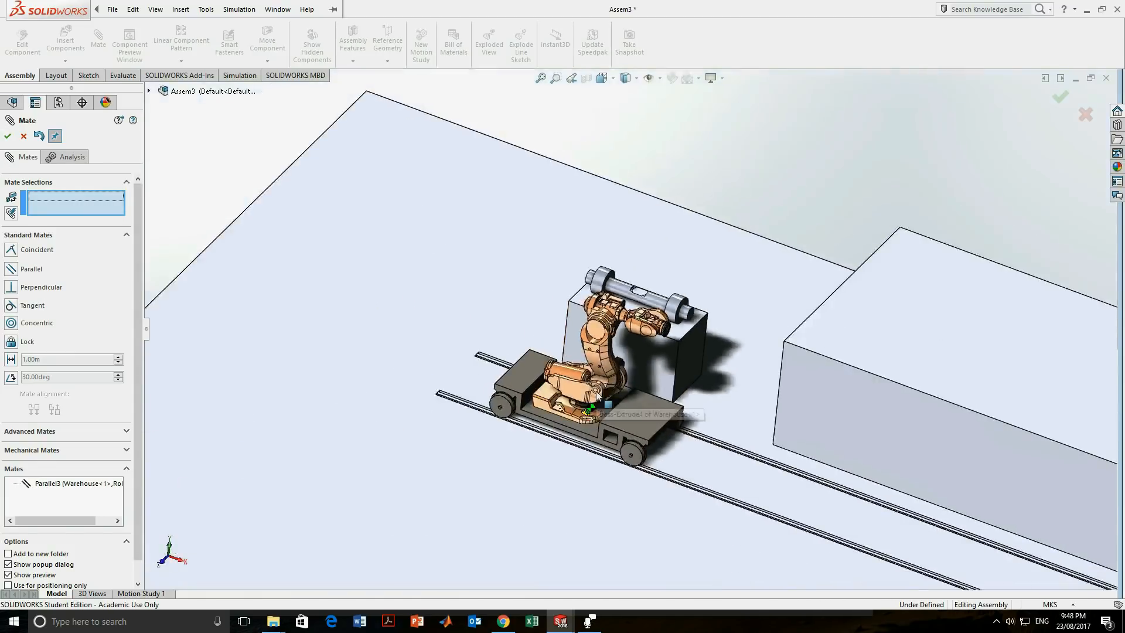
pyautogui.scroll(-5, 598, 393)
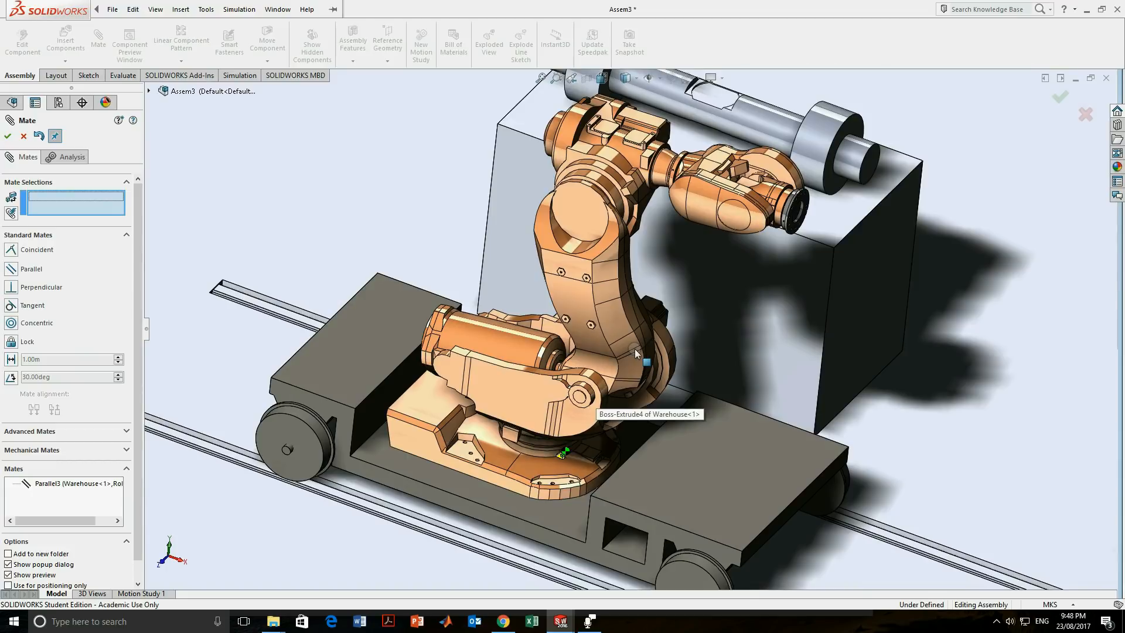
pyautogui.scroll(-5, 741, 308)
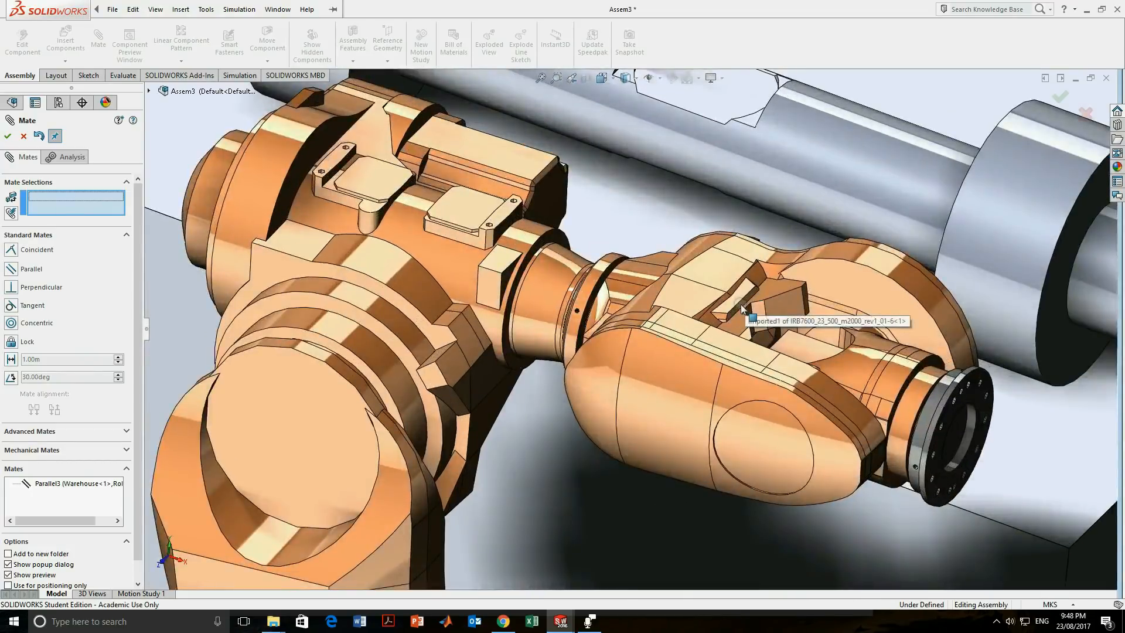
pyautogui.click(10, 358)
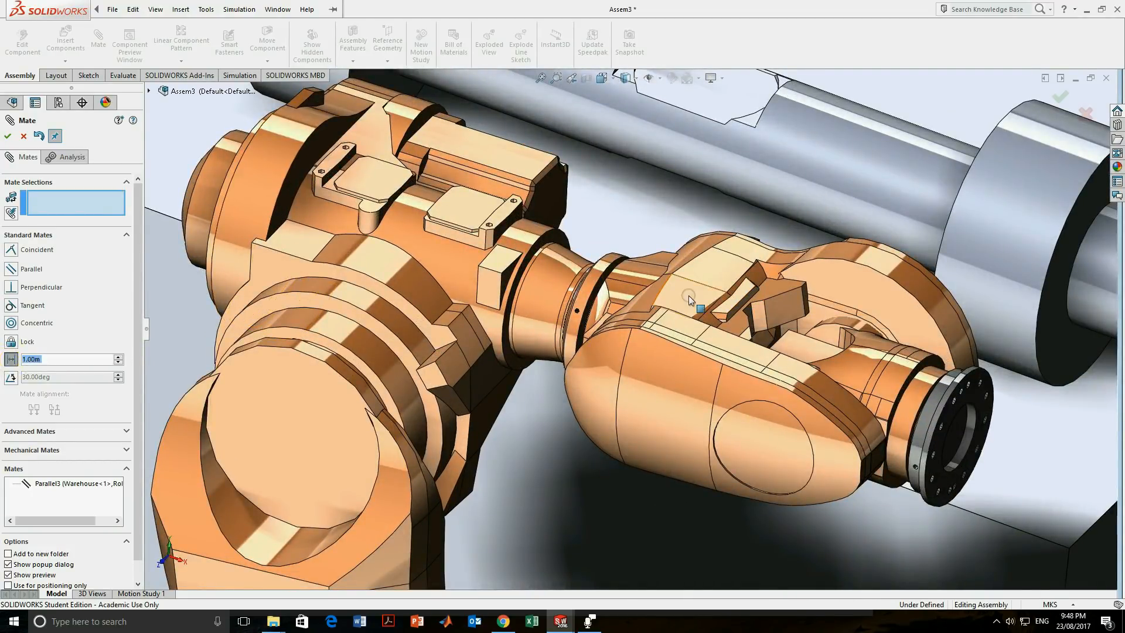
pyautogui.click(732, 311)
pyautogui.scroll(10, 609, 498)
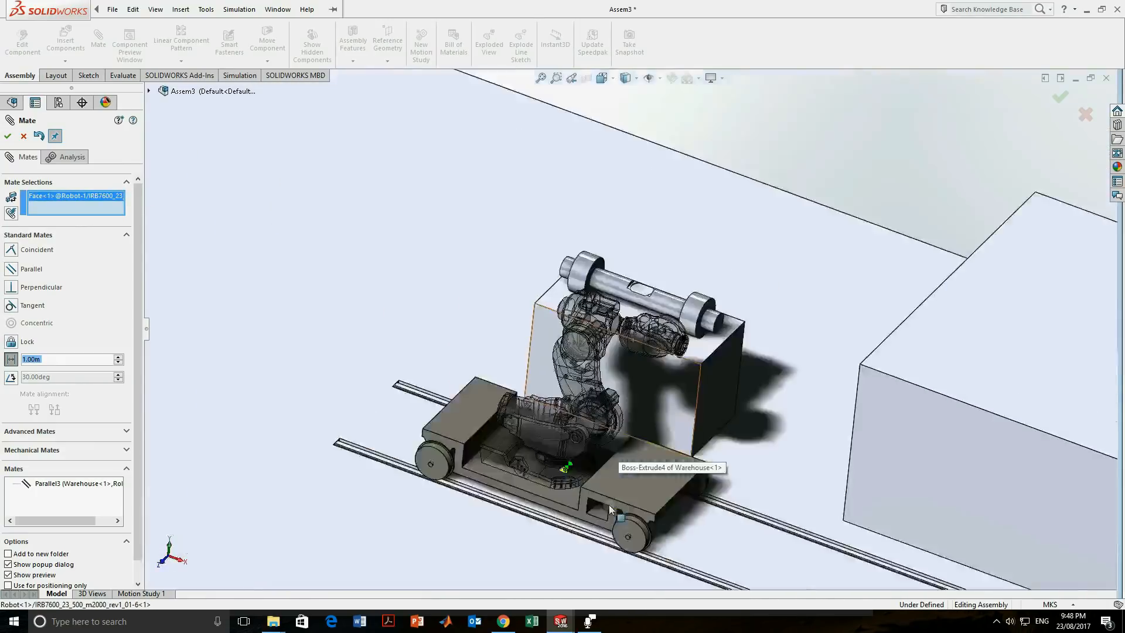
pyautogui.click(524, 524)
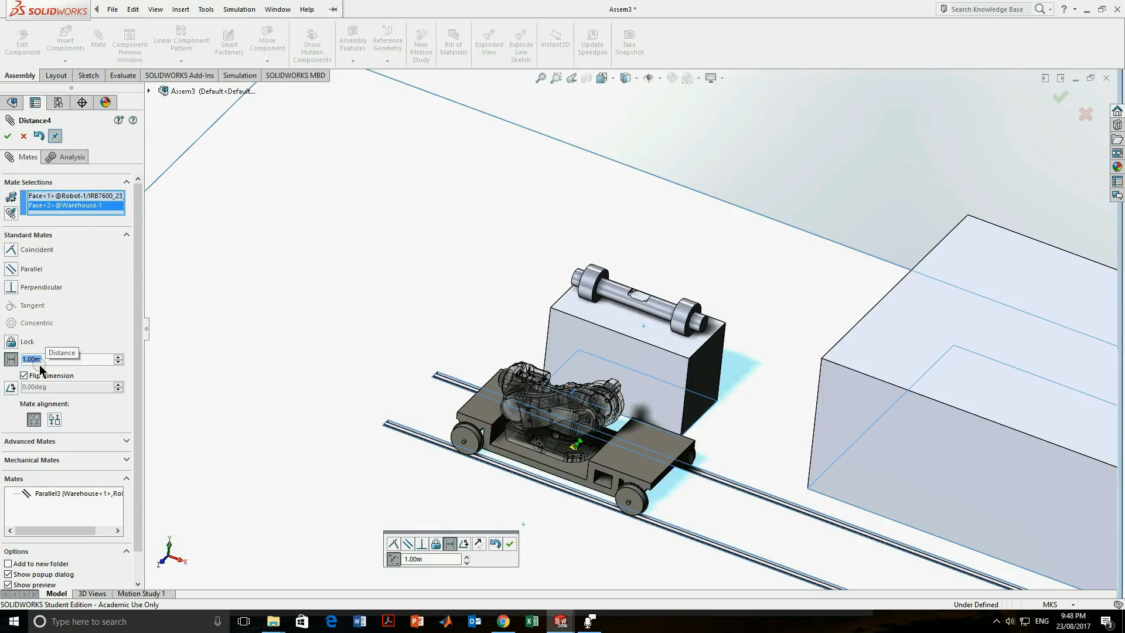
pyautogui.write('2.1018976')
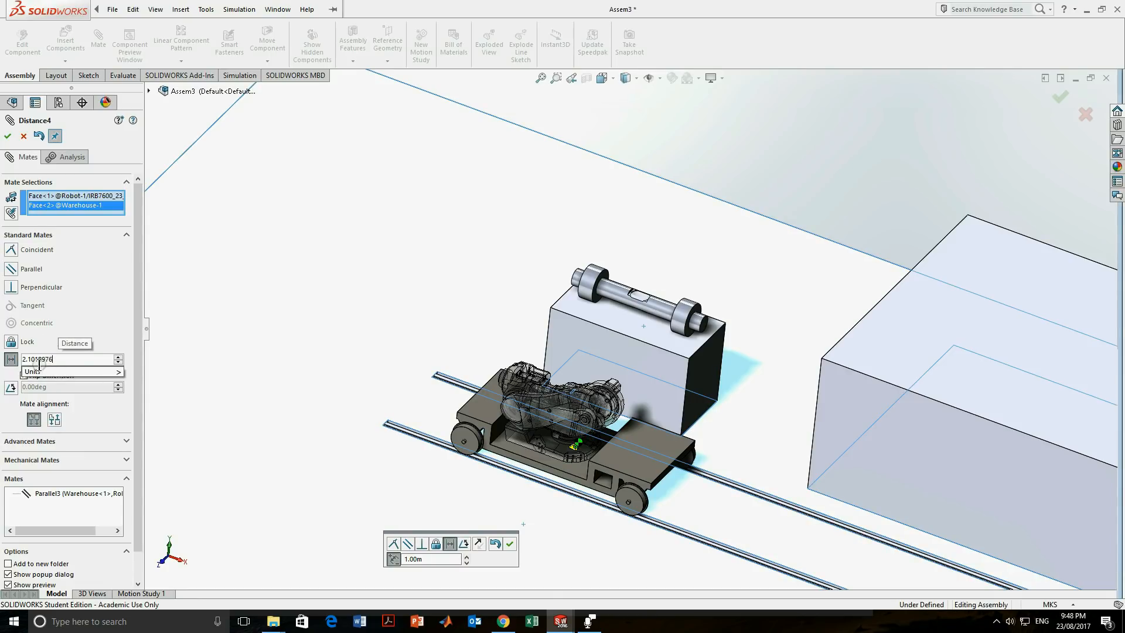
pyautogui.press('Return')
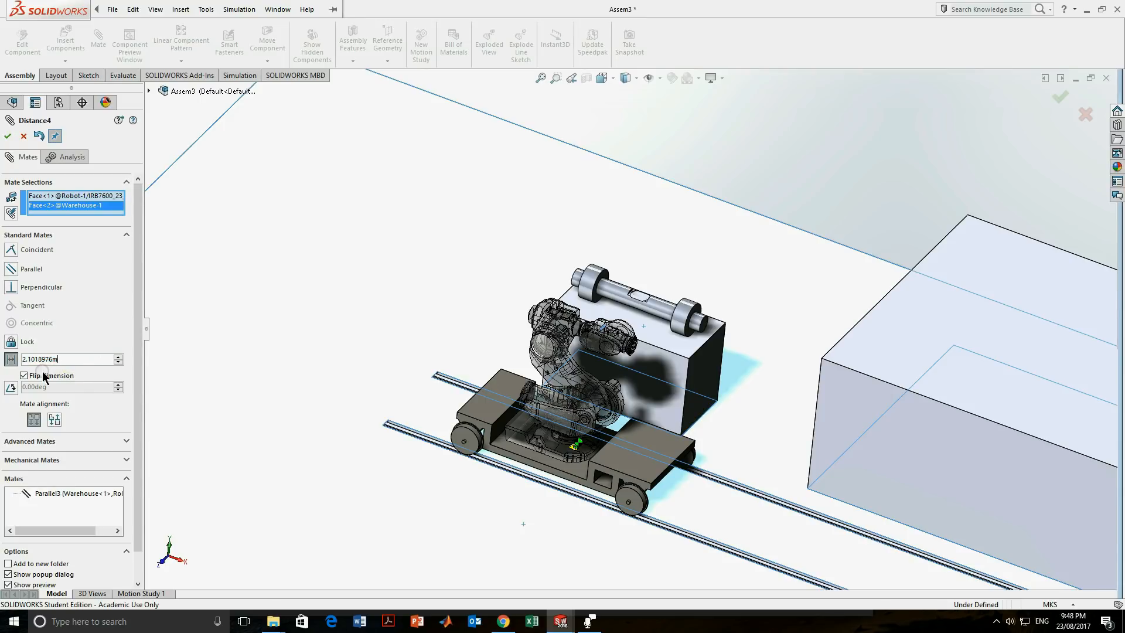
pyautogui.click(8, 135)
pyautogui.scroll(-5, 576, 391)
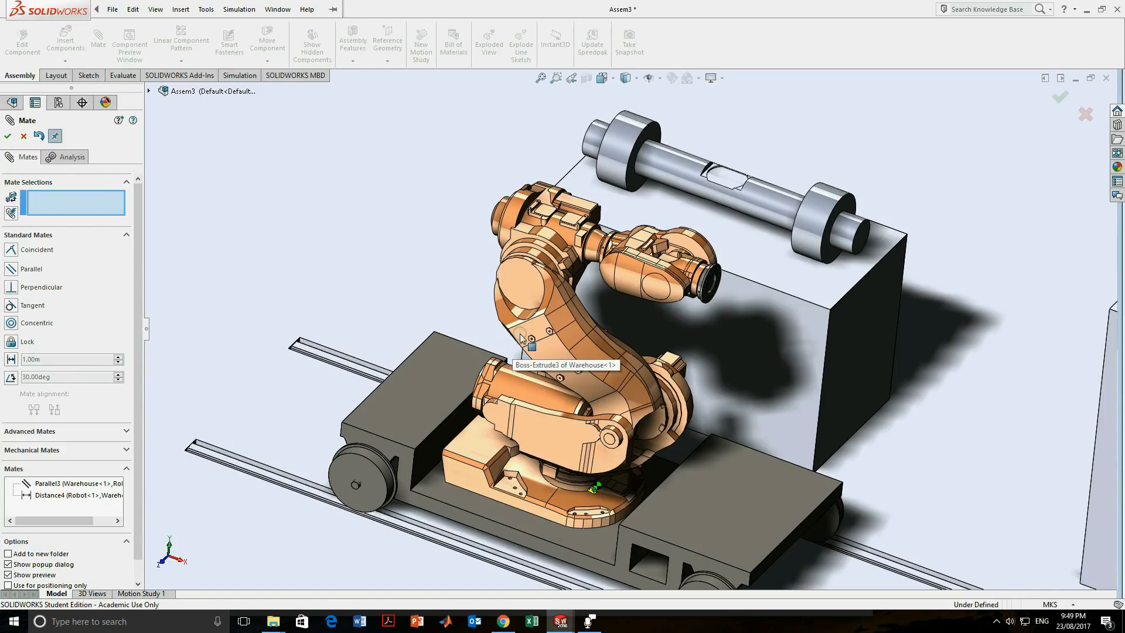
pyautogui.click(8, 137)
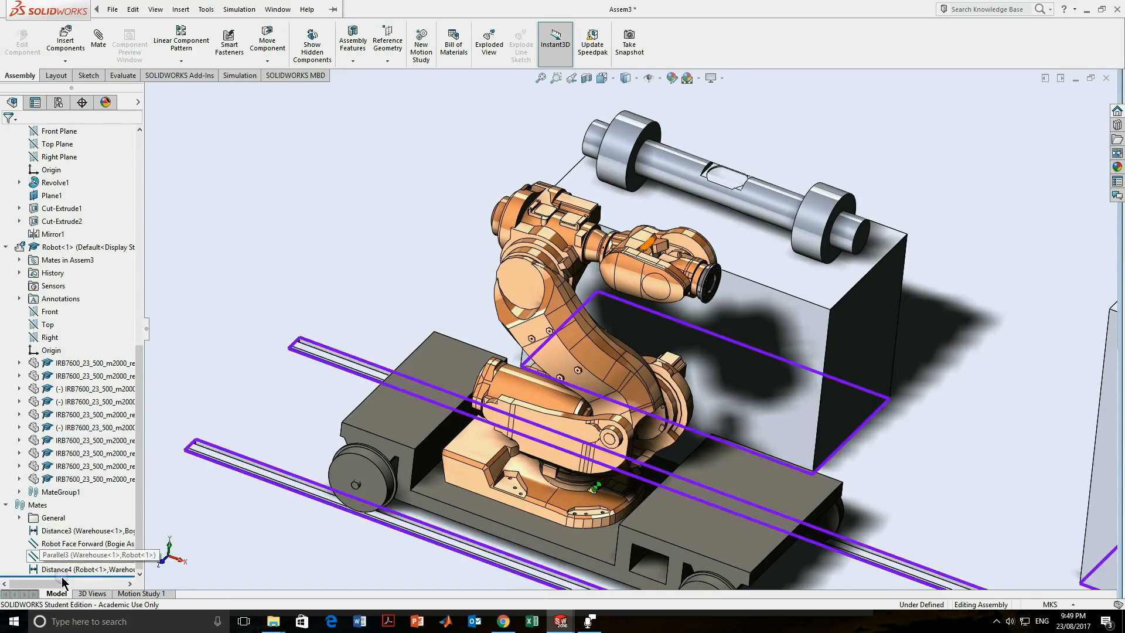
# Suppress the Robot Face Forward mate and swing the robot around on its base to try its free rotation.
pyautogui.rightClick(71, 543)
pyautogui.click(94, 386)
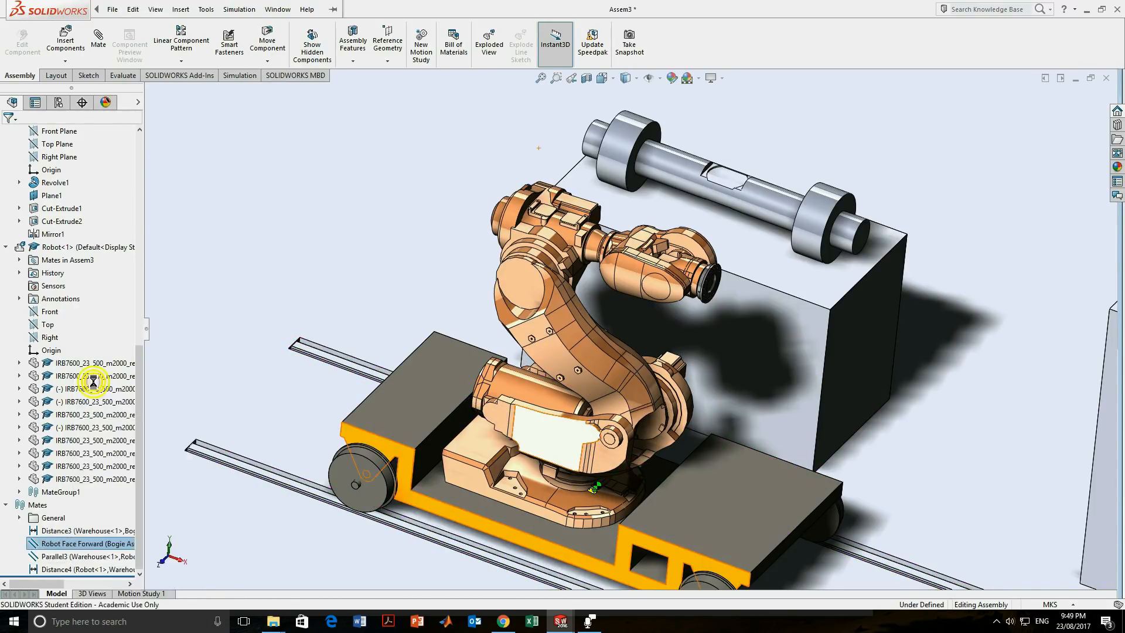
pyautogui.moveTo(494, 425); pyautogui.dragTo(680, 245)
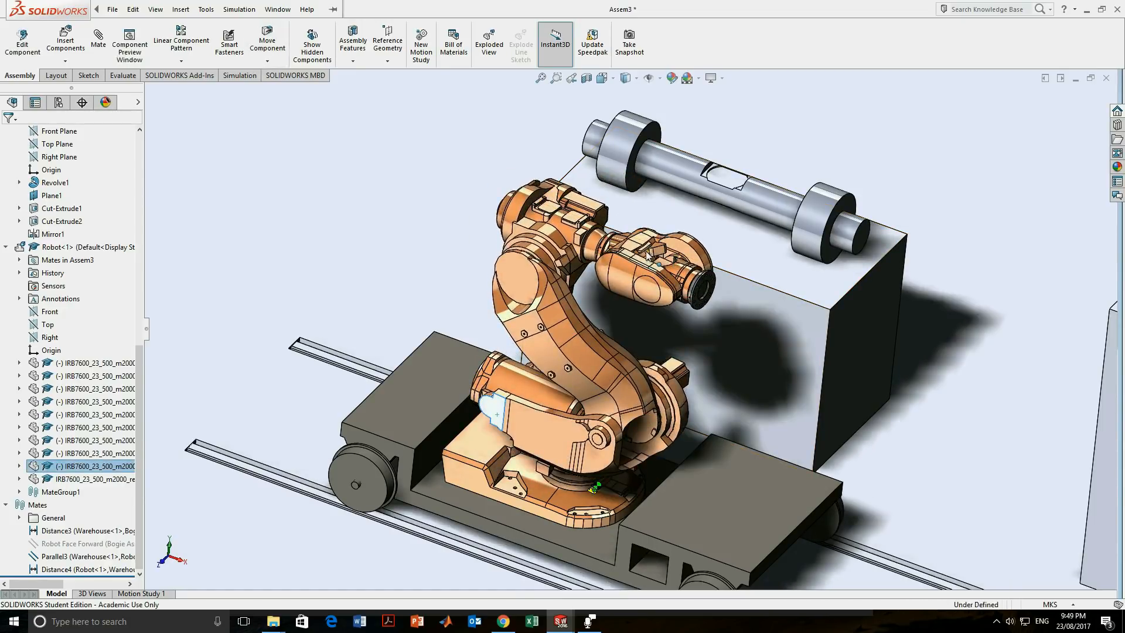
pyautogui.moveTo(589, 300)
pyautogui.mouseDown()
pyautogui.moveTo(610, 251)
pyautogui.moveTo(648, 251)
pyautogui.moveTo(605, 303)
pyautogui.mouseUp()
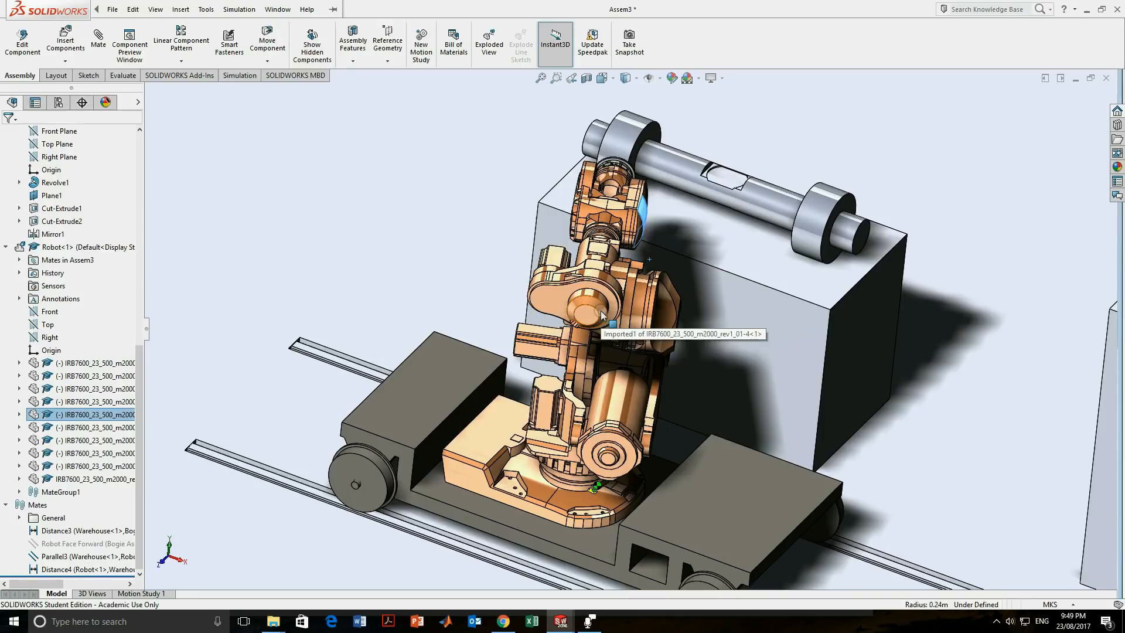
pyautogui.click(540, 437)
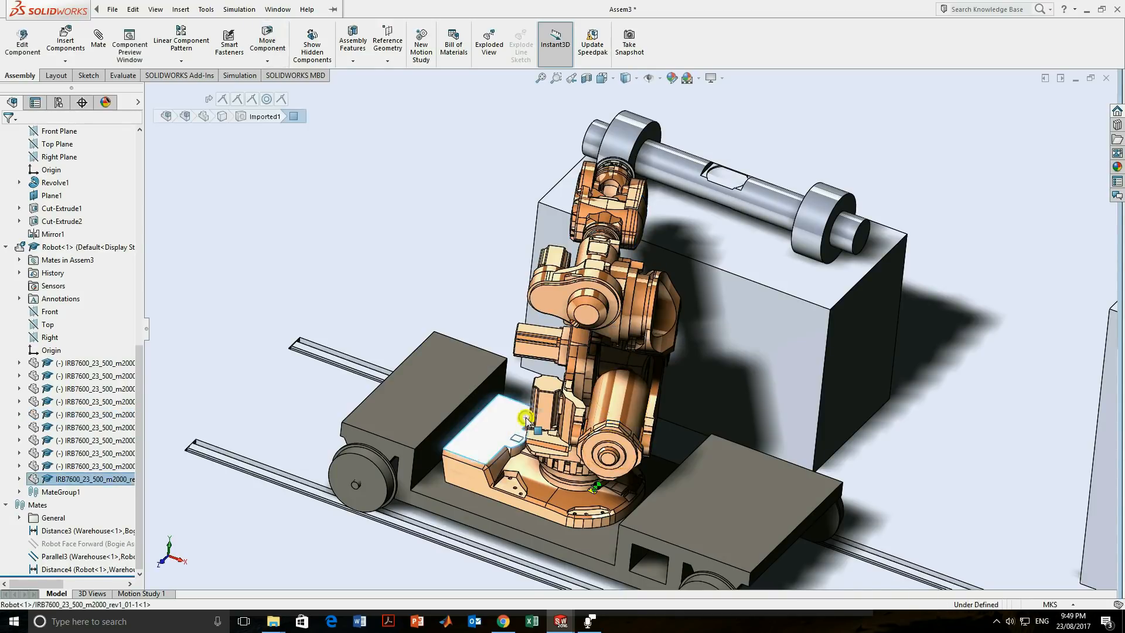
pyautogui.moveTo(540, 437); pyautogui.dragTo(571, 462)
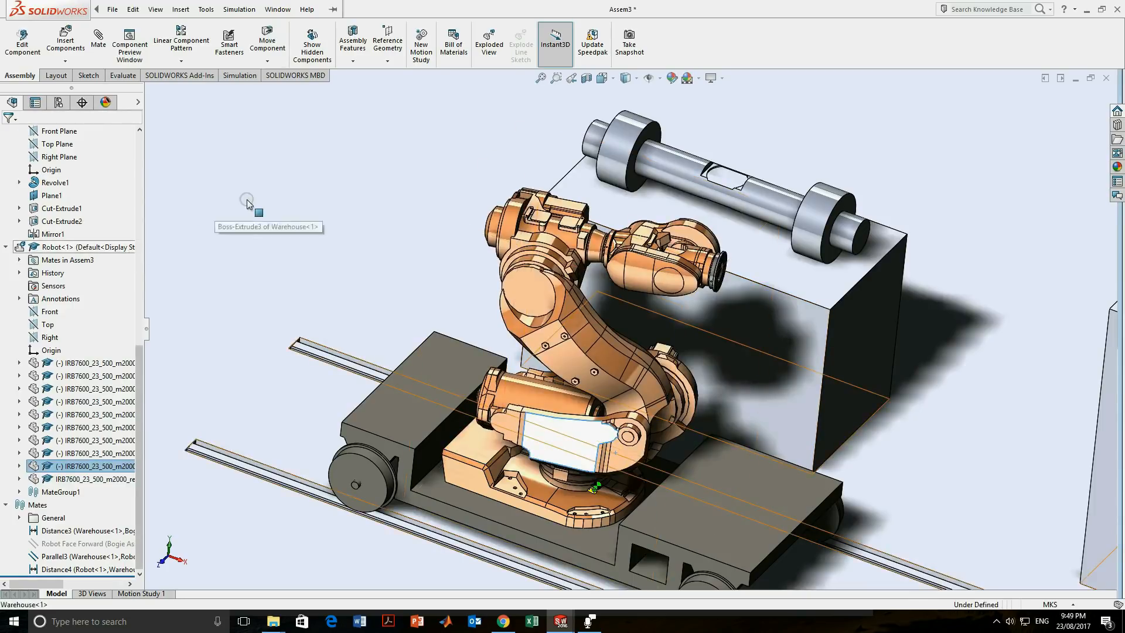
pyautogui.click(245, 200)
# Add a parallel mate between the robot's lower side face and the end face of the block carrying the drivetrain.
pyautogui.click(98, 41)
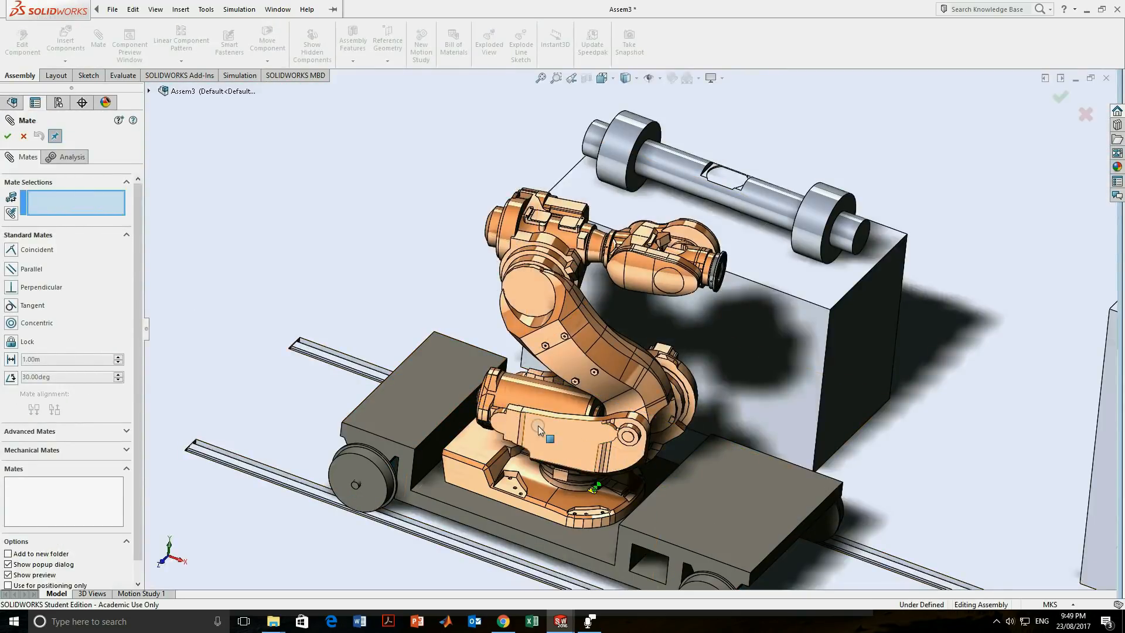
pyautogui.click(538, 425)
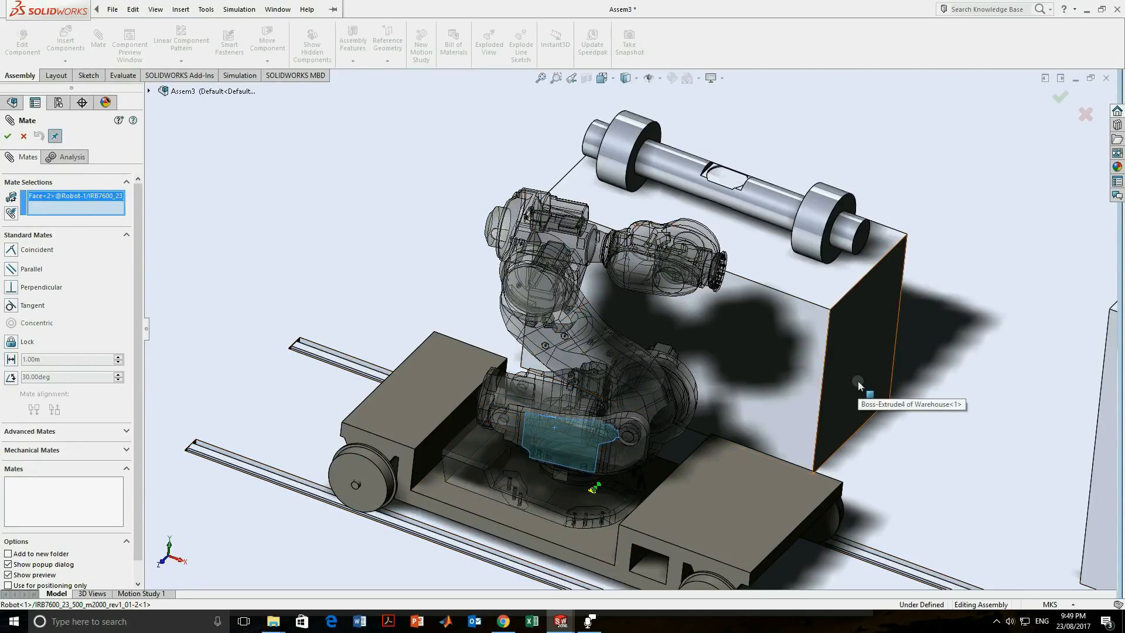
pyautogui.click(873, 334)
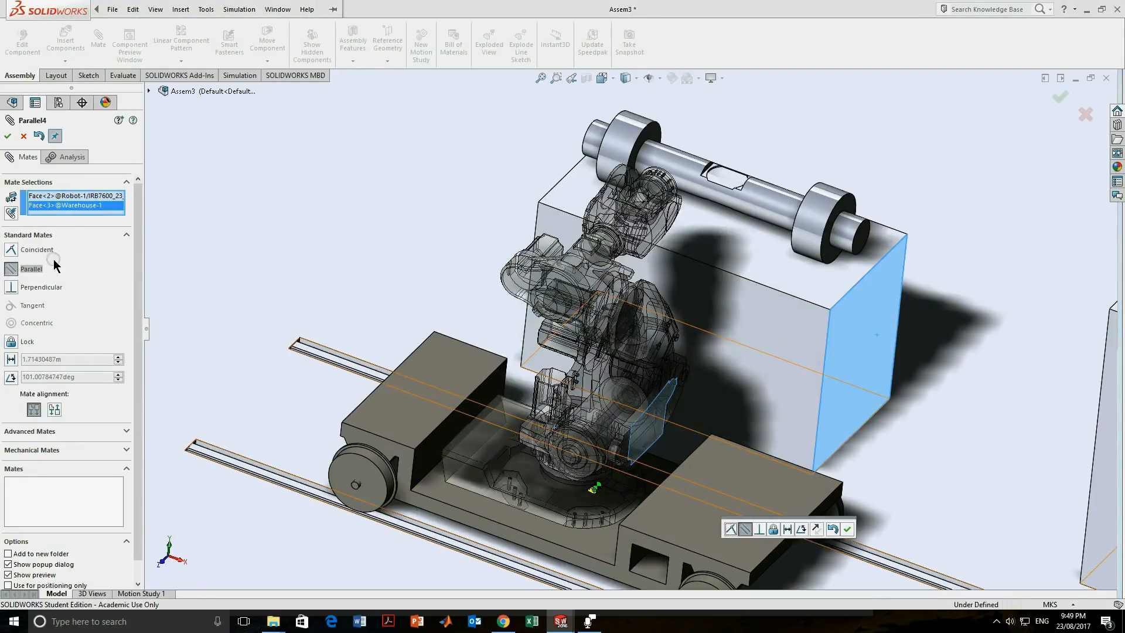
pyautogui.moveTo(612, 347); pyautogui.dragTo(546, 349, button='middle')
pyautogui.scroll(3, 546, 351)
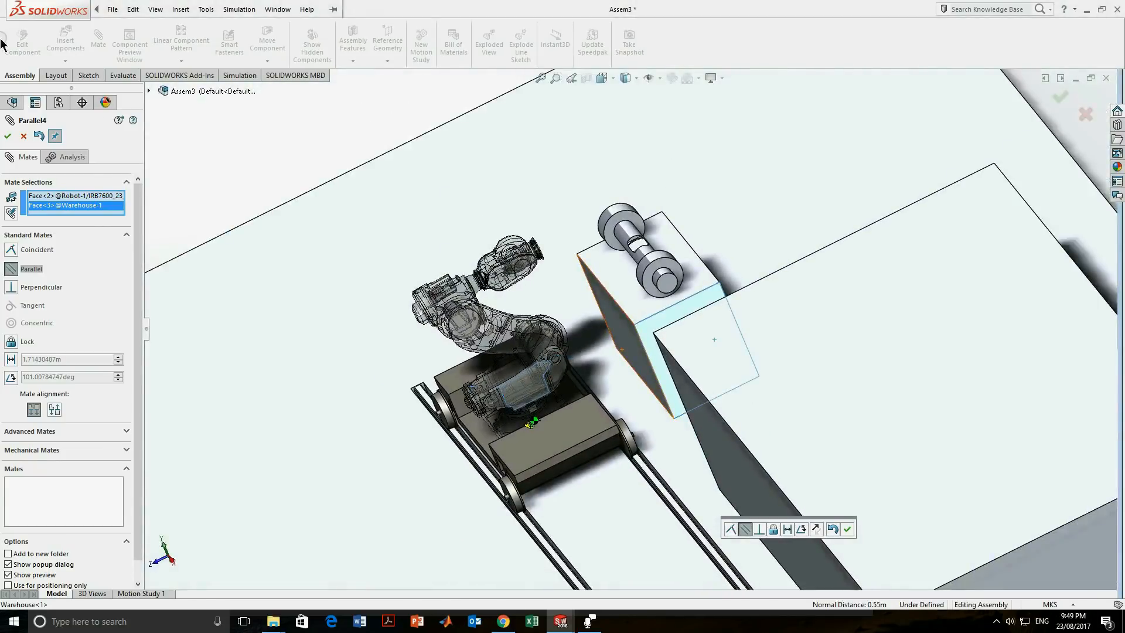
pyautogui.click(7, 135)
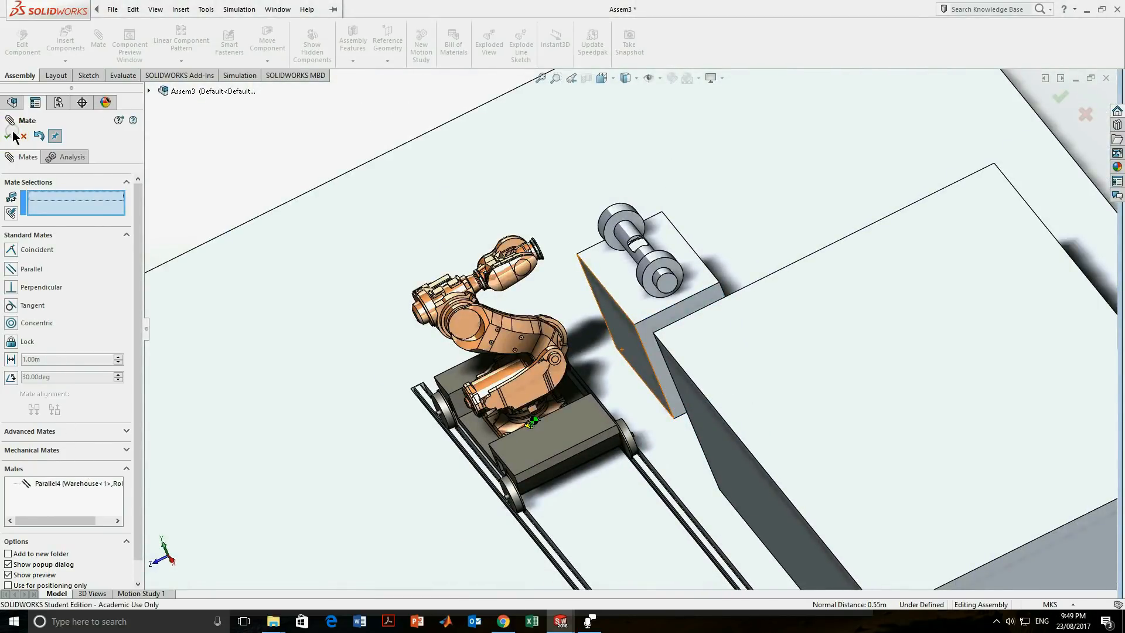
pyautogui.click(7, 136)
# Rename the new parallel mate as Robot Face Drive Train.
pyautogui.scroll(-5, 76, 410)
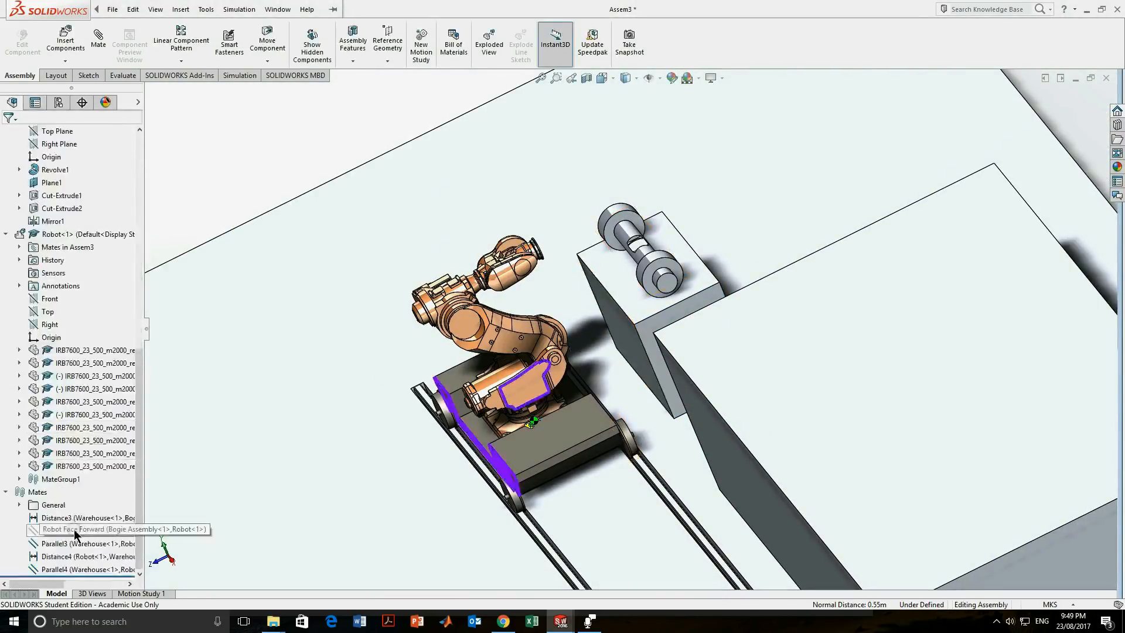
pyautogui.click(72, 569)
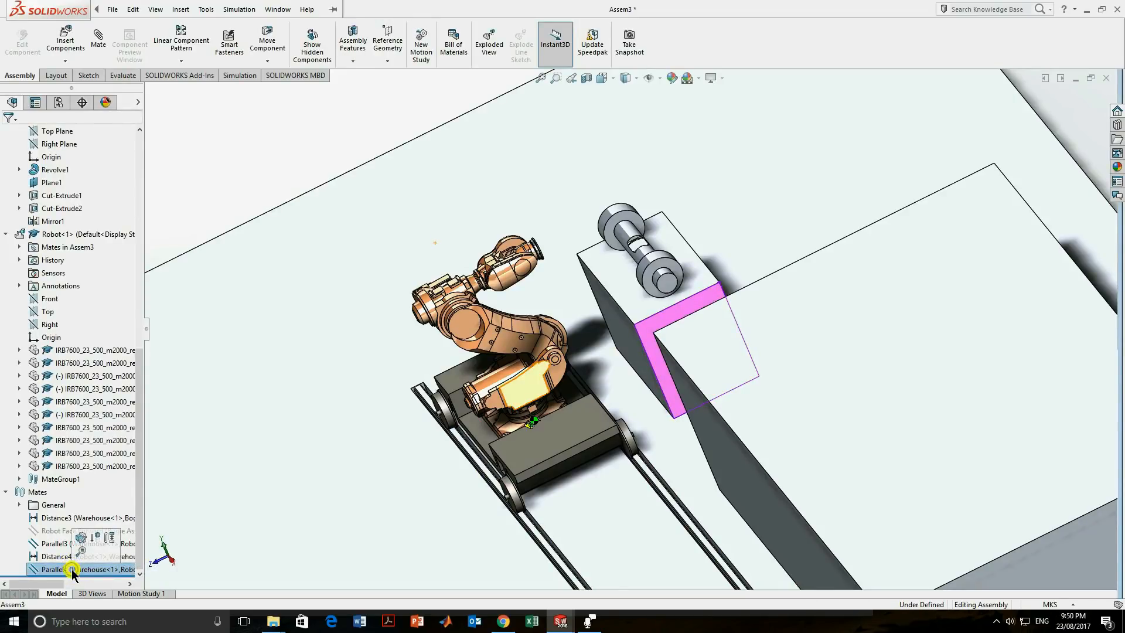
pyautogui.click(72, 568)
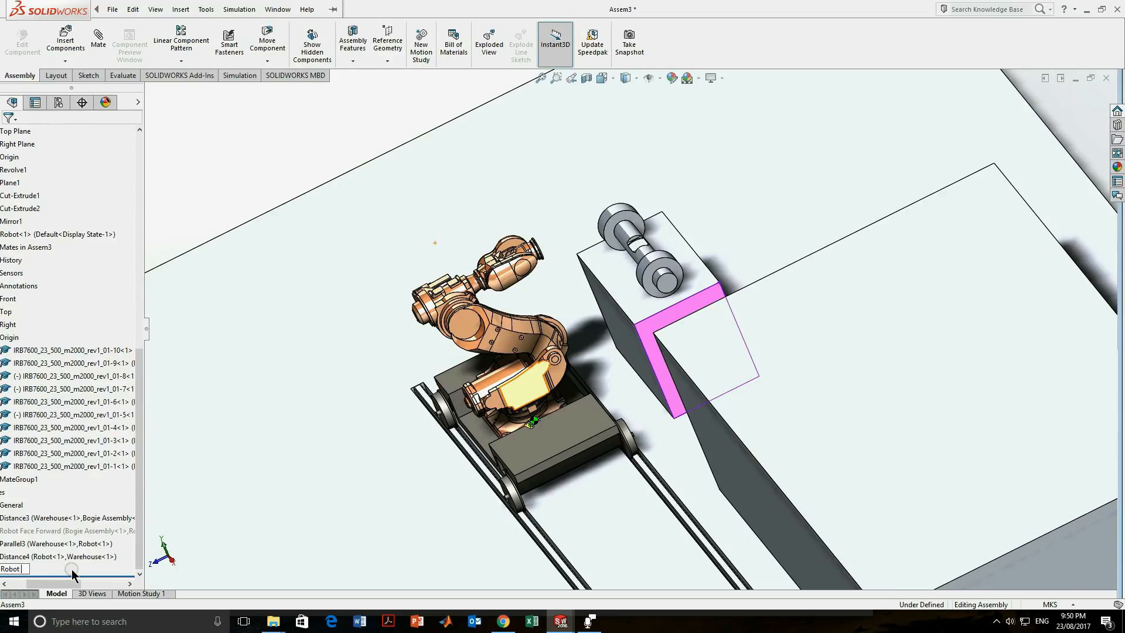
pyautogui.write('Robot Face Drive Train')
pyautogui.press('Return')
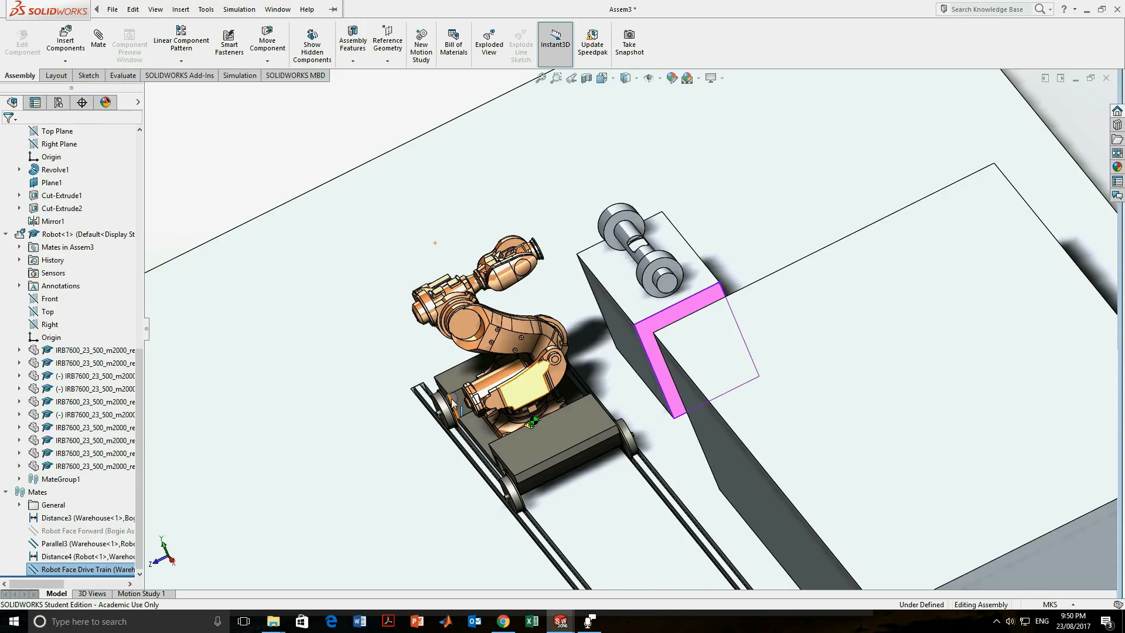
# Examine which faces the Parallel3, Distance4 and Robot Face Drive Train mates refer to in the assembly.
pyautogui.moveTo(387, 371); pyautogui.dragTo(549, 385, button='middle')
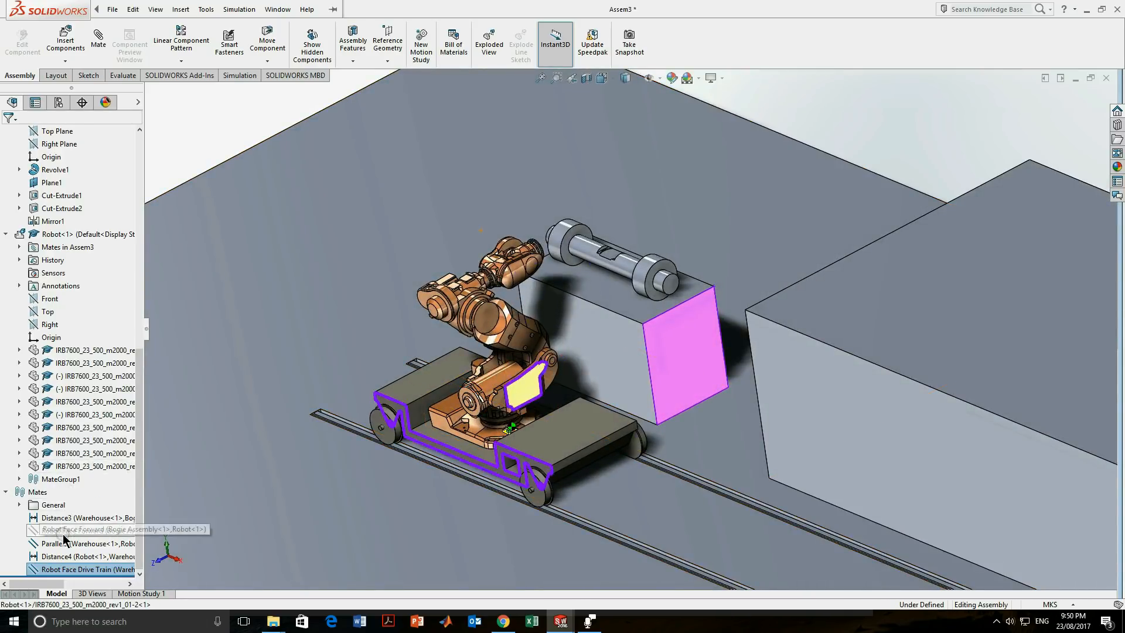
pyautogui.click(82, 530)
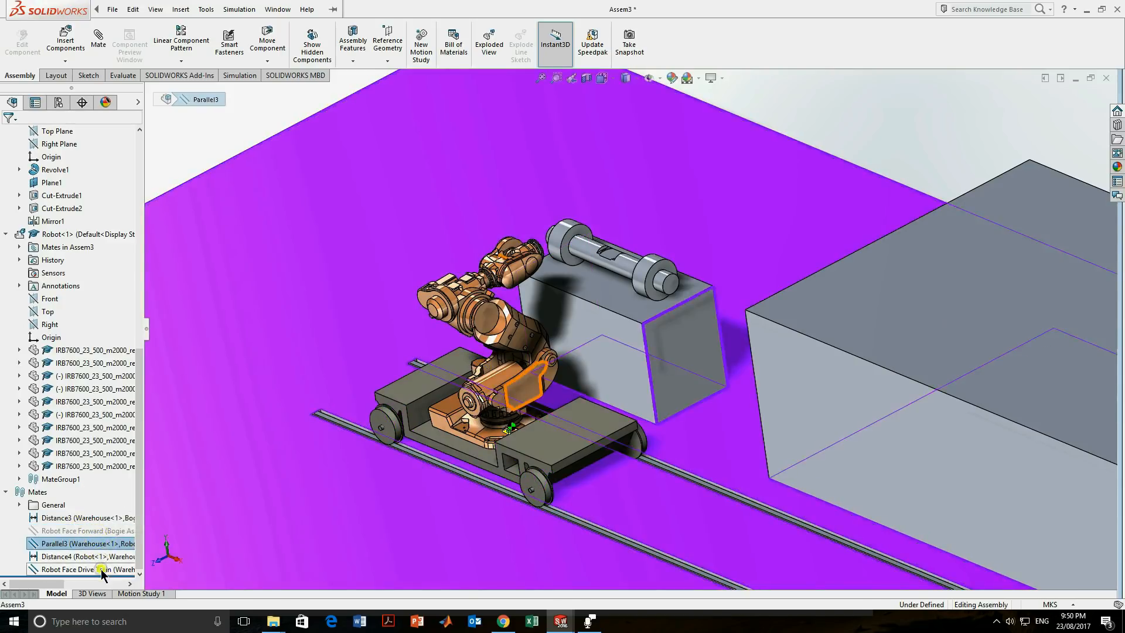
pyautogui.click(102, 569)
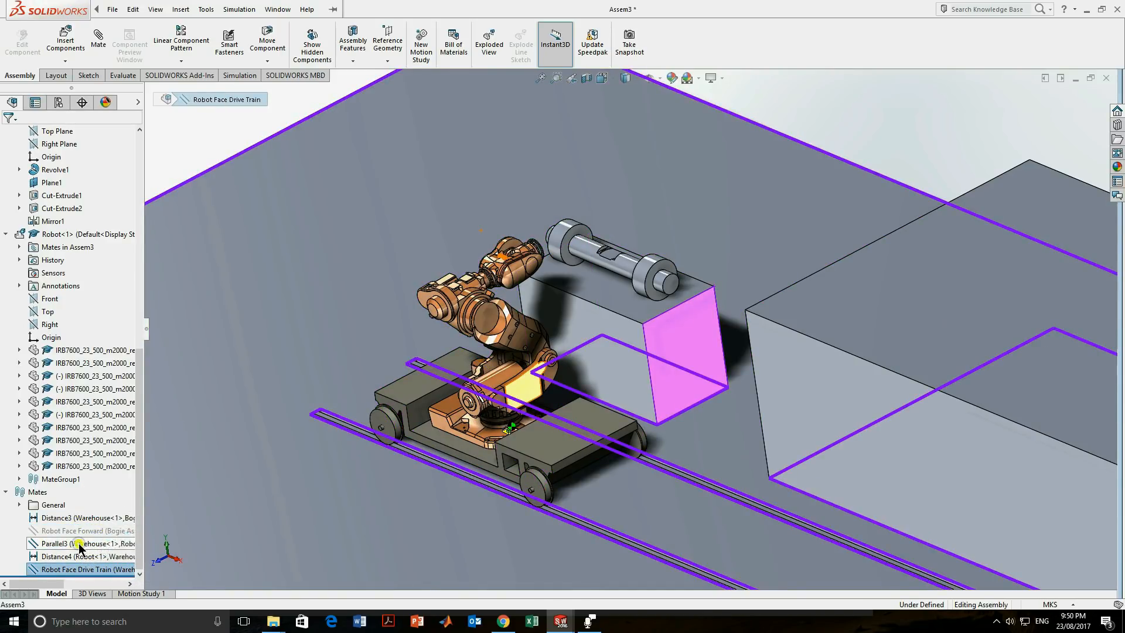
pyautogui.click(80, 543)
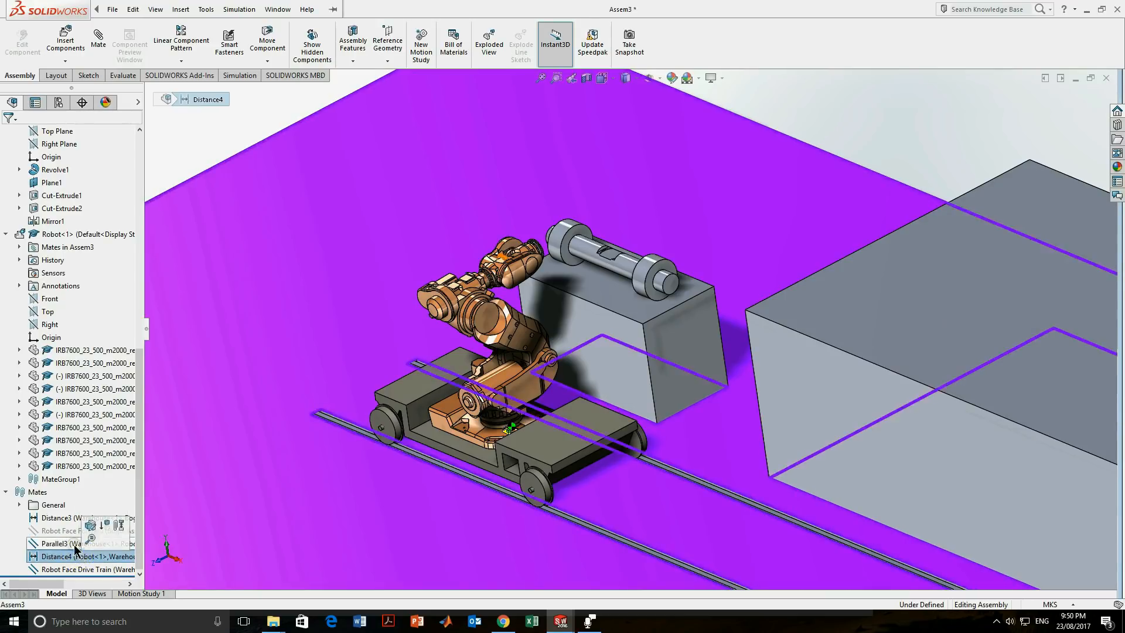
pyautogui.keyDown('ctrl'); pyautogui.click(66, 555); pyautogui.keyUp('ctrl')
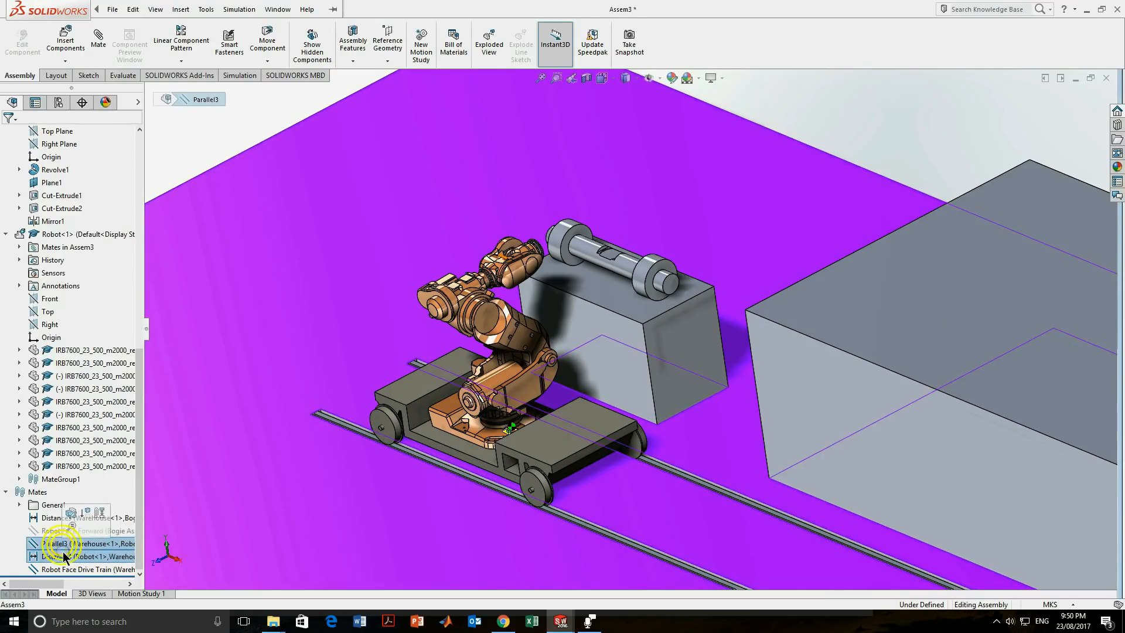
pyautogui.click(55, 523)
pyautogui.scroll(-4, 538, 345)
pyautogui.click(822, 122)
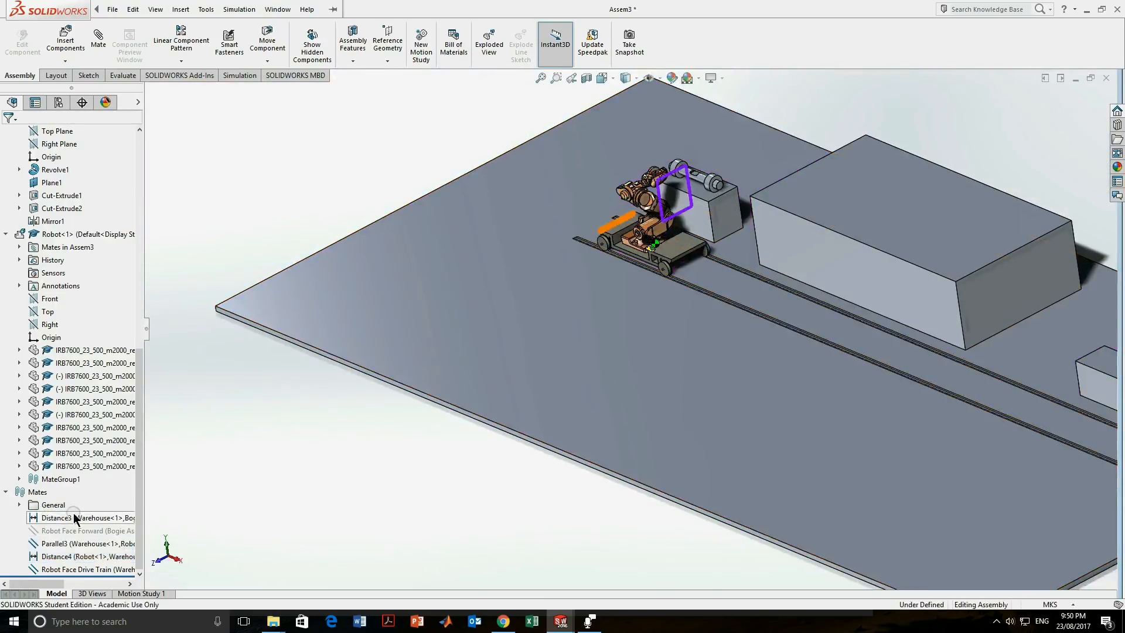
# Suppress the Parallel3 mate between the robot's wrist and the warehouse floor.
pyautogui.rightClick(83, 545)
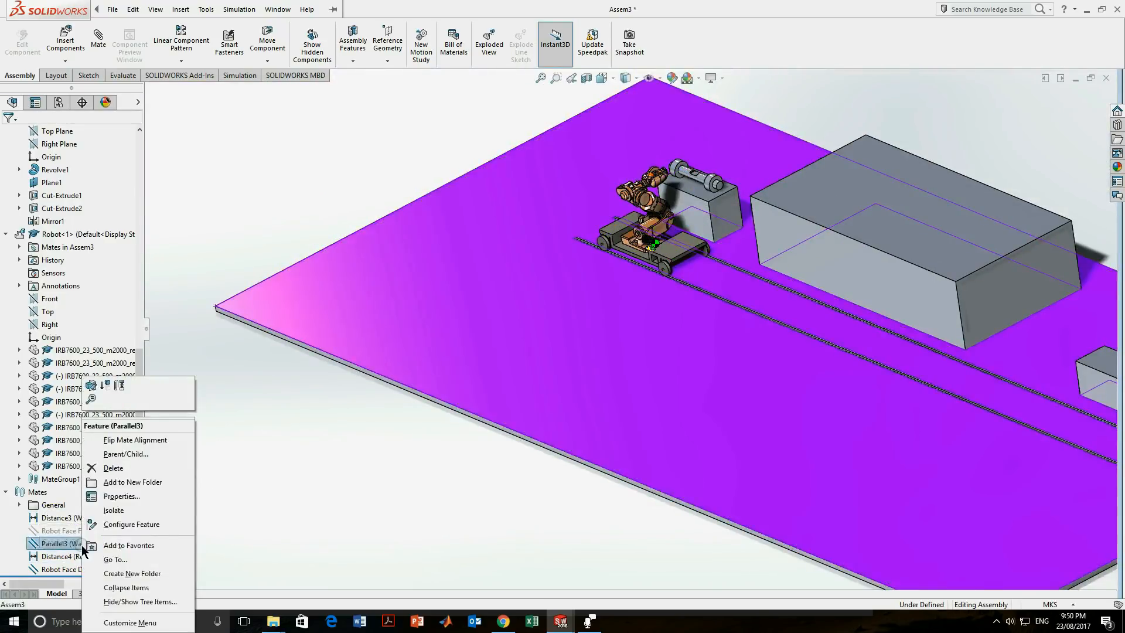
pyautogui.click(108, 385)
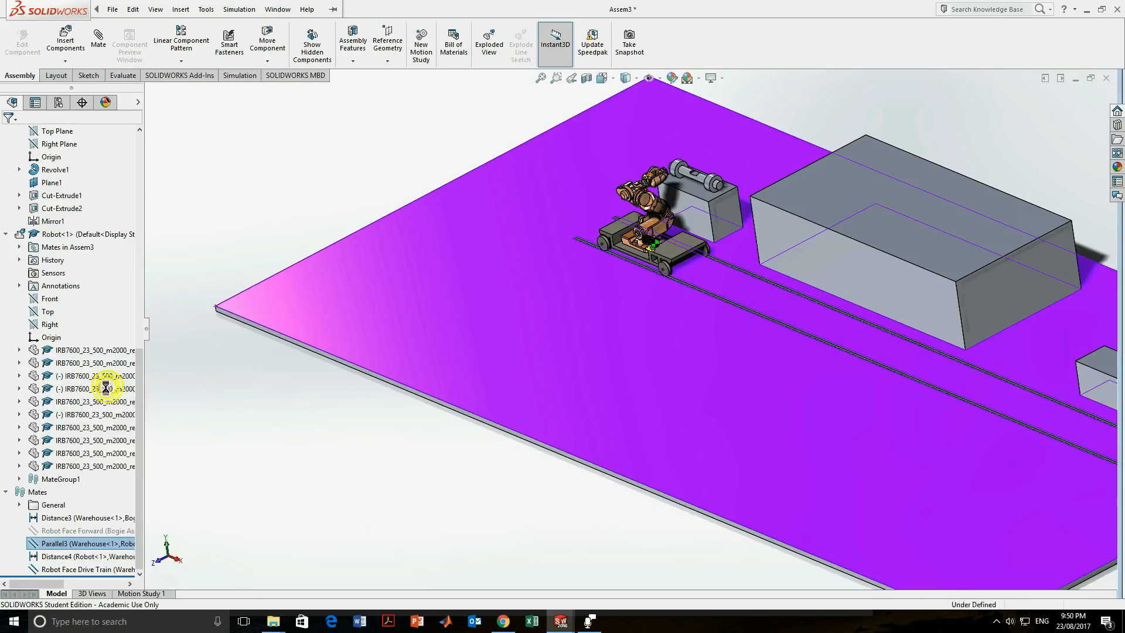
pyautogui.scroll(-5, 556, 218)
pyautogui.click(460, 186)
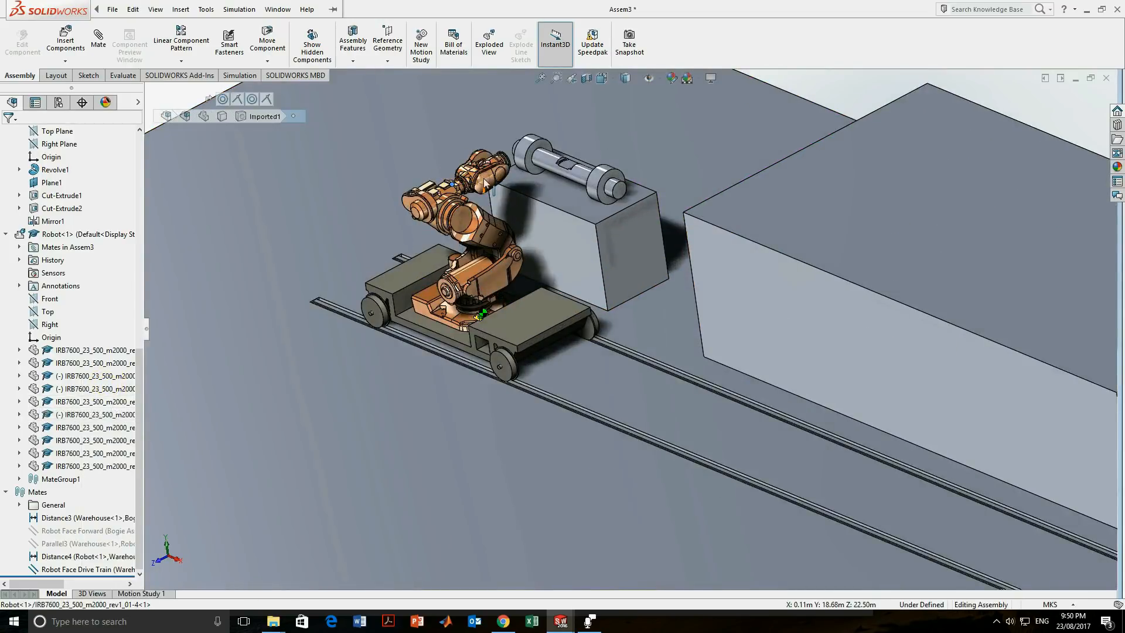
pyautogui.click(502, 311)
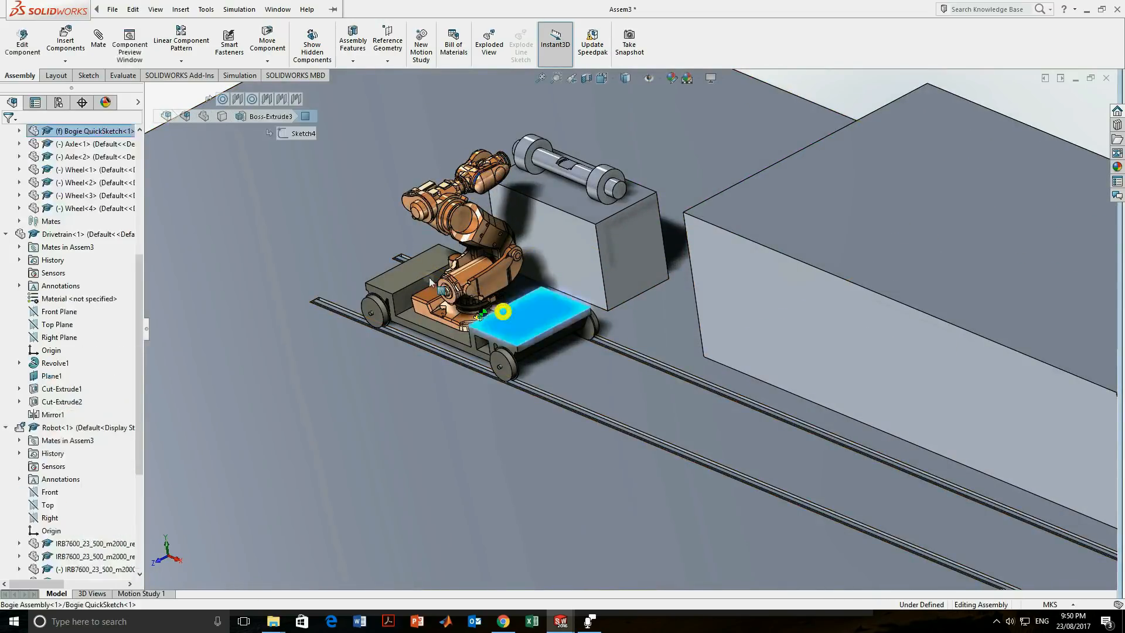
# Suppress the Distance4 mate between the robot and the warehouse.
pyautogui.click(466, 273)
pyautogui.scroll(-5, 93, 479)
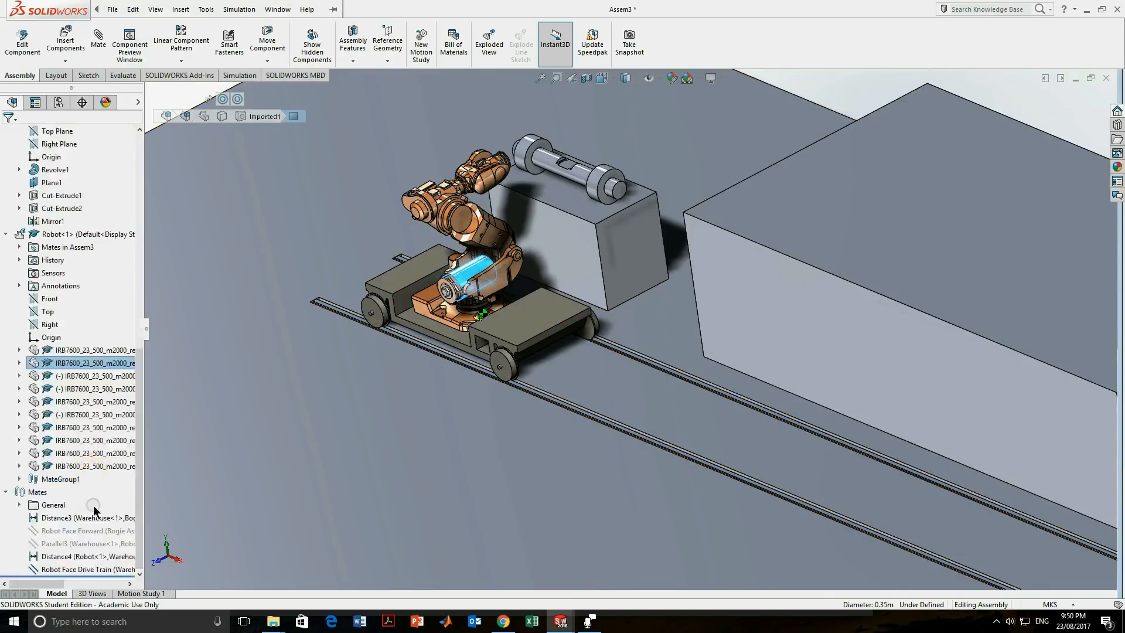
pyautogui.click(76, 556)
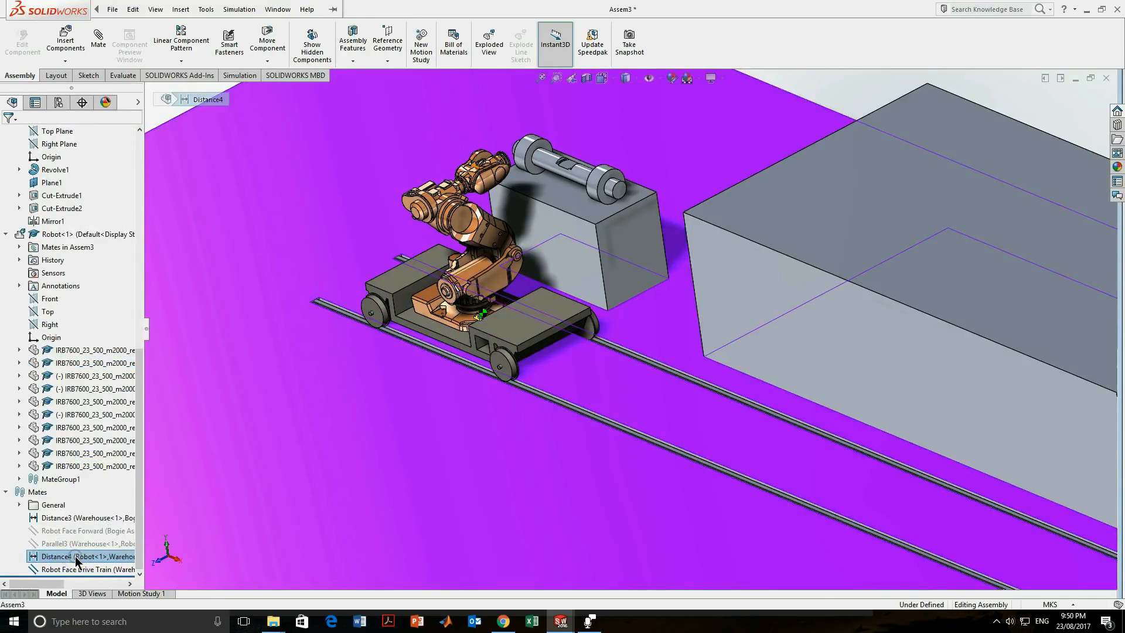
pyautogui.rightClick(76, 558)
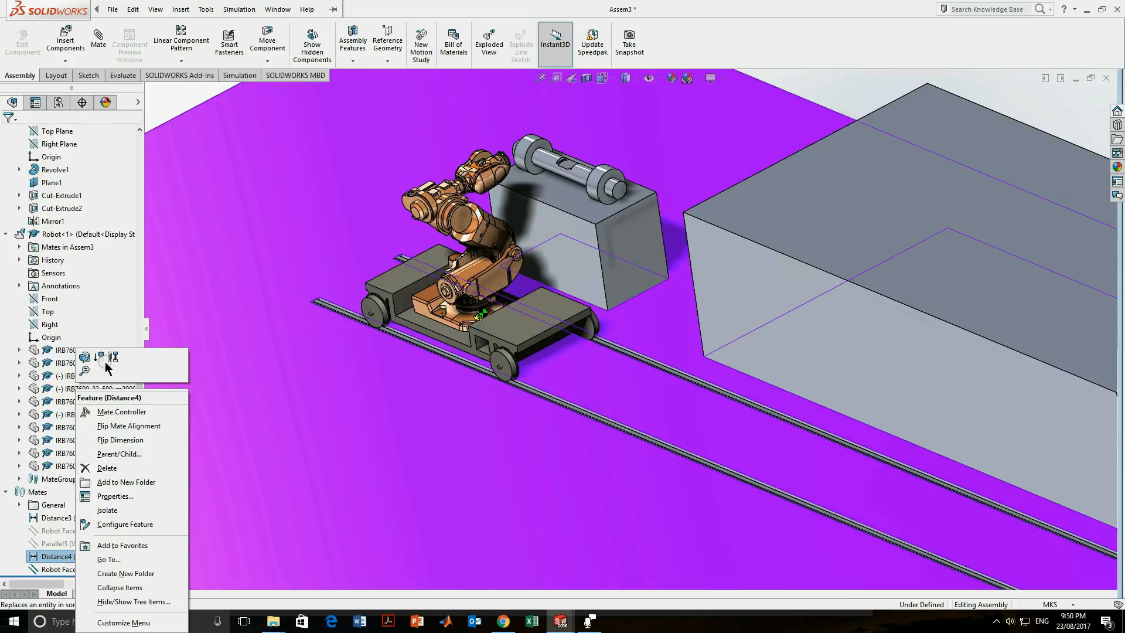
pyautogui.click(114, 468)
# Move the robot's arm segments freehand until the wrist flange rests over the cut-out in the drivetrain shaft.
pyautogui.moveTo(489, 199); pyautogui.dragTo(494, 150)
pyautogui.scroll(-6, 527, 117)
pyautogui.moveTo(623, 178); pyautogui.dragTo(771, 160, button='middle')
pyautogui.moveTo(717, 153); pyautogui.dragTo(756, 265)
pyautogui.moveTo(477, 322); pyautogui.dragTo(447, 326)
pyautogui.click(508, 209)
pyautogui.moveTo(505, 219); pyautogui.dragTo(563, 240)
pyautogui.moveTo(643, 211); pyautogui.dragTo(656, 234)
pyautogui.moveTo(589, 206)
pyautogui.mouseDown()
pyautogui.moveTo(599, 237)
pyautogui.moveTo(596, 222)
pyautogui.mouseUp()
pyautogui.click(508, 170)
pyautogui.moveTo(326, 249); pyautogui.dragTo(345, 240)
pyautogui.moveTo(670, 360); pyautogui.dragTo(711, 306, button='middle')
pyautogui.scroll(-4, 818, 242)
pyautogui.moveTo(818, 244); pyautogui.dragTo(788, 265, button='middle')
pyautogui.scroll(1, 816, 340)
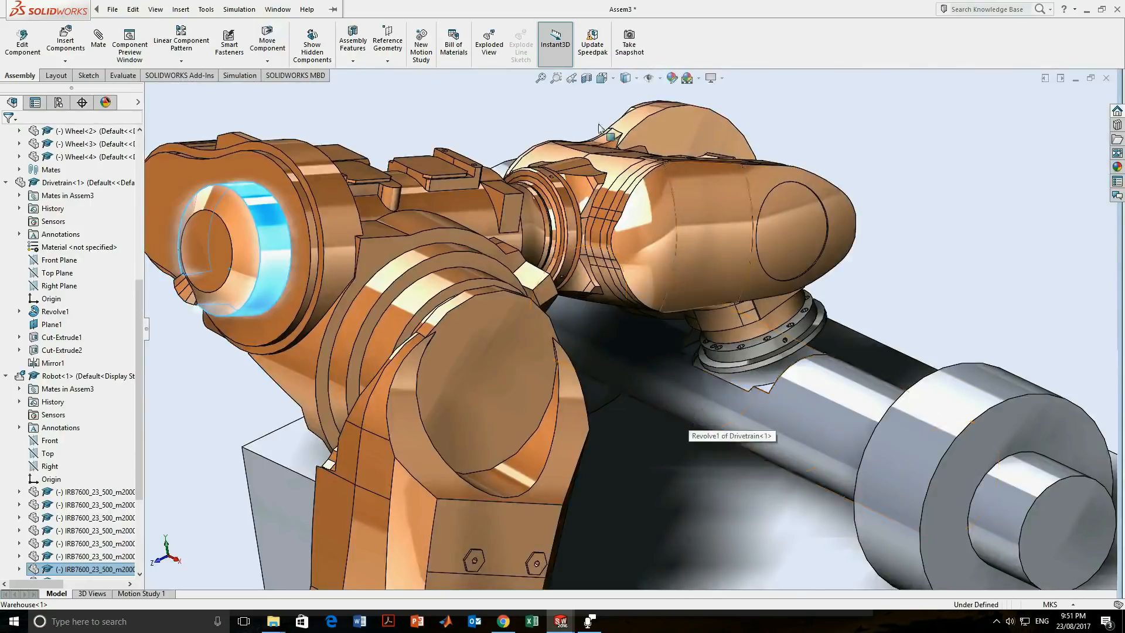
# Try to add a concentric mate between the wrist flange's cylindrical face and the arc edge of the drivetrain's cut-out.
pyautogui.click(93, 47)
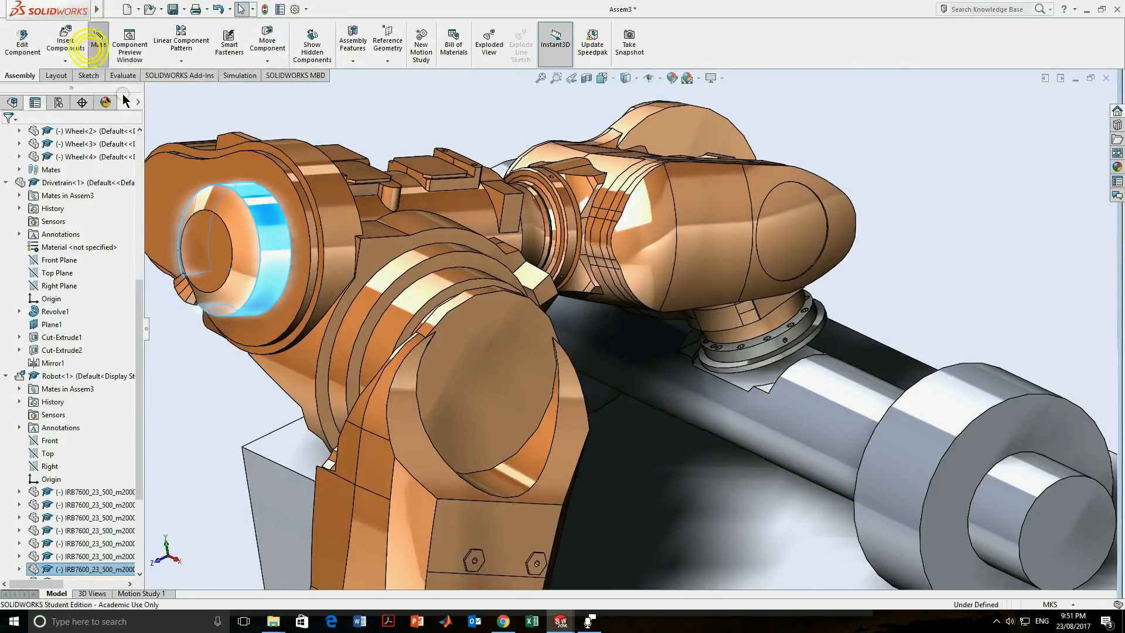
pyautogui.press('Delete')
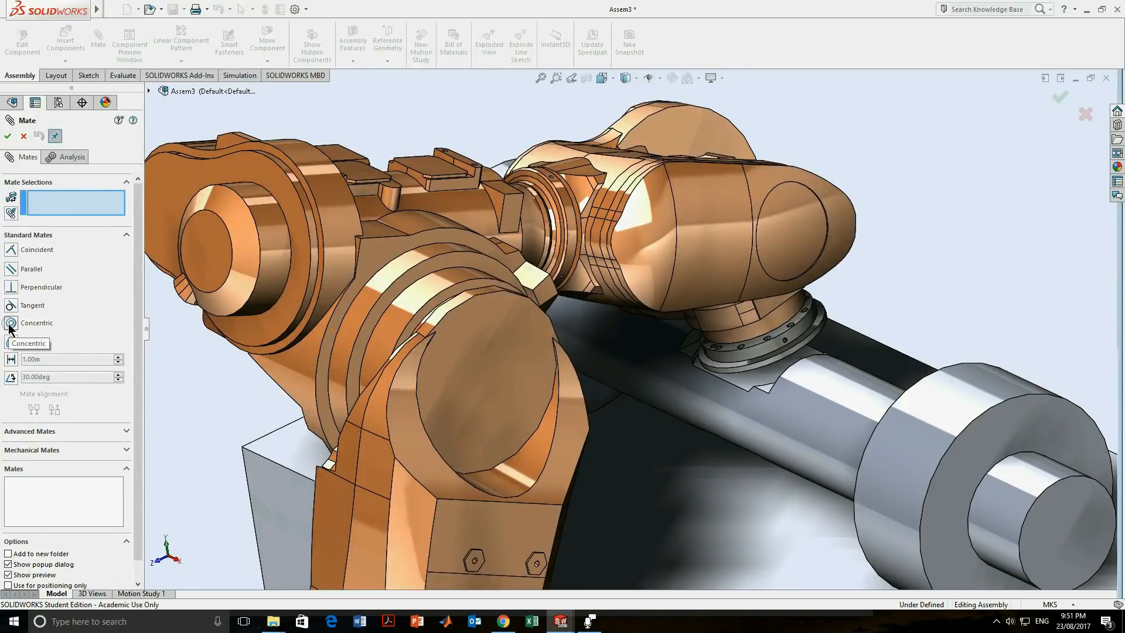
pyautogui.click(9, 324)
pyautogui.scroll(-5, 708, 344)
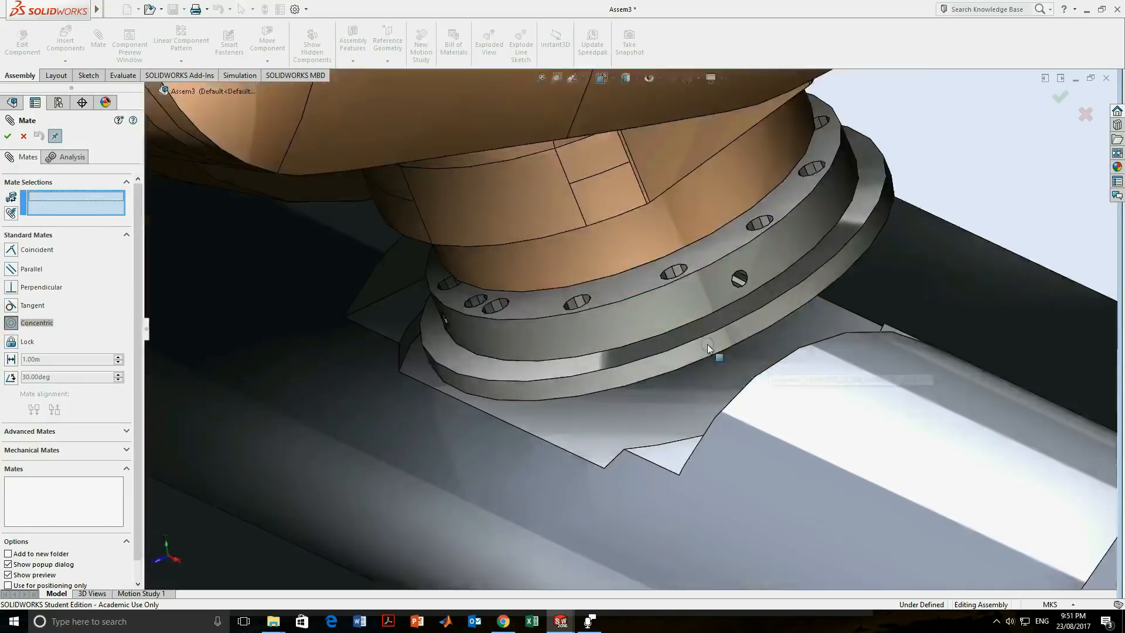
pyautogui.click(658, 301)
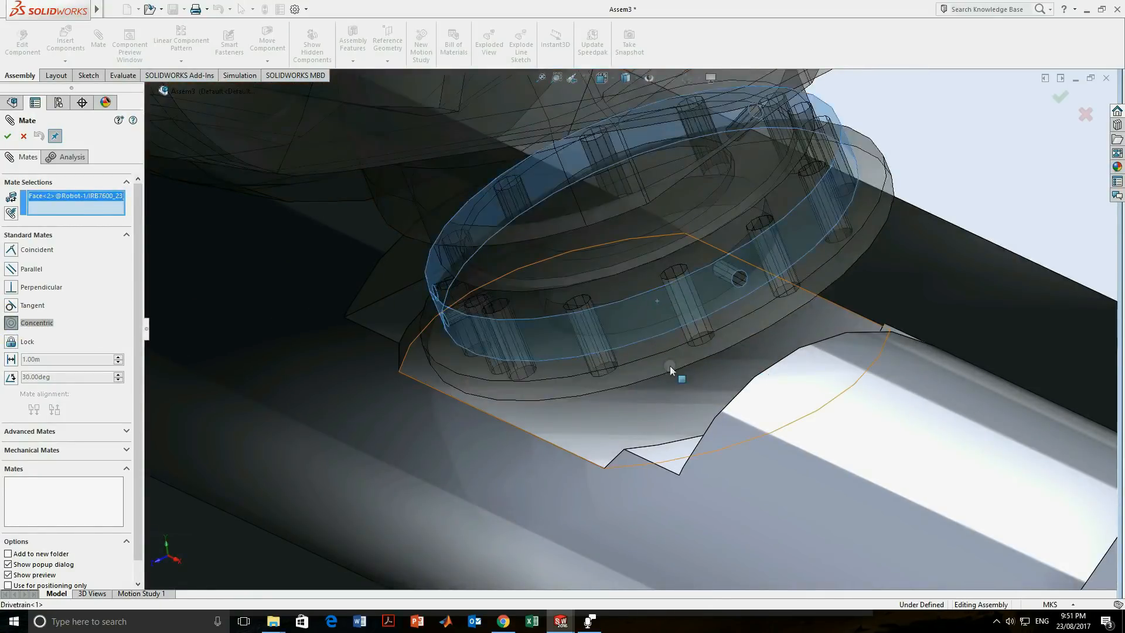
pyautogui.moveTo(669, 366); pyautogui.dragTo(737, 378, button='middle')
pyautogui.scroll(5, 779, 399)
pyautogui.moveTo(804, 412); pyautogui.dragTo(710, 384, button='middle')
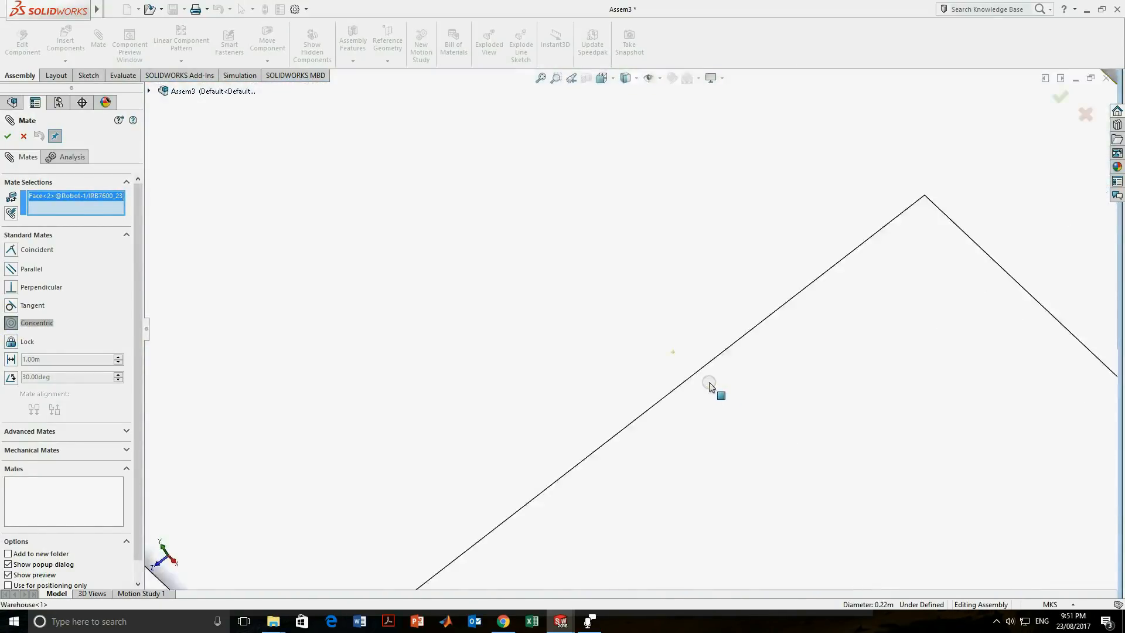
pyautogui.scroll(6, 710, 384)
pyautogui.scroll(-5, 512, 433)
pyautogui.scroll(4, 644, 137)
pyautogui.scroll(-9, 640, 175)
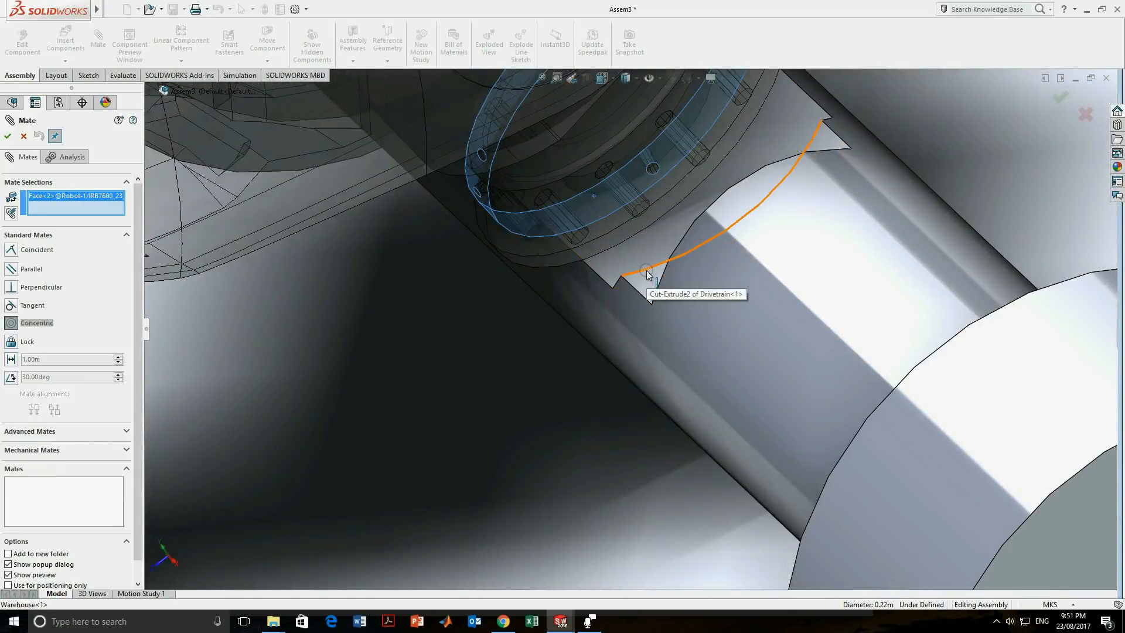
pyautogui.click(648, 273)
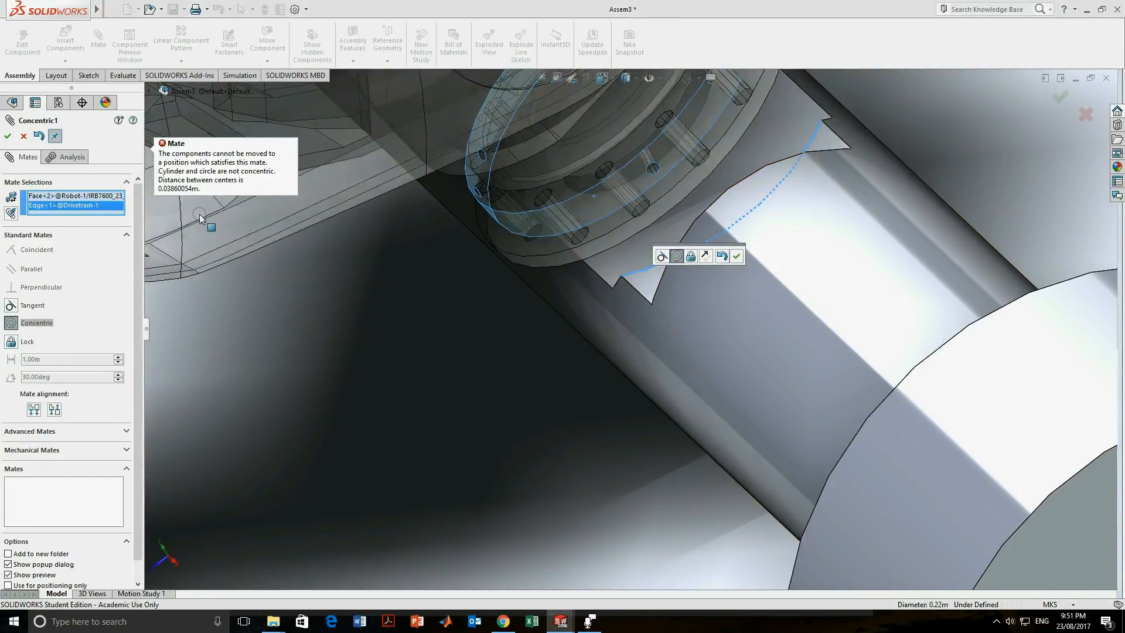
pyautogui.scroll(2, 426, 251)
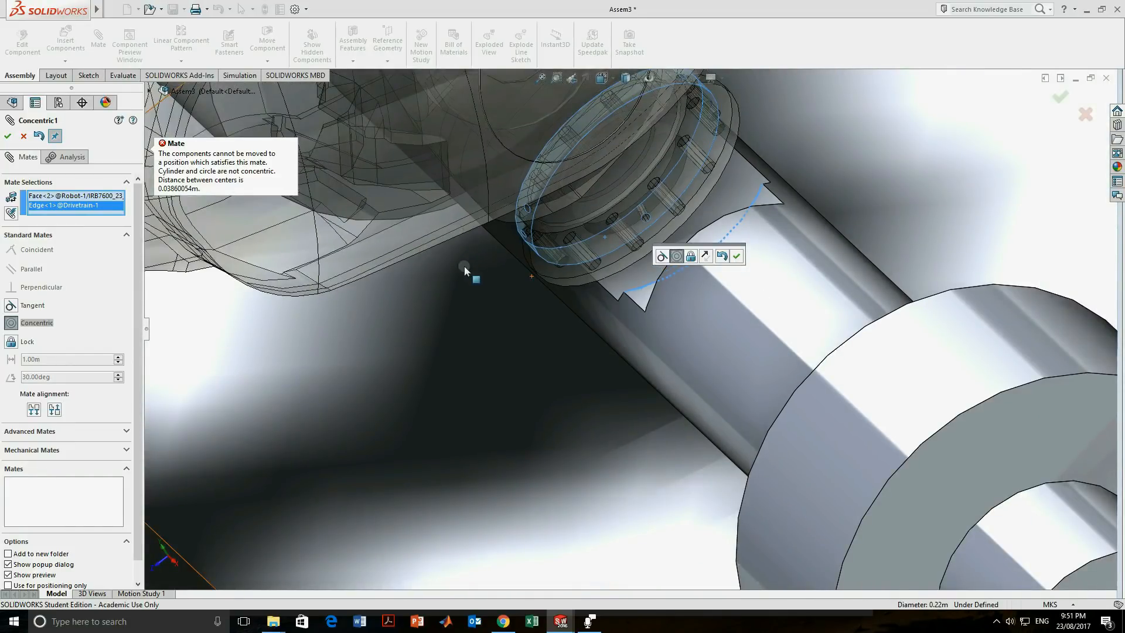
pyautogui.scroll(3, 592, 246)
pyautogui.moveTo(518, 278); pyautogui.dragTo(594, 362, button='middle')
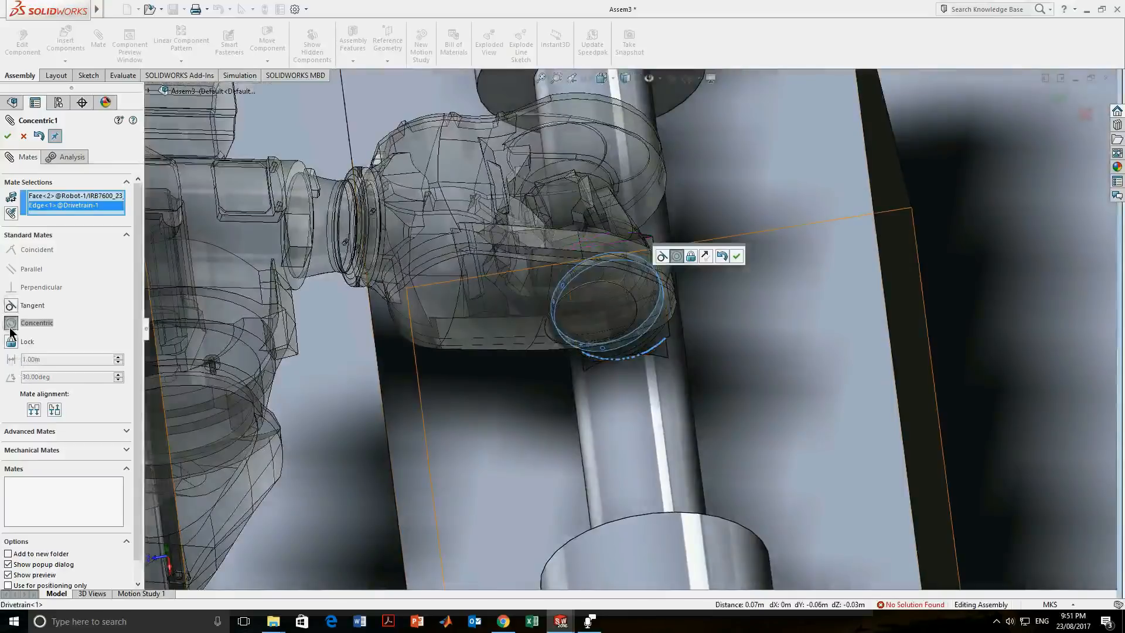
pyautogui.click(22, 137)
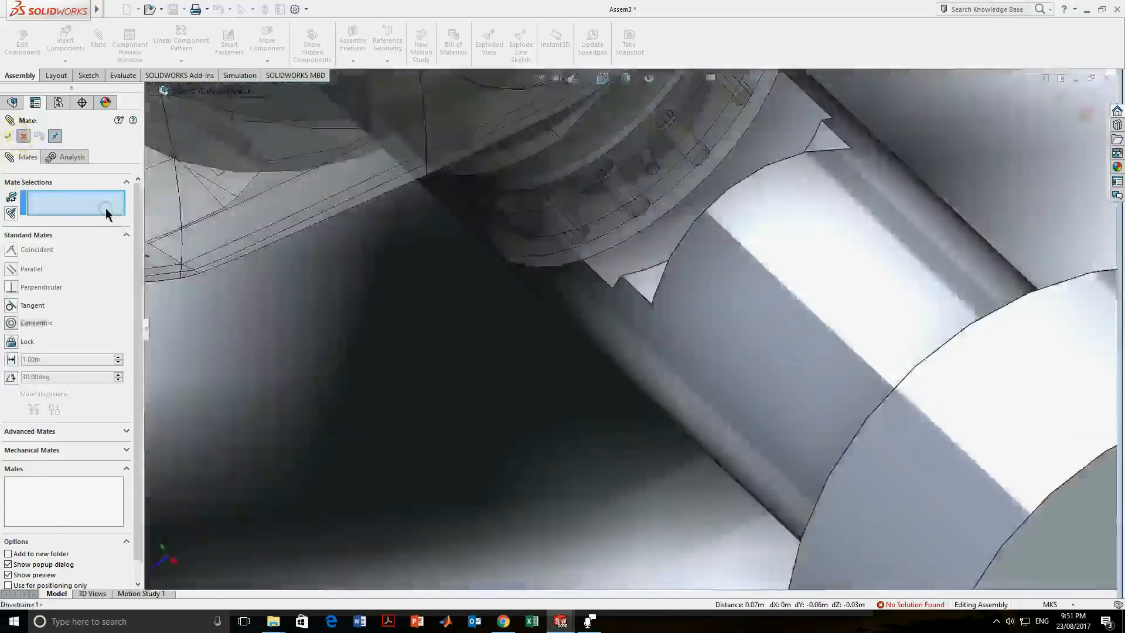
# Suppress the Distance3 mate between the warehouse and the bogie assembly.
pyautogui.scroll(5, 500, 311)
pyautogui.moveTo(481, 390); pyautogui.dragTo(543, 348, button='middle')
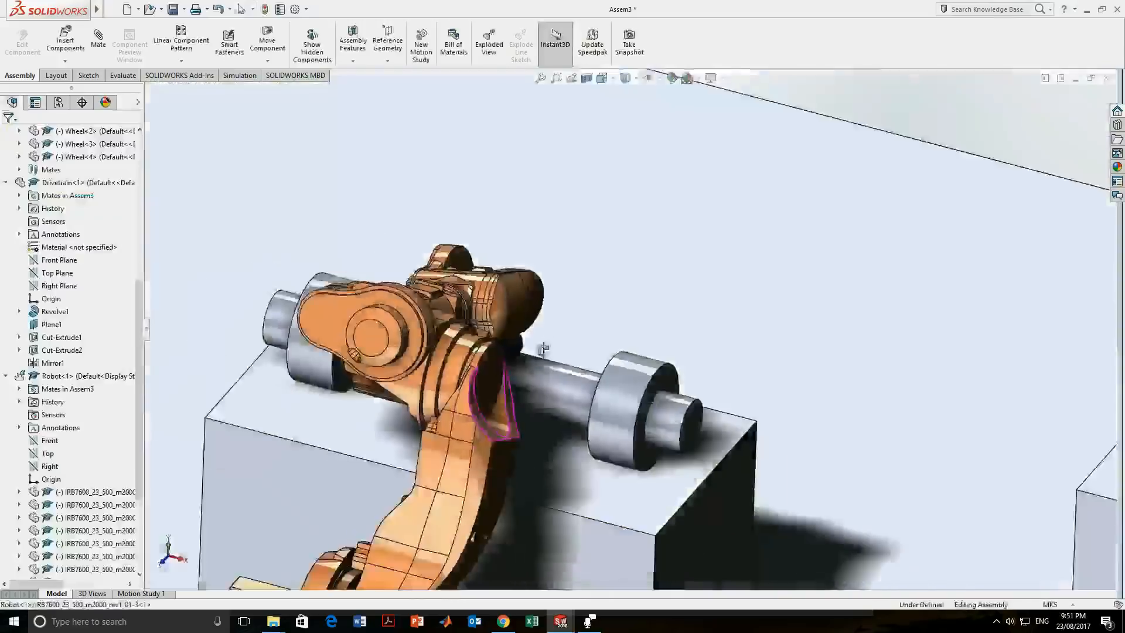
pyautogui.scroll(4, 544, 346)
pyautogui.scroll(-1, 48, 501)
pyautogui.scroll(-3, 48, 501)
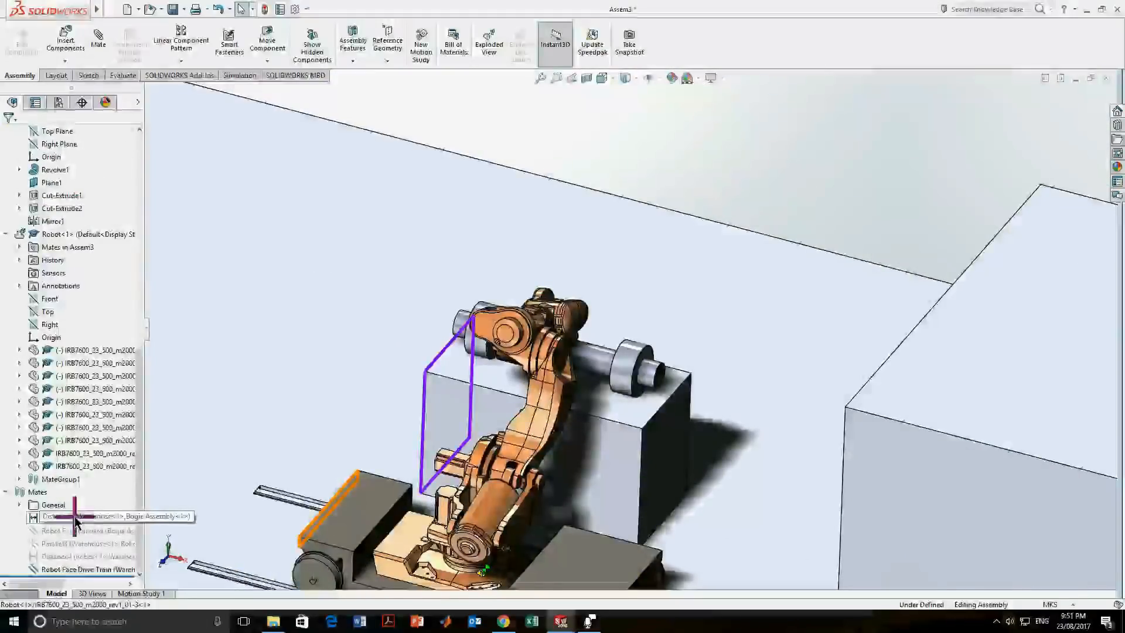
pyautogui.rightClick(70, 517)
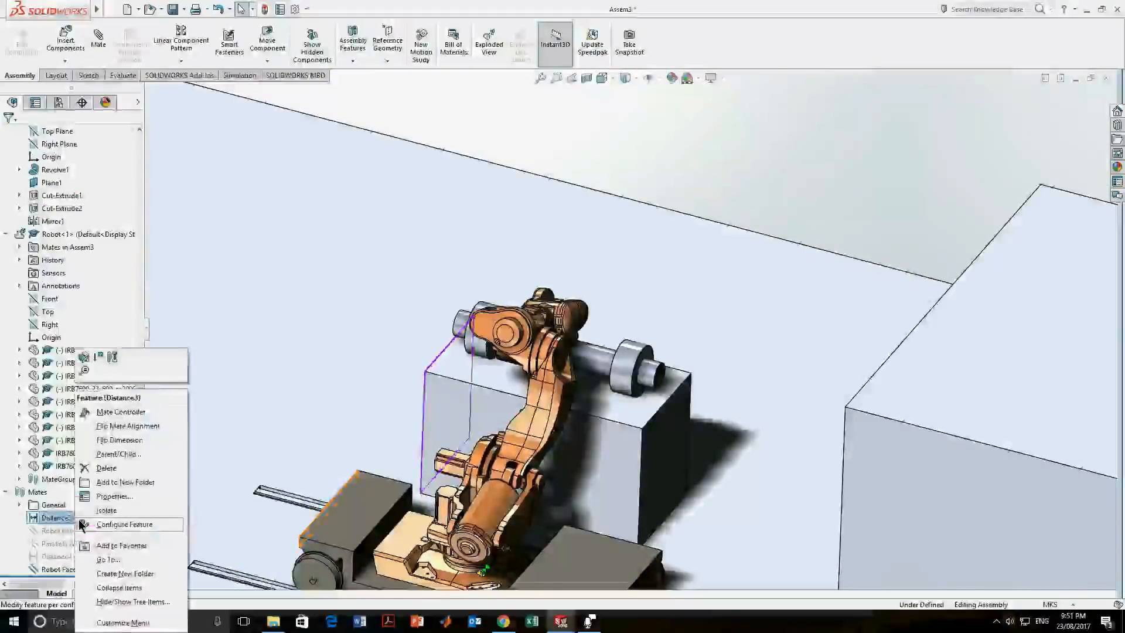
pyautogui.click(101, 366)
pyautogui.scroll(3, 335, 440)
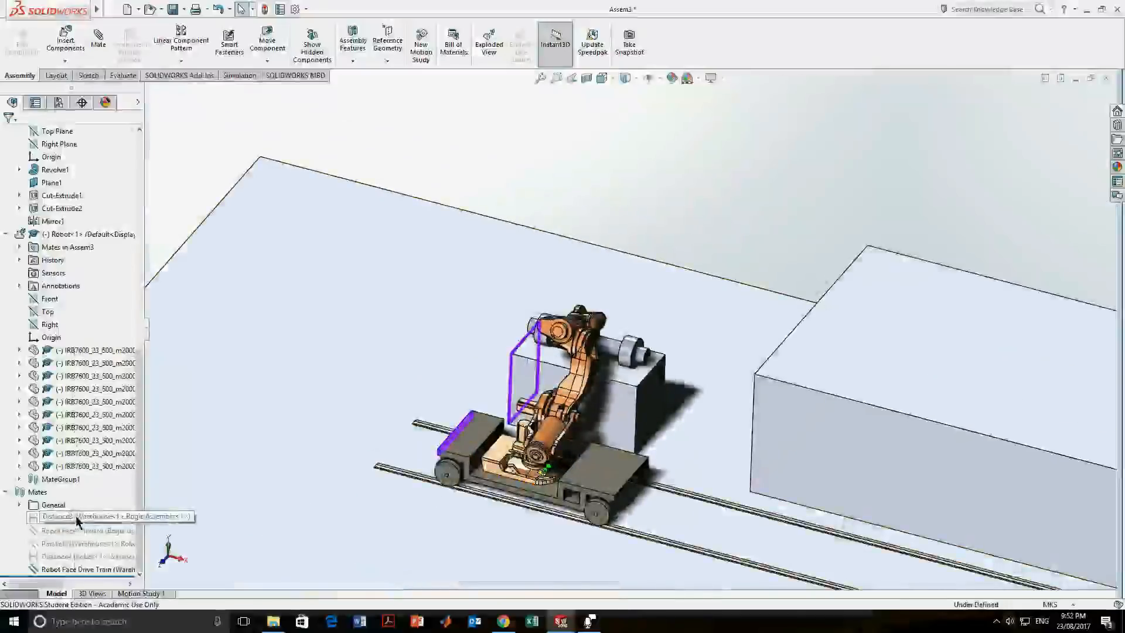
# Add a concentric mate between the wrist flange's cylindrical face and the arc edge of the drivetrain's cut-out.
pyautogui.scroll(-5, 505, 349)
pyautogui.scroll(2, 595, 346)
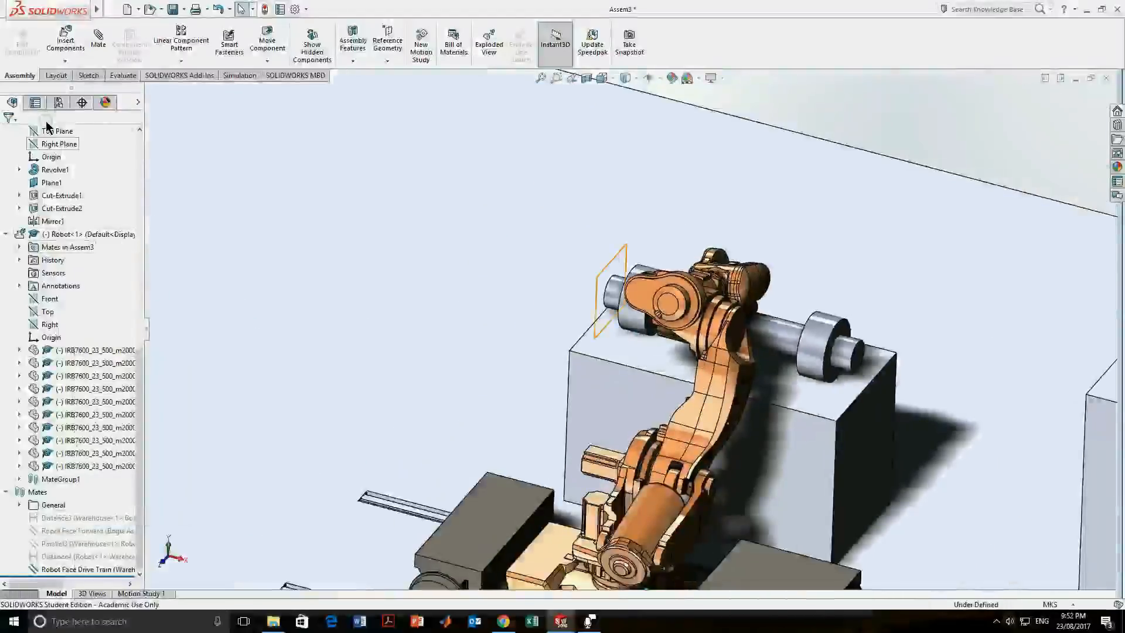
pyautogui.click(98, 41)
pyautogui.scroll(3, 693, 321)
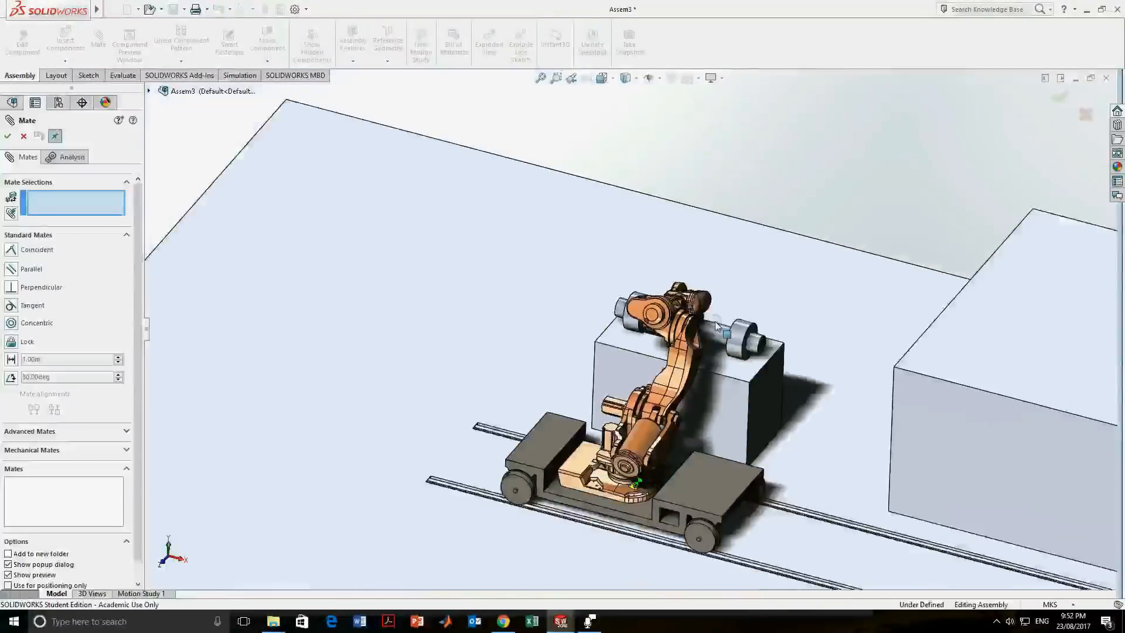
pyautogui.scroll(-8, 694, 321)
pyautogui.scroll(5, 529, 413)
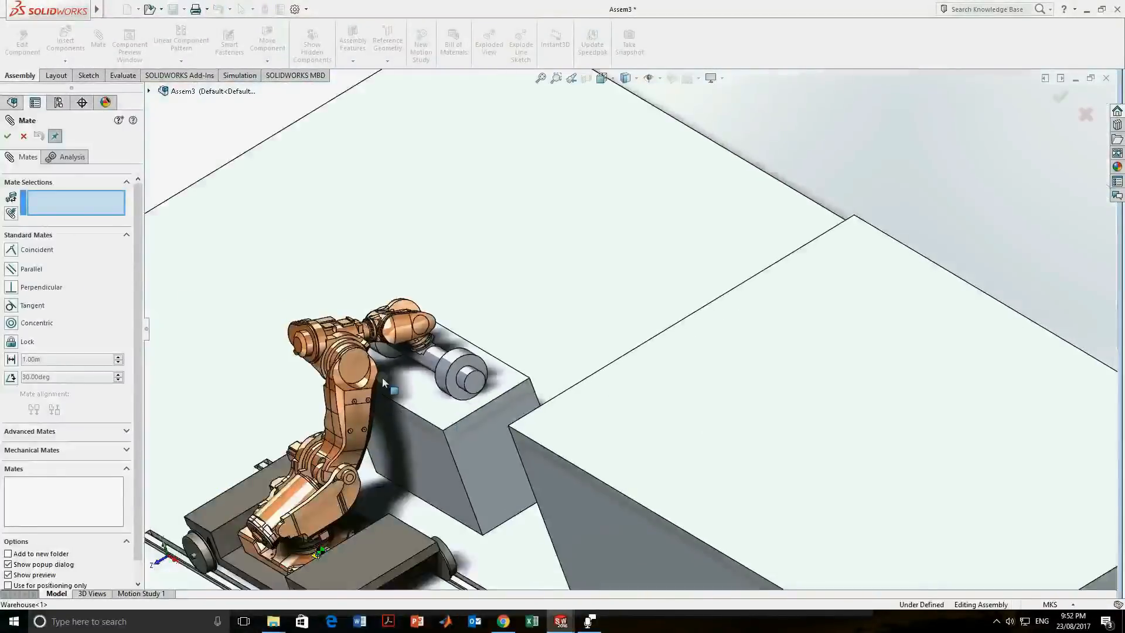
pyautogui.scroll(-6, 457, 332)
pyautogui.scroll(-2, 457, 332)
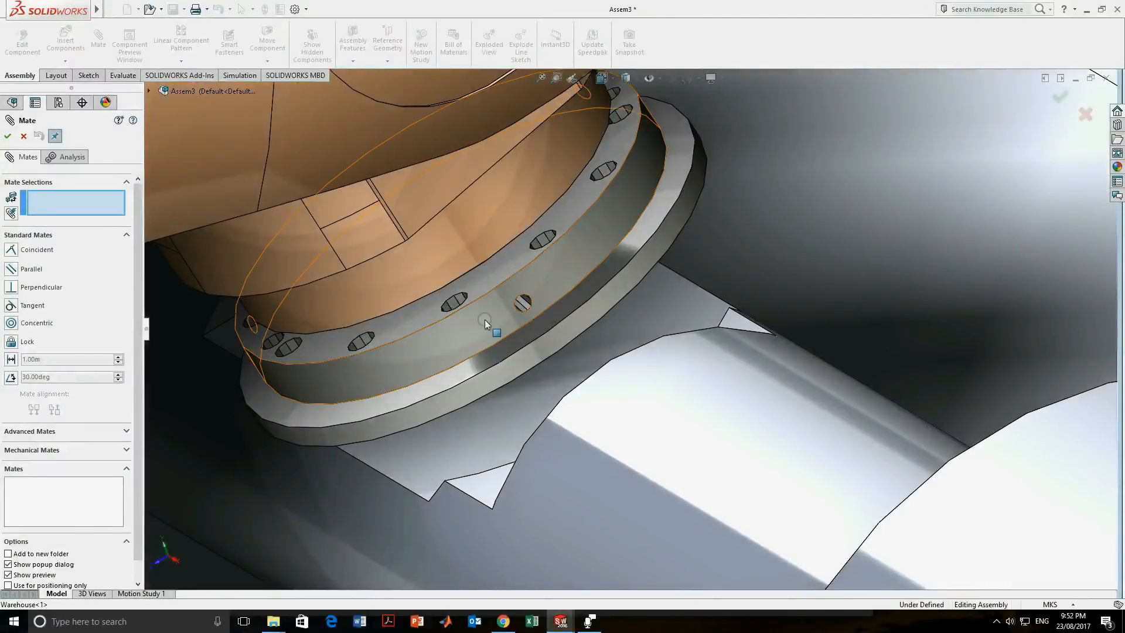
pyautogui.click(484, 326)
pyautogui.scroll(-3, 472, 429)
pyautogui.scroll(4, 472, 428)
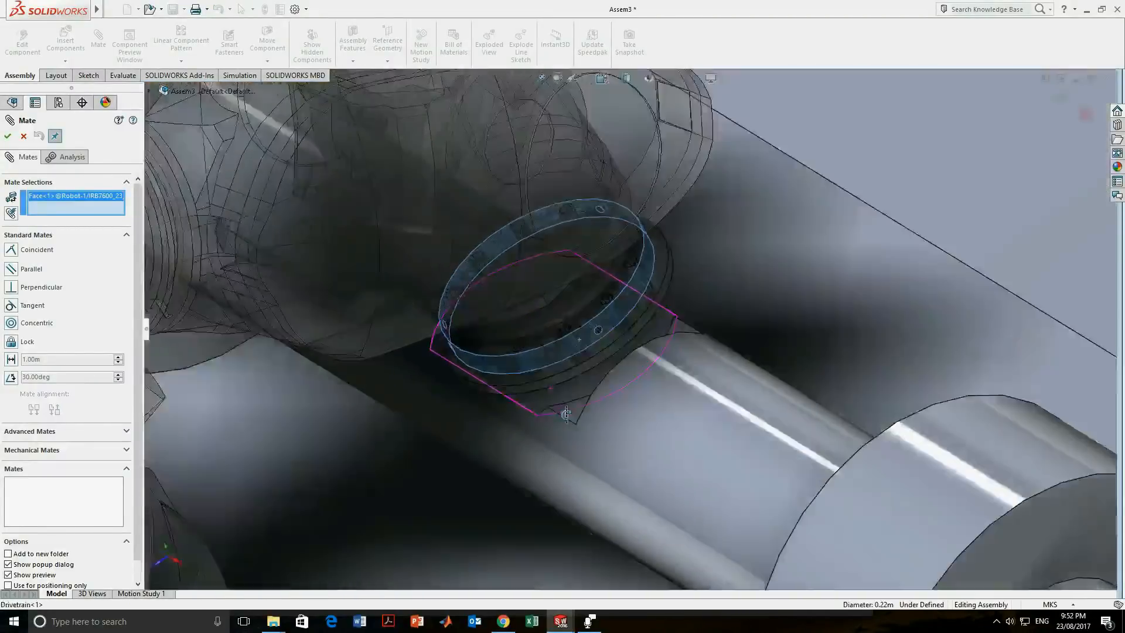
pyautogui.scroll(-2, 580, 419)
pyautogui.click(586, 404)
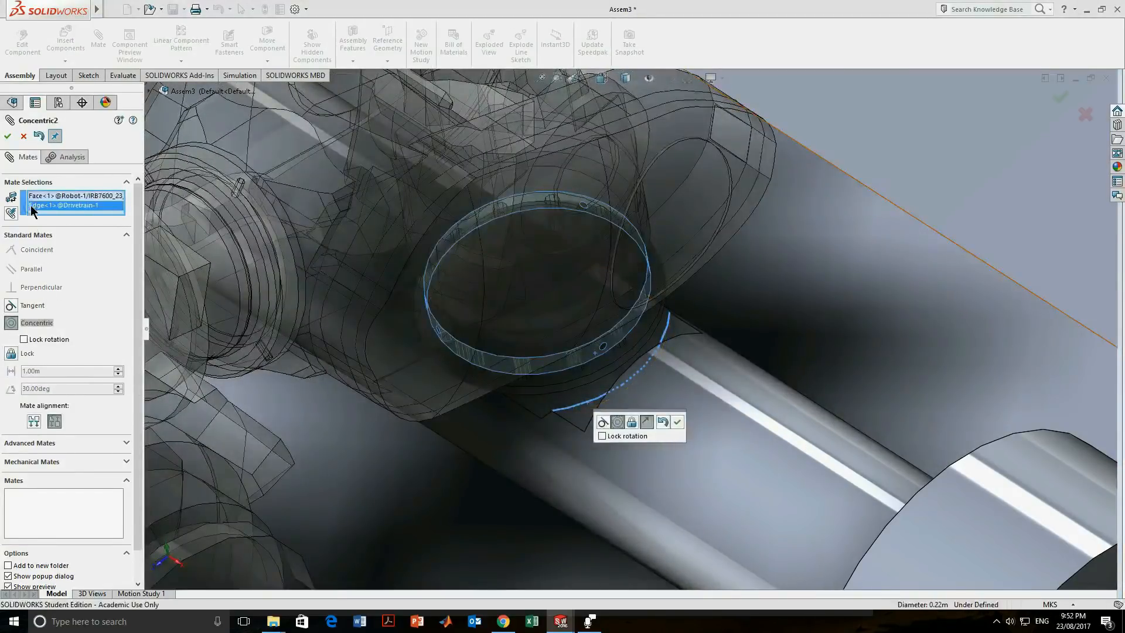
pyautogui.click(11, 140)
# Add a coincident mate between the wrist flange's end face and the flat face of the drivetrain's cut-out, and finish mating.
pyautogui.scroll(3, 580, 332)
pyautogui.moveTo(580, 333); pyautogui.dragTo(515, 352, button='middle')
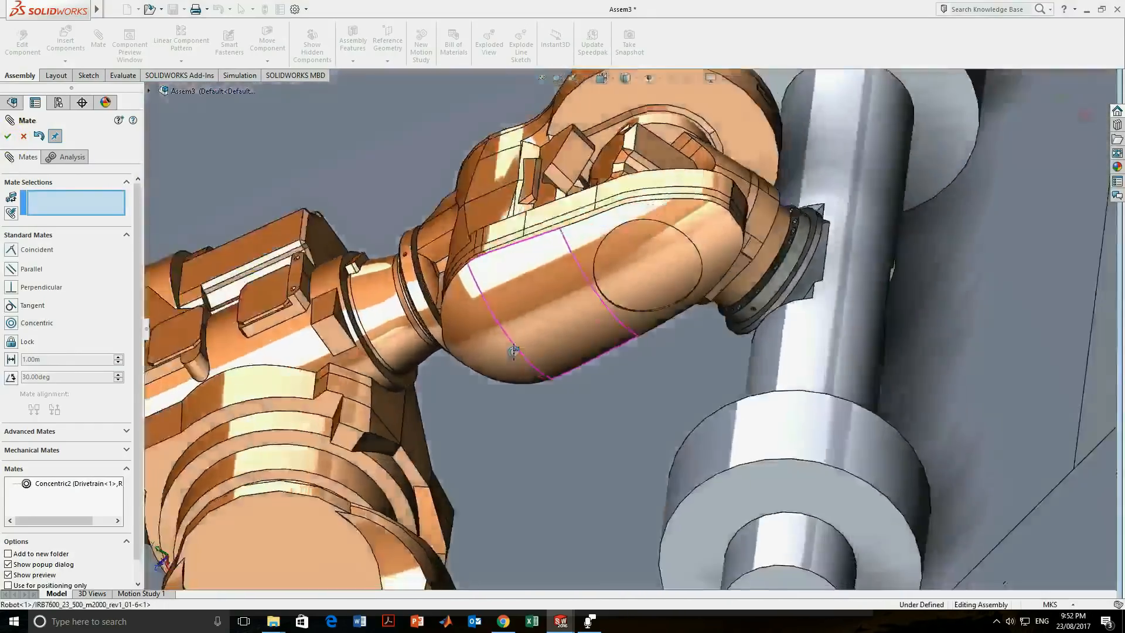
pyautogui.scroll(-2, 835, 284)
pyautogui.scroll(1, 716, 266)
pyautogui.moveTo(713, 331); pyautogui.dragTo(659, 354, button='middle')
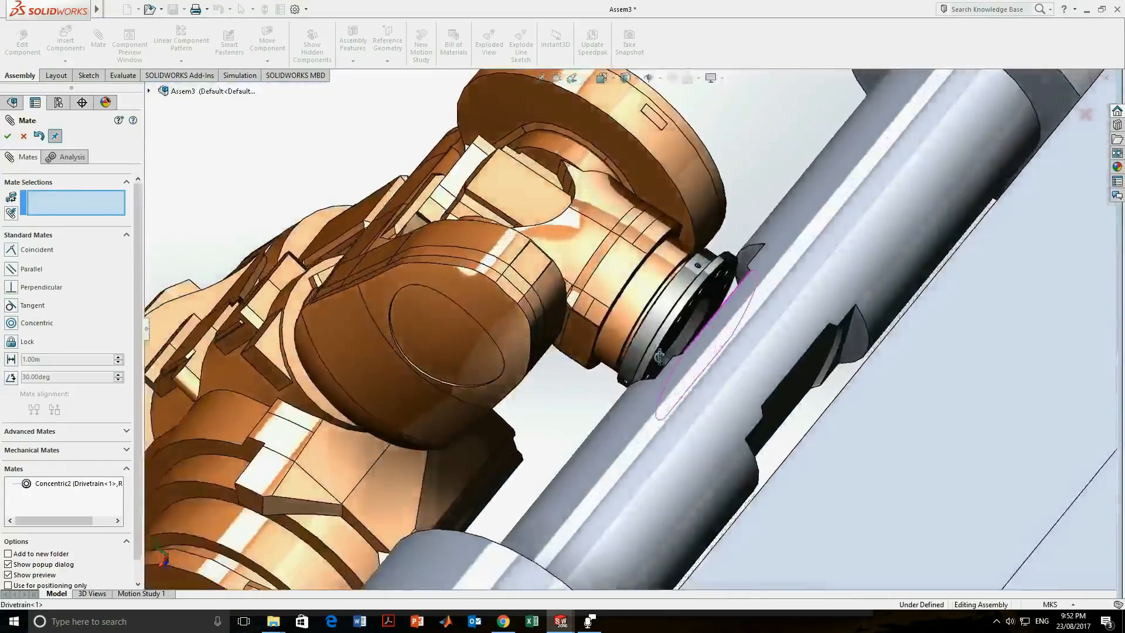
pyautogui.scroll(-3, 663, 346)
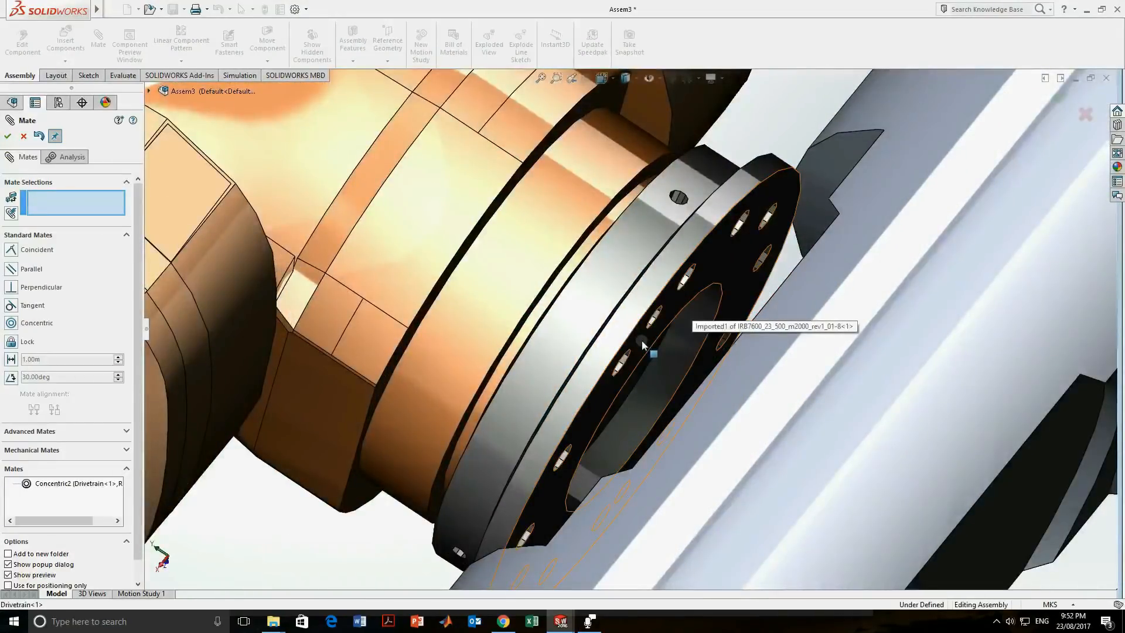
pyautogui.click(19, 248)
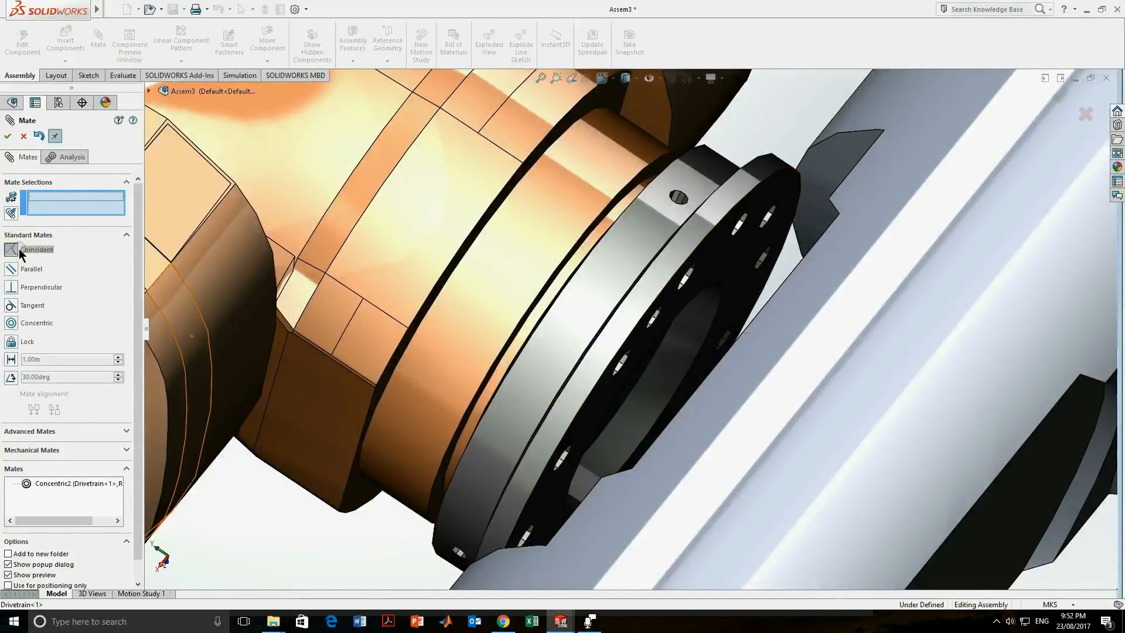
pyautogui.click(602, 386)
pyautogui.scroll(3, 620, 316)
pyautogui.moveTo(612, 319); pyautogui.dragTo(668, 364, button='middle')
pyautogui.click(621, 366)
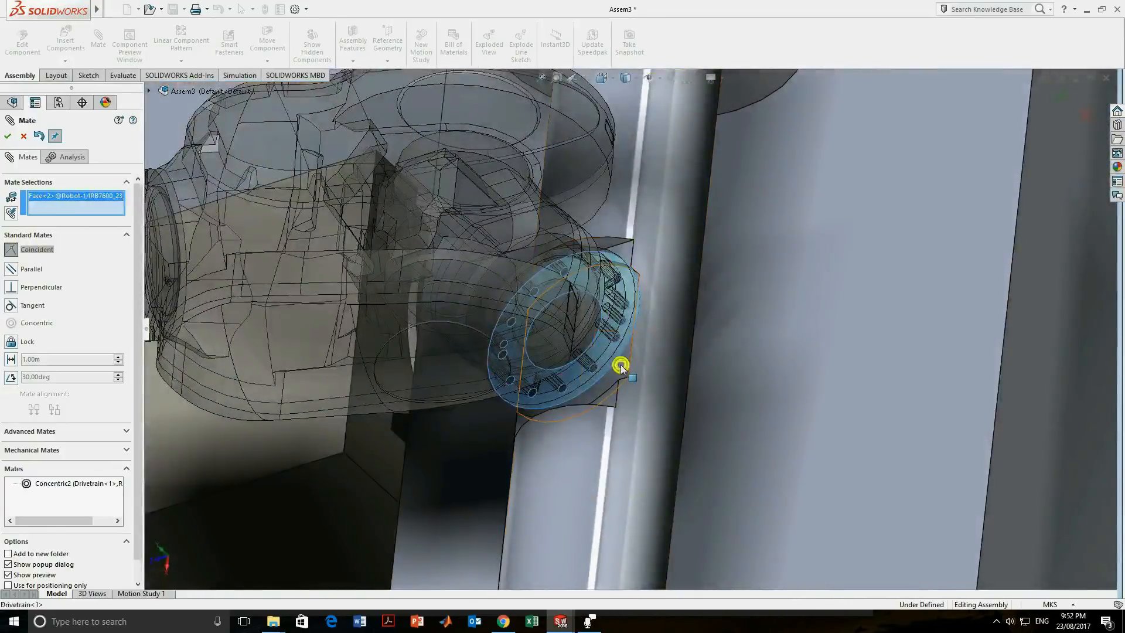
pyautogui.click(7, 136)
pyautogui.scroll(6, 475, 348)
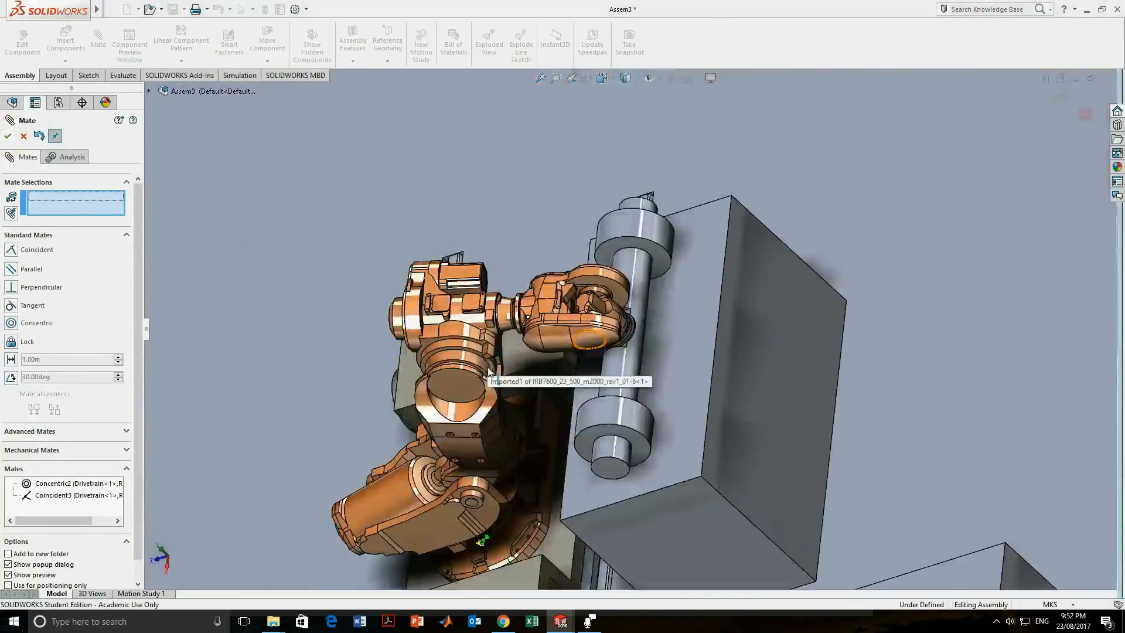
pyautogui.moveTo(523, 342); pyautogui.dragTo(546, 329, button='middle')
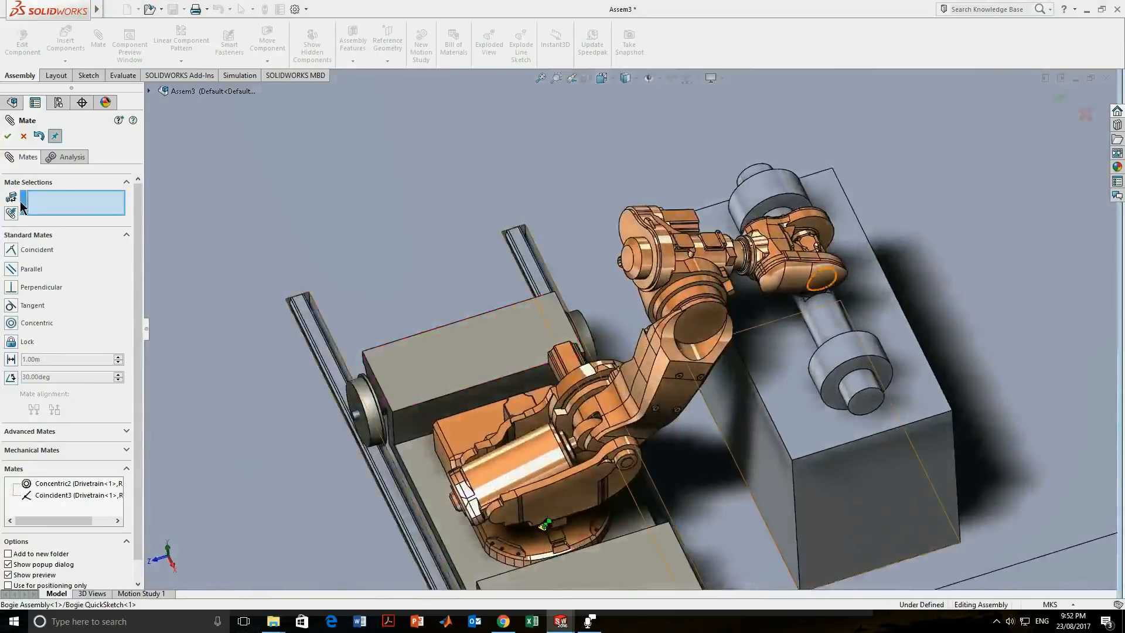
pyautogui.click(7, 137)
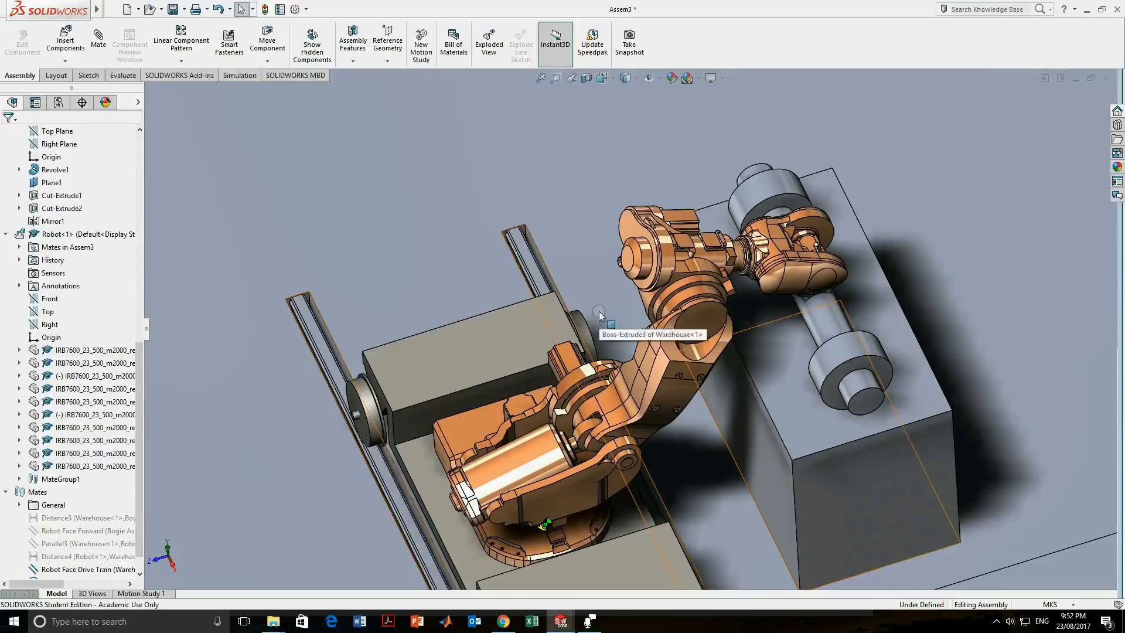
# Add a parallel mate between the drivetrain's flat end face and the round side face at the robot's elbow, and finish mating.
pyautogui.scroll(2, 639, 306)
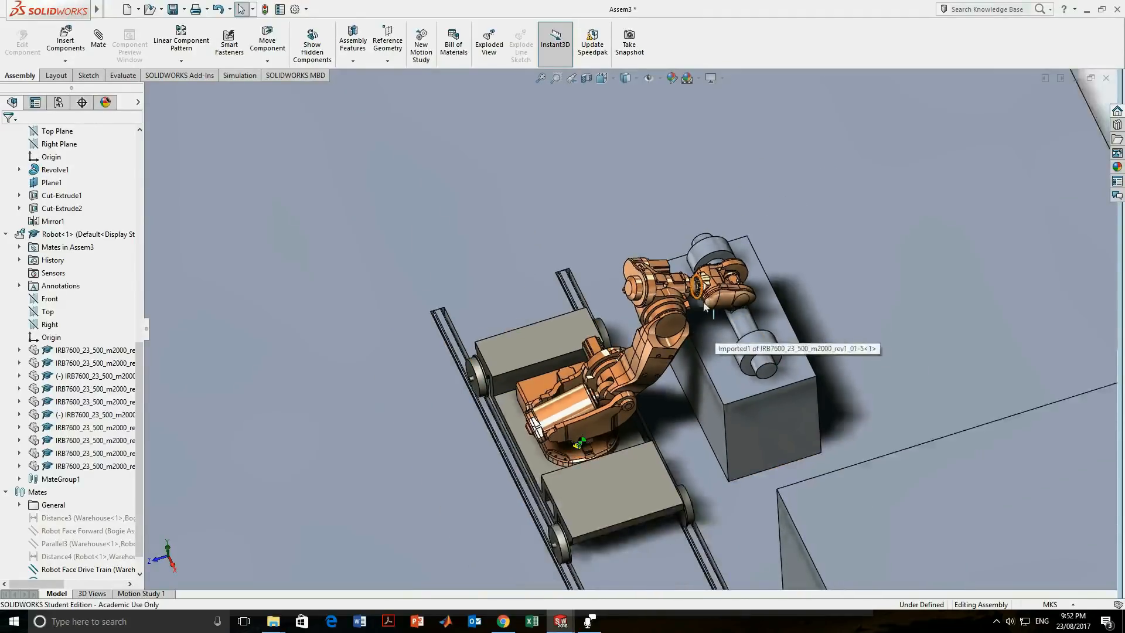
pyautogui.click(96, 41)
pyautogui.click(9, 270)
pyautogui.click(766, 375)
pyautogui.scroll(-5, 753, 397)
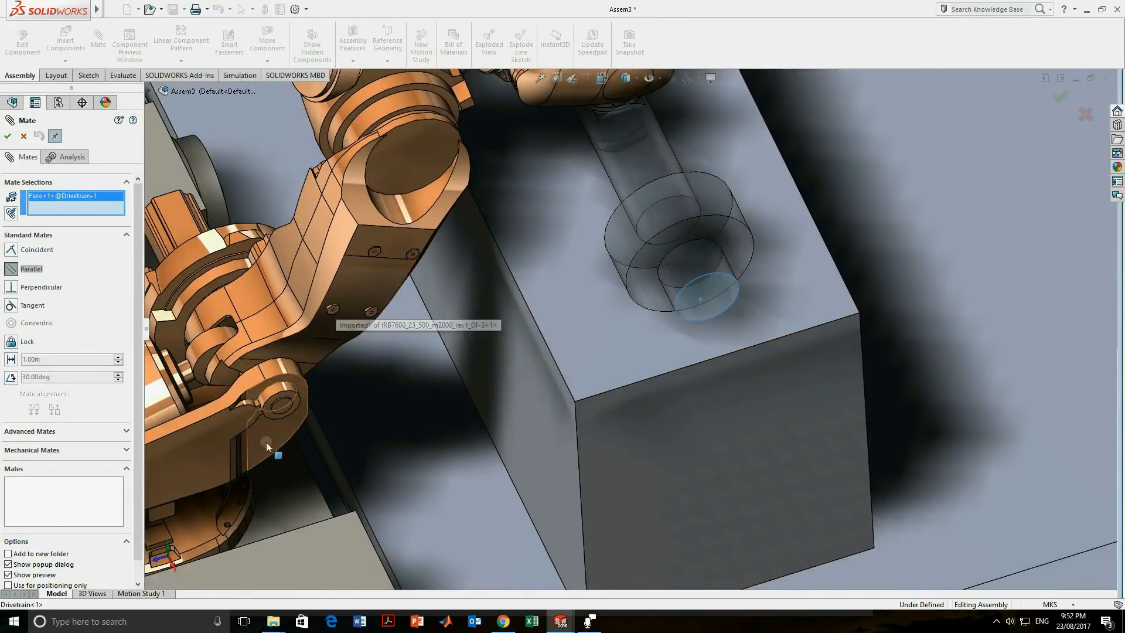
pyautogui.scroll(2, 437, 244)
pyautogui.click(500, 214)
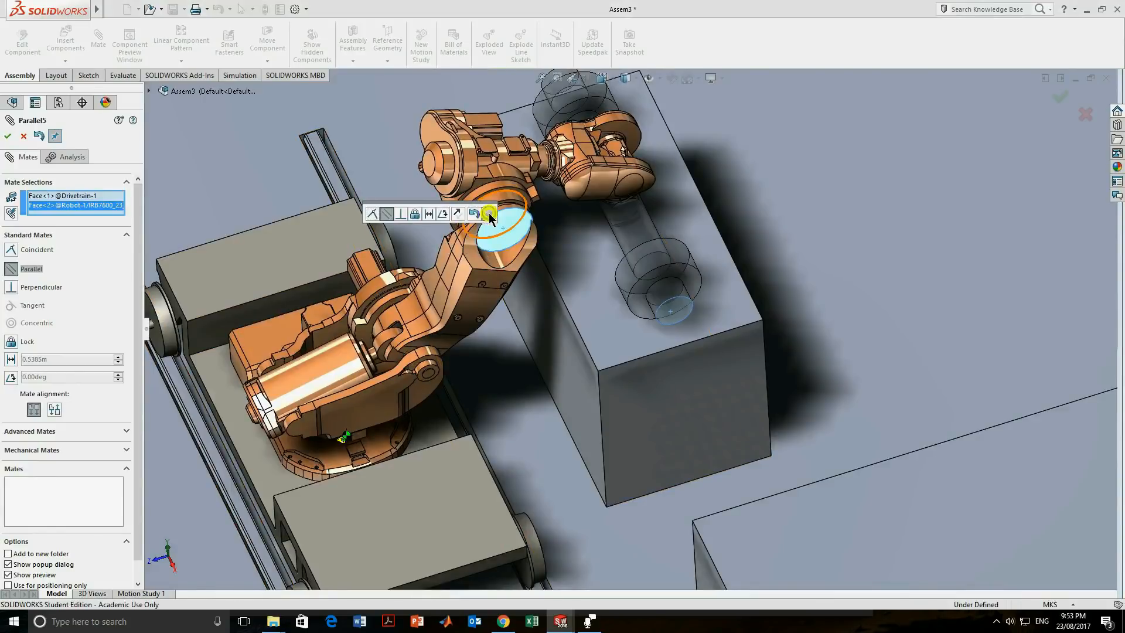
pyautogui.click(488, 213)
pyautogui.click(10, 138)
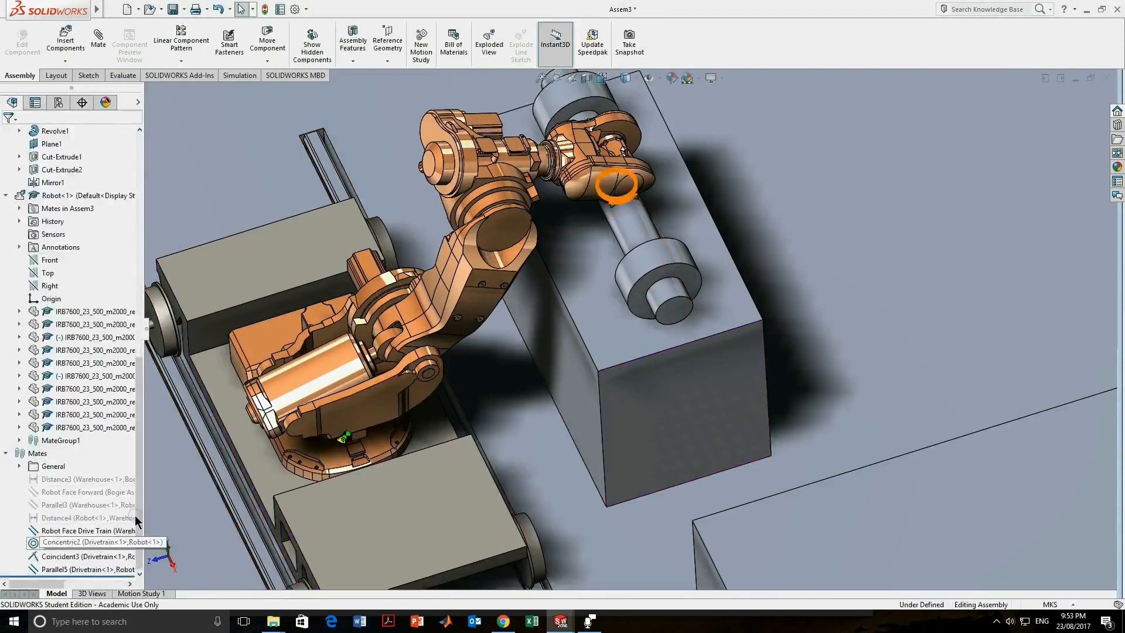
# Group the Concentric2, Coincident3 and Parallel5 mates in a new folder named Pick Up Drive Train and expand it.
pyautogui.click(69, 570)
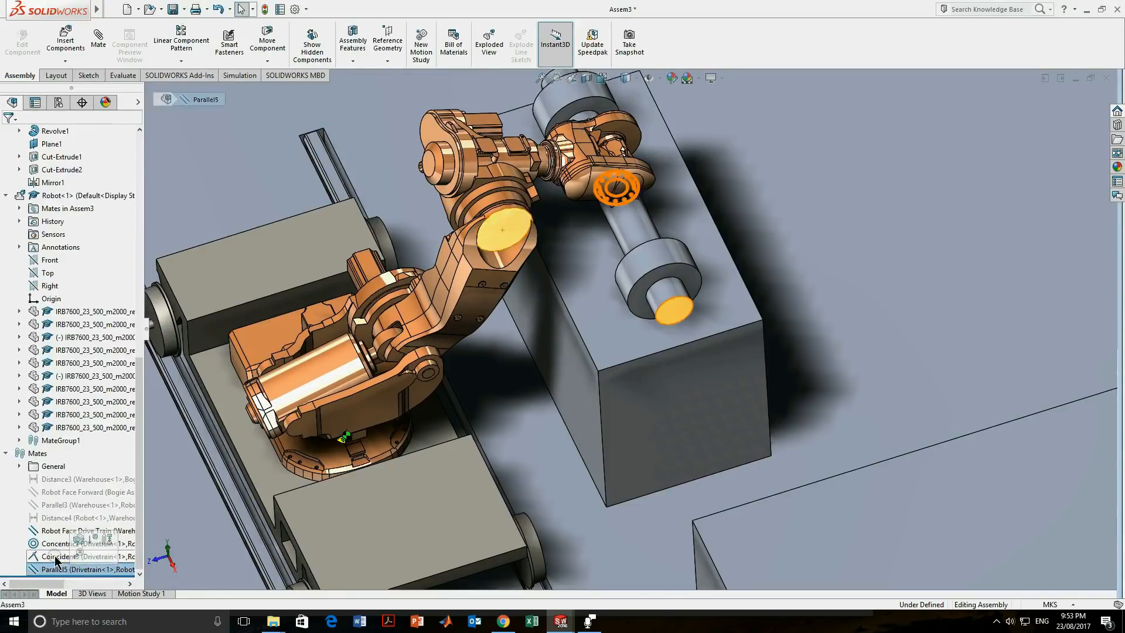
pyautogui.keyDown('ctrl'); pyautogui.click(56, 556); pyautogui.keyUp('ctrl')
pyautogui.keyDown('ctrl'); pyautogui.click(59, 544); pyautogui.keyUp('ctrl')
pyautogui.rightClick(58, 545)
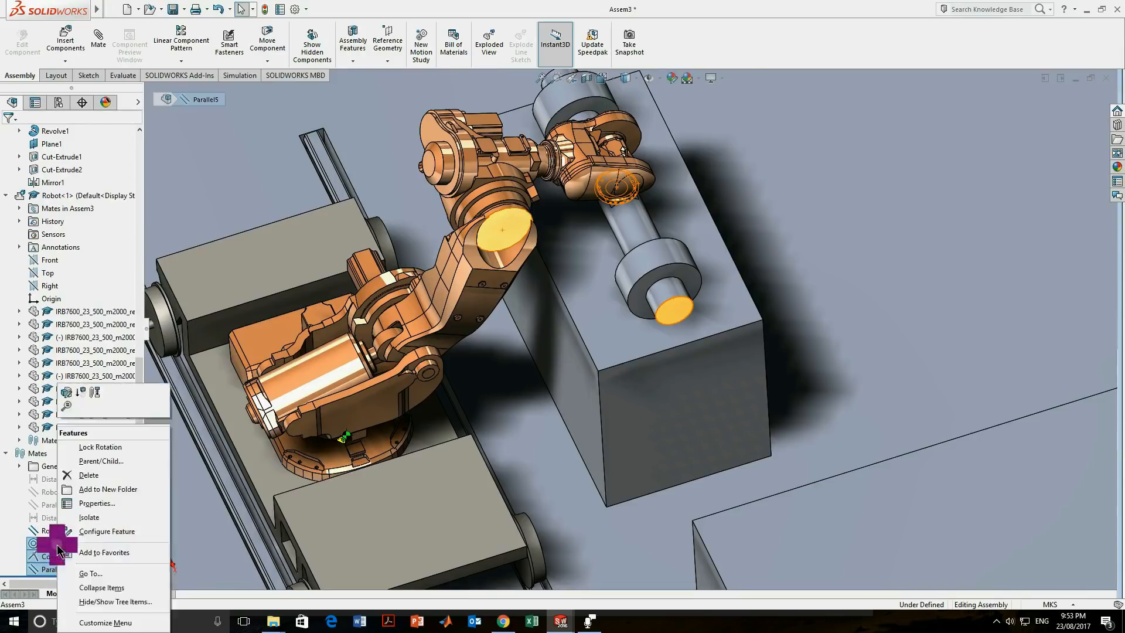
pyautogui.click(109, 489)
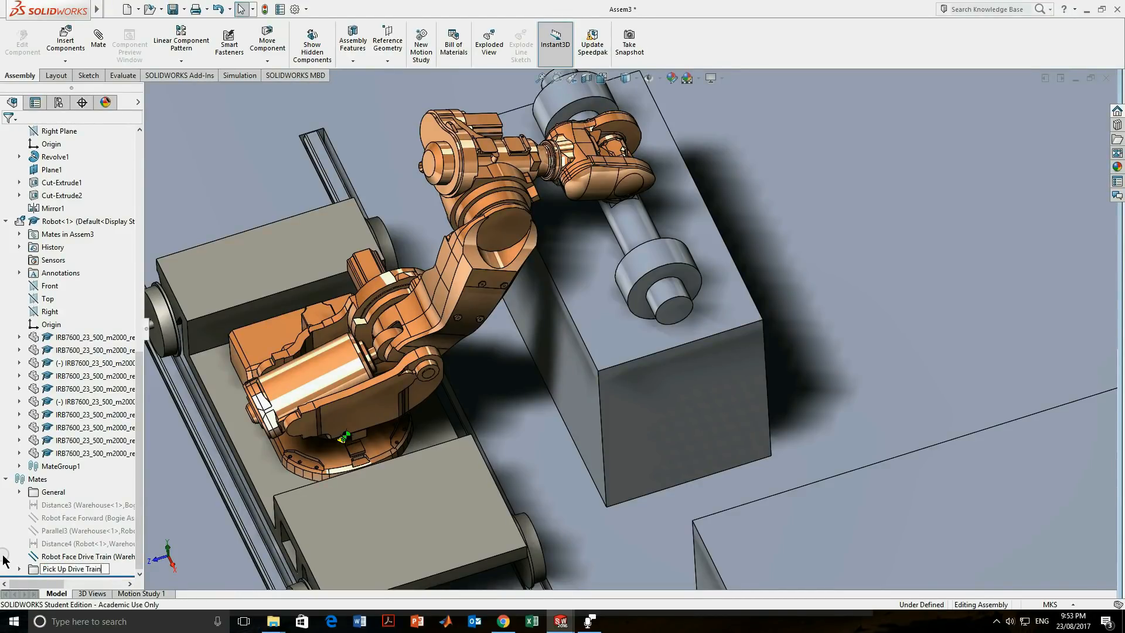
pyautogui.press('Return')
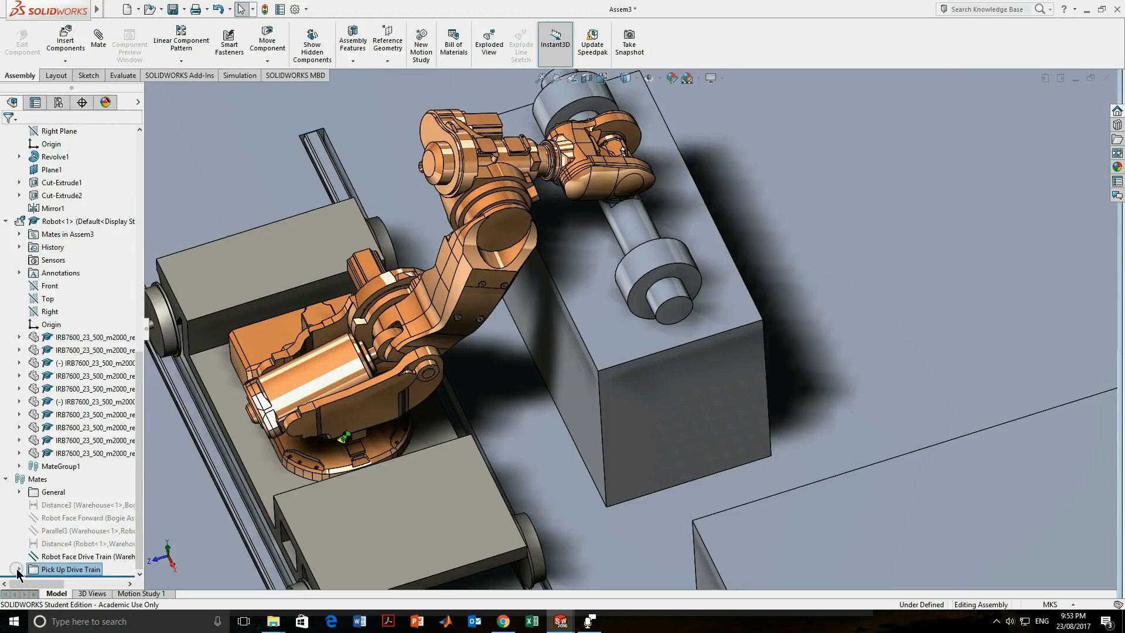
pyautogui.click(18, 568)
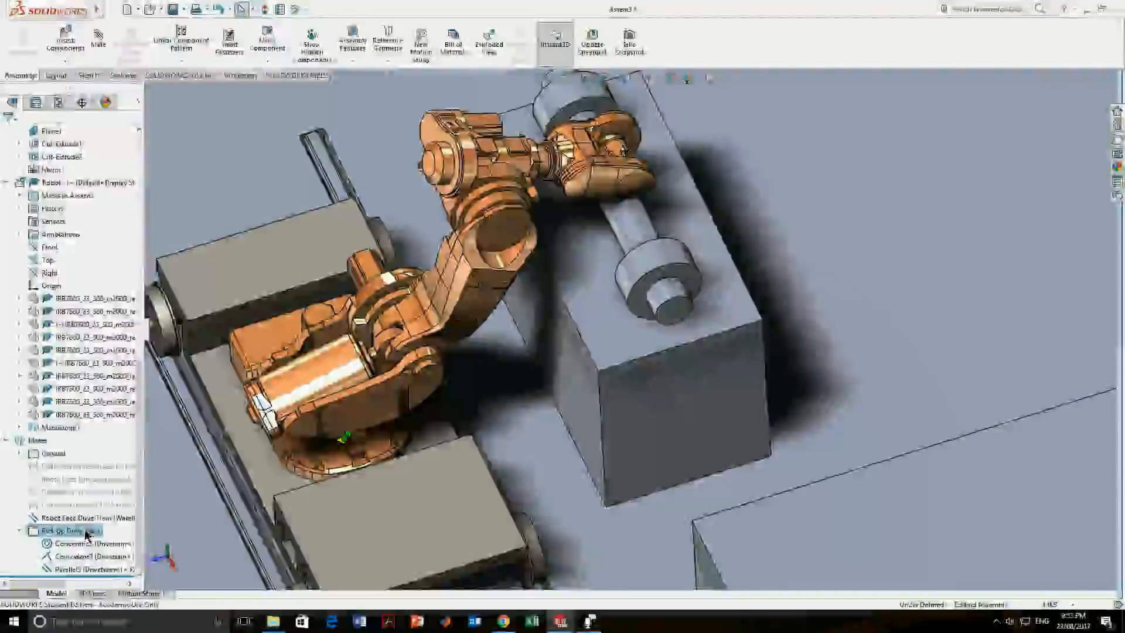
# Suppress the Pick Up Drive Train mate folder and unsuppress it again.
pyautogui.rightClick(85, 533)
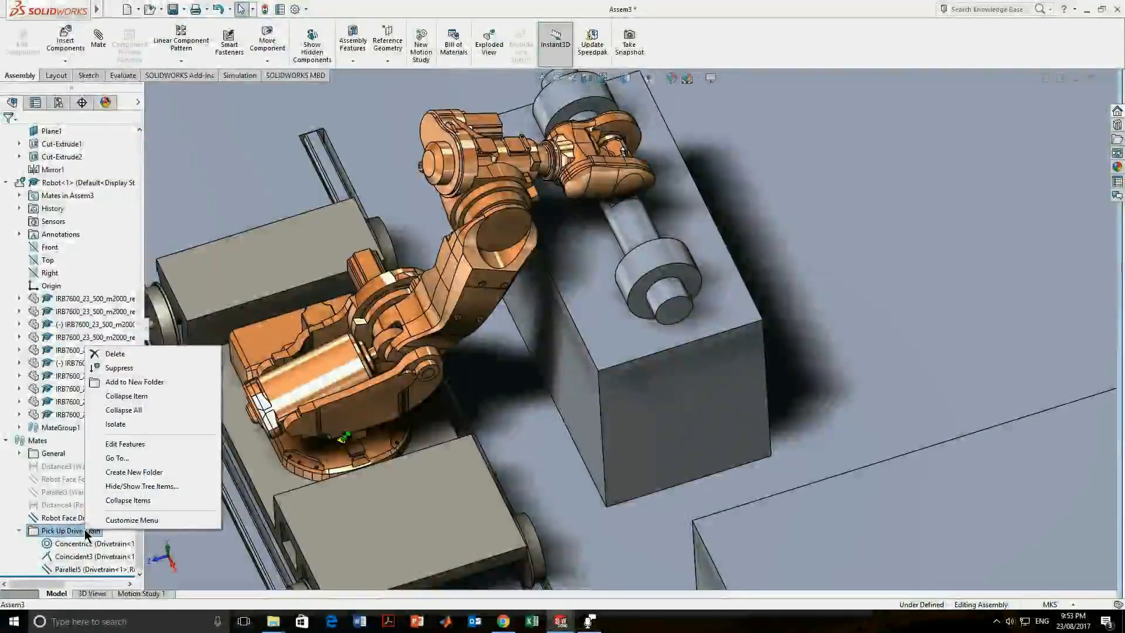
pyautogui.click(119, 367)
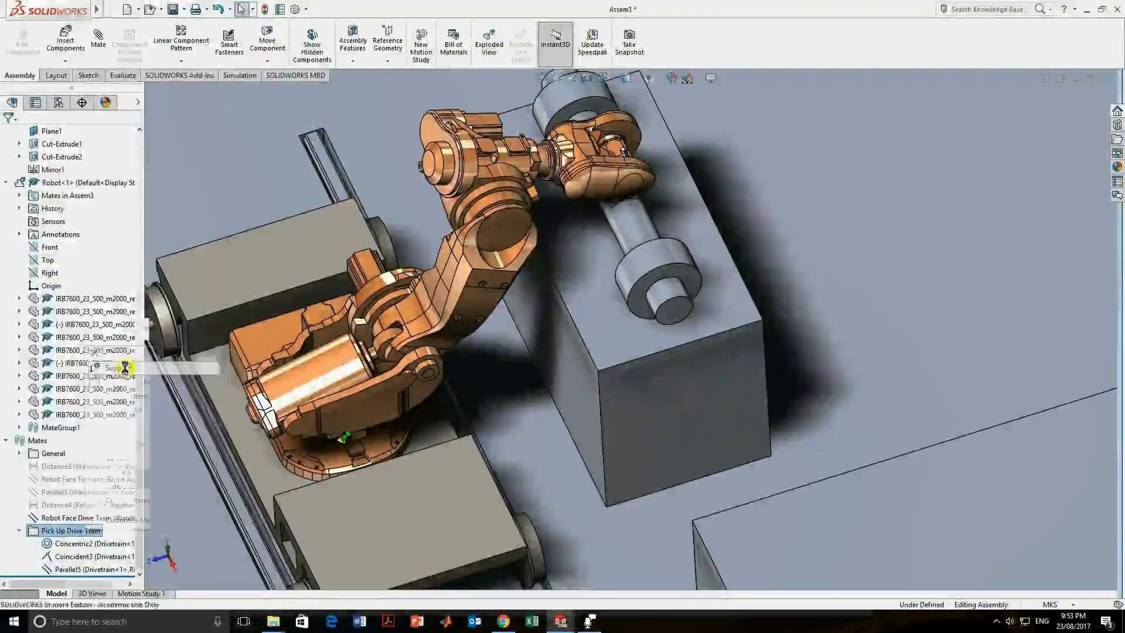
pyautogui.rightClick(93, 534)
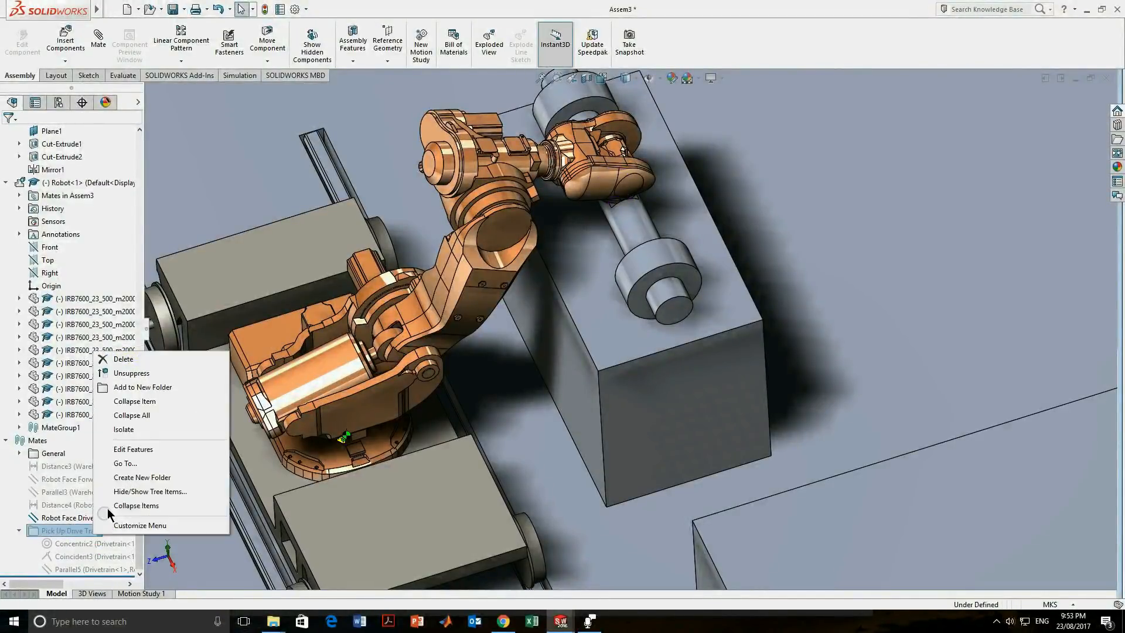
pyautogui.click(144, 376)
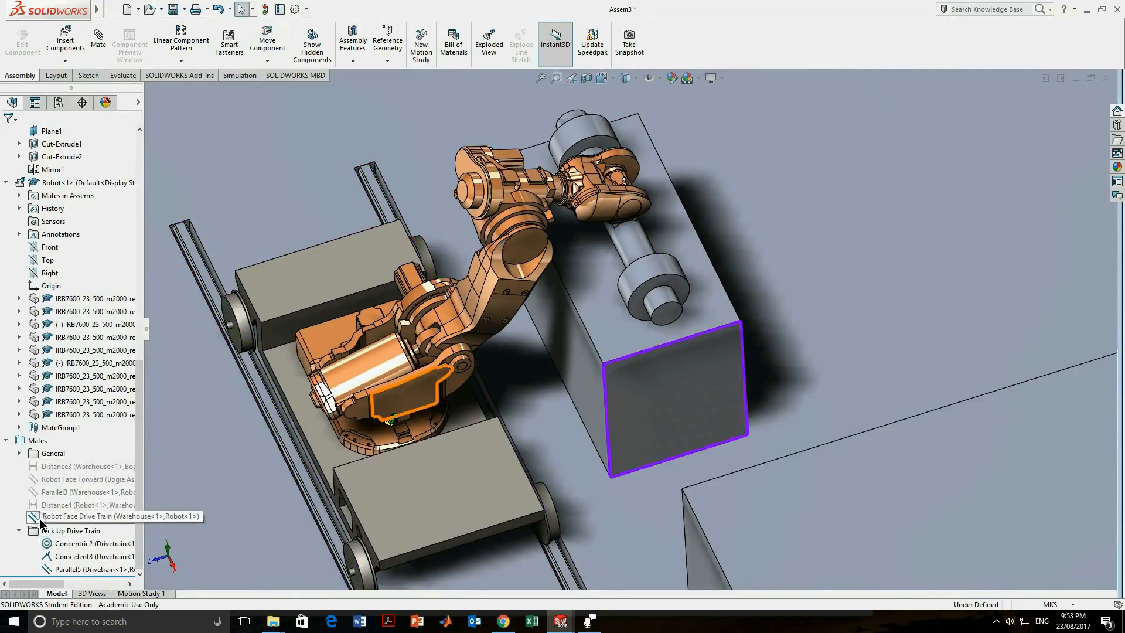
# Group the Width2, Symmetric1 and Tangent2 mates of the General folder in a new folder named Drive Train Start.
pyautogui.click(19, 452)
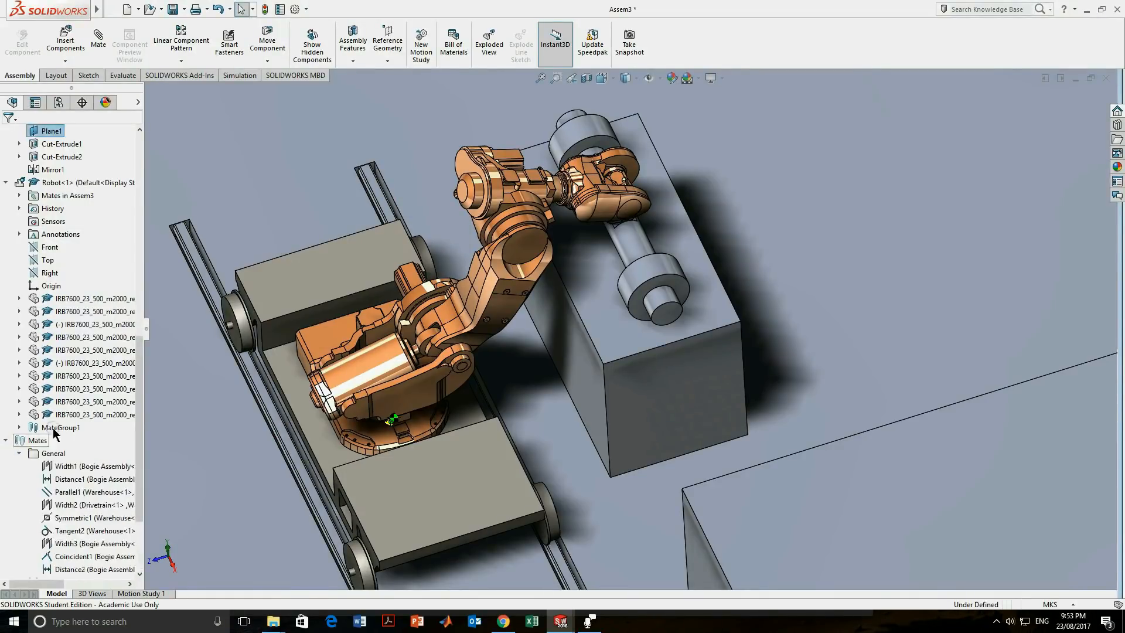
pyautogui.scroll(-3, 52, 428)
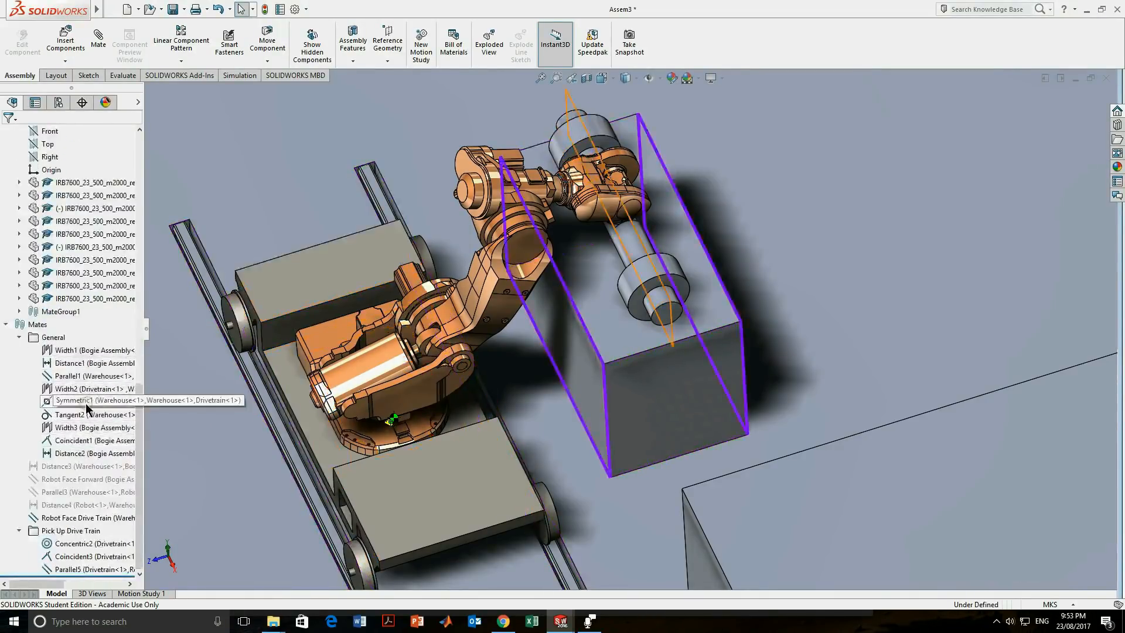
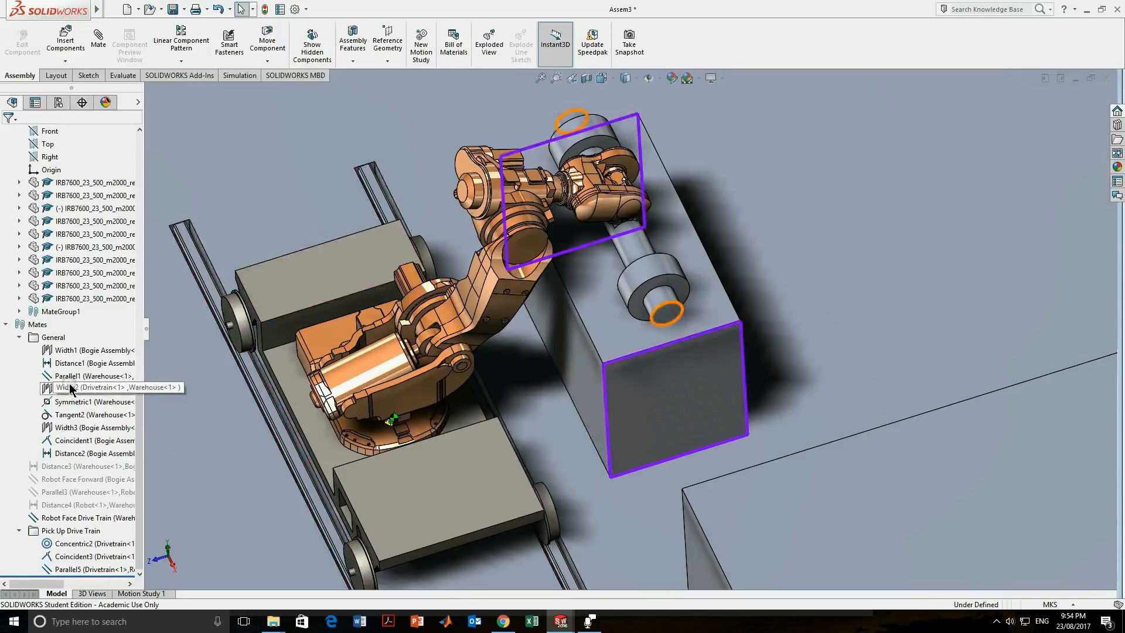
pyautogui.click(71, 388)
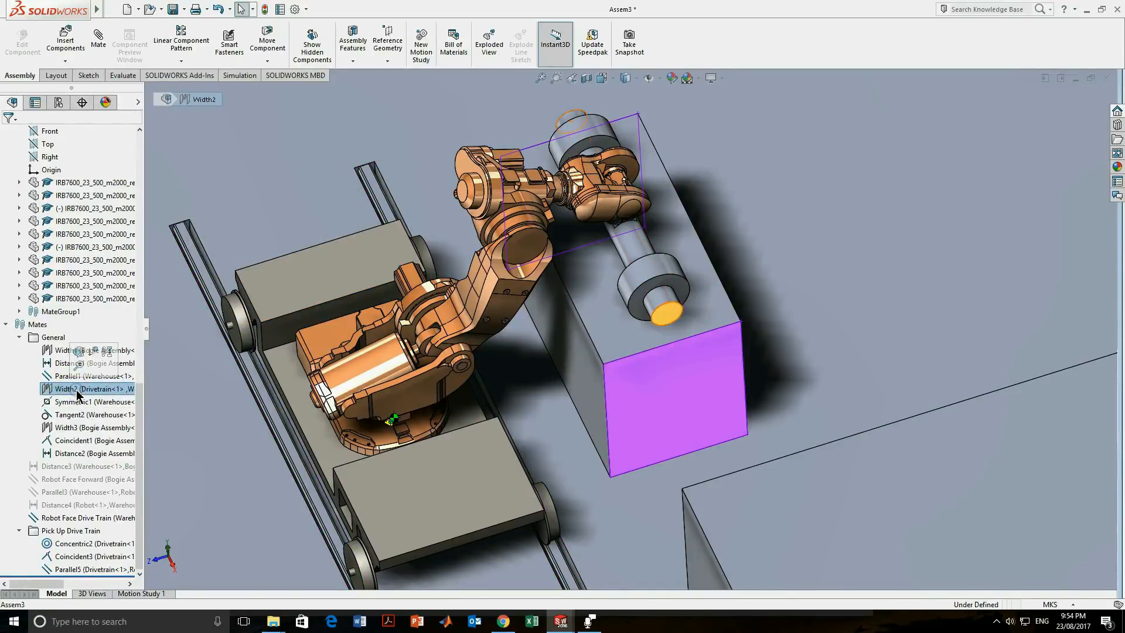
pyautogui.keyDown('ctrl'); pyautogui.click(79, 402); pyautogui.keyUp('ctrl')
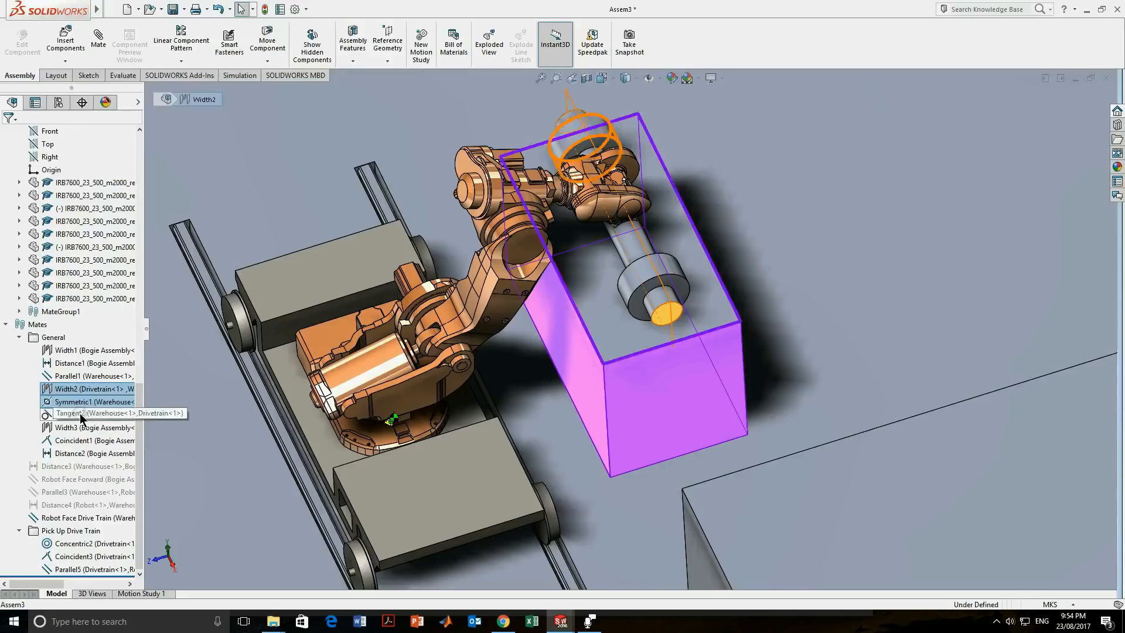
pyautogui.keyDown('ctrl'); pyautogui.click(80, 415); pyautogui.keyUp('ctrl')
pyautogui.rightClick(81, 404)
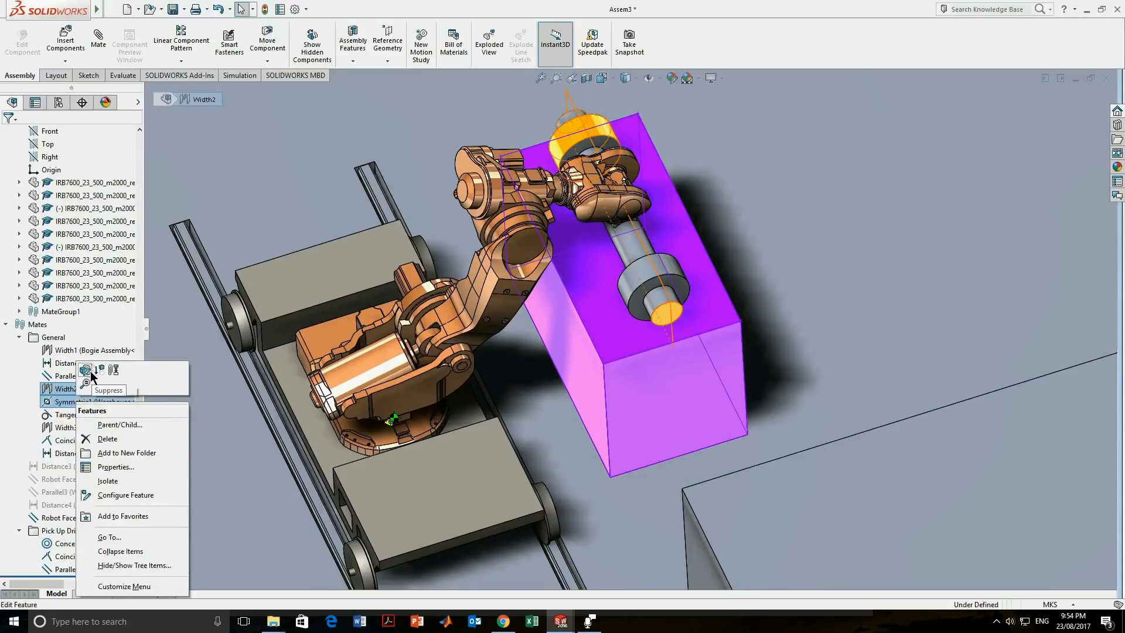
pyautogui.click(123, 453)
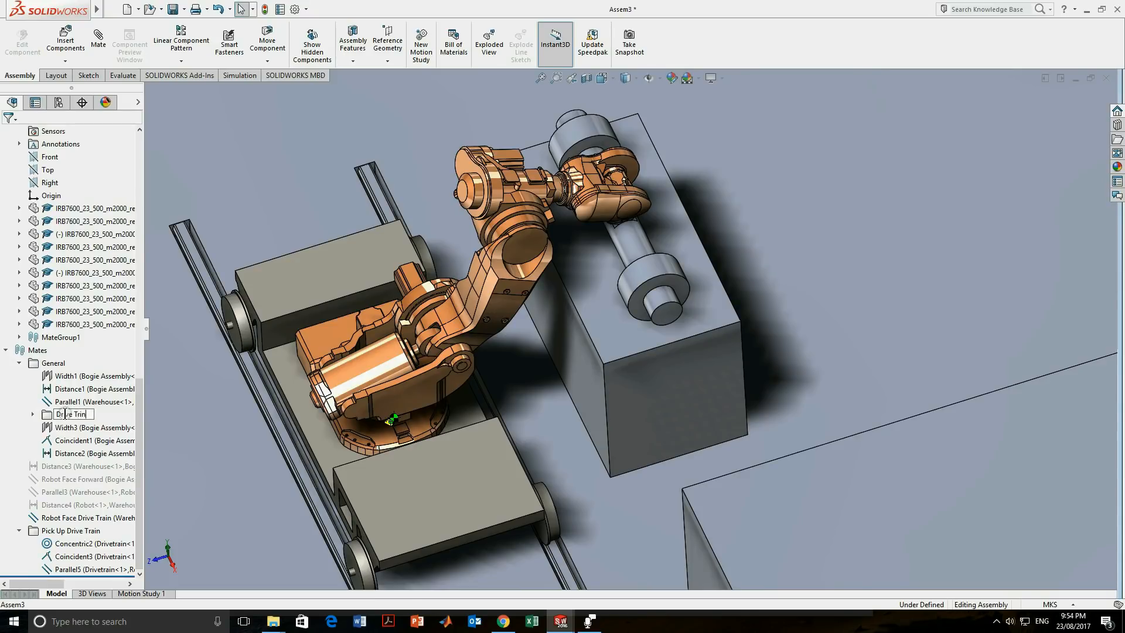
pyautogui.write('Drive Train Start')
pyautogui.press('Return')
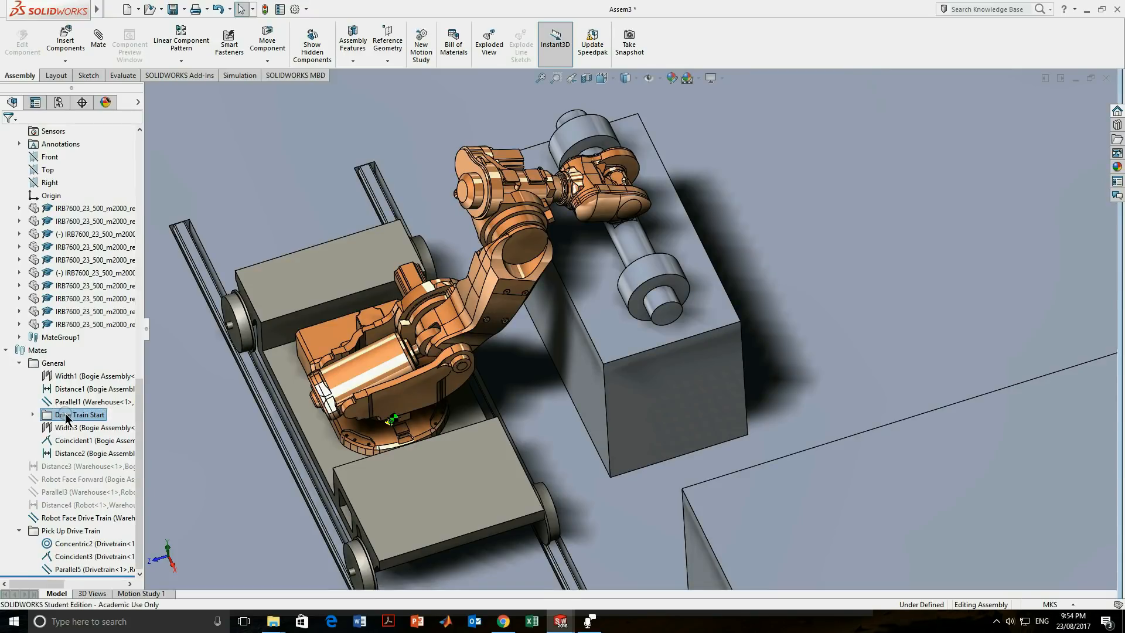
# Move the Drive Train Start folder out of General to the top level of the mates and check its three mates.
pyautogui.moveTo(50, 417); pyautogui.dragTo(32, 357)
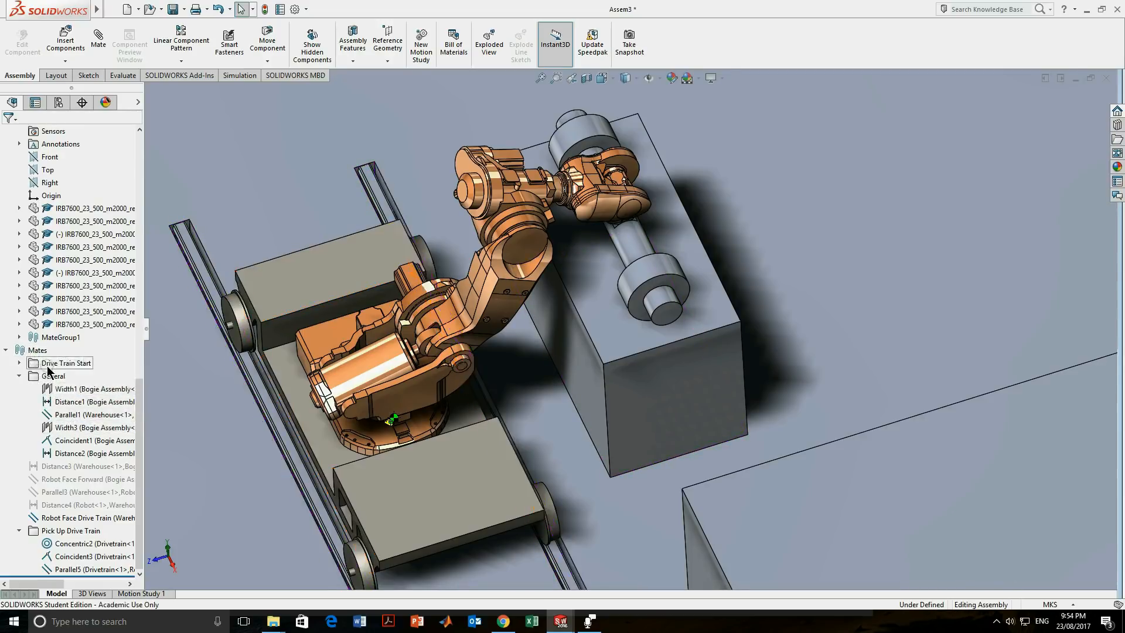
pyautogui.click(20, 363)
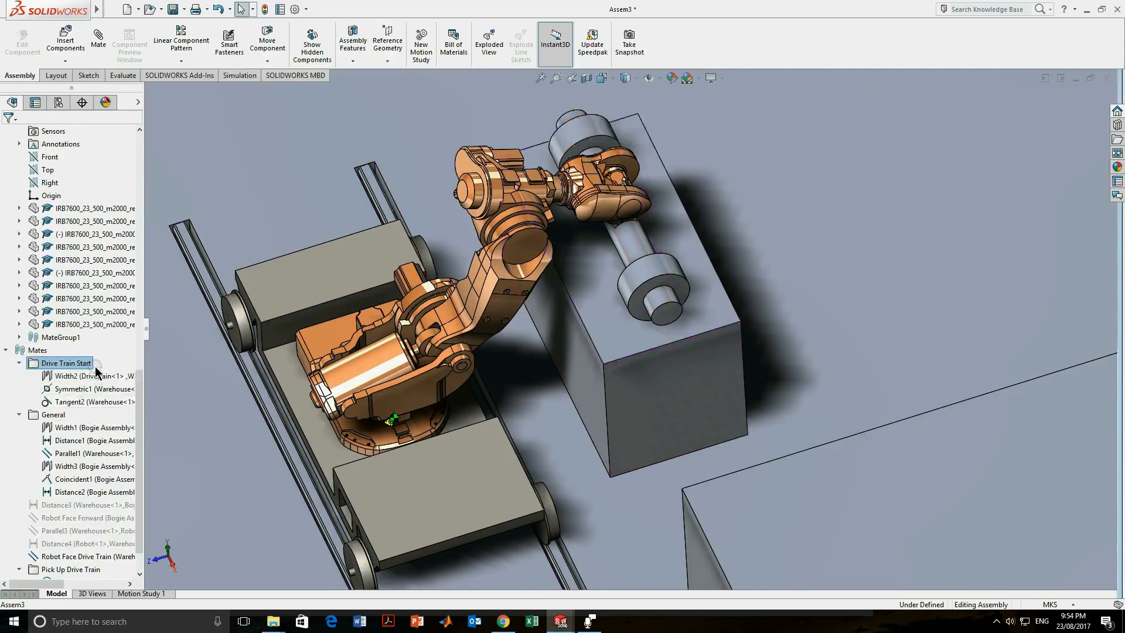
pyautogui.click(88, 376)
pyautogui.click(82, 389)
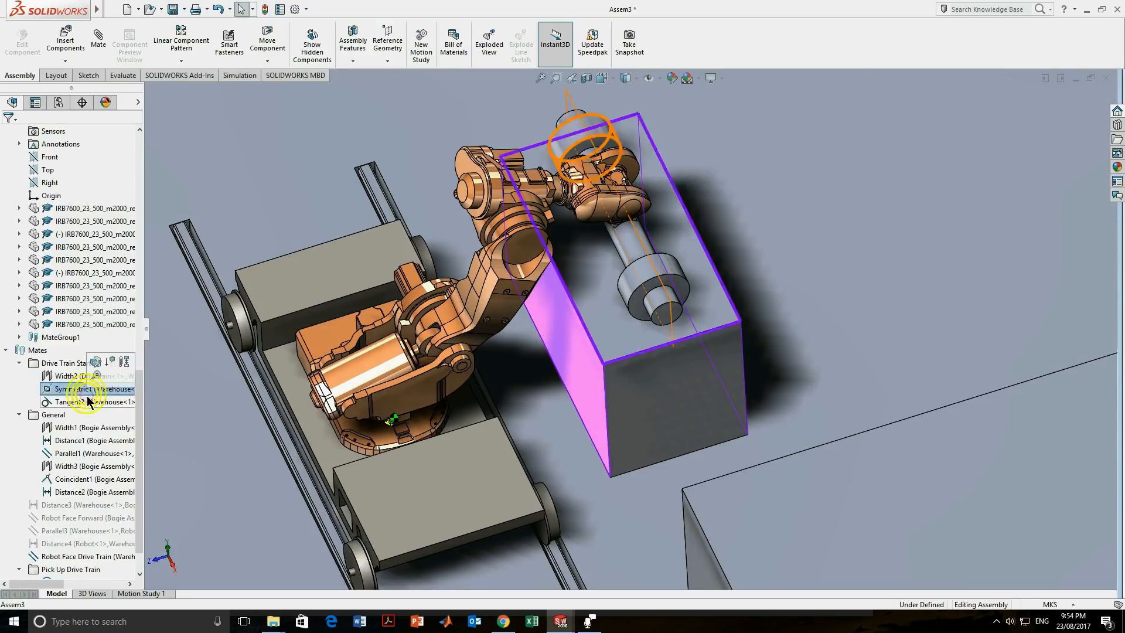
pyautogui.click(91, 402)
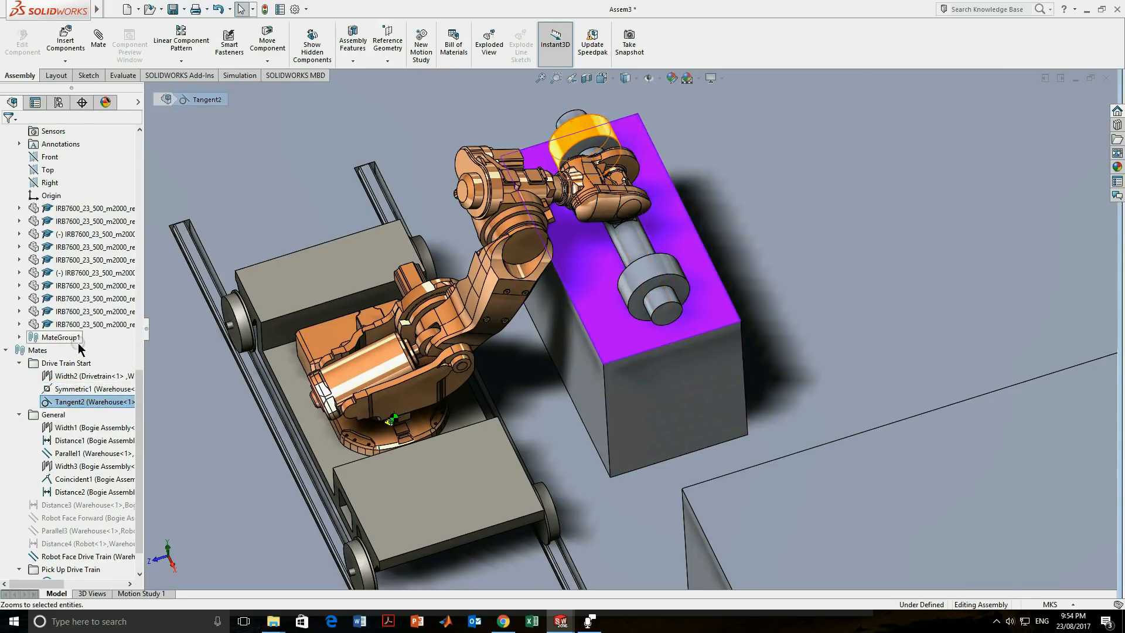
# Suppress the Drive Train Start mate folder and move the robot arm with the drivetrain away from the block.
pyautogui.rightClick(78, 366)
pyautogui.click(111, 382)
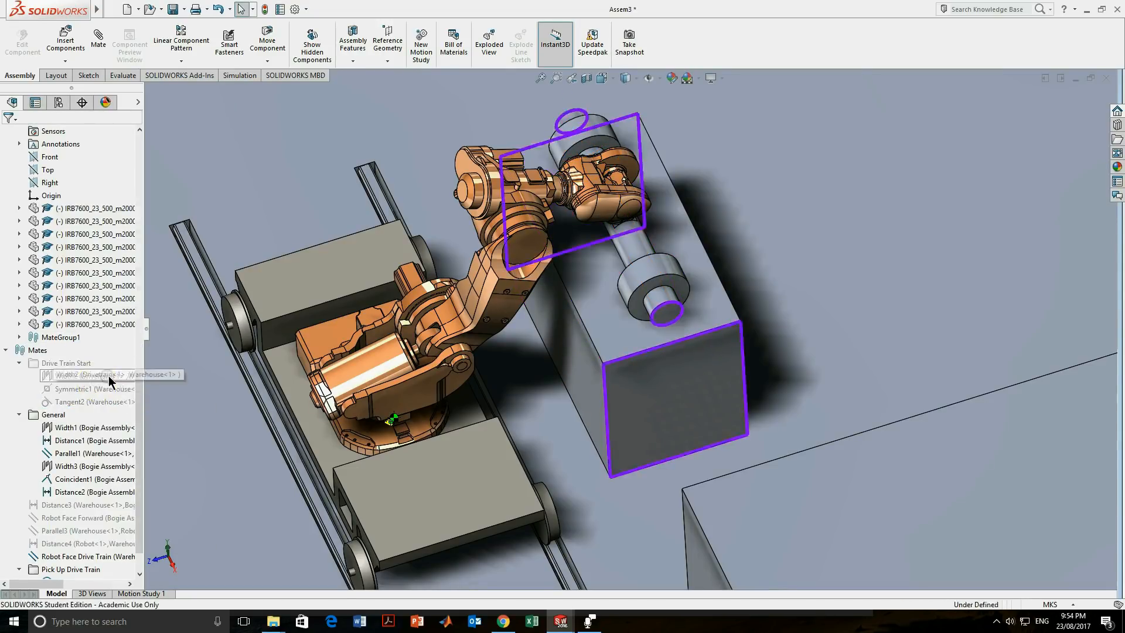
pyautogui.moveTo(518, 234); pyautogui.dragTo(386, 253)
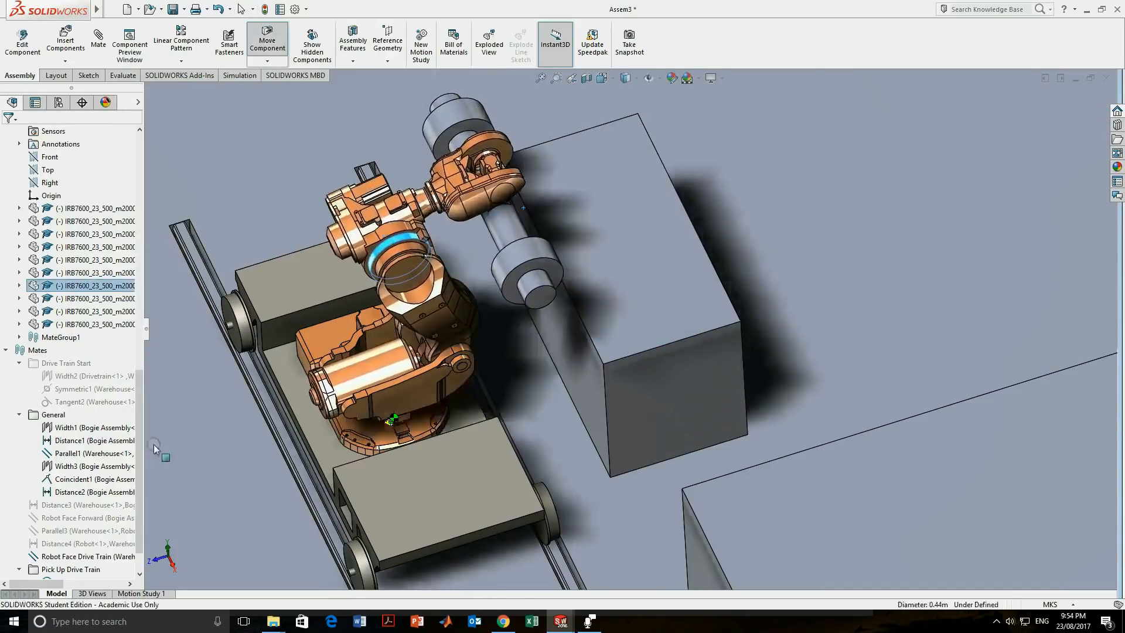
# Suppress the Robot Face Drive Train mate between the warehouse and the robot.
pyautogui.scroll(-1, 83, 518)
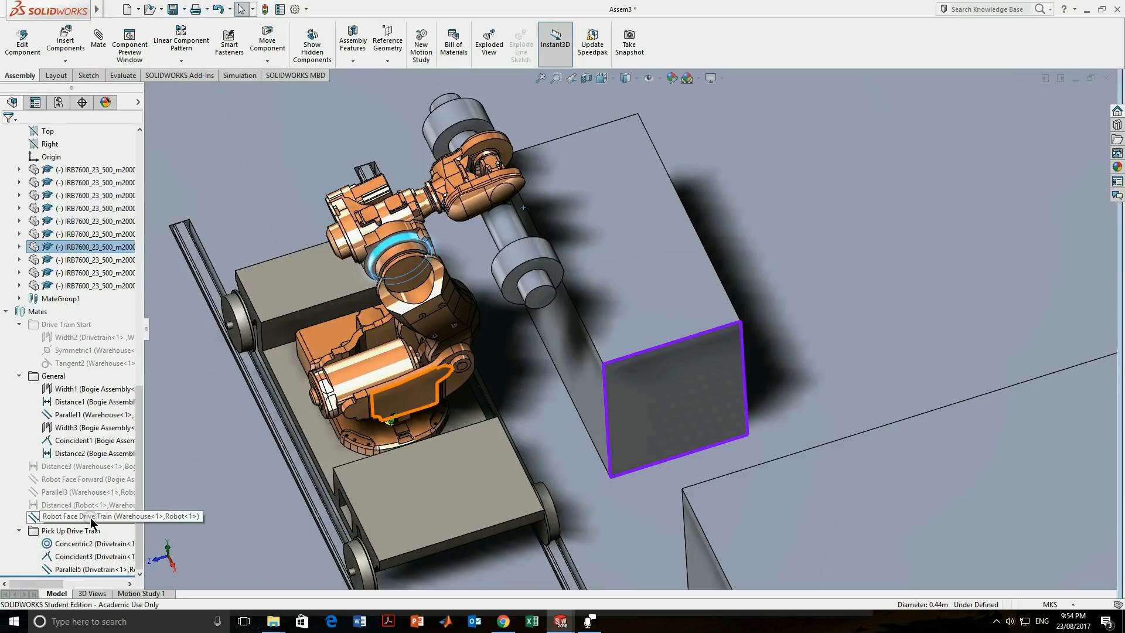
pyautogui.rightClick(93, 518)
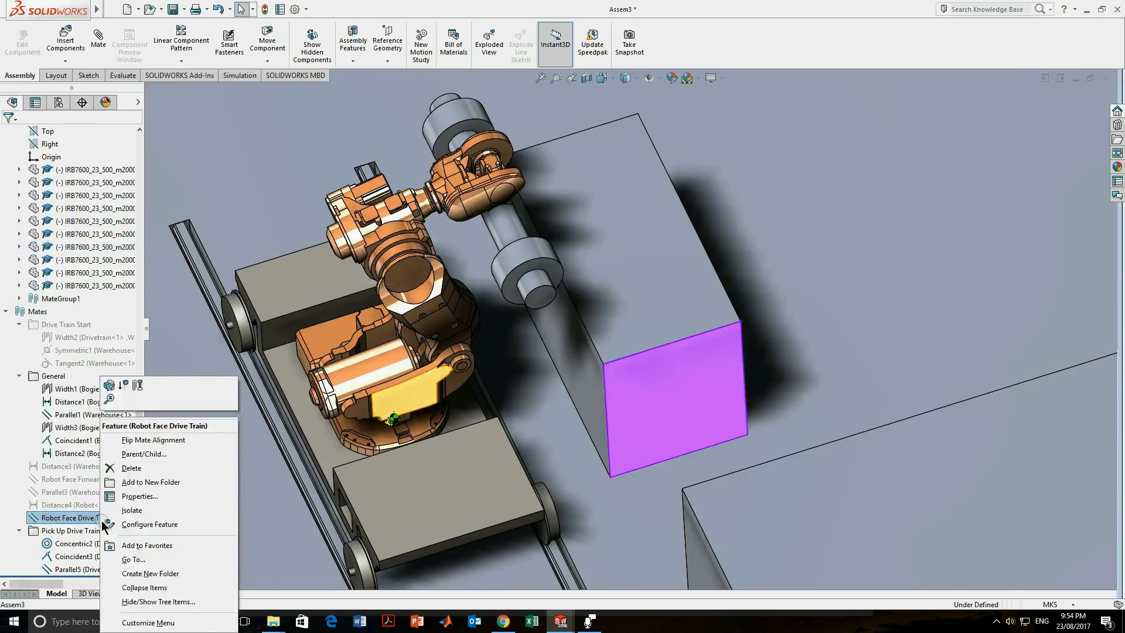
pyautogui.click(125, 386)
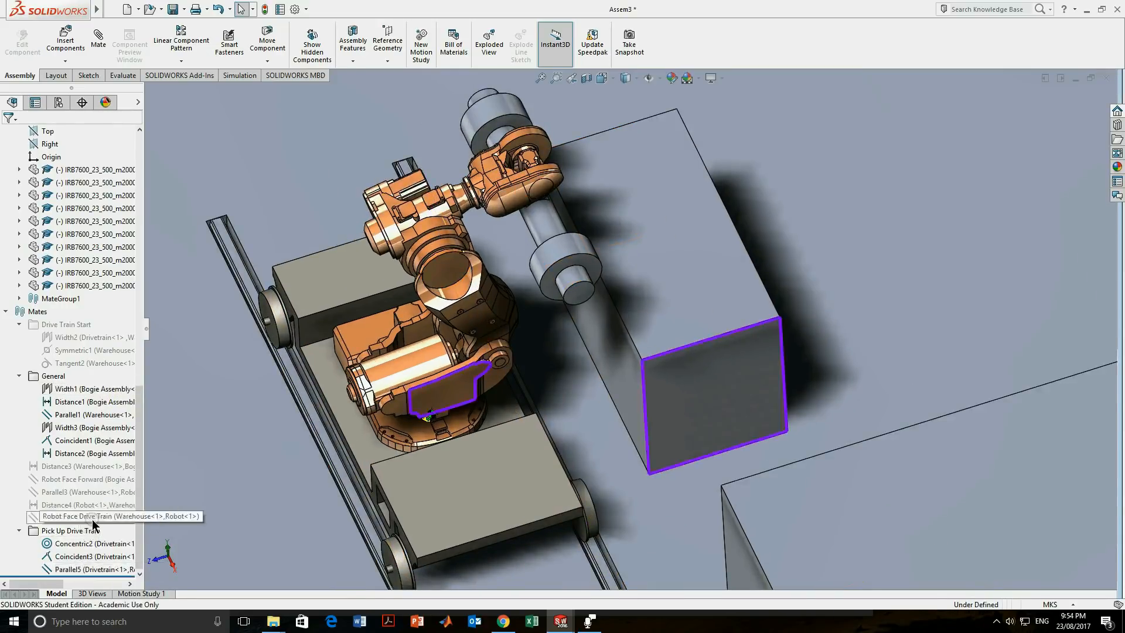
# Swing the robot about its base so the gripped drivetrain lies across the rails.
pyautogui.moveTo(480, 409); pyautogui.dragTo(494, 433)
pyautogui.scroll(7, 528, 374)
pyautogui.moveTo(528, 375); pyautogui.dragTo(663, 335, button='middle')
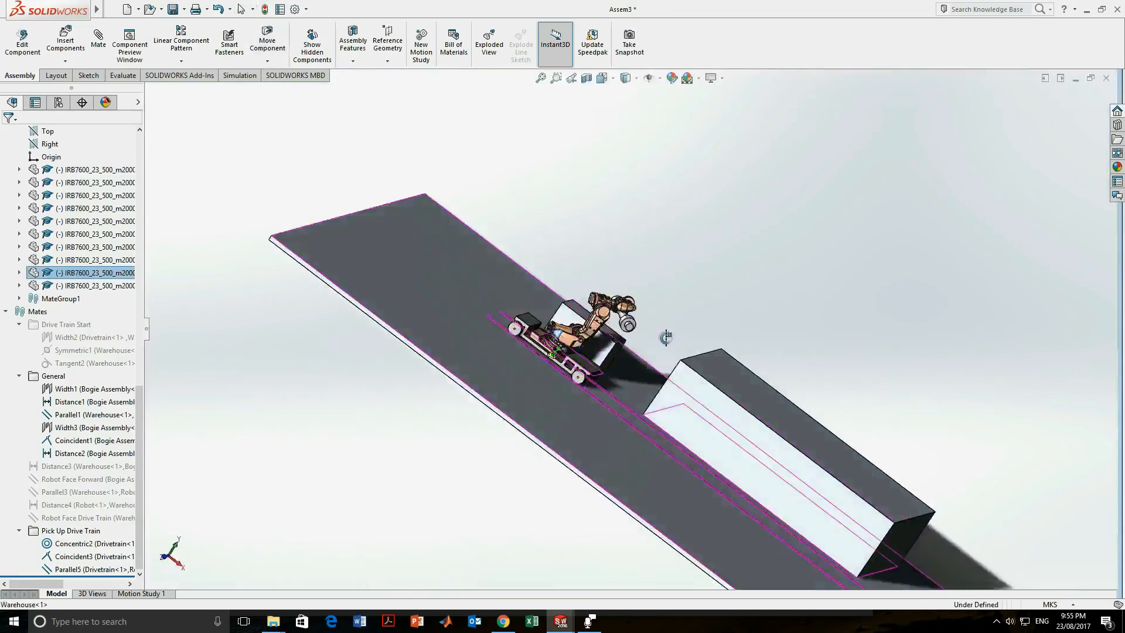
pyautogui.scroll(-6, 588, 344)
pyautogui.scroll(-4, 588, 343)
pyautogui.moveTo(463, 240); pyautogui.dragTo(475, 226)
pyautogui.moveTo(625, 329); pyautogui.dragTo(635, 390)
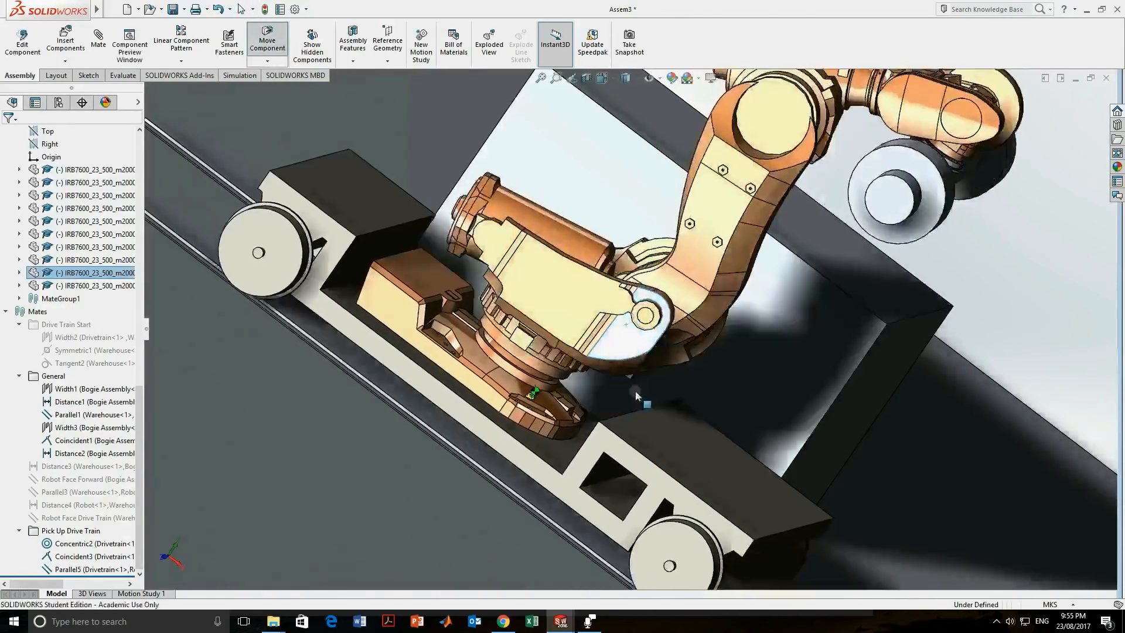
pyautogui.scroll(6, 635, 390)
pyautogui.scroll(-6, 662, 325)
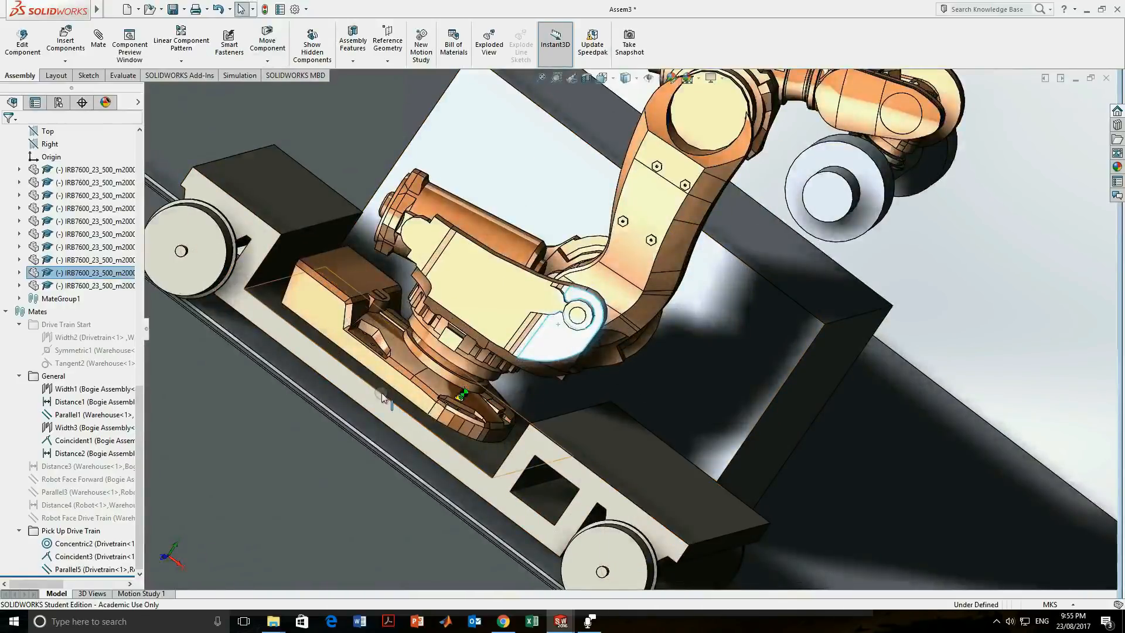
# Try to slide the bogie along the rails, and view the robot and drivetrain from above.
pyautogui.scroll(5, 615, 334)
pyautogui.moveTo(639, 368); pyautogui.dragTo(610, 477)
pyautogui.press('Escape')
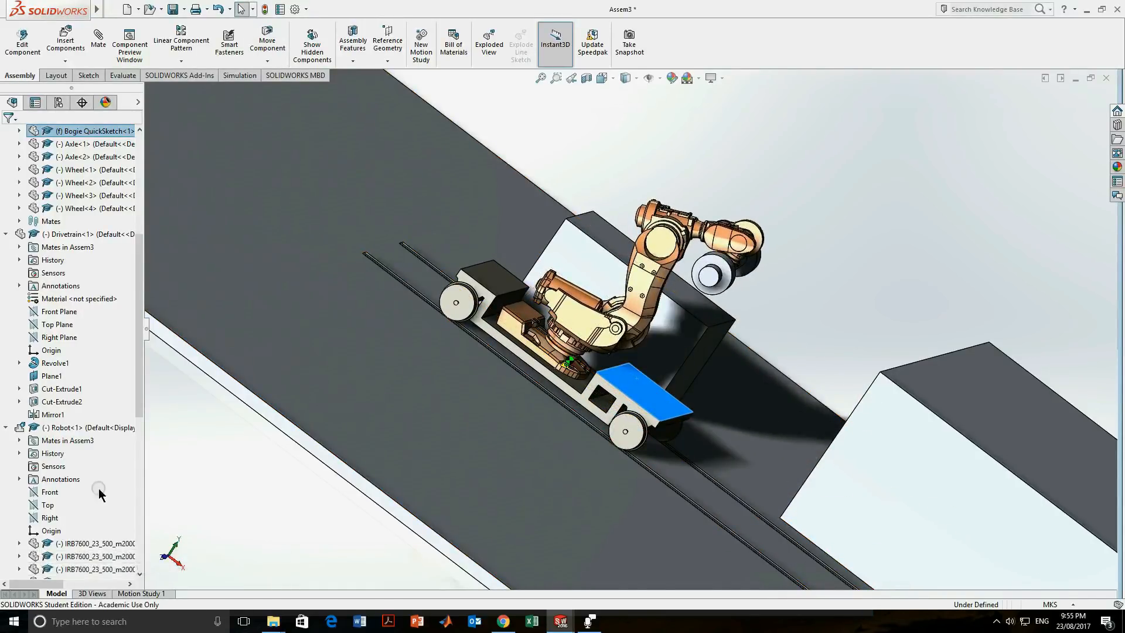
pyautogui.scroll(2, 639, 311)
pyautogui.moveTo(642, 319); pyautogui.dragTo(577, 272, button='middle')
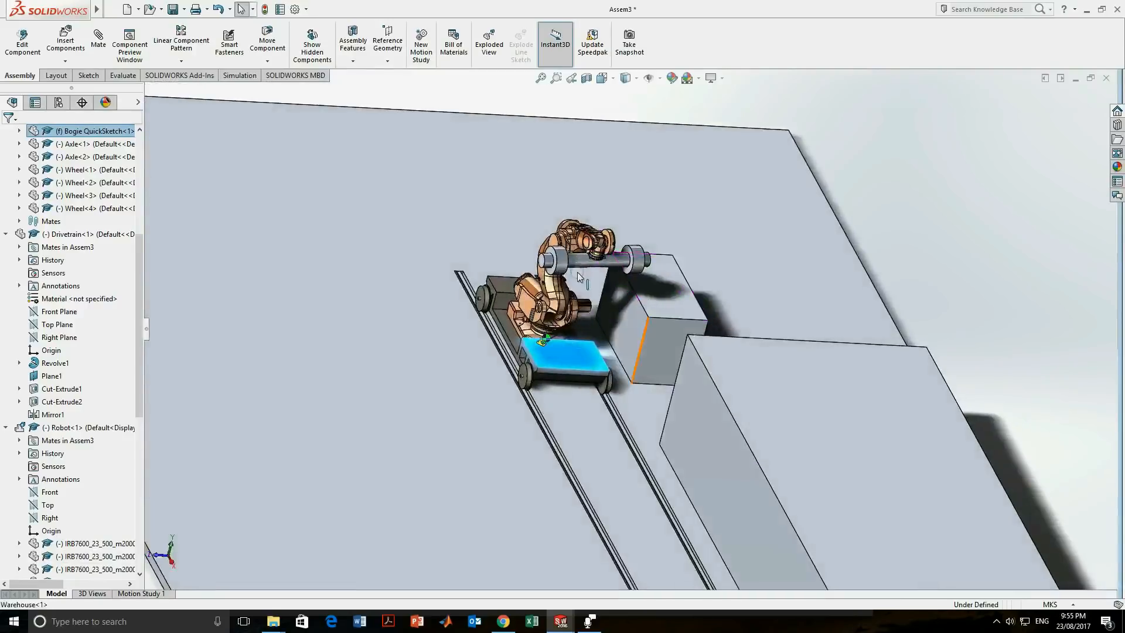
# Unsuppress the Robot Face Forward mate between the bogie and the robot, and try sliding the bogie along the rails.
pyautogui.scroll(-4, 576, 270)
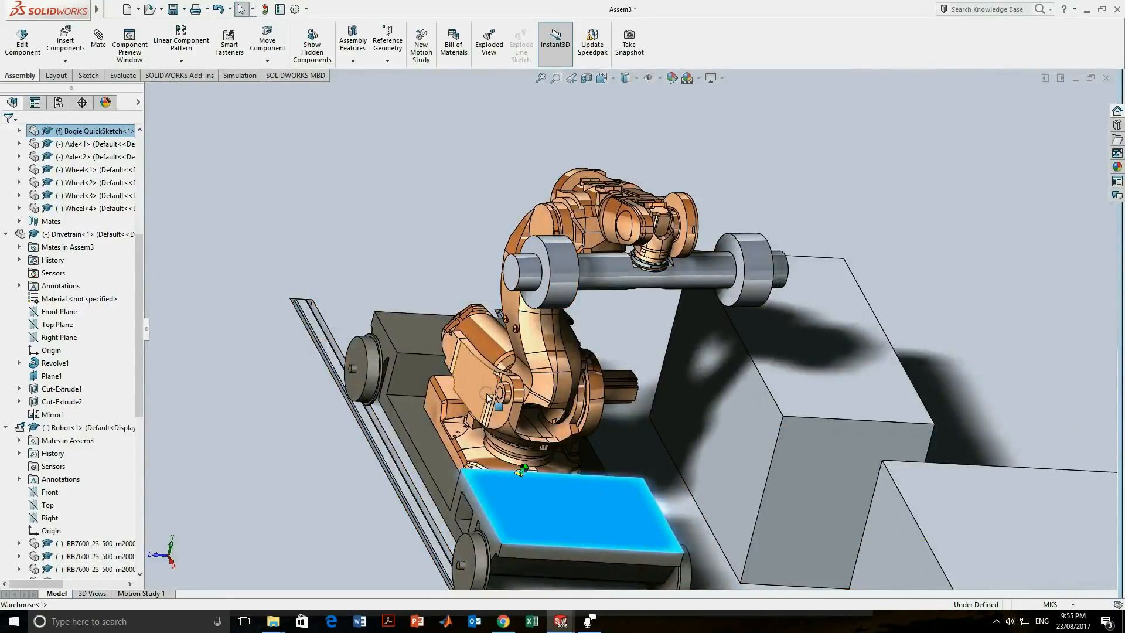
pyautogui.moveTo(517, 366); pyautogui.dragTo(571, 367)
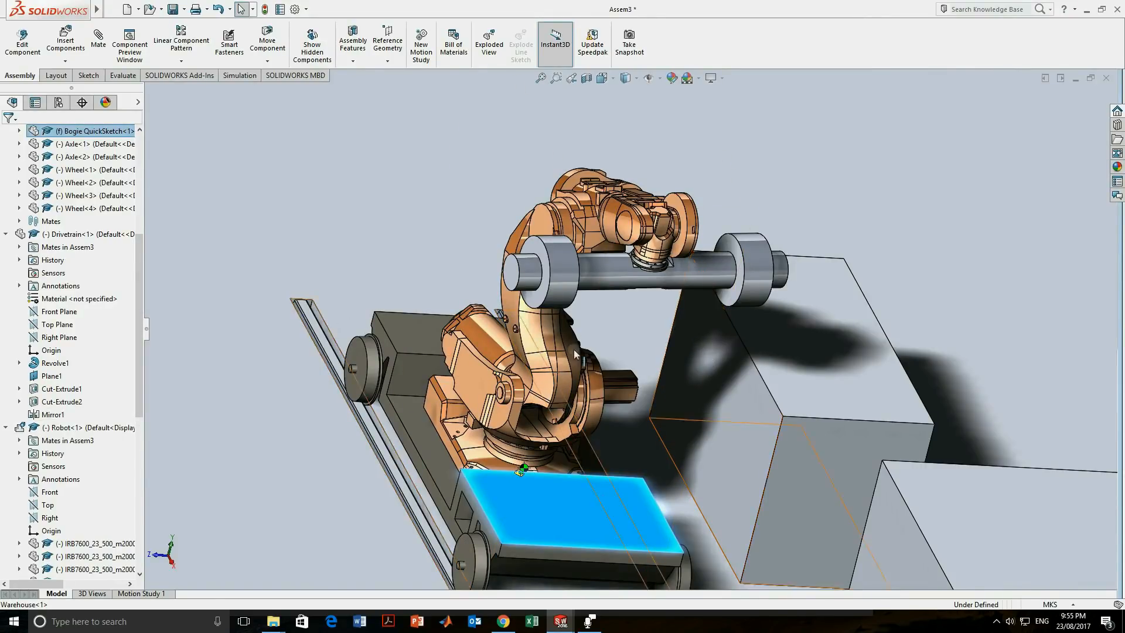
pyautogui.moveTo(139, 403); pyautogui.dragTo(151, 555)
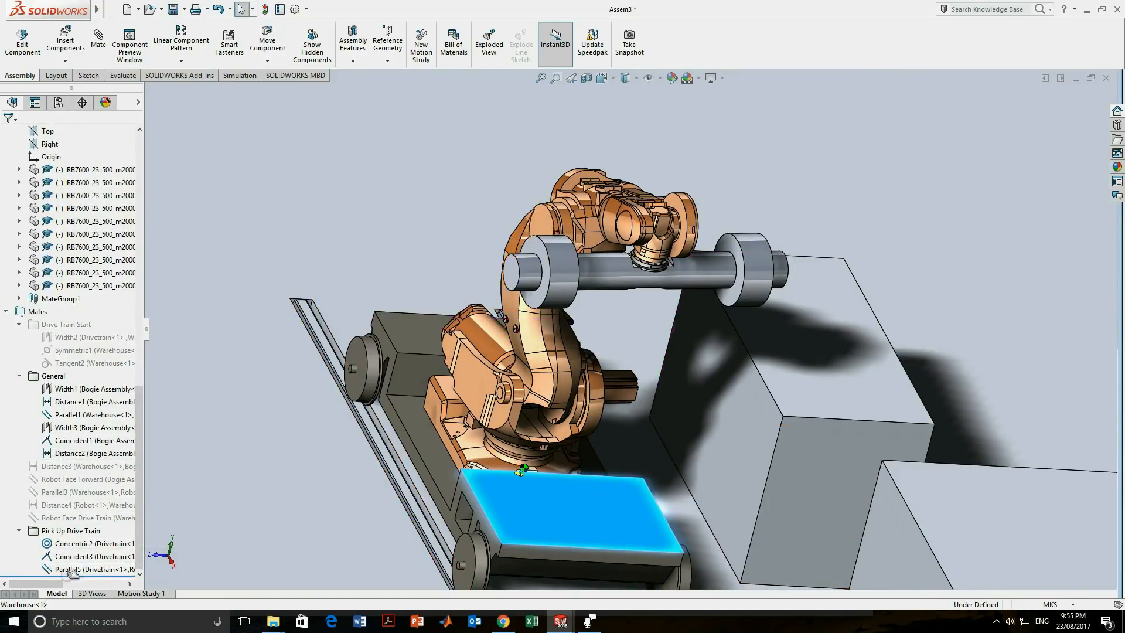
pyautogui.click(70, 517)
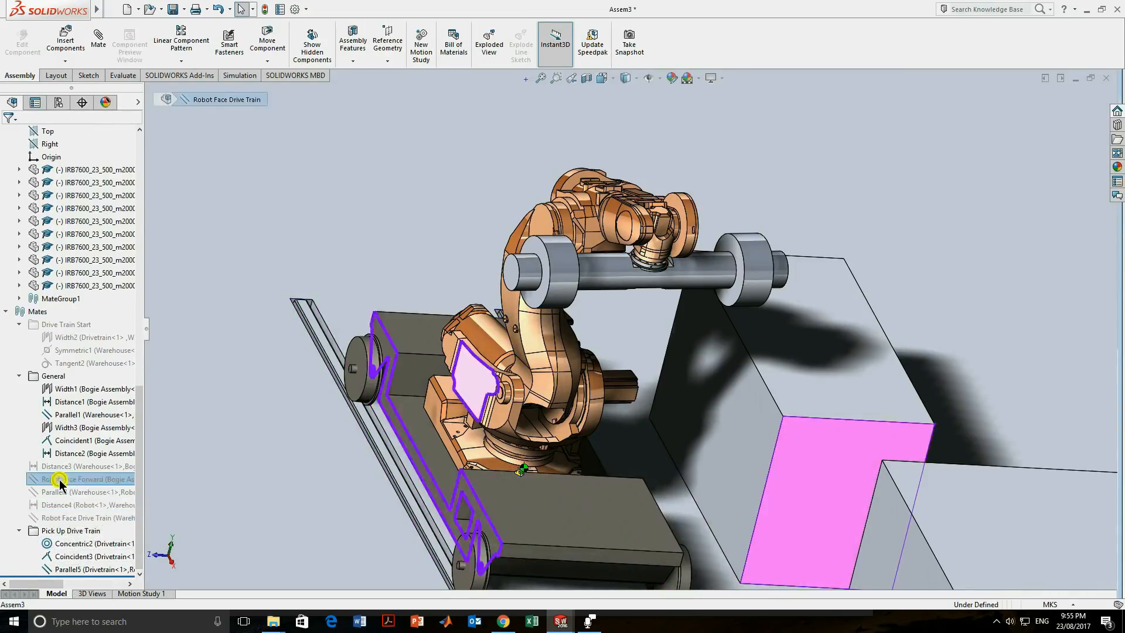
pyautogui.rightClick(60, 480)
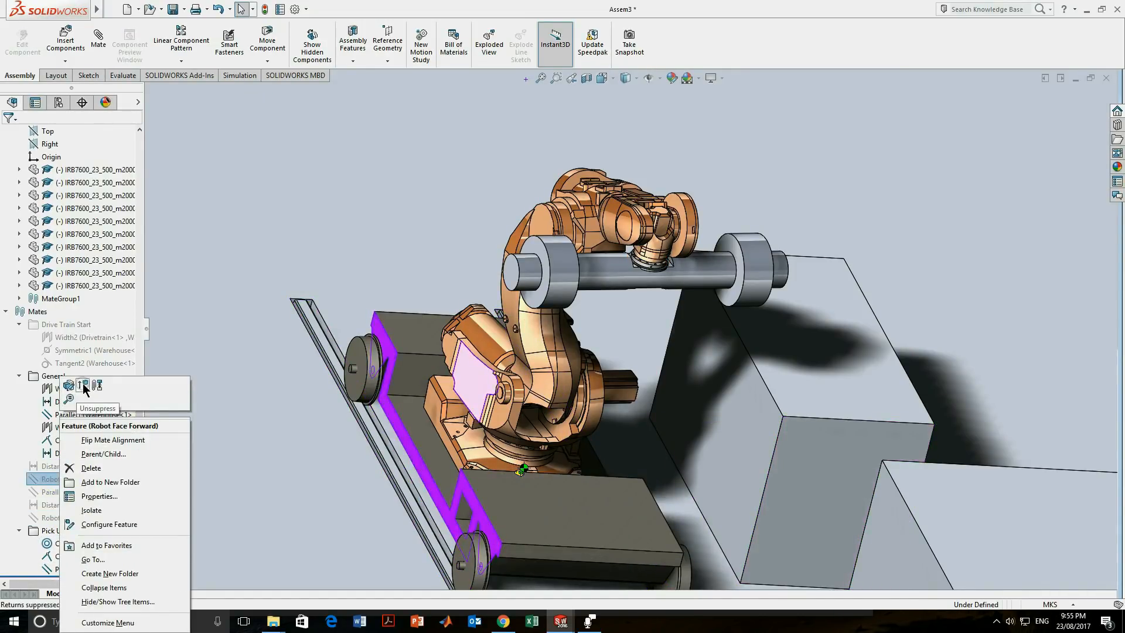
pyautogui.click(83, 386)
pyautogui.scroll(4, 502, 400)
pyautogui.moveTo(515, 405); pyautogui.dragTo(615, 436, button='middle')
pyautogui.moveTo(511, 372); pyautogui.dragTo(462, 343)
# Unsuppress the Distance4 mate between the robot and the warehouse, and slide the bogie back beside the block.
pyautogui.scroll(-10, 91, 495)
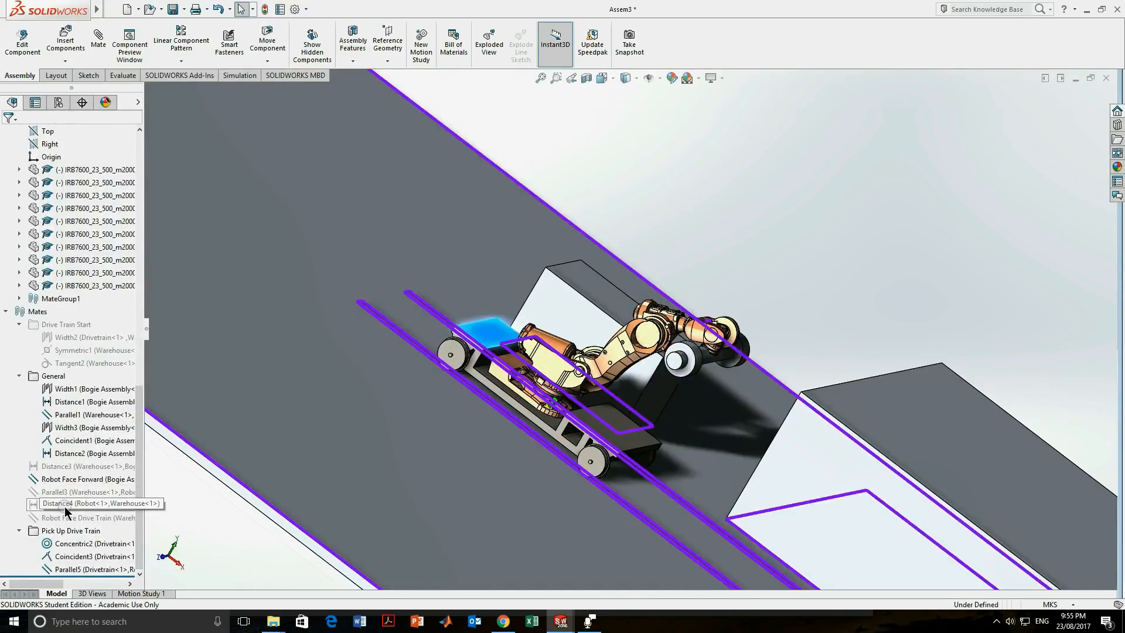
pyautogui.click(65, 504)
pyautogui.rightClick(65, 507)
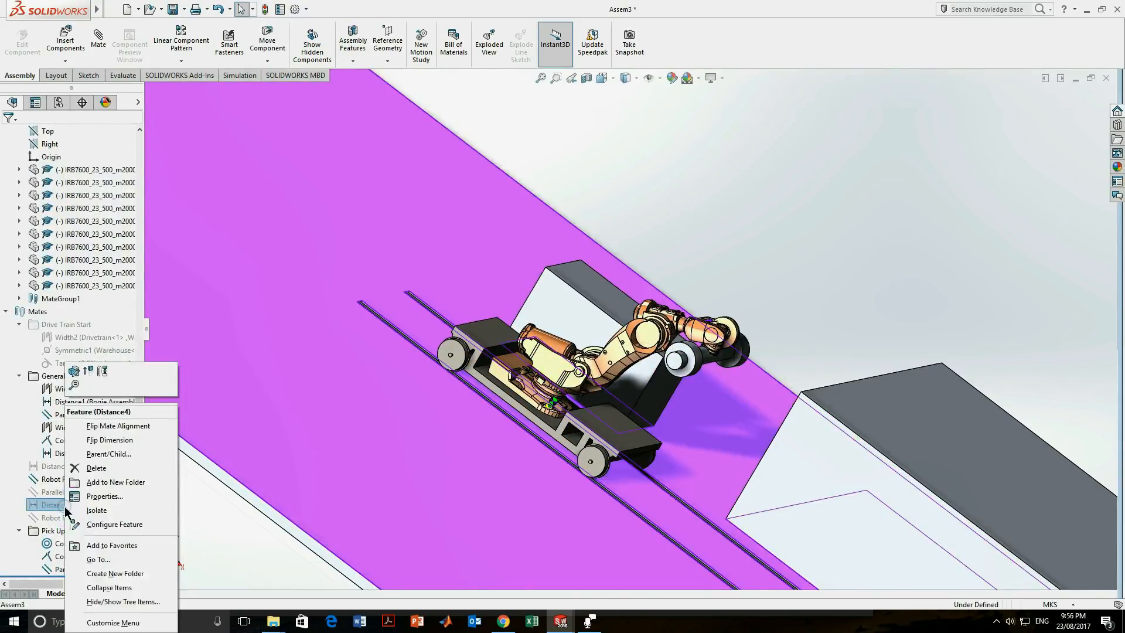
pyautogui.click(89, 372)
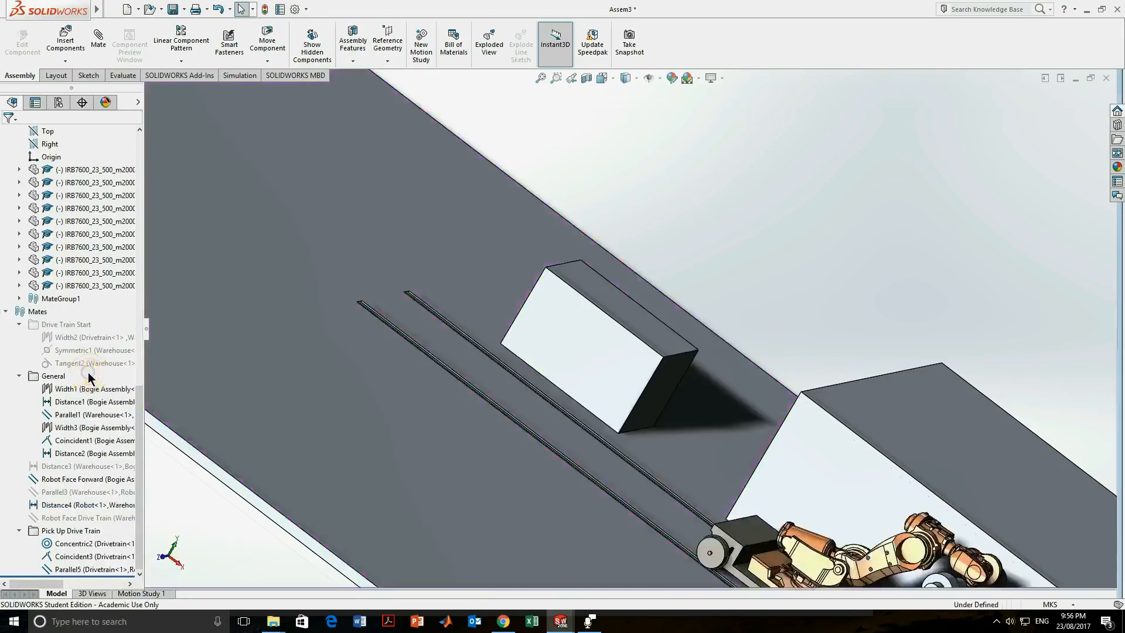
pyautogui.scroll(3, 446, 445)
pyautogui.moveTo(738, 472); pyautogui.dragTo(573, 344)
pyautogui.scroll(-7, 574, 338)
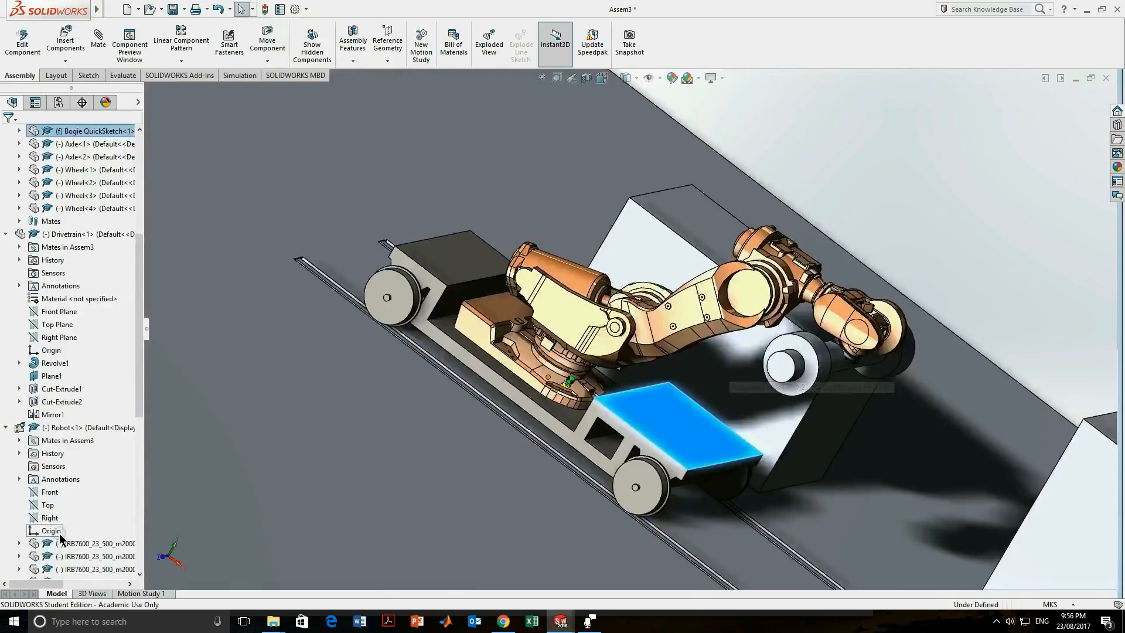
# Unsuppress the Parallel3 mate between the warehouse and the robot, and try to move the arm holding the drivetrain.
pyautogui.scroll(-10, 60, 538)
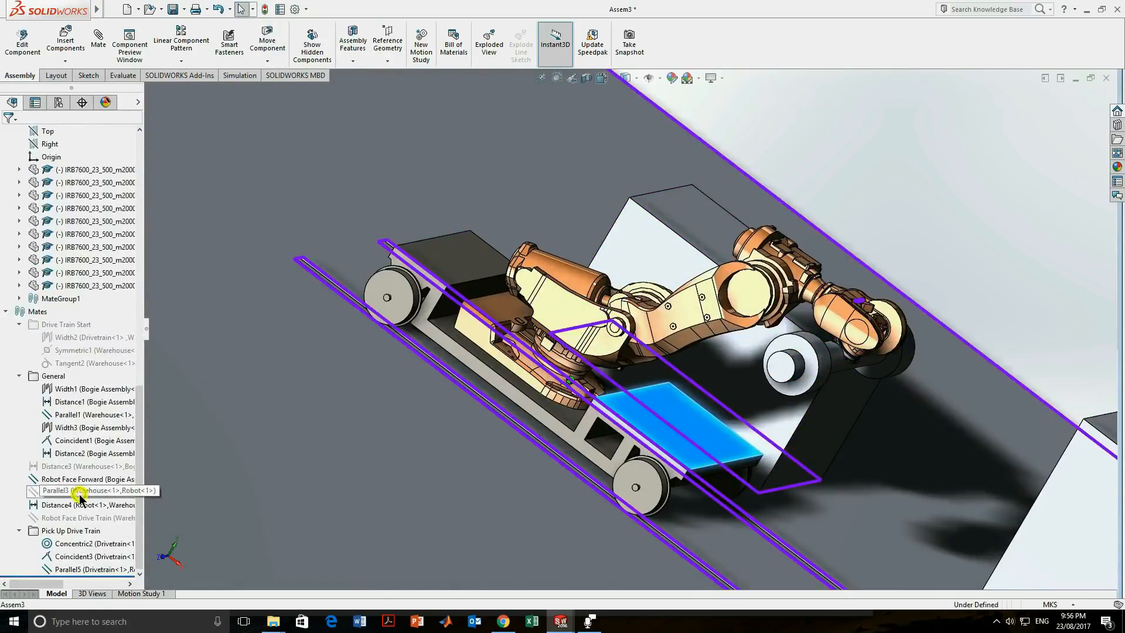
pyautogui.click(80, 492)
pyautogui.rightClick(80, 493)
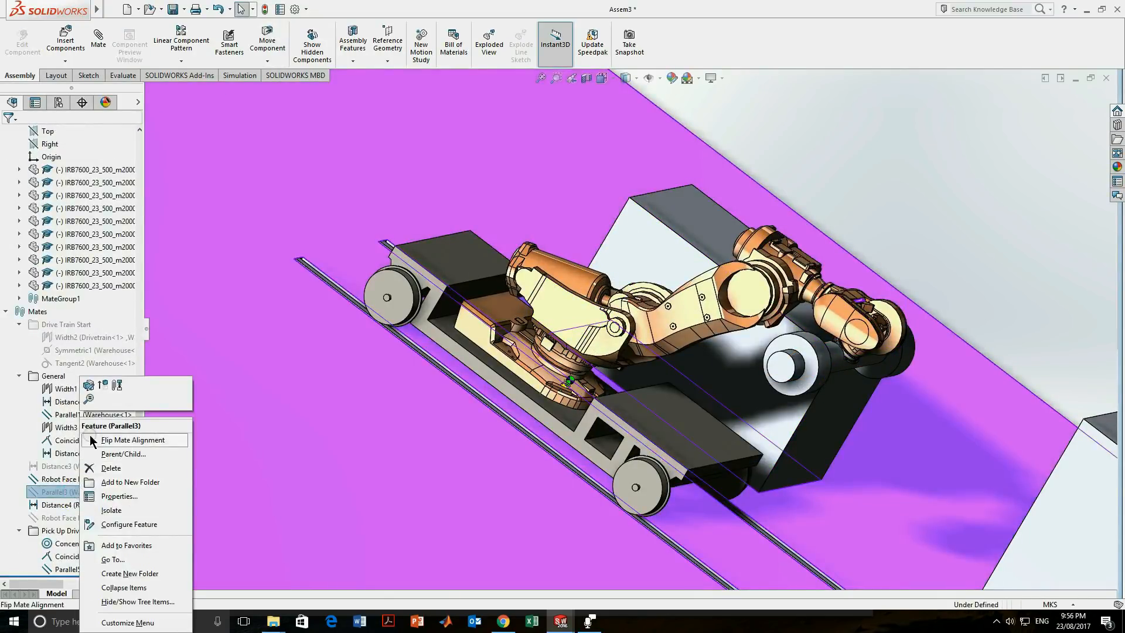
pyautogui.click(104, 385)
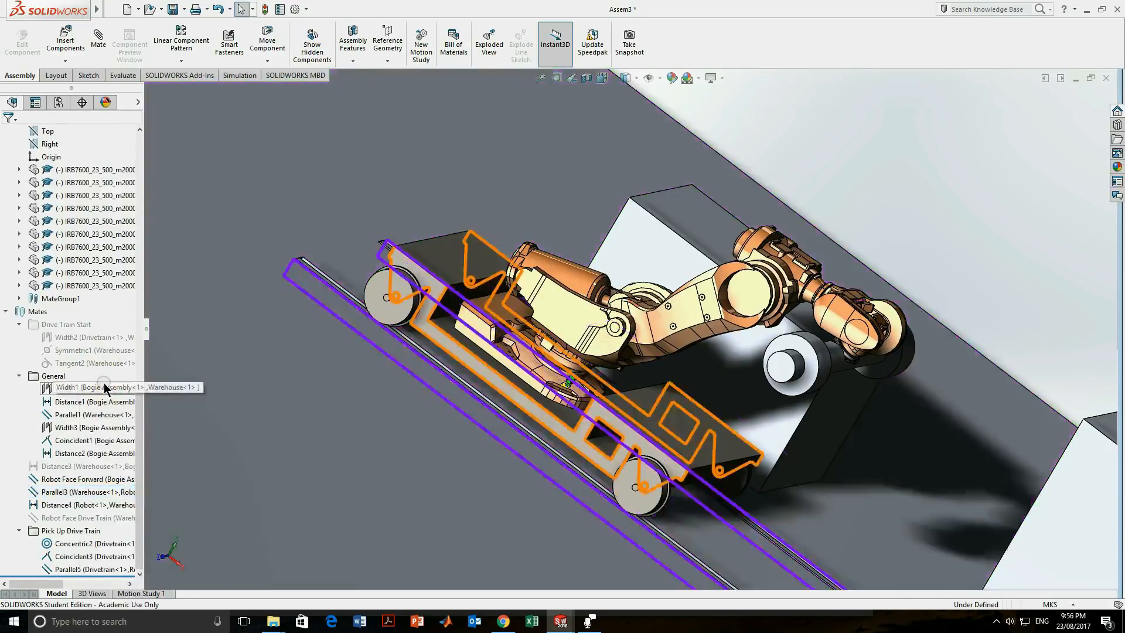
pyautogui.moveTo(818, 306); pyautogui.dragTo(720, 380)
pyautogui.moveTo(700, 334); pyautogui.dragTo(717, 316, button='middle')
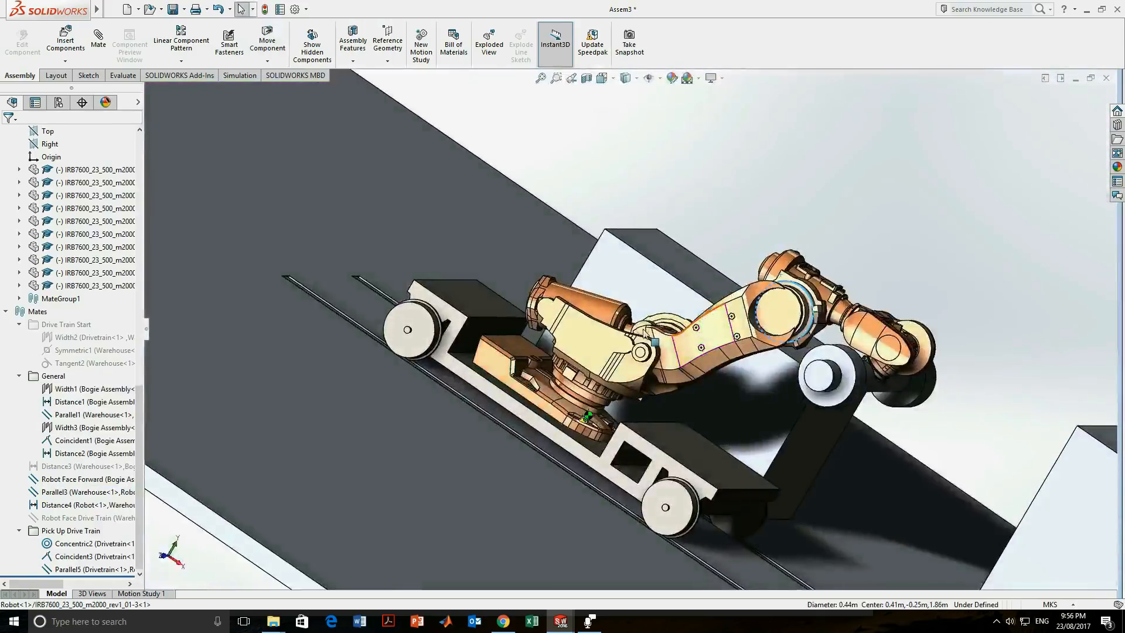
# Suppress the Distance4 mate and raise the robot arm with the gripped drivetrain.
pyautogui.rightClick(70, 513)
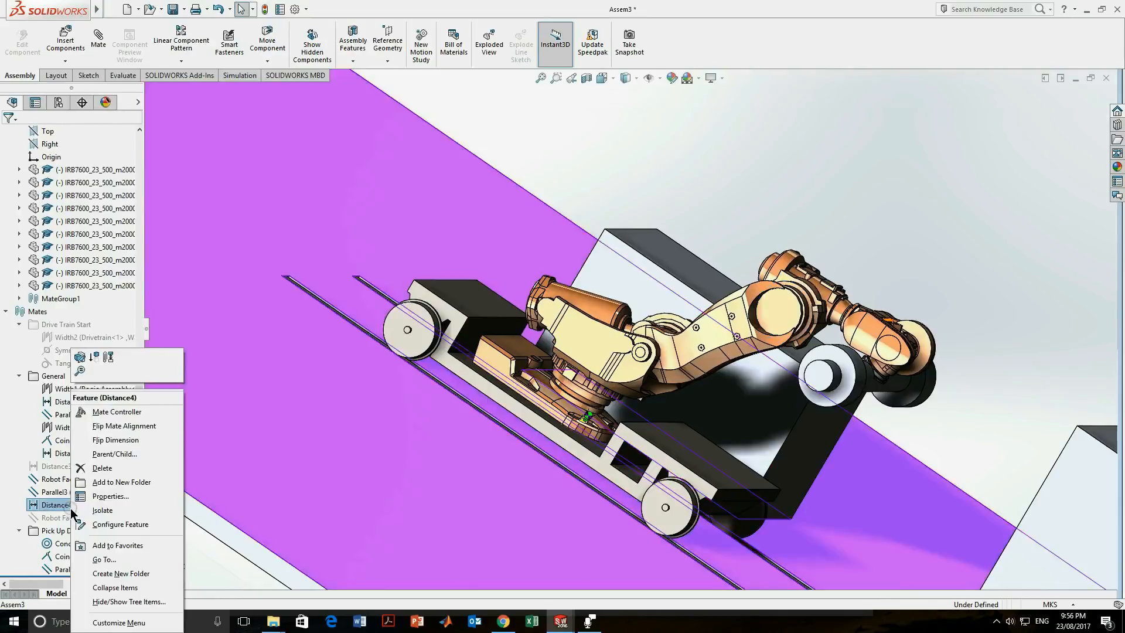
pyautogui.click(98, 356)
pyautogui.moveTo(772, 316); pyautogui.dragTo(636, 294)
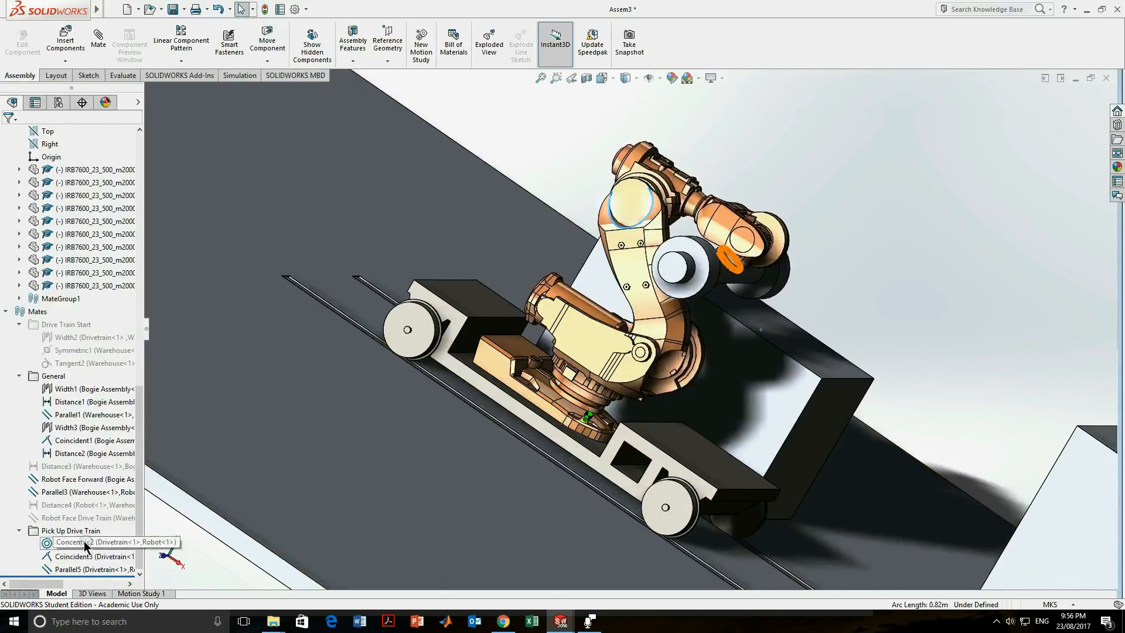
# Unsuppress the Distance4 mate and try sliding the bogie along the rails with the drivetrain raised.
pyautogui.rightClick(88, 504)
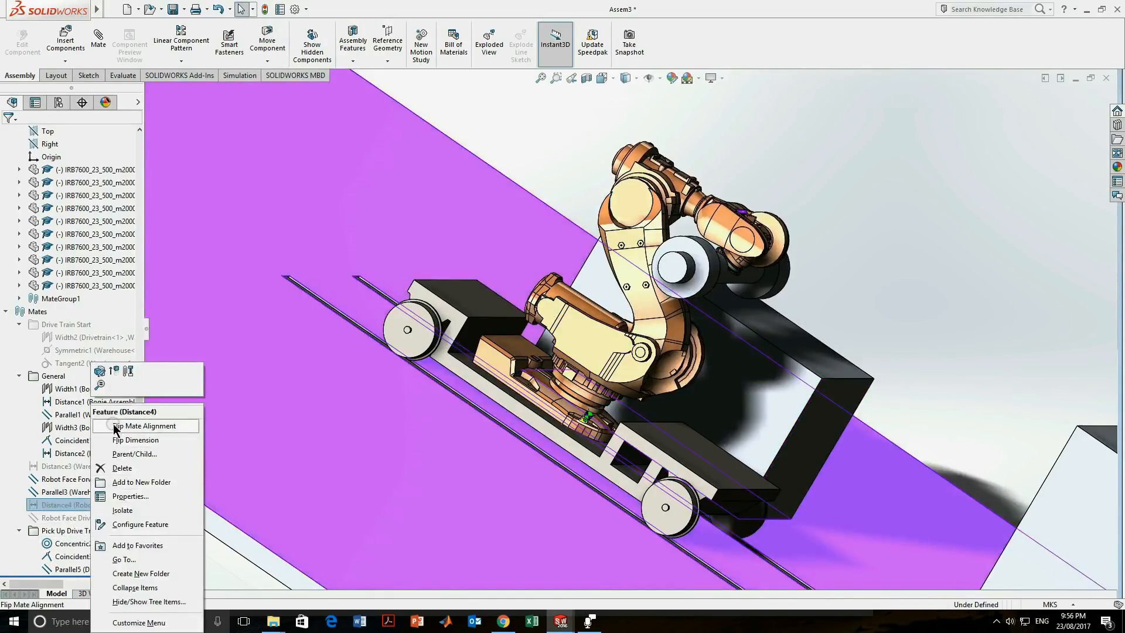
pyautogui.click(112, 380)
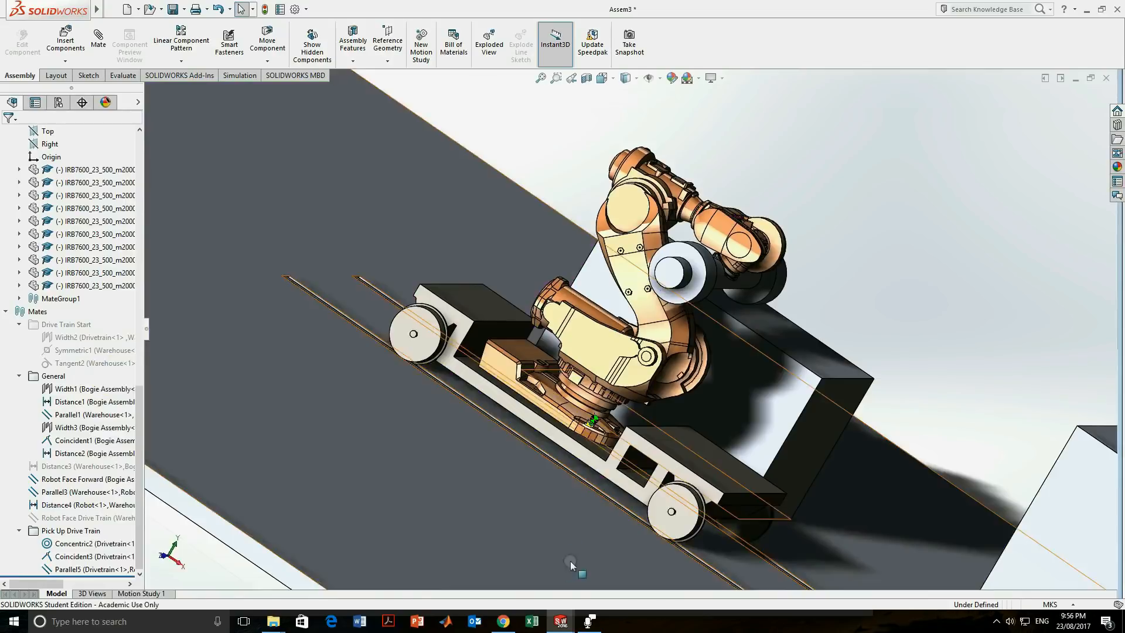
pyautogui.moveTo(716, 461); pyautogui.dragTo(662, 533)
pyautogui.scroll(5, 659, 521)
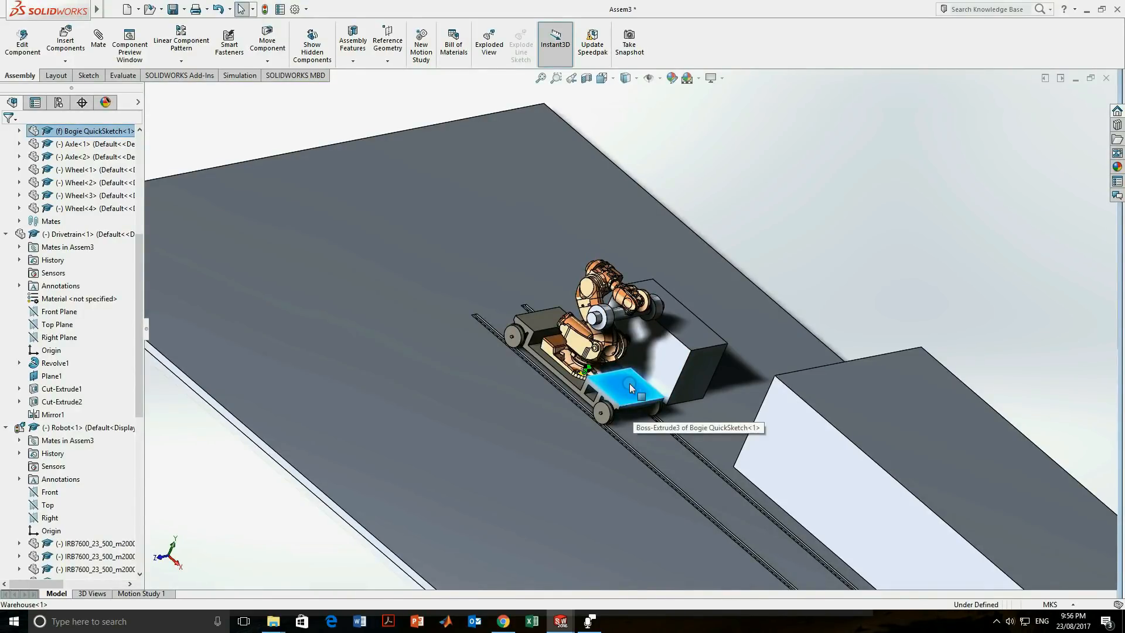
pyautogui.moveTo(629, 383); pyautogui.dragTo(637, 473)
pyautogui.scroll(3, 684, 466)
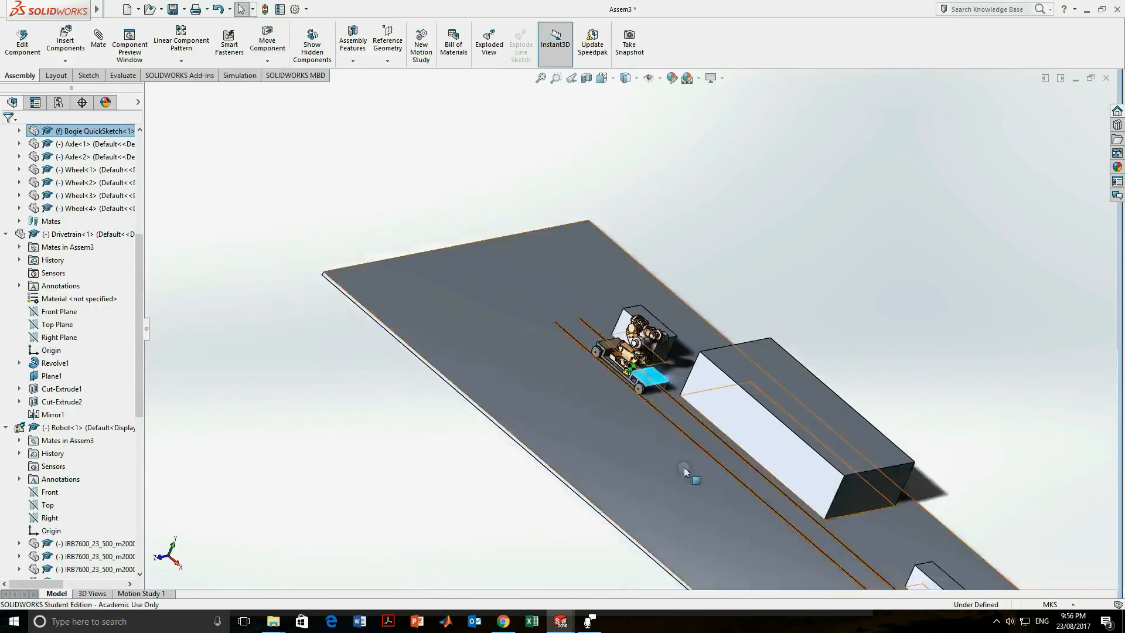
pyautogui.scroll(-5, 592, 261)
pyautogui.moveTo(571, 310); pyautogui.dragTo(470, 305)
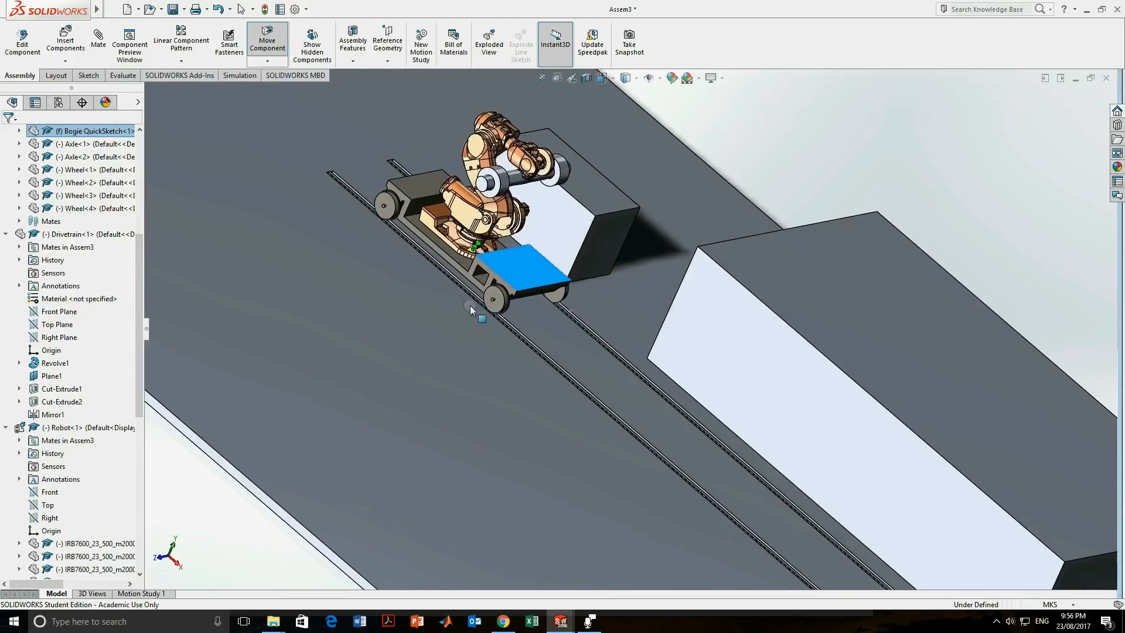
pyautogui.press('Escape')
# Suppress the Pick Up Drive Train mate folder to release the drivetrain from the robot.
pyautogui.scroll(-5, 494, 309)
pyautogui.scroll(-10, 100, 498)
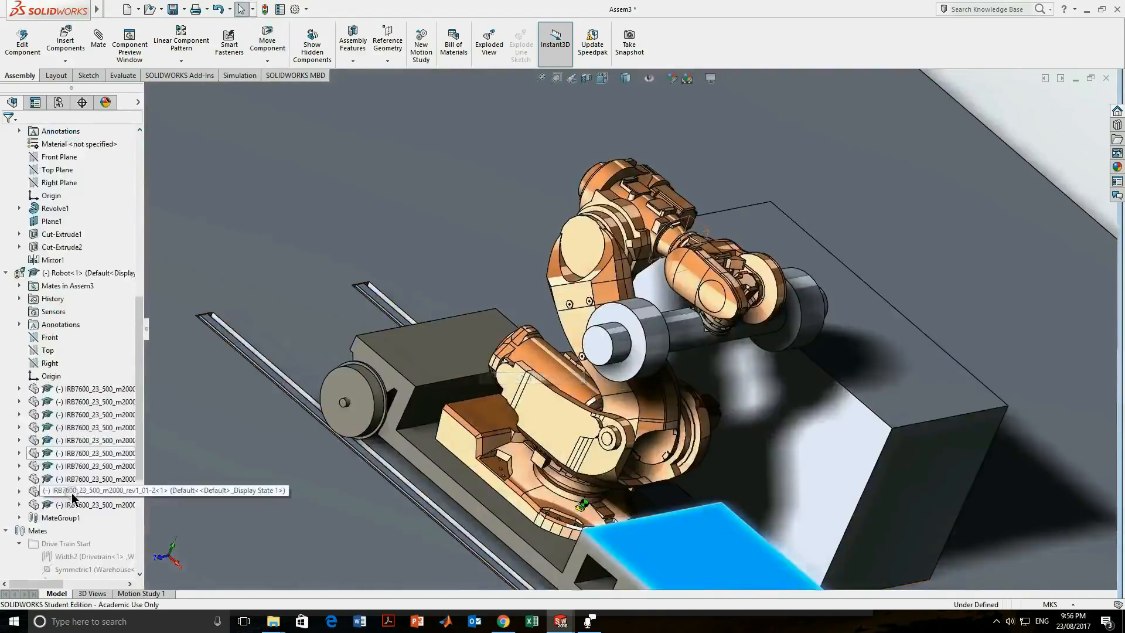
pyautogui.scroll(5, 662, 430)
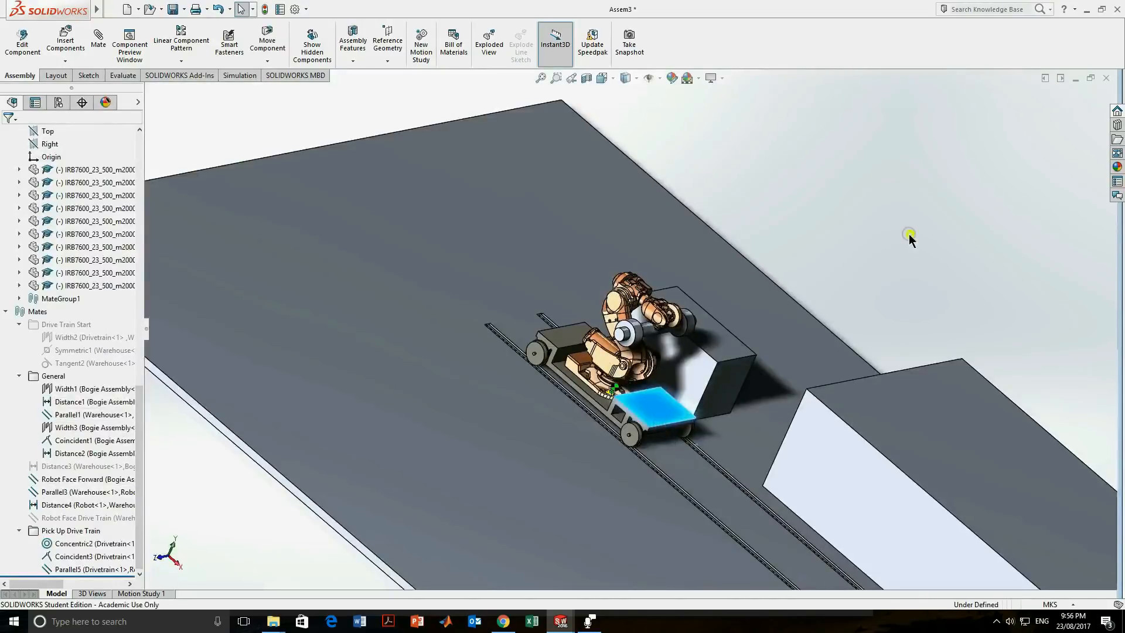
pyautogui.scroll(-5, 597, 417)
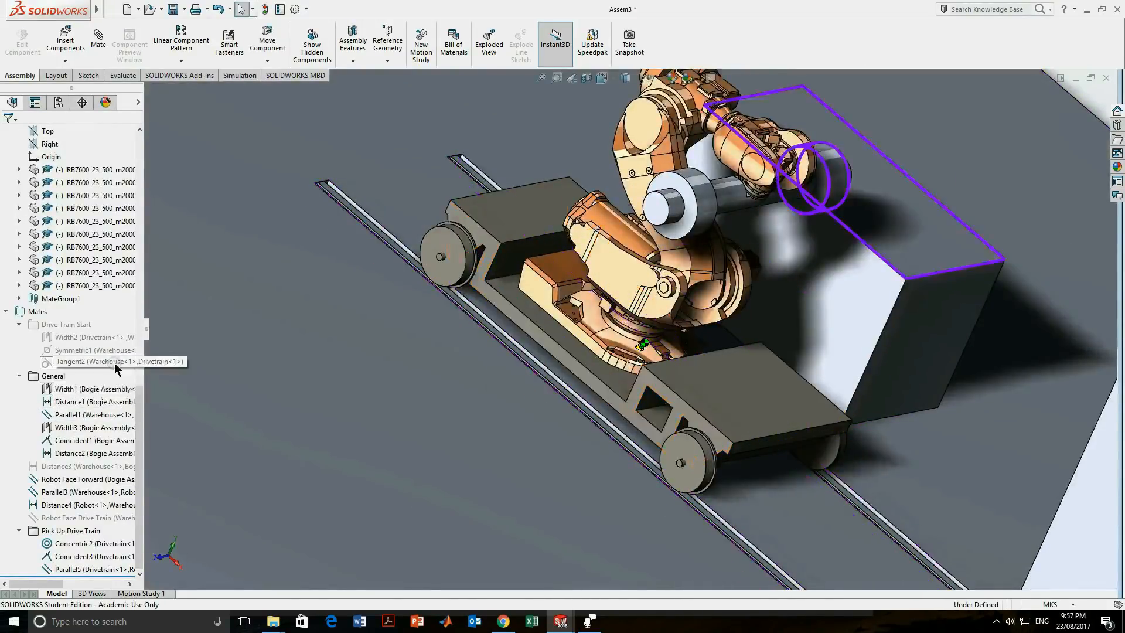
pyautogui.click(88, 414)
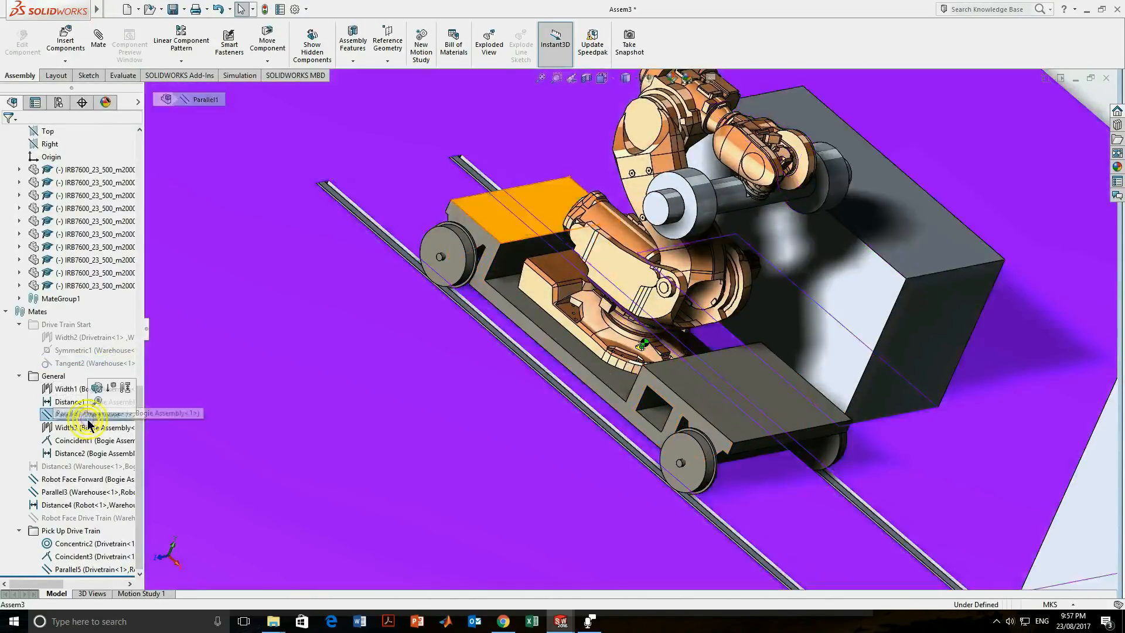
pyautogui.rightClick(83, 530)
pyautogui.click(120, 364)
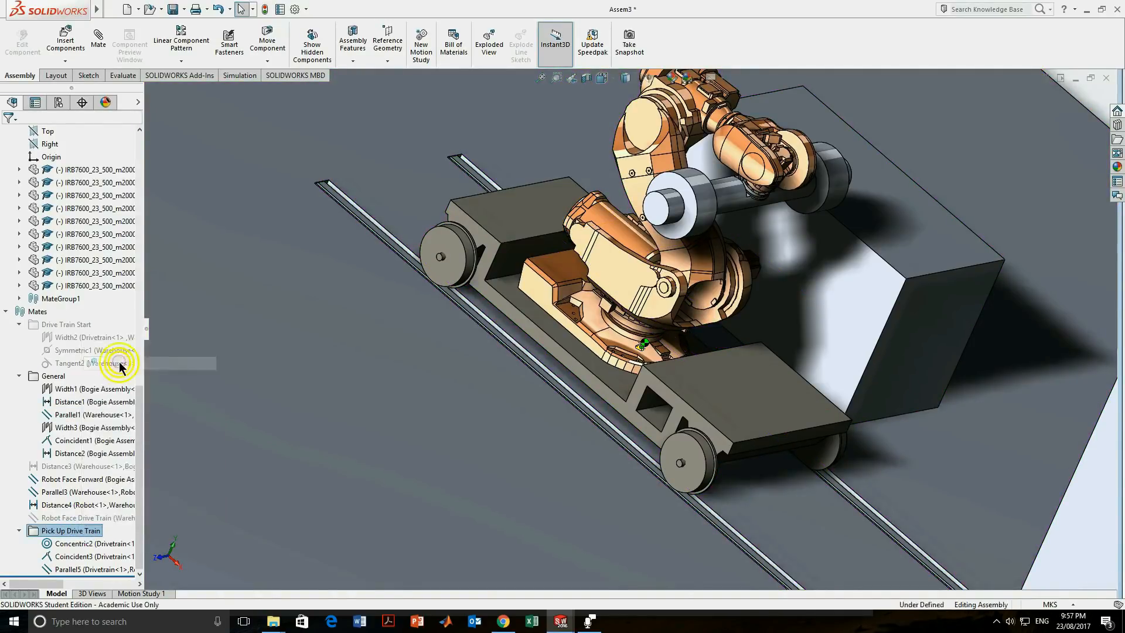
# Unsuppress the Drive Train Start mate folder to put the drivetrain back on the block.
pyautogui.rightClick(69, 326)
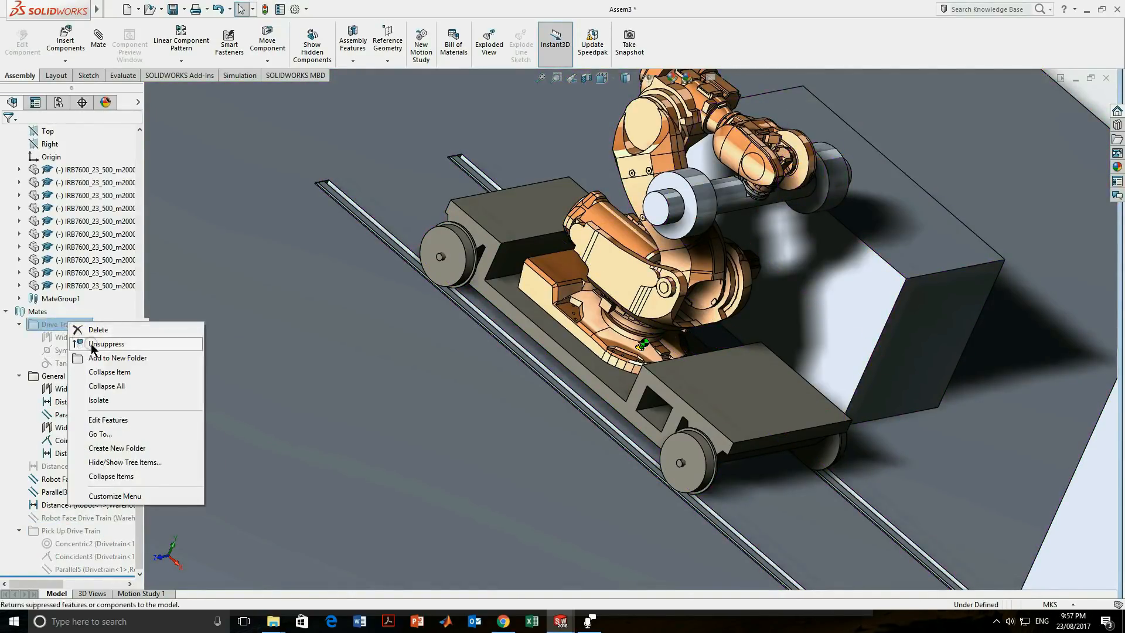
pyautogui.click(94, 344)
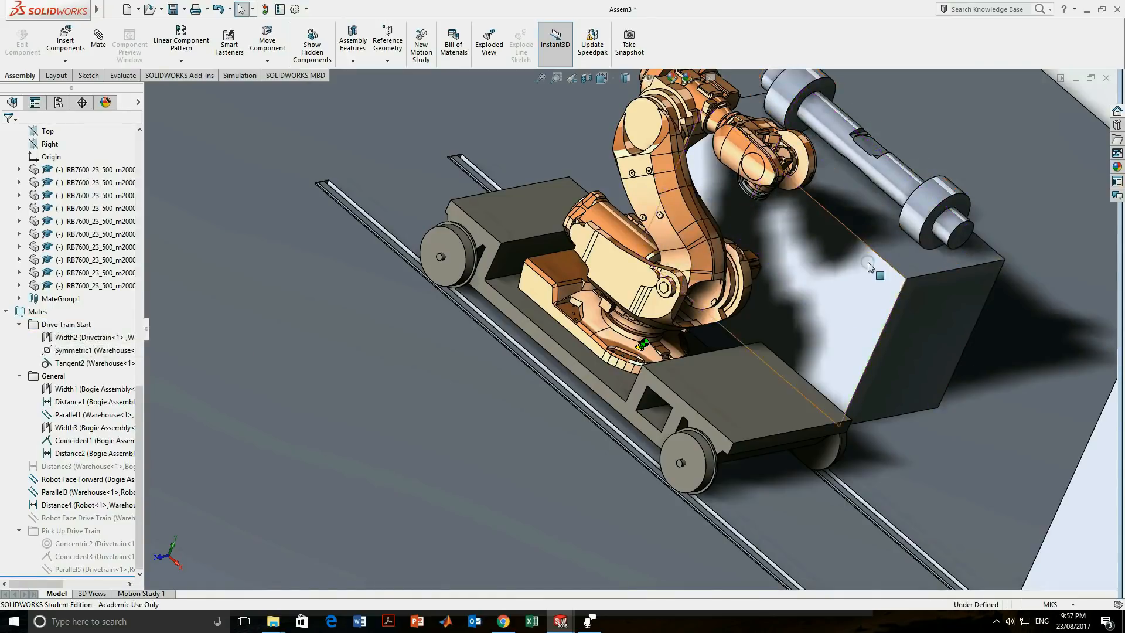
pyautogui.scroll(4, 788, 266)
pyautogui.scroll(-4, 761, 253)
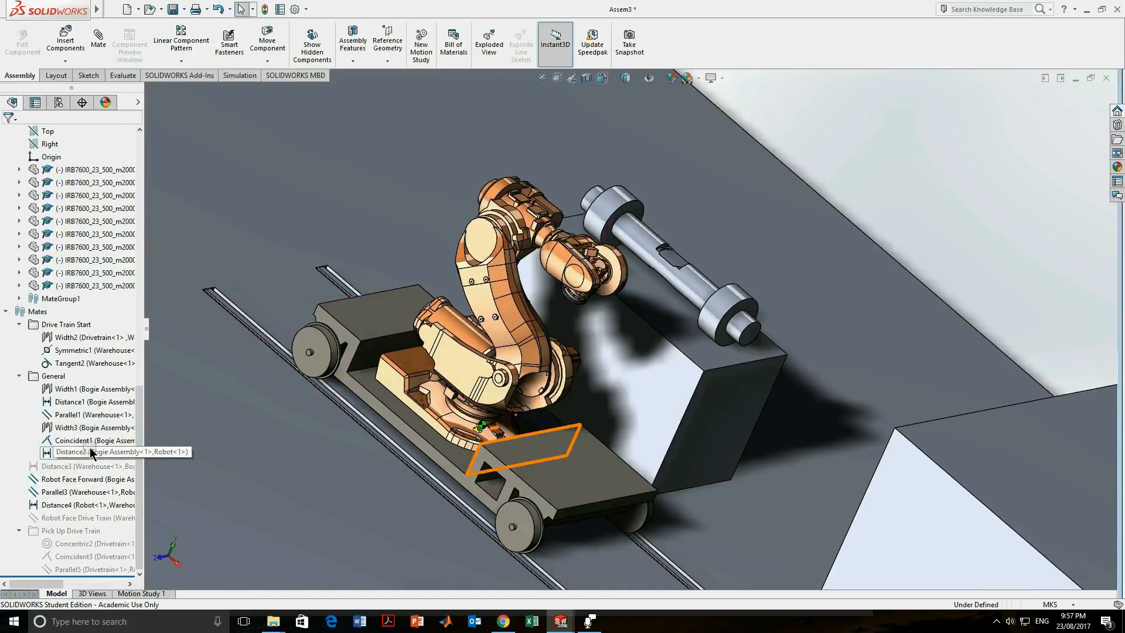
# Suppress the Robot Face Forward mate and unsuppress the Robot Face Drive Train mate.
pyautogui.rightClick(76, 479)
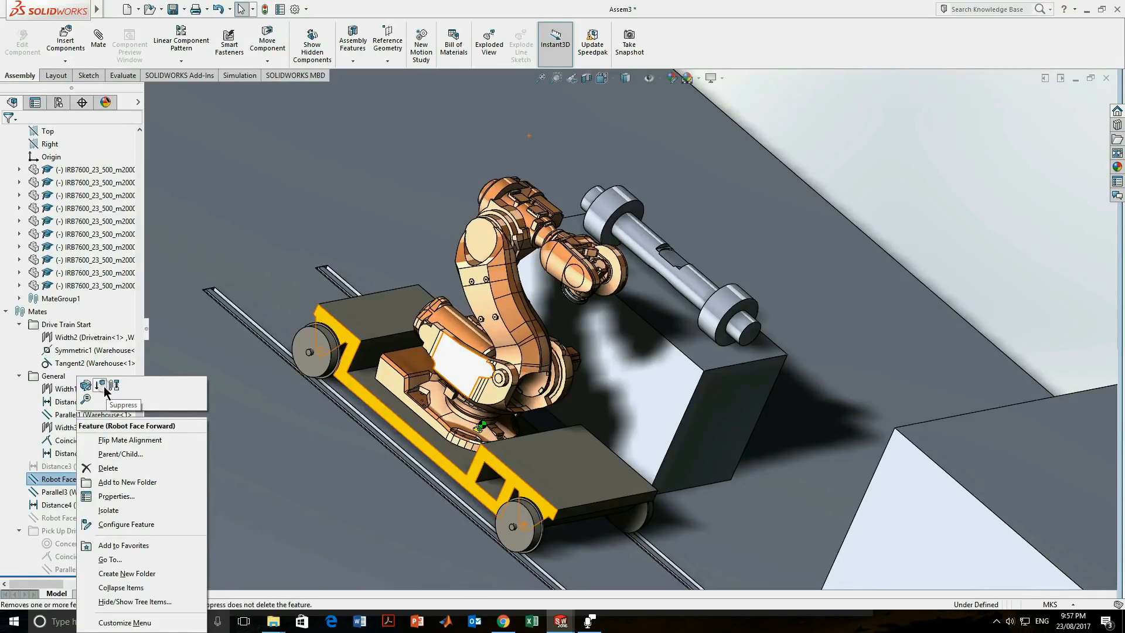
pyautogui.click(105, 387)
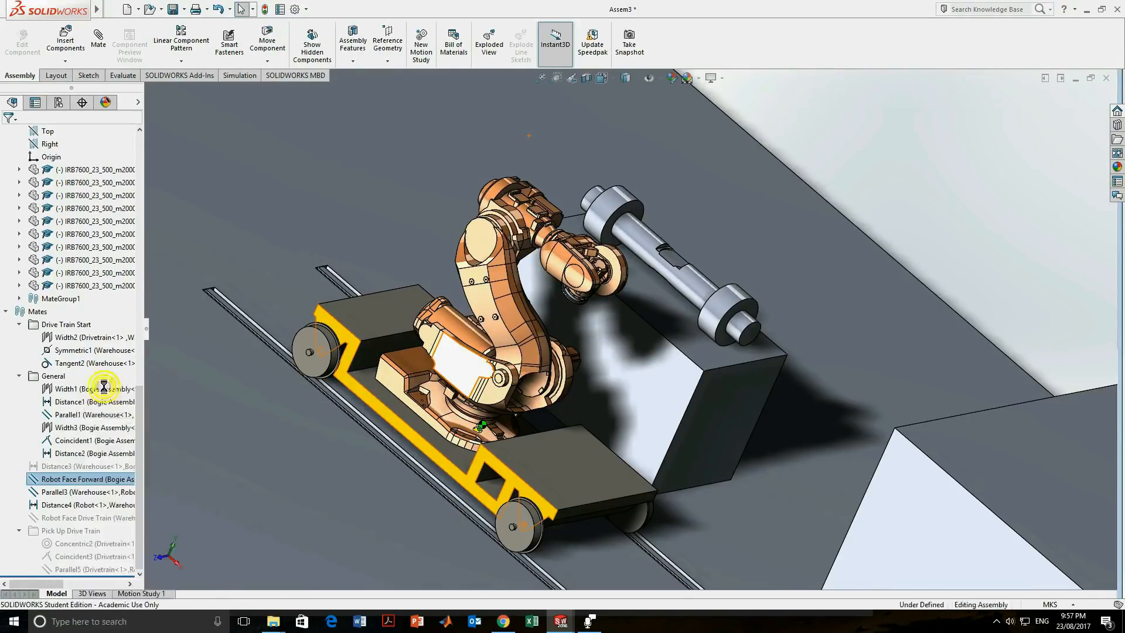
pyautogui.rightClick(79, 518)
pyautogui.click(106, 384)
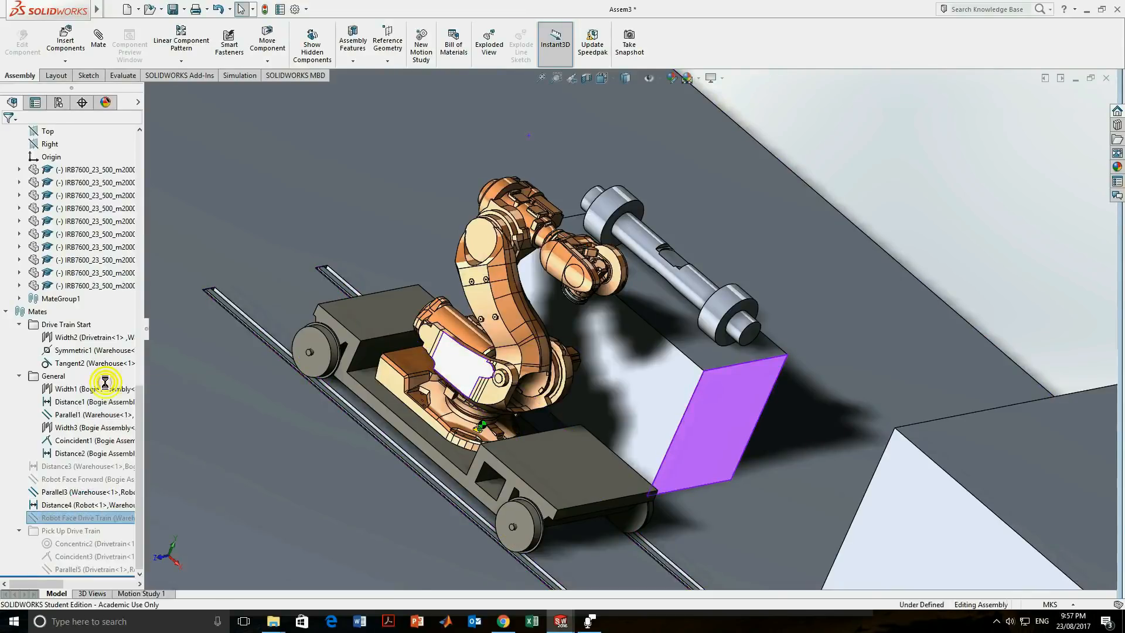
# Slide the bogie with the robot along the rails beside the block, and view it from the end of the rails.
pyautogui.scroll(-4, 629, 566)
pyautogui.scroll(4, 683, 509)
pyautogui.moveTo(680, 427); pyautogui.dragTo(482, 186)
pyautogui.moveTo(722, 208); pyautogui.dragTo(439, 246, button='middle')
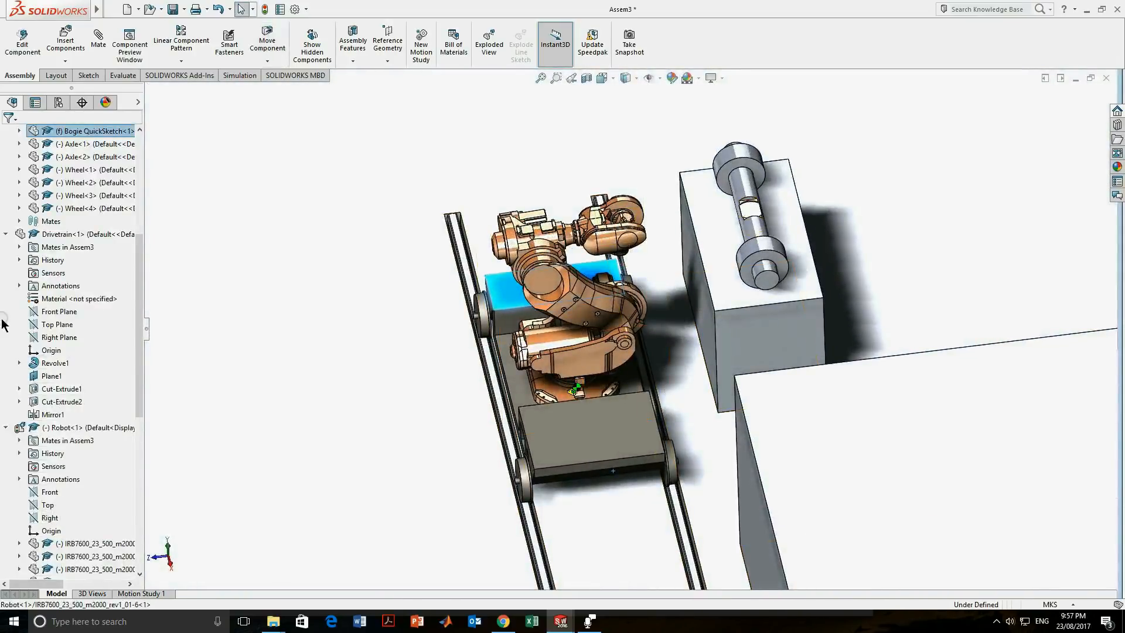
# Try to unsuppress the Pick Up Drive Train mate folder while the drivetrain rests on the block, and suppress it again.
pyautogui.scroll(-10, 65, 519)
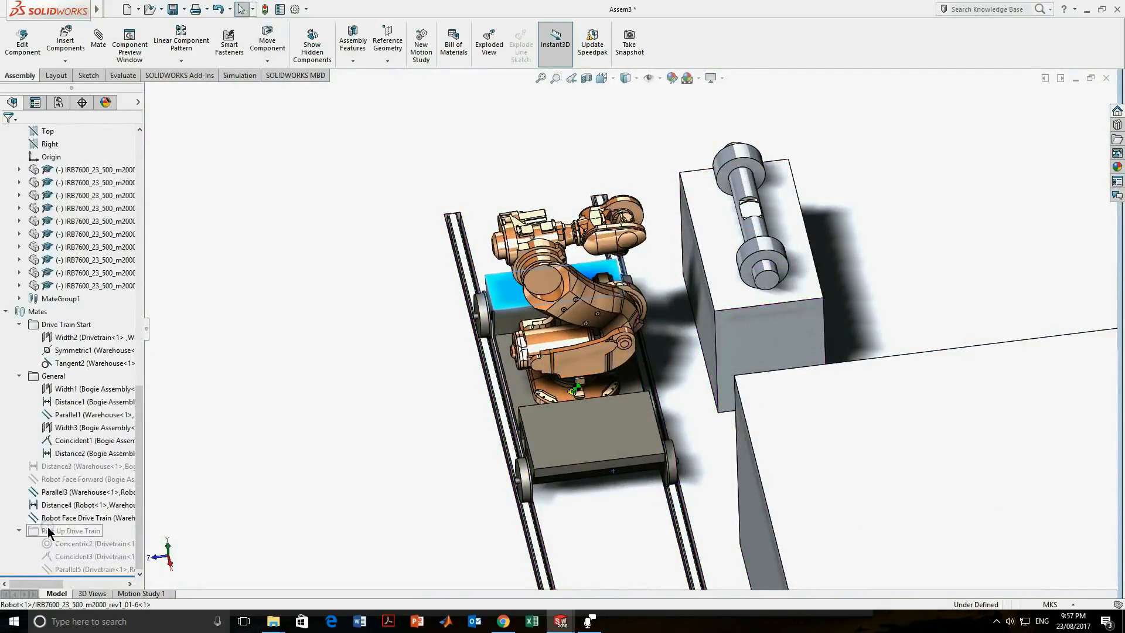
pyautogui.rightClick(49, 532)
pyautogui.click(84, 365)
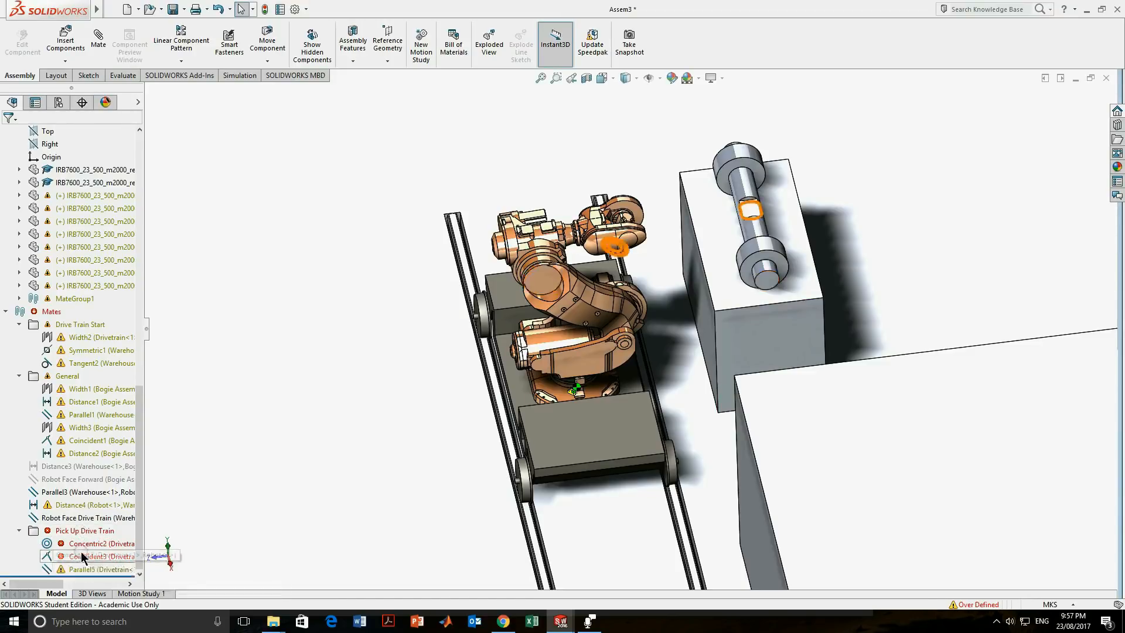
pyautogui.rightClick(79, 531)
pyautogui.click(111, 371)
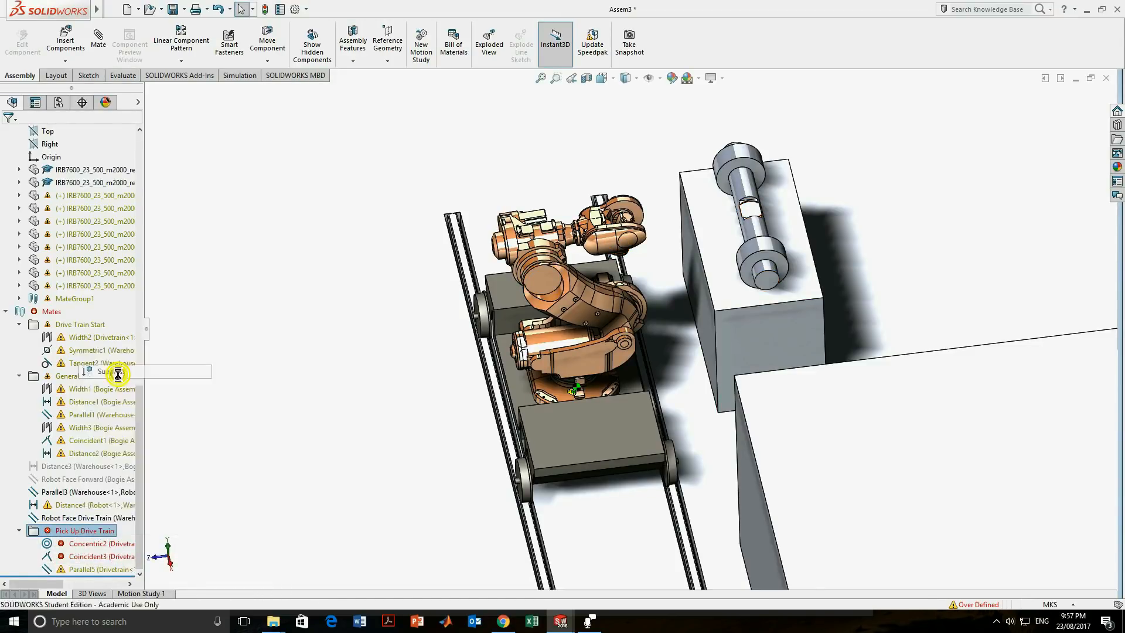
# Suppress the Parallel3 and Distance4 mates between the warehouse and the robot.
pyautogui.scroll(-4, 551, 439)
pyautogui.moveTo(586, 510); pyautogui.dragTo(561, 410)
pyautogui.moveTo(468, 180); pyautogui.dragTo(471, 190)
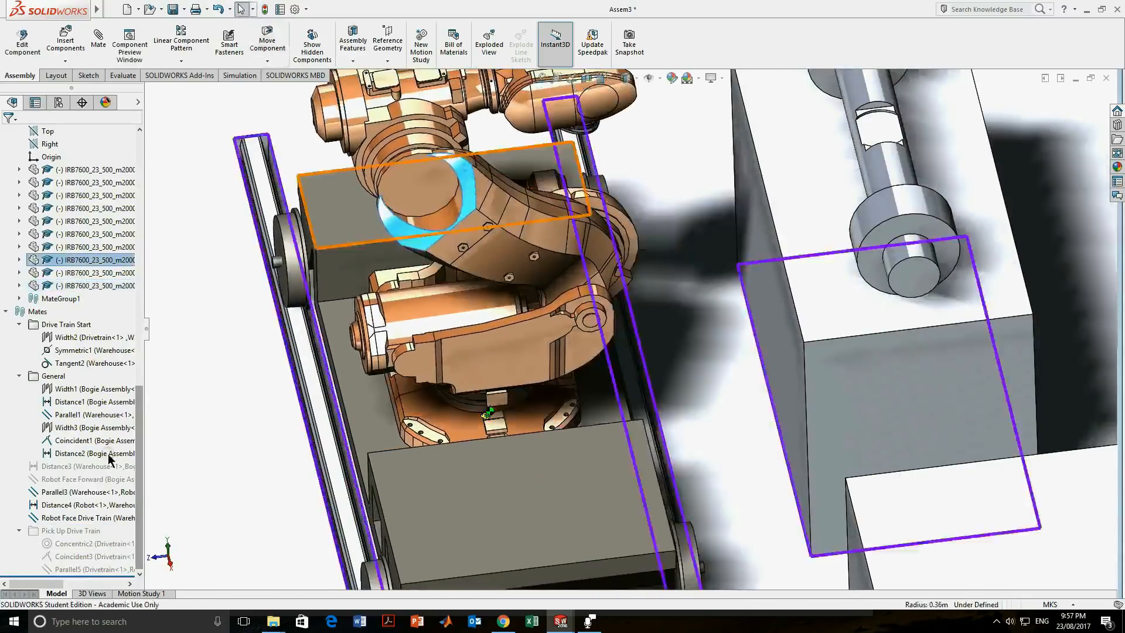
pyautogui.click(86, 509)
pyautogui.keyDown('ctrl'); pyautogui.click(69, 494); pyautogui.keyUp('ctrl')
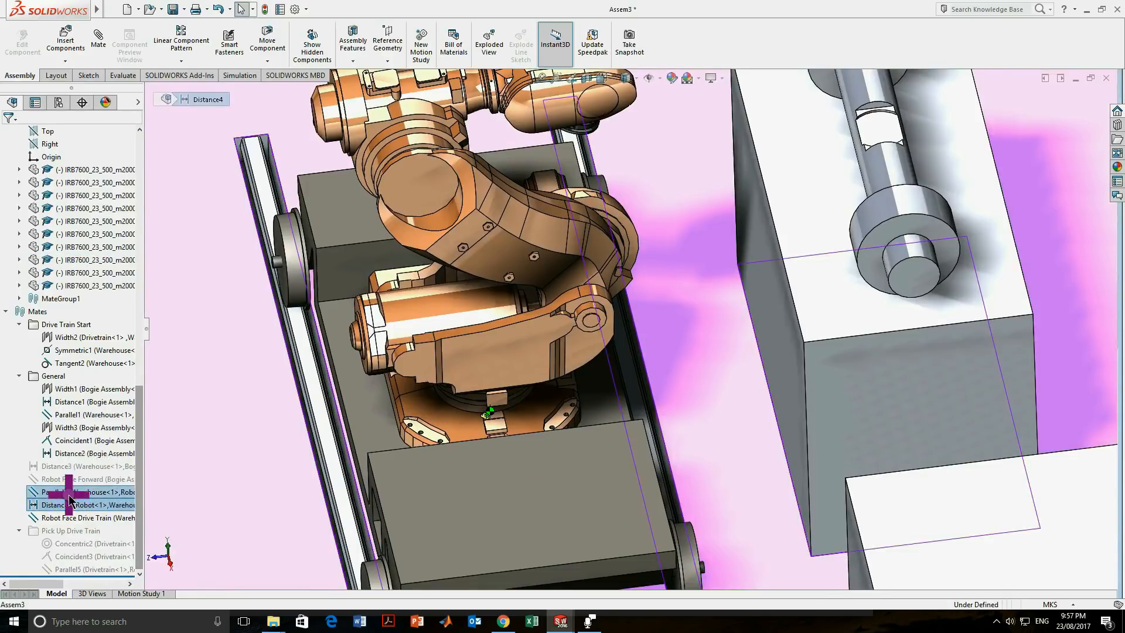
pyautogui.rightClick(69, 497)
pyautogui.click(91, 412)
pyautogui.scroll(4, 557, 430)
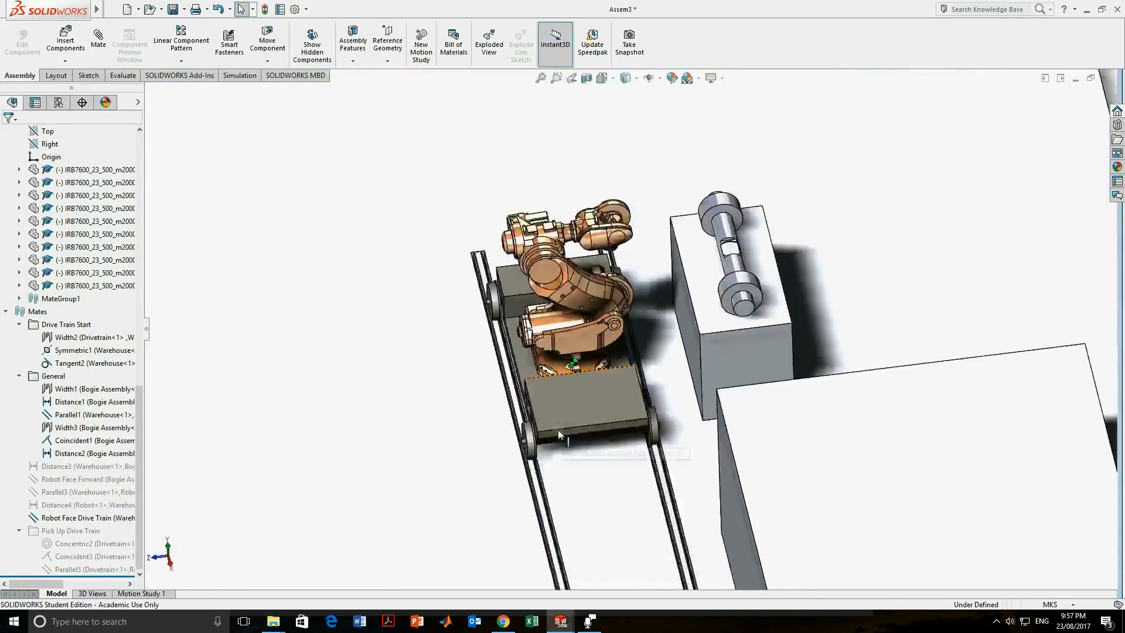
# Unsuppress the Pick Up Drive Train mate folder so the robot arm attaches to the drivetrain on the block.
pyautogui.moveTo(588, 311); pyautogui.dragTo(692, 244, button='middle')
pyautogui.scroll(3, 793, 268)
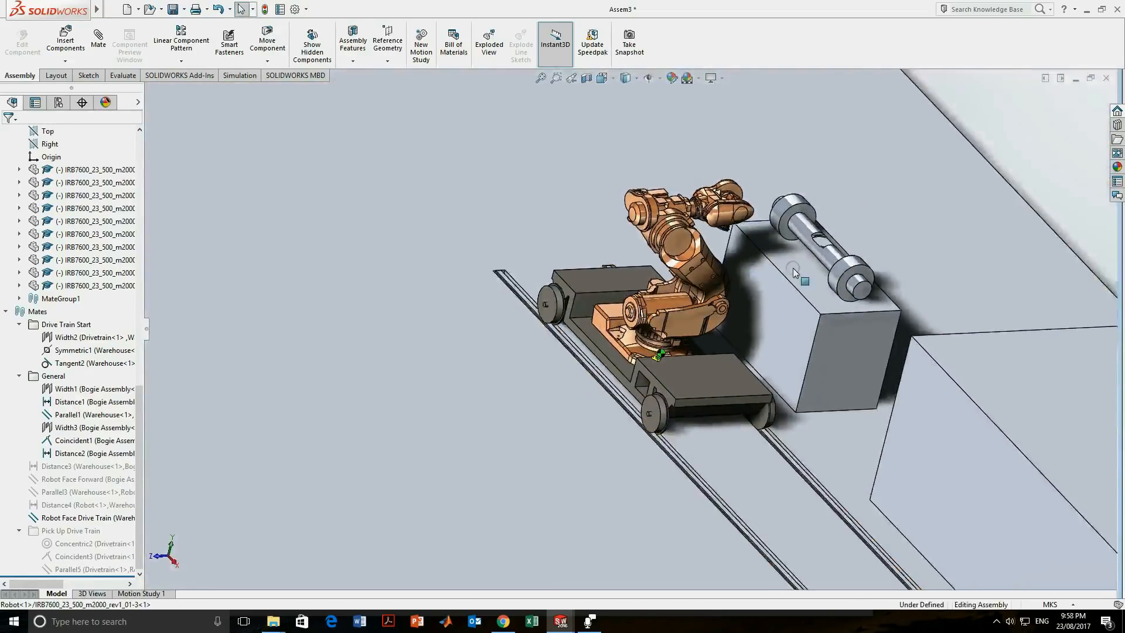
pyautogui.scroll(-5, 793, 269)
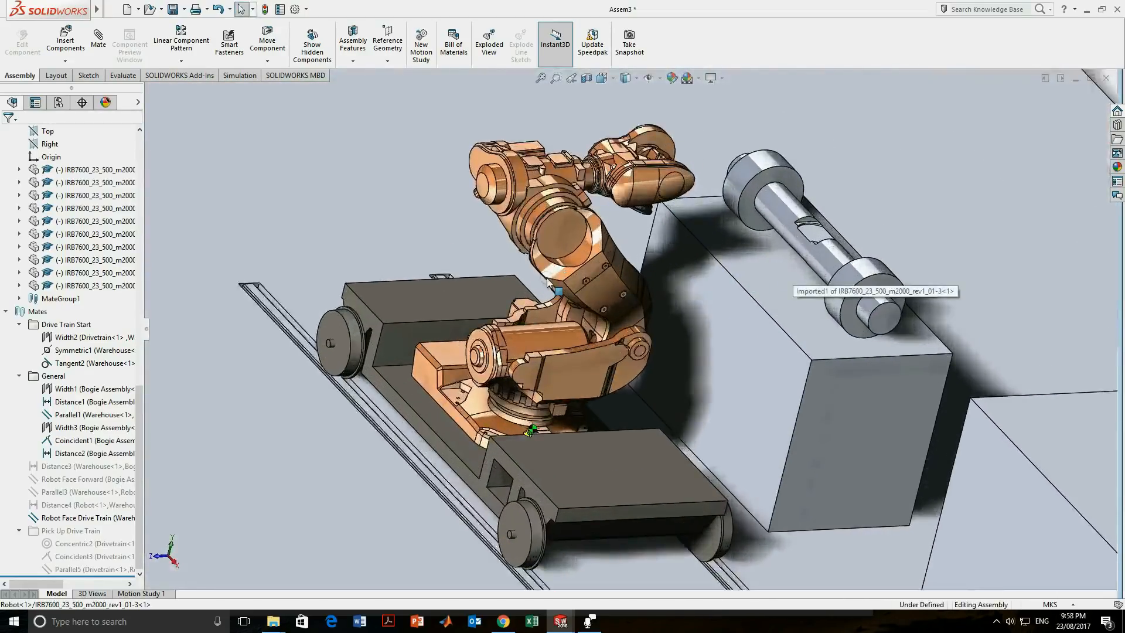
pyautogui.rightClick(72, 535)
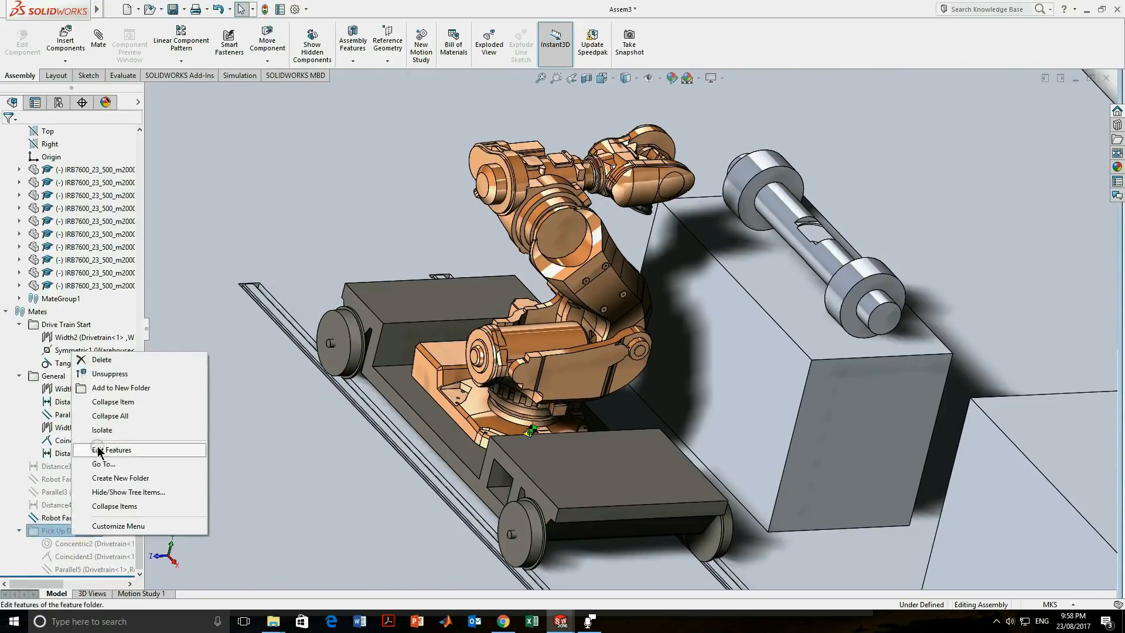
pyautogui.click(127, 373)
pyautogui.moveTo(666, 319); pyautogui.dragTo(621, 262, button='middle')
# Try to unsuppress the Distance3 mate between the warehouse and the bogie, and suppress it again.
pyautogui.click(98, 466)
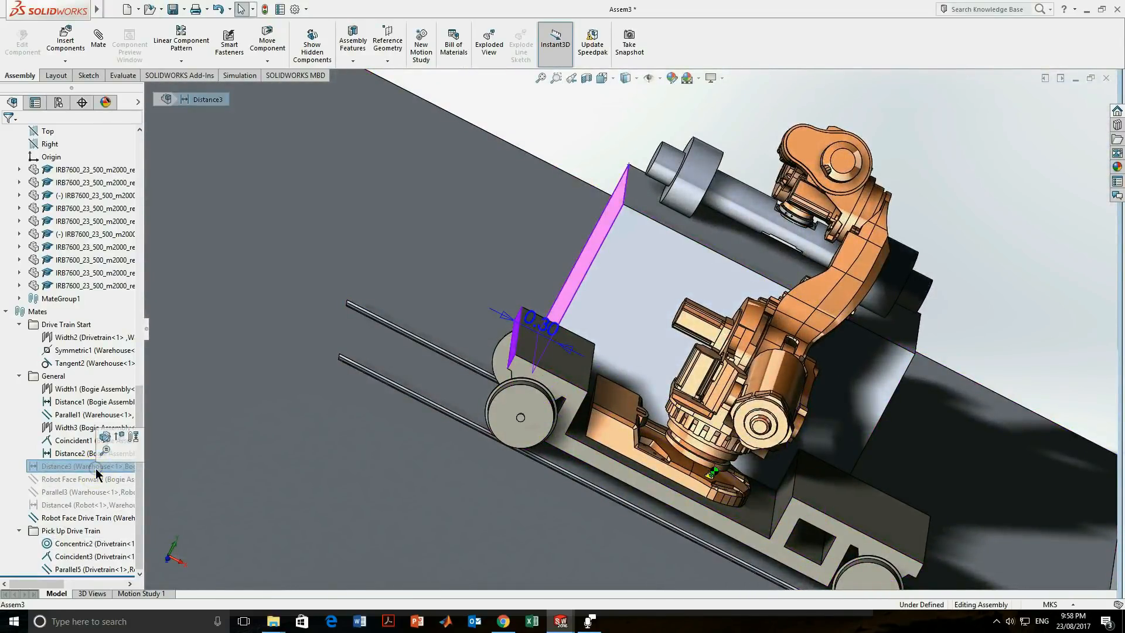
pyautogui.rightClick(97, 468)
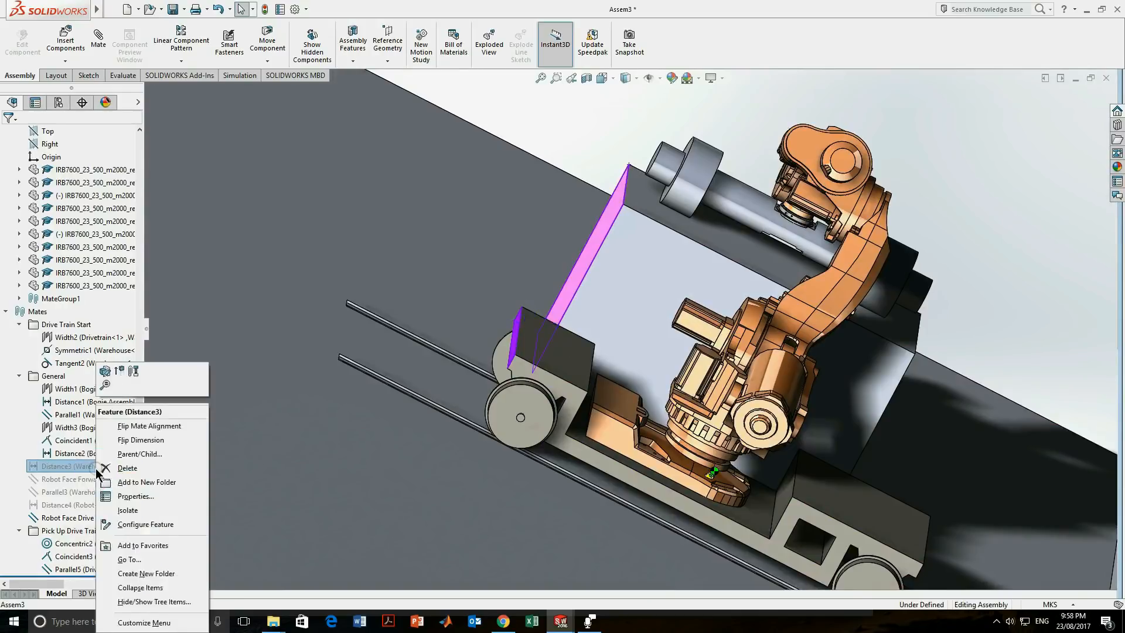
pyautogui.click(119, 373)
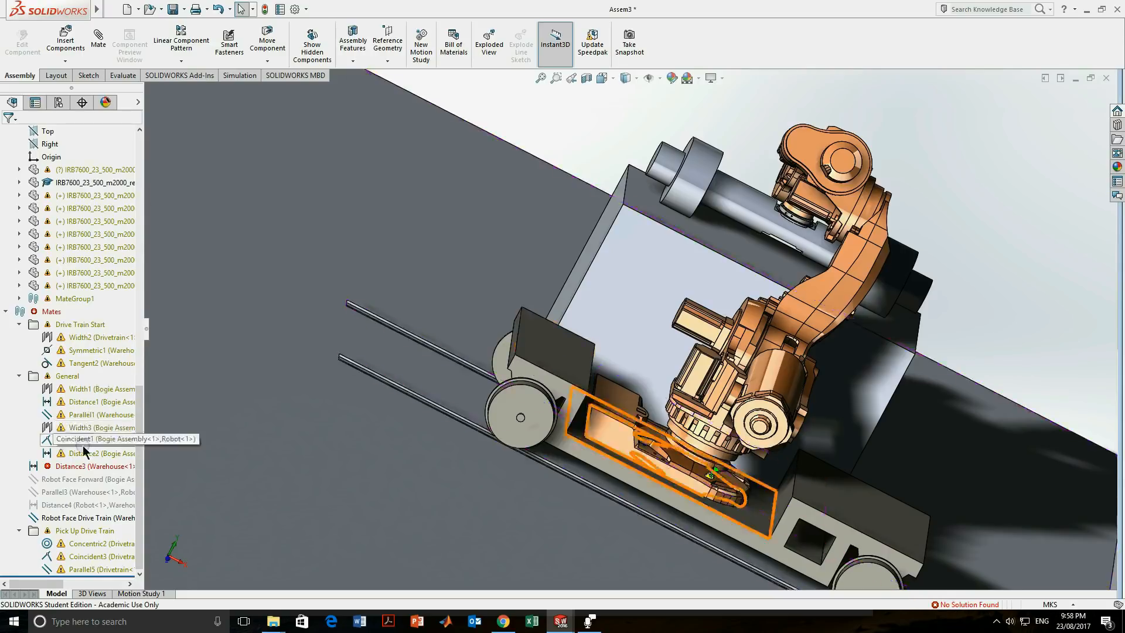
pyautogui.moveTo(87, 470)
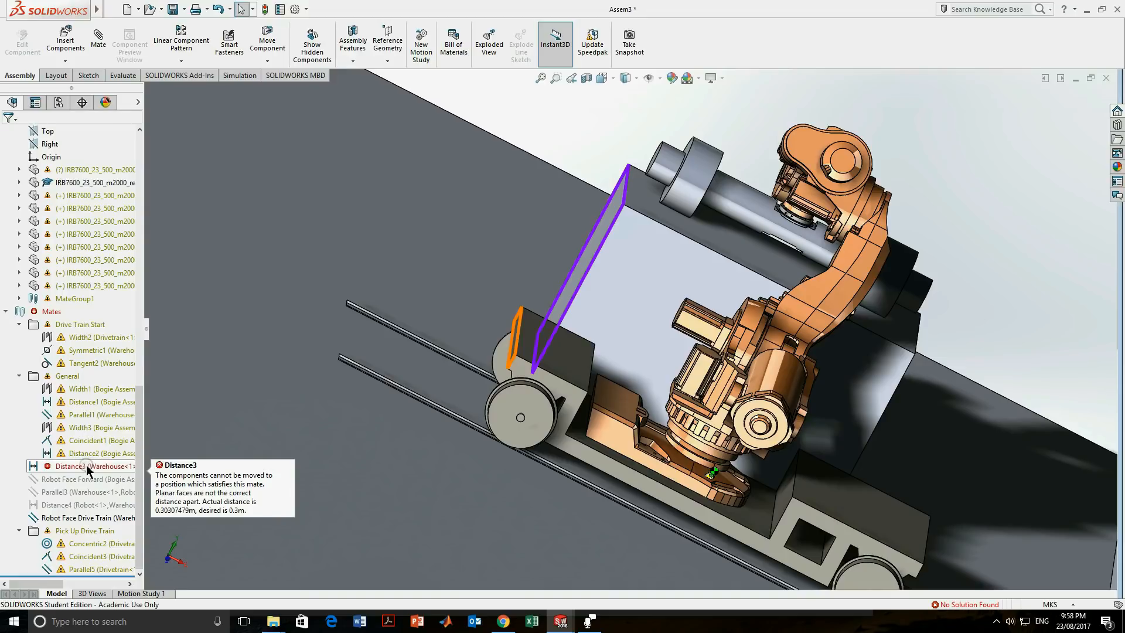
pyautogui.rightClick(88, 470)
pyautogui.click(109, 328)
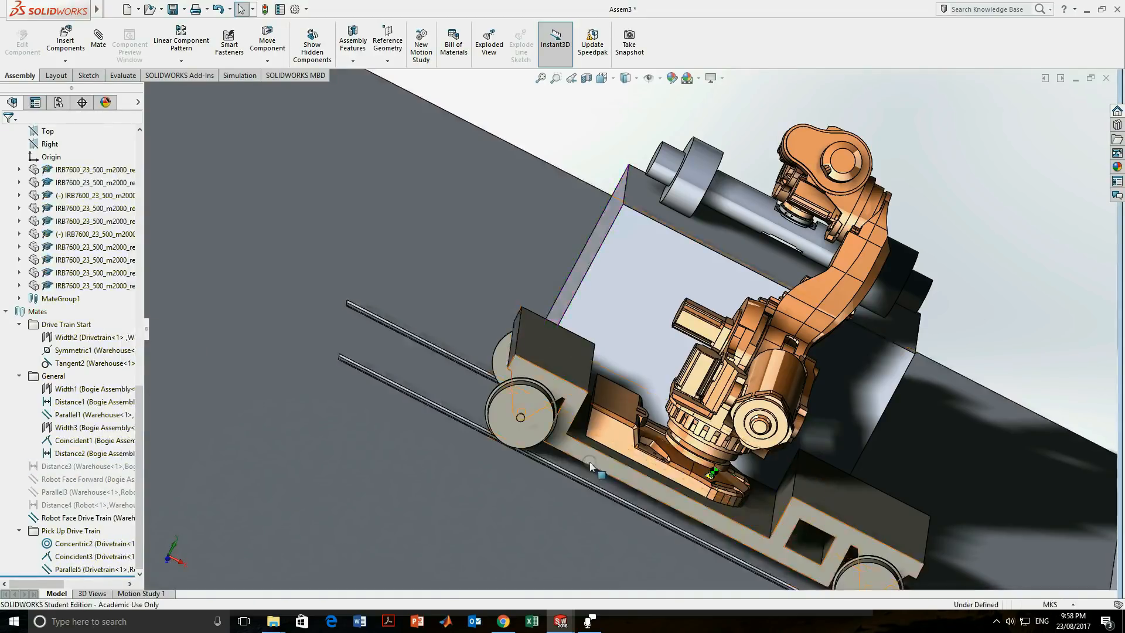
# Inspect the bogie beside the block and test at both raised ends whether it can still be moved along the rails.
pyautogui.scroll(4, 589, 461)
pyautogui.moveTo(590, 461); pyautogui.dragTo(632, 495, button='middle')
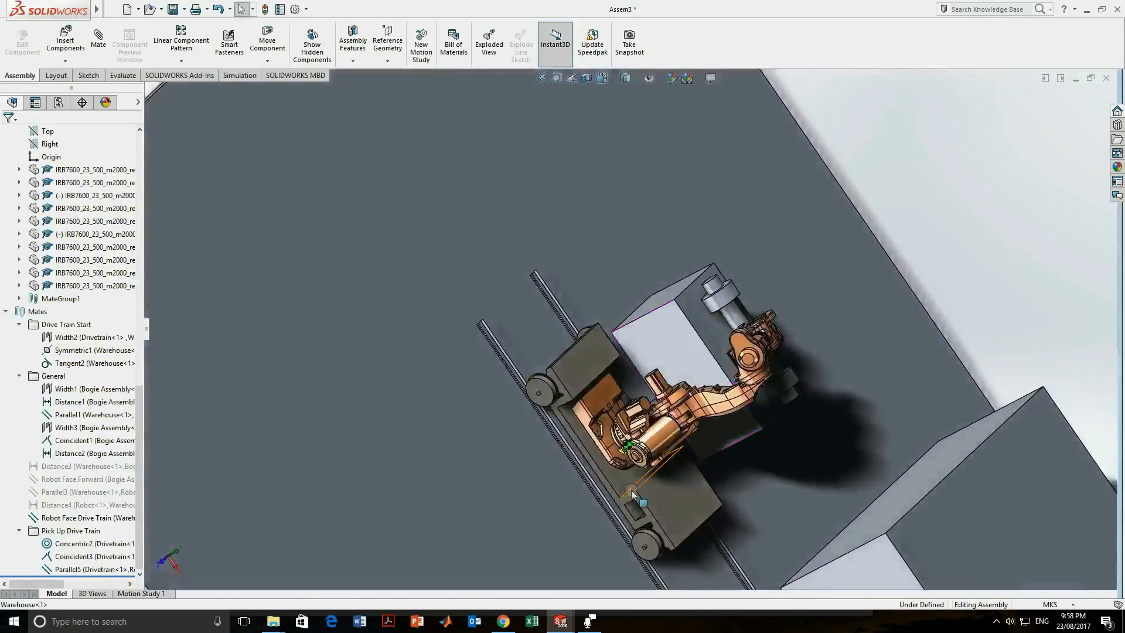
pyautogui.scroll(-4, 599, 353)
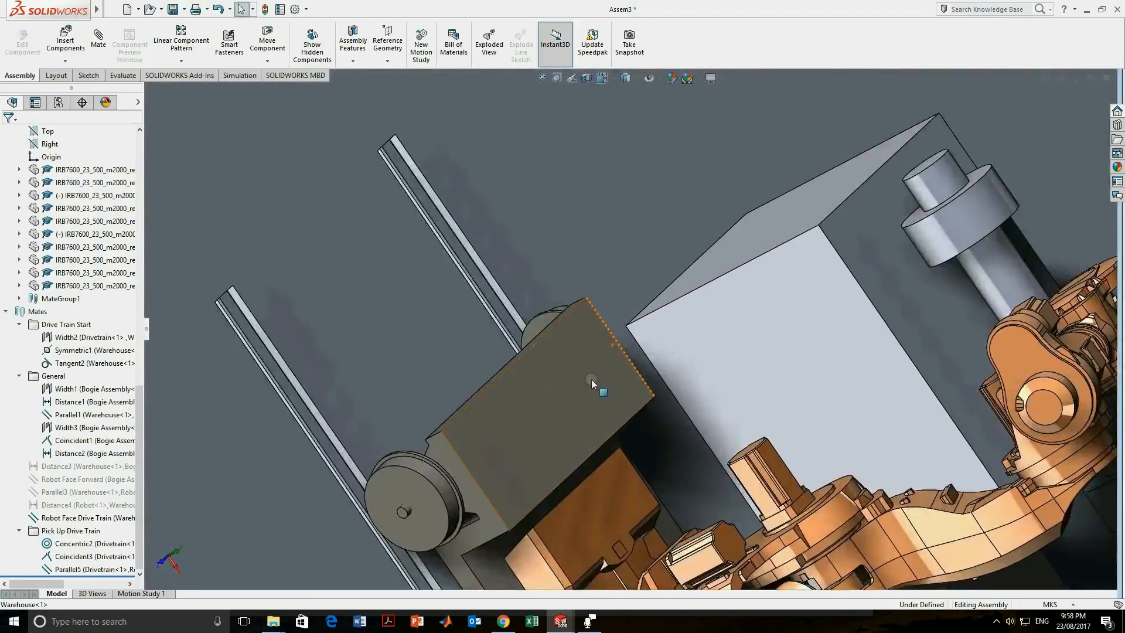
pyautogui.scroll(1, 595, 398)
pyautogui.click(597, 408)
pyautogui.scroll(5, 644, 422)
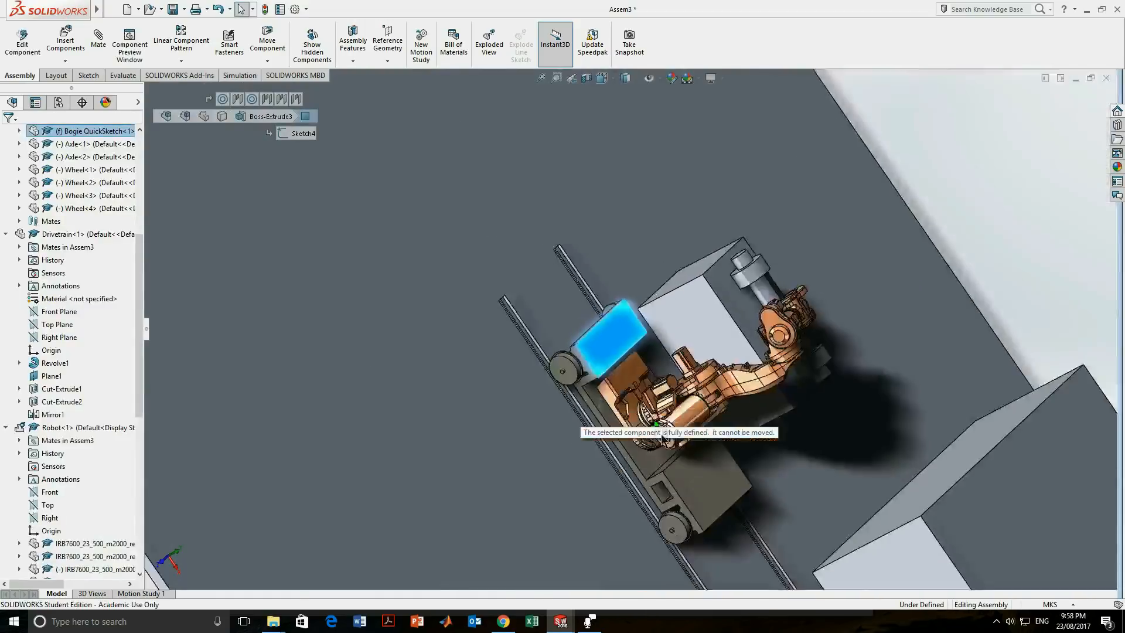
pyautogui.click(649, 403)
pyautogui.click(677, 430)
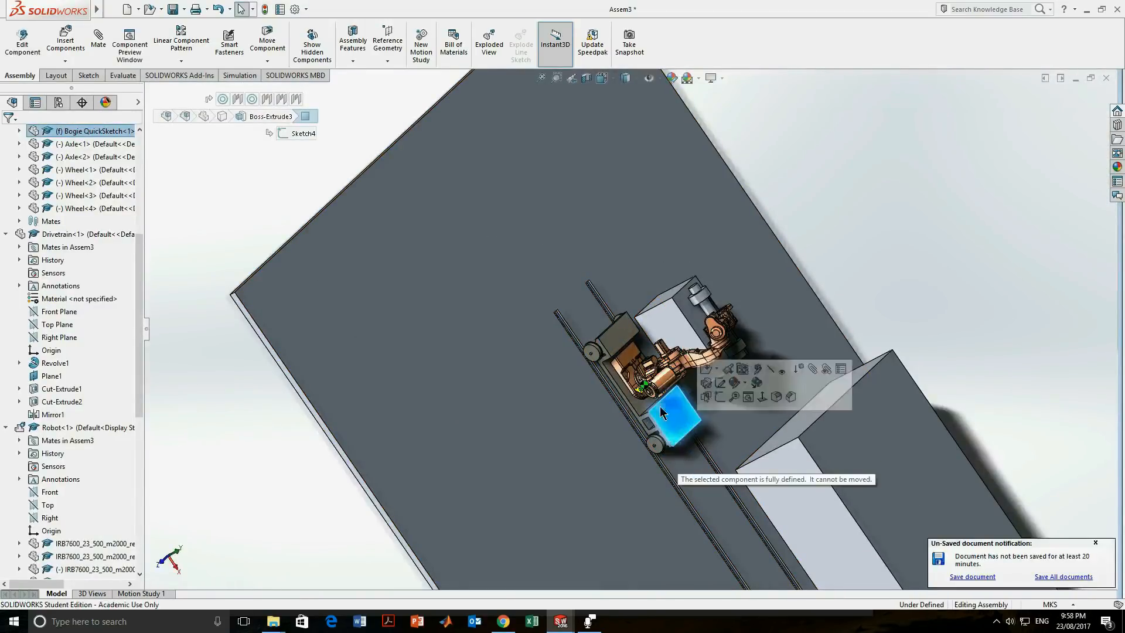
pyautogui.scroll(-2, 657, 410)
pyautogui.scroll(-3, 470, 224)
pyautogui.scroll(2, 683, 362)
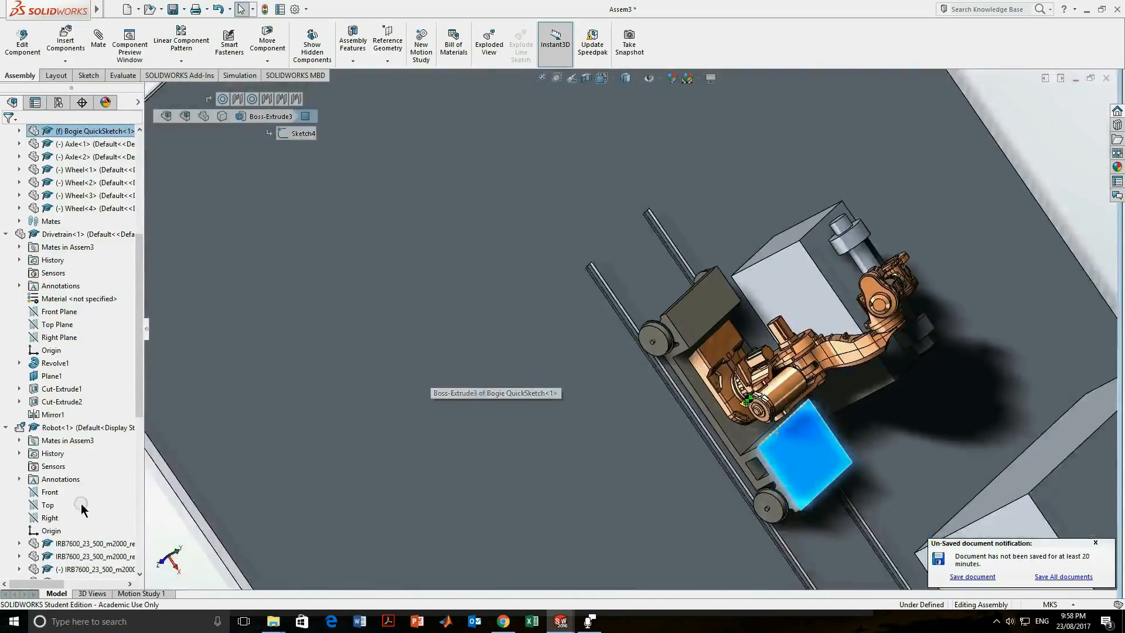
# Delete the suppressed Distance3 mate between the warehouse and the bogie.
pyautogui.scroll(-10, 77, 519)
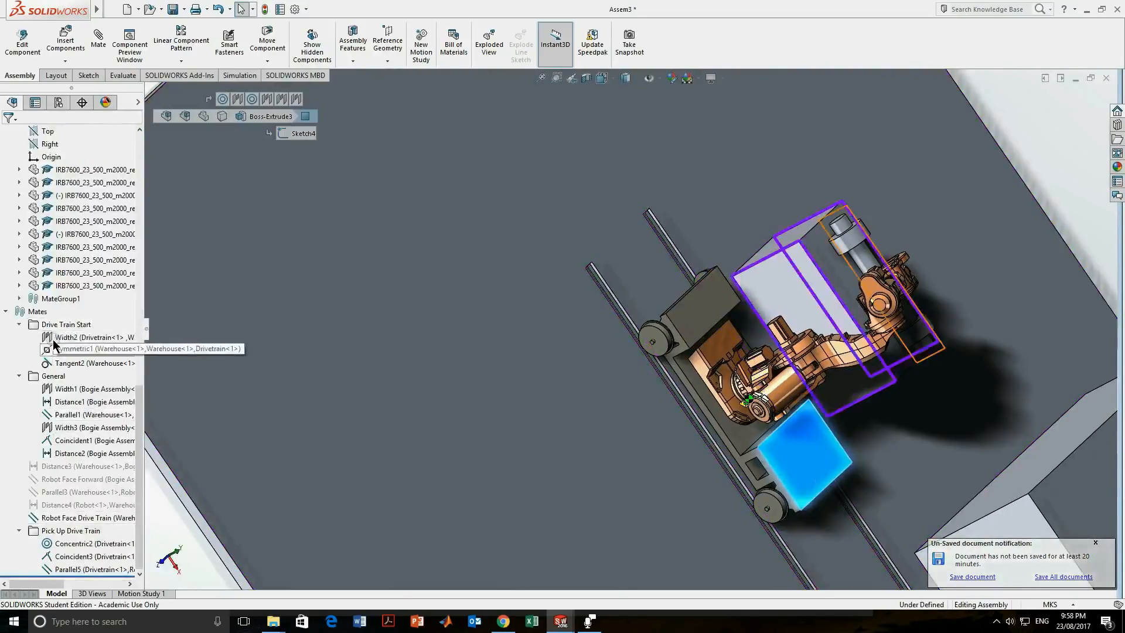
pyautogui.moveTo(746, 394); pyautogui.dragTo(798, 301, button='middle')
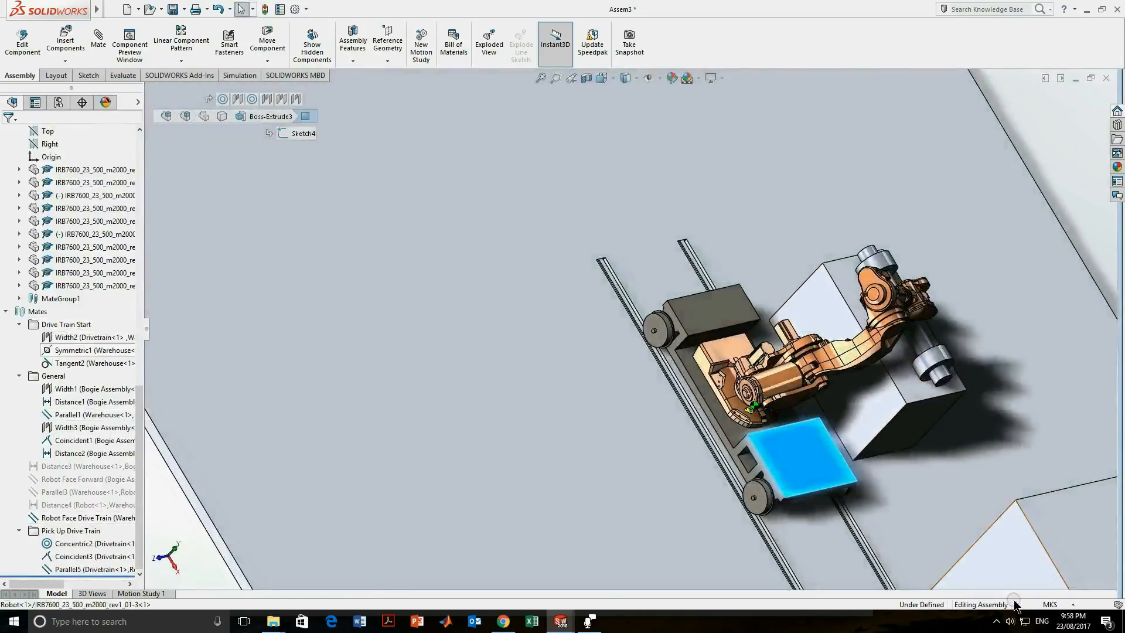
pyautogui.scroll(-3, 961, 404)
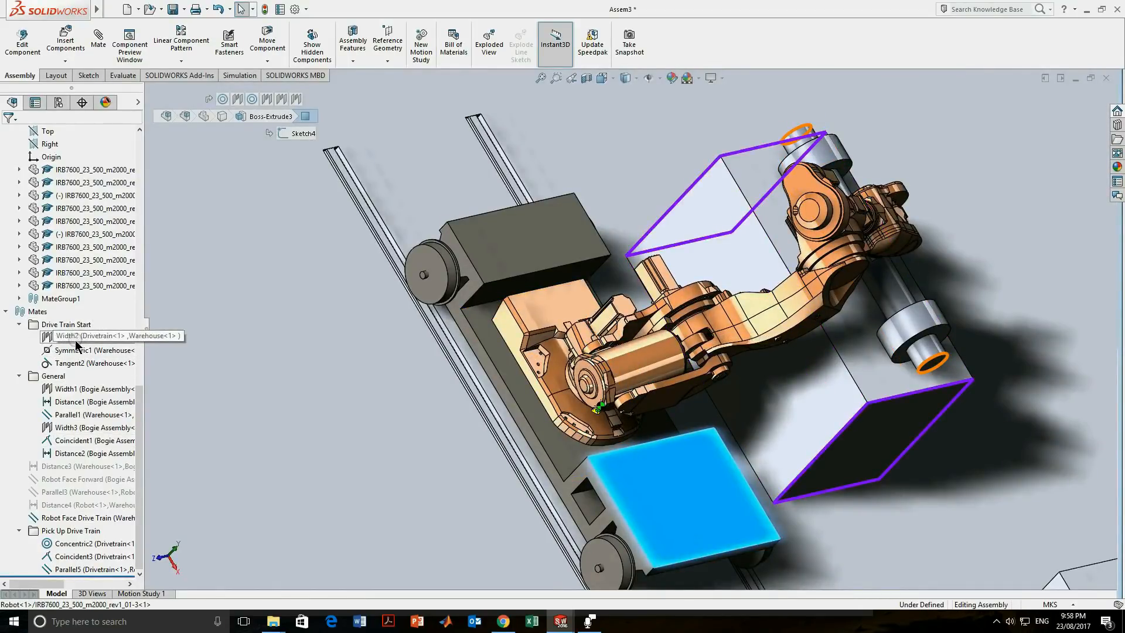
pyautogui.click(83, 466)
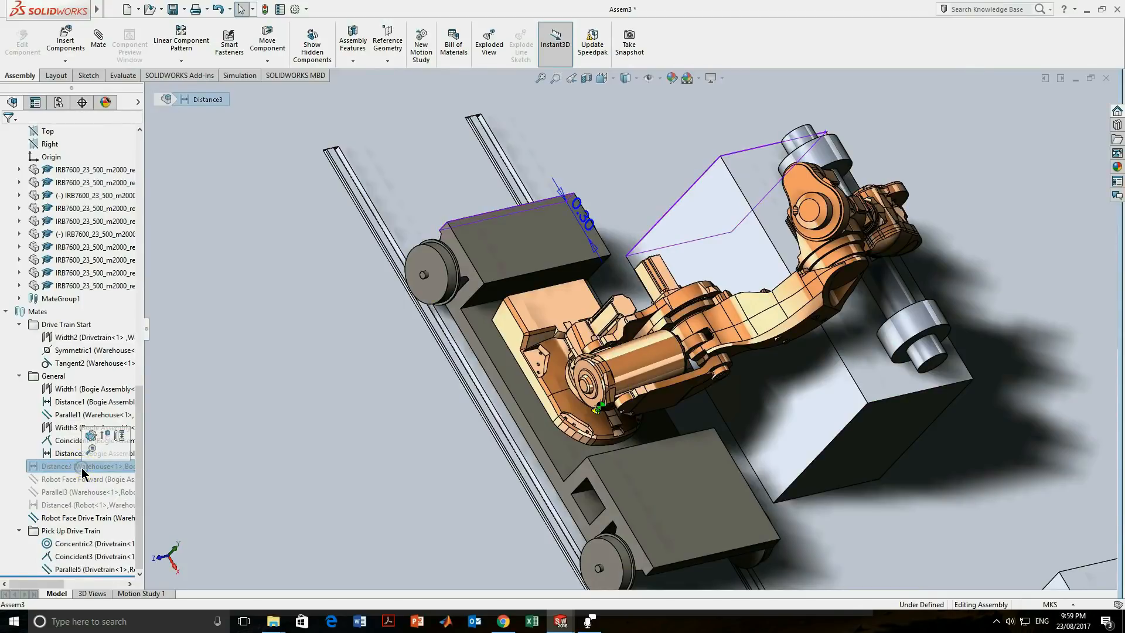
pyautogui.rightClick(82, 468)
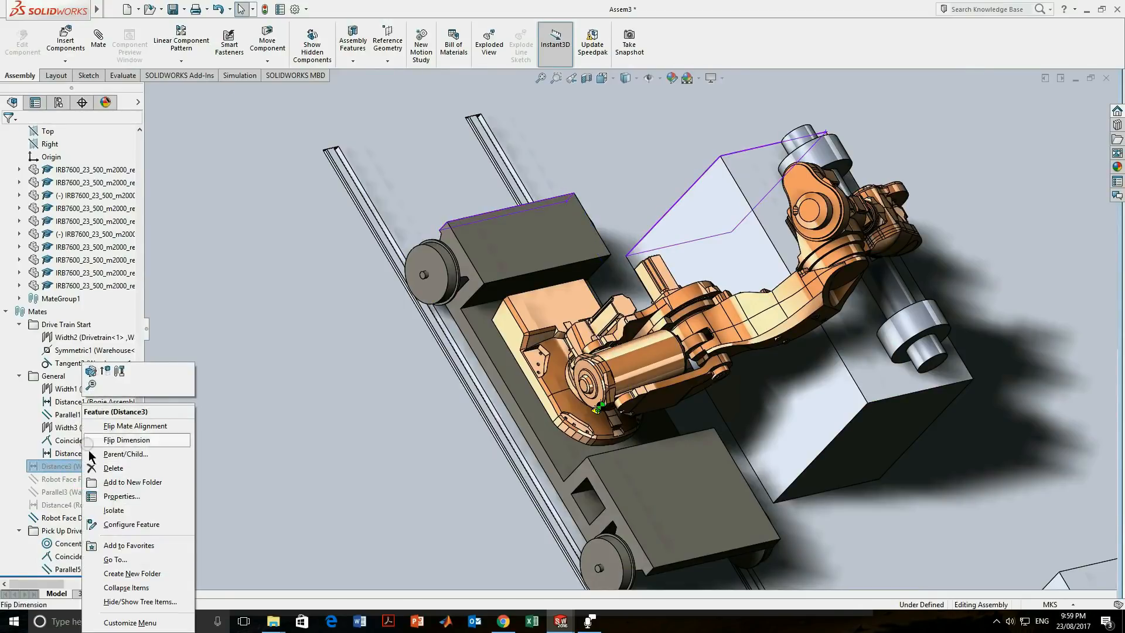
pyautogui.click(111, 468)
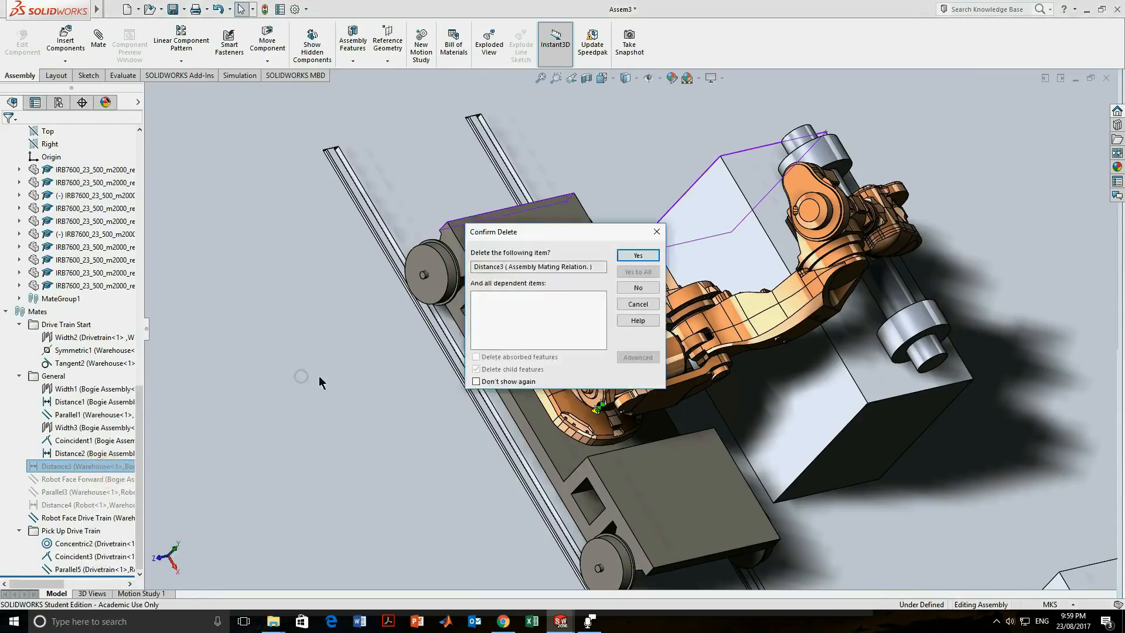
pyautogui.click(630, 254)
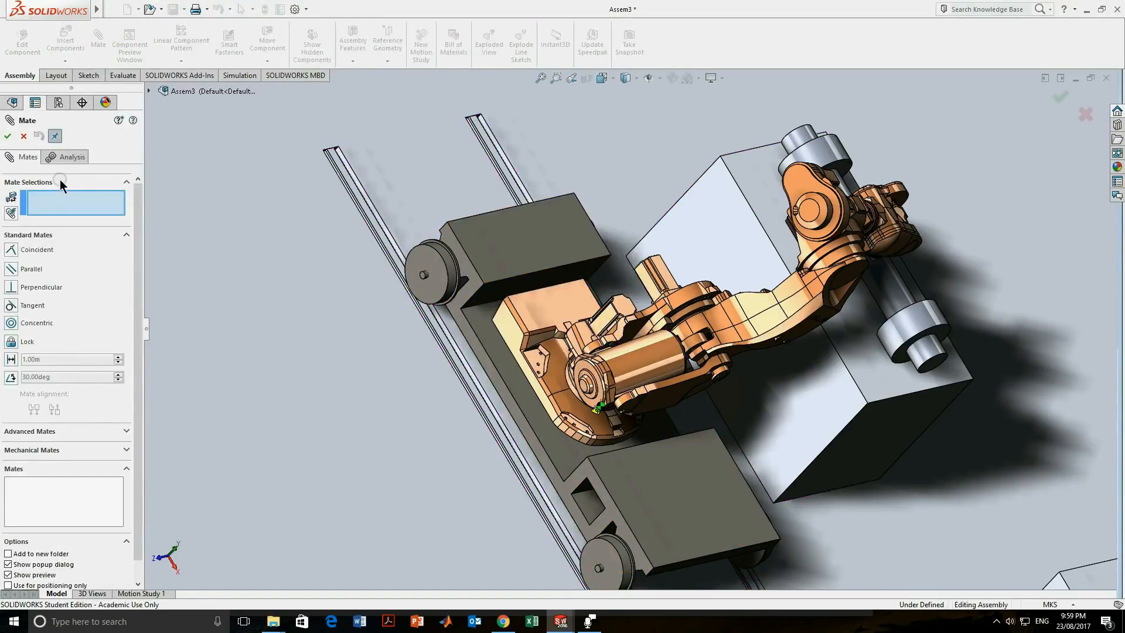
pyautogui.click(11, 359)
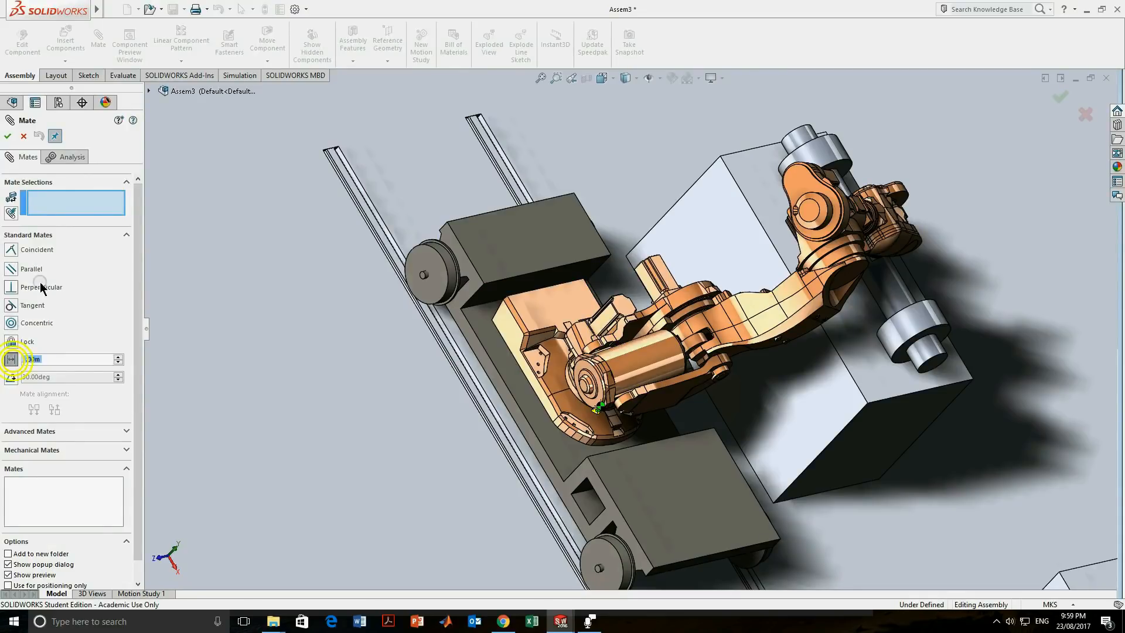
pyautogui.moveTo(656, 328); pyautogui.dragTo(616, 210, button='middle')
pyautogui.scroll(-3, 616, 211)
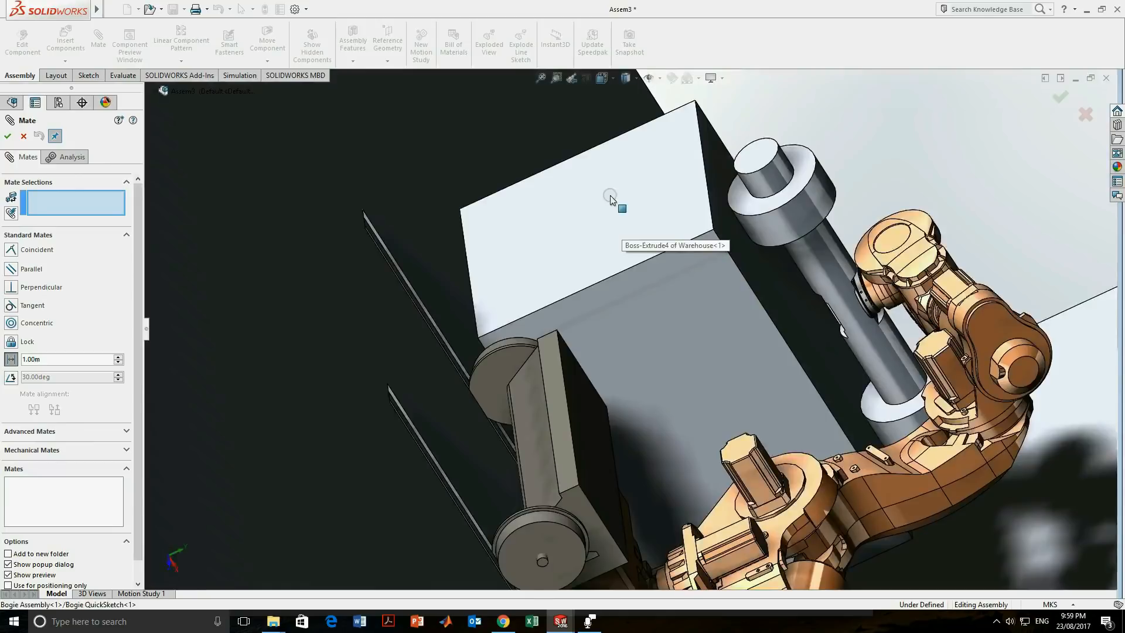
pyautogui.click(609, 200)
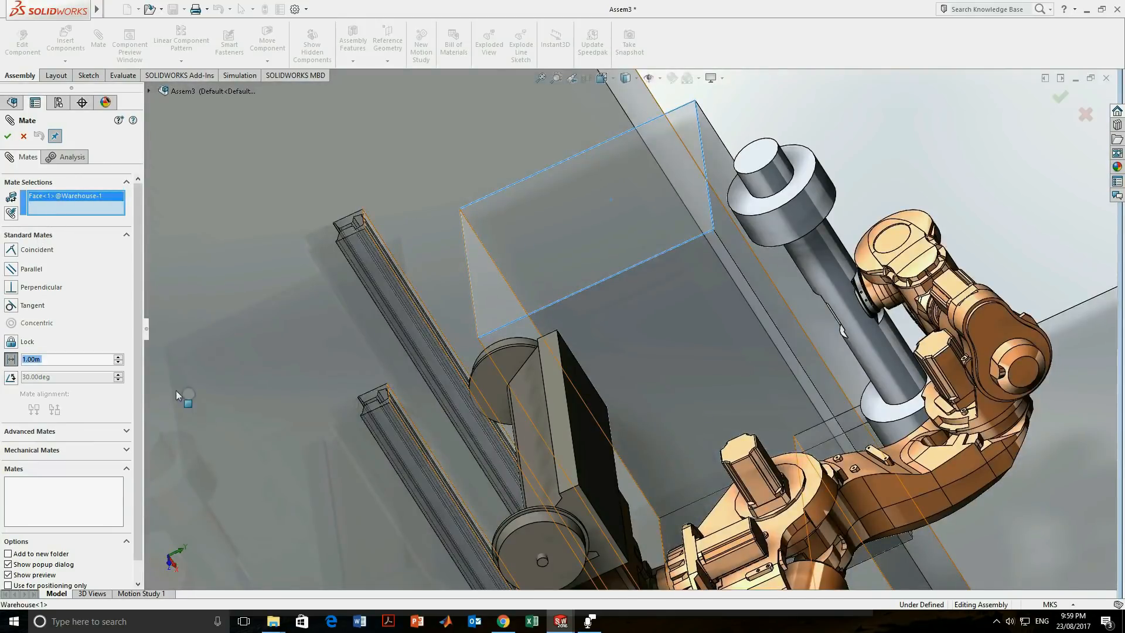
pyautogui.click(552, 404)
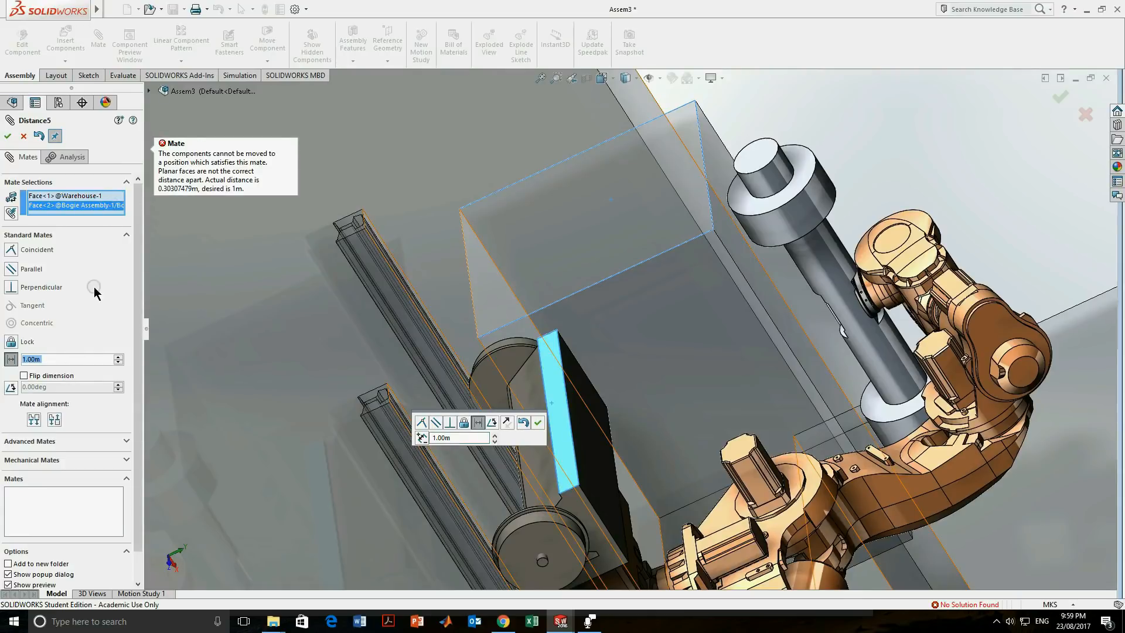
pyautogui.click(55, 363)
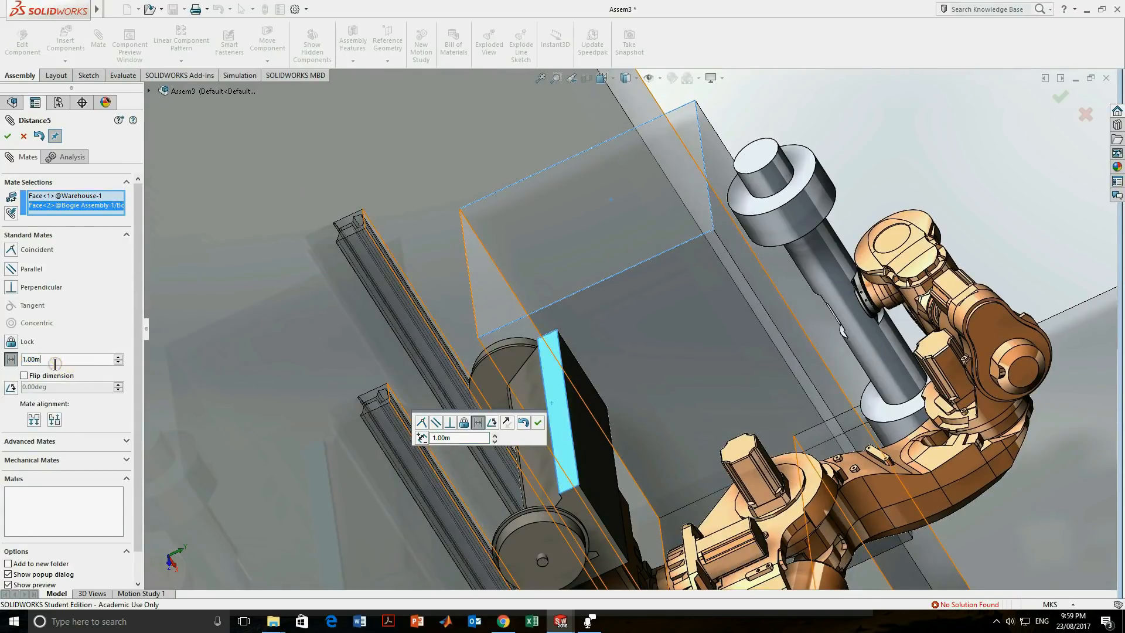
pyautogui.press('Return')
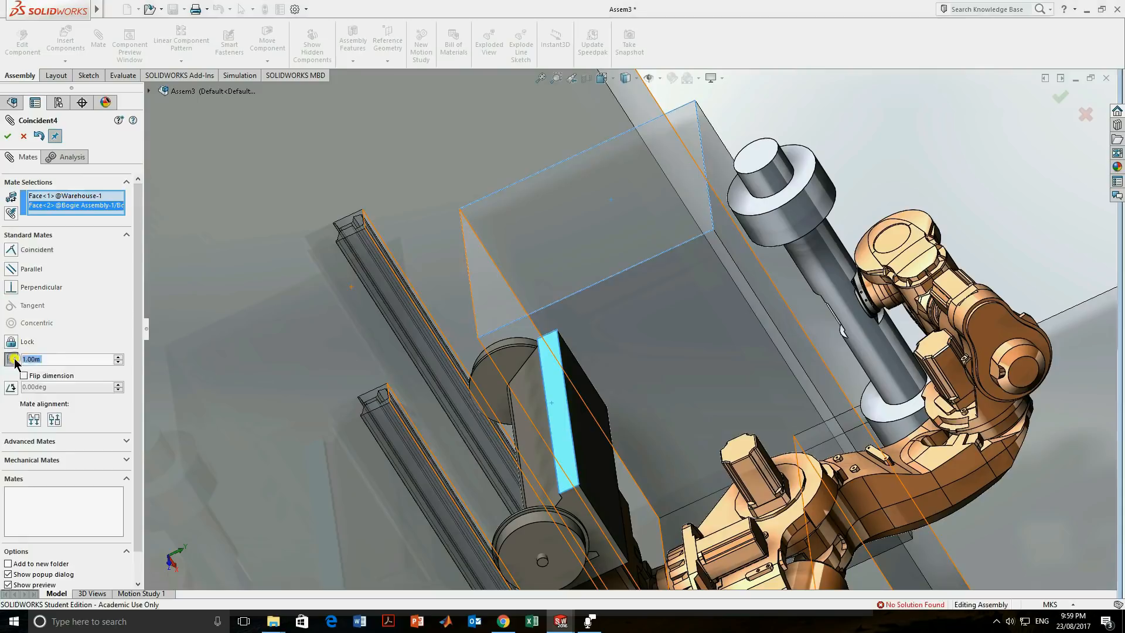
pyautogui.click(62, 361)
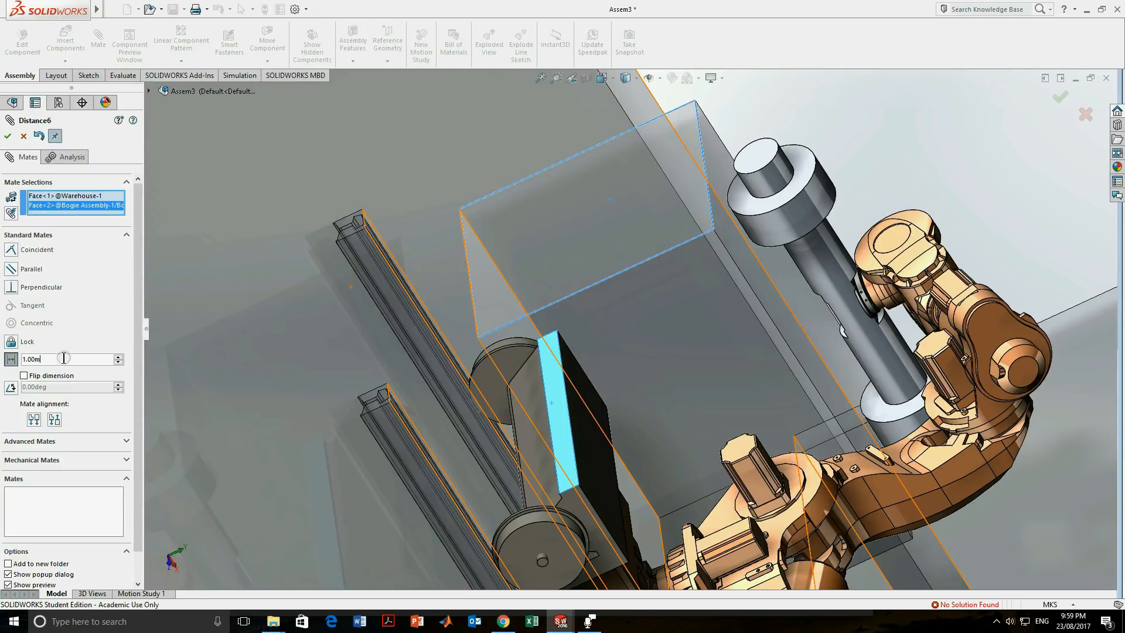
pyautogui.click(557, 271)
pyautogui.click(545, 407)
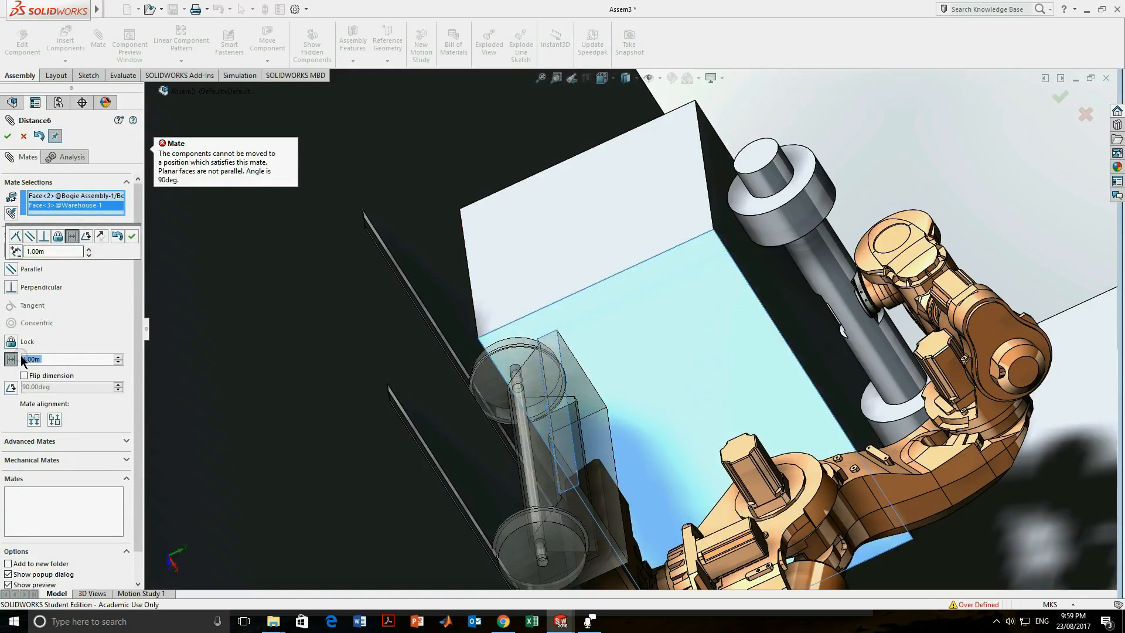
pyautogui.click(24, 136)
# Add a distance mate between the block's end face and the bogie's end face at their current spacing.
pyautogui.click(588, 192)
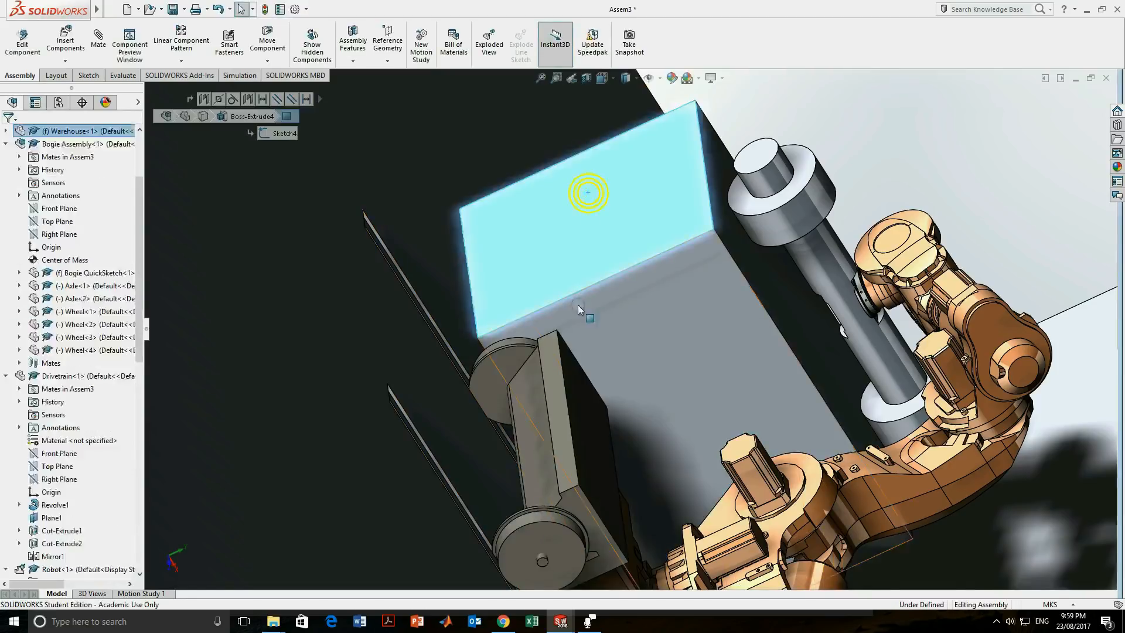
pyautogui.keyDown('ctrl'); pyautogui.click(548, 395); pyautogui.keyUp('ctrl')
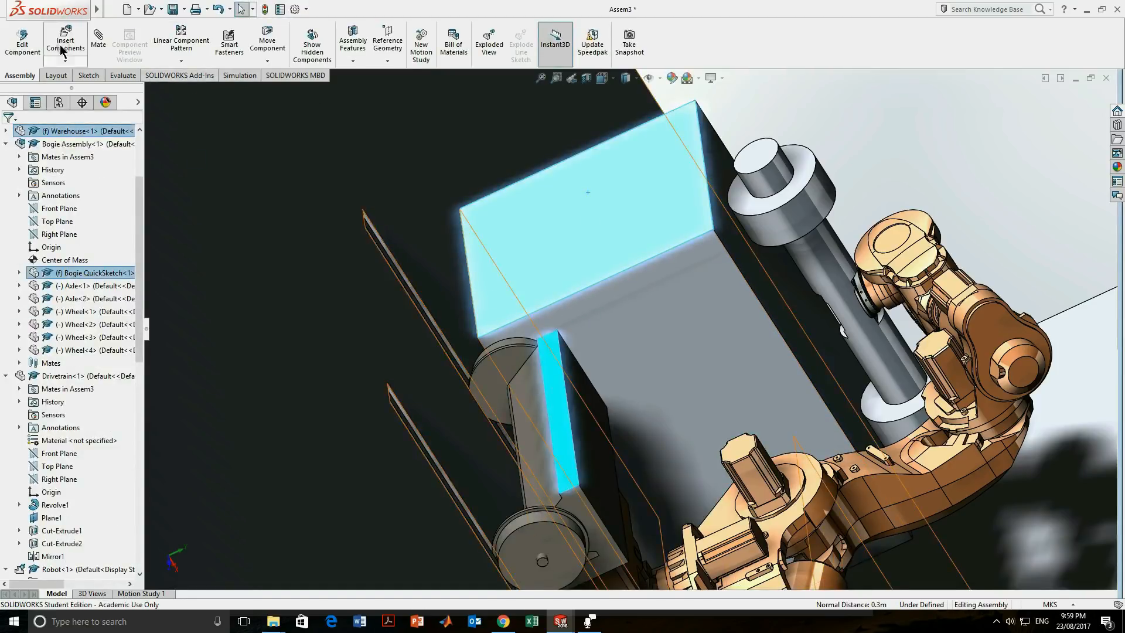
pyautogui.click(97, 50)
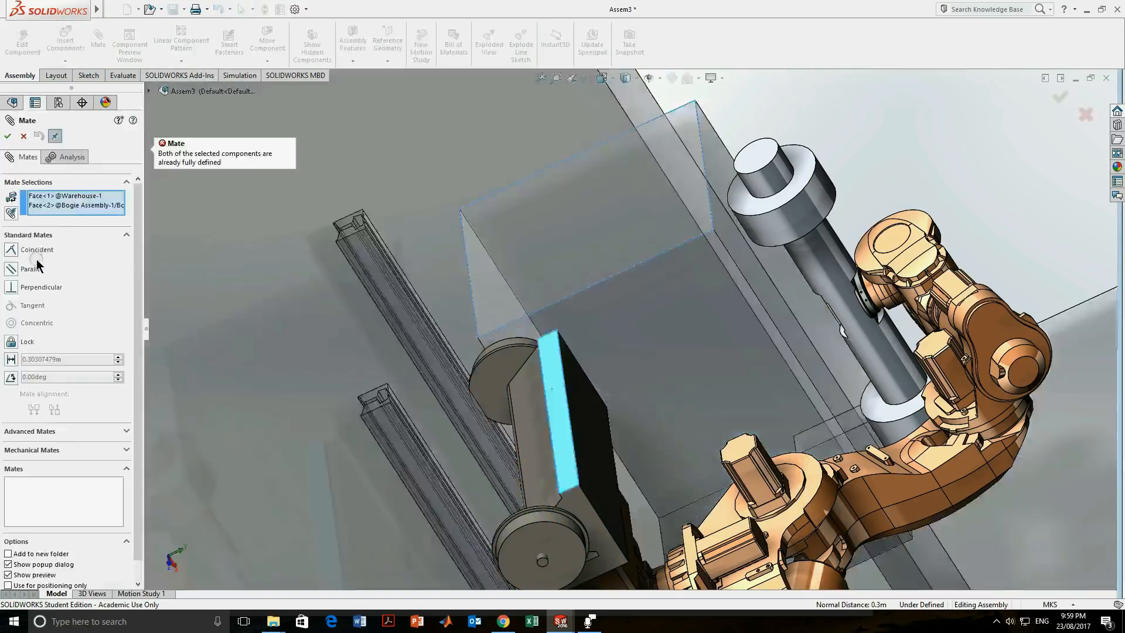
pyautogui.click(11, 359)
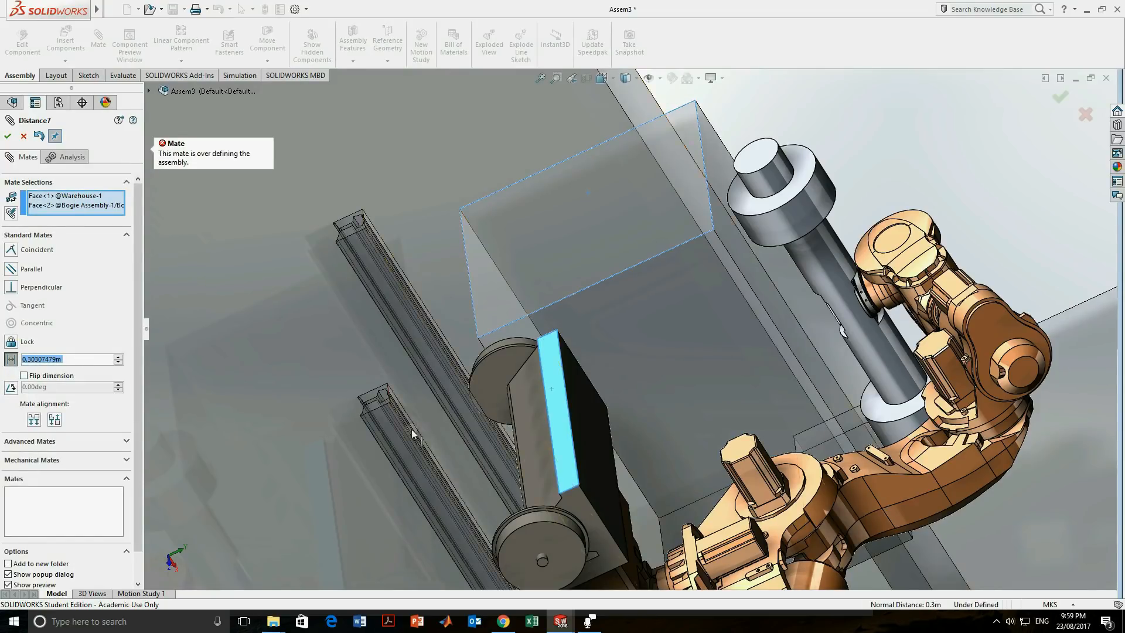
pyautogui.click(7, 136)
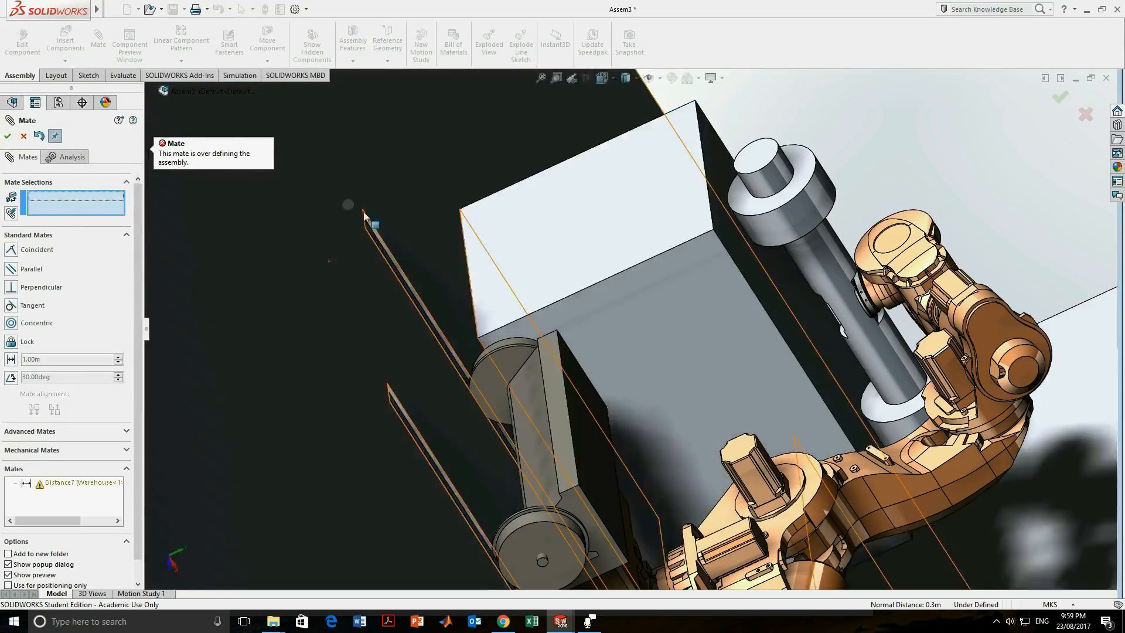
pyautogui.click(24, 136)
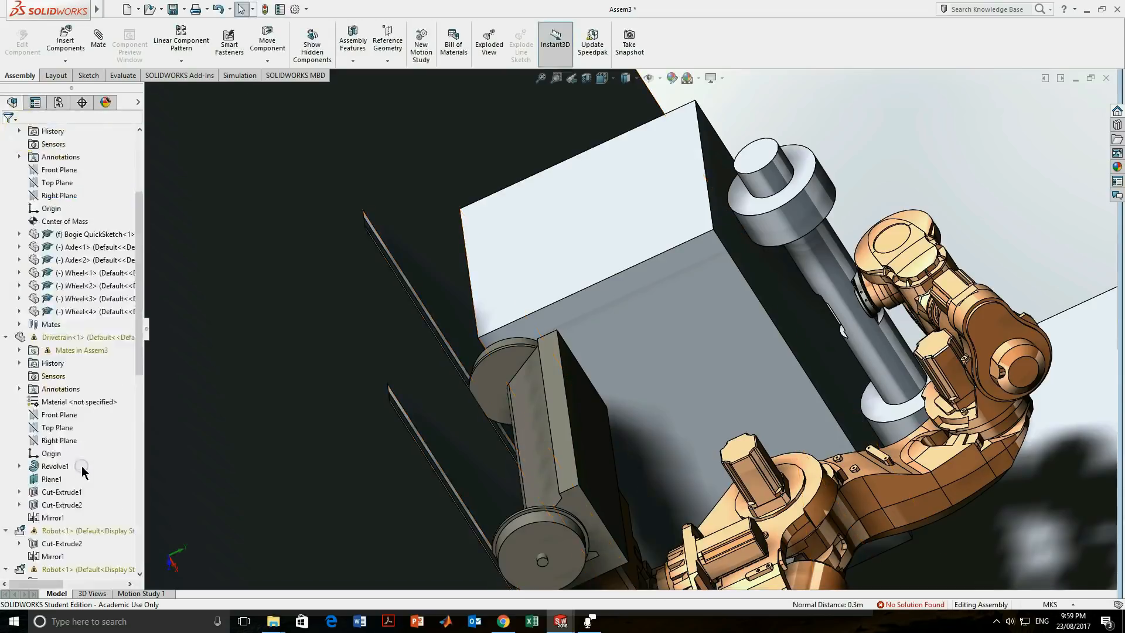
# Move the new Distance7 mate between the warehouse and the bogie into the General mate folder.
pyautogui.scroll(-10, 59, 410)
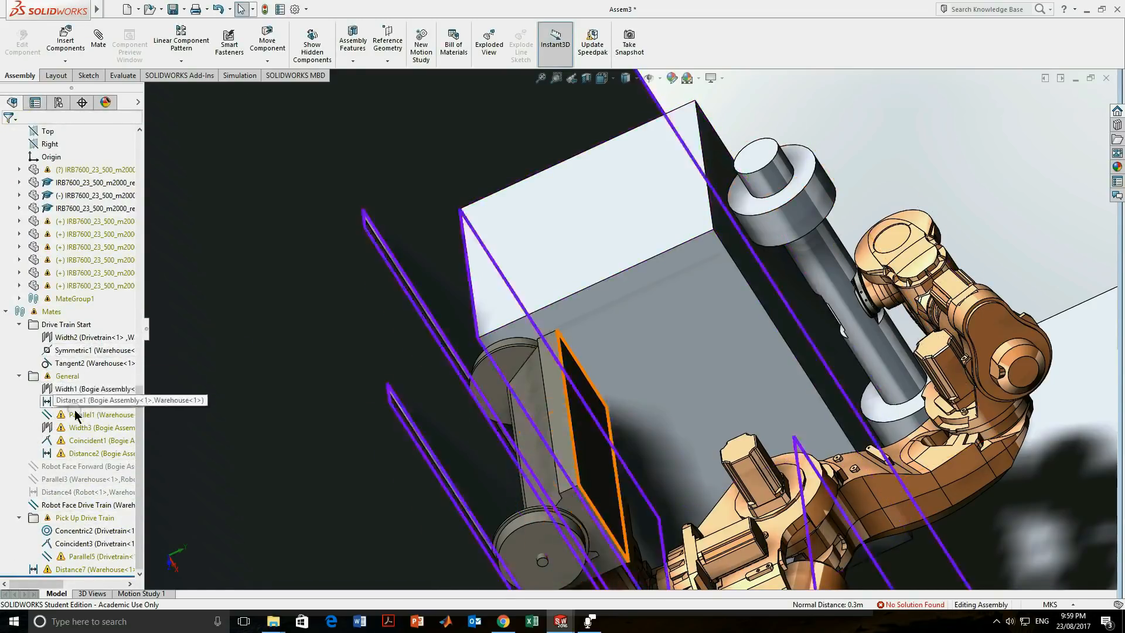
pyautogui.scroll(5, 500, 417)
pyautogui.moveTo(500, 416); pyautogui.dragTo(678, 343, button='middle')
pyautogui.press('space')
pyautogui.click(715, 421)
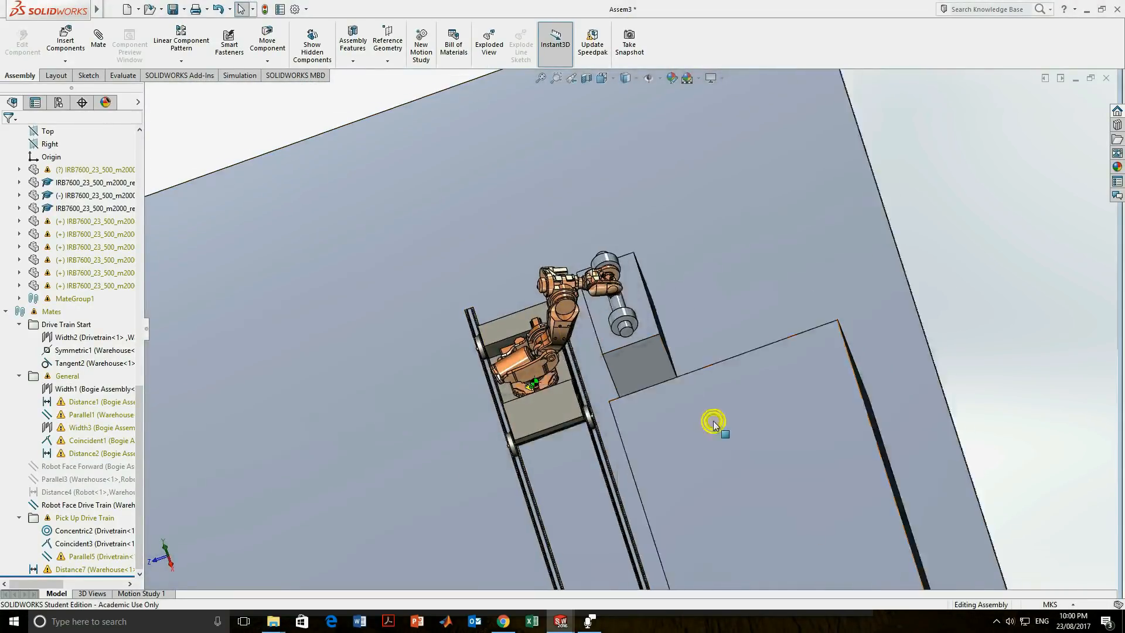
pyautogui.scroll(-5, 605, 342)
pyautogui.scroll(-5, 606, 343)
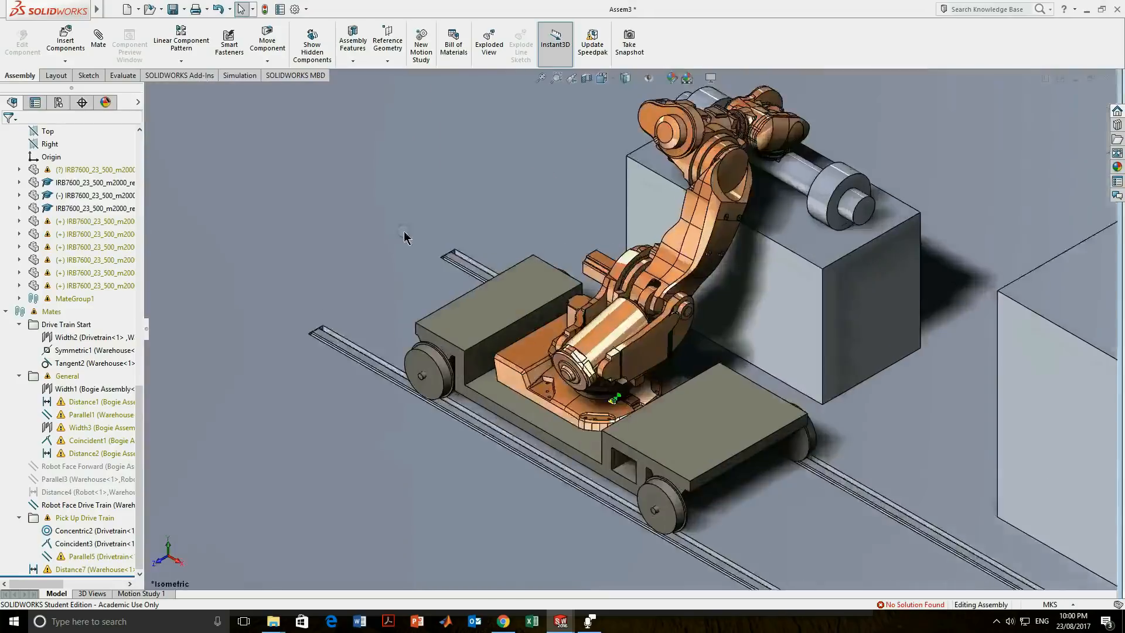
pyautogui.click(78, 403)
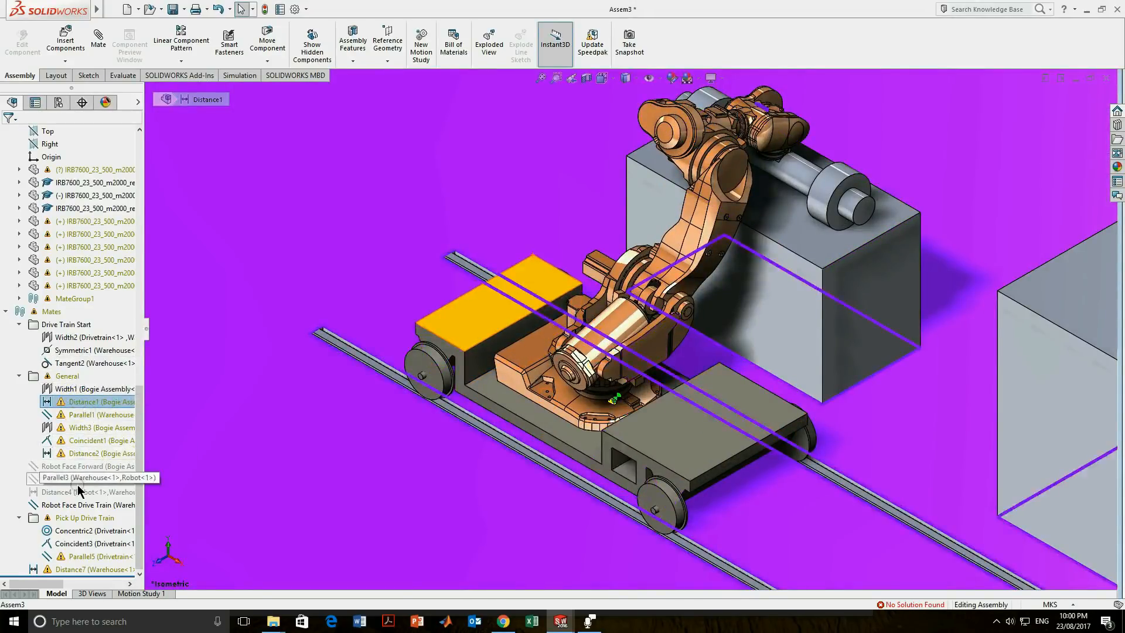
pyautogui.click(68, 570)
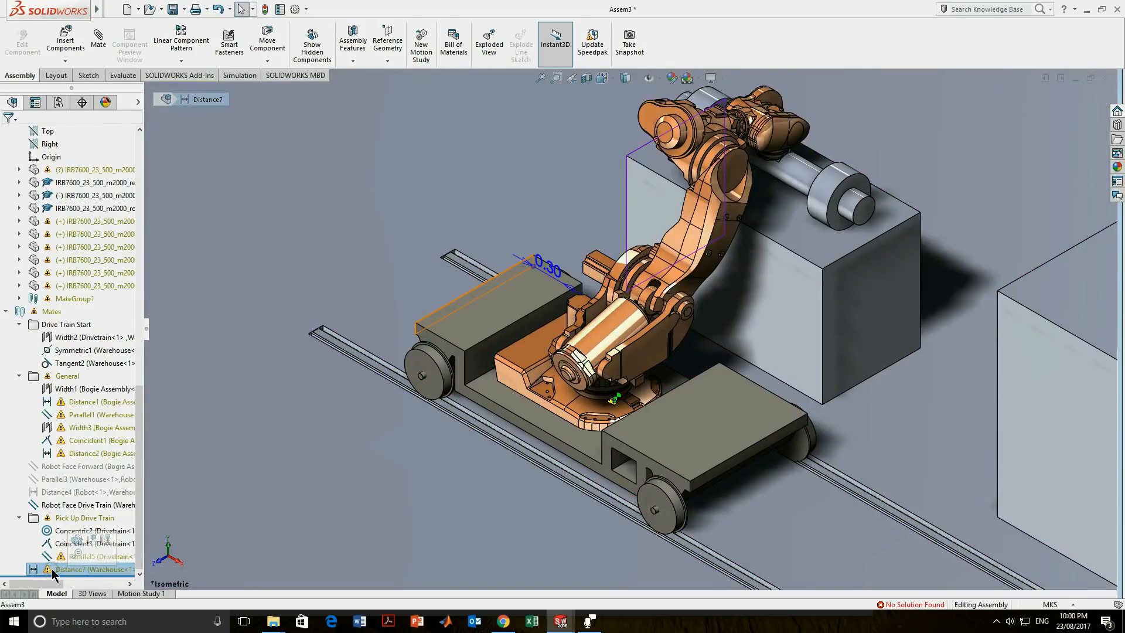
pyautogui.moveTo(50, 571); pyautogui.dragTo(63, 381)
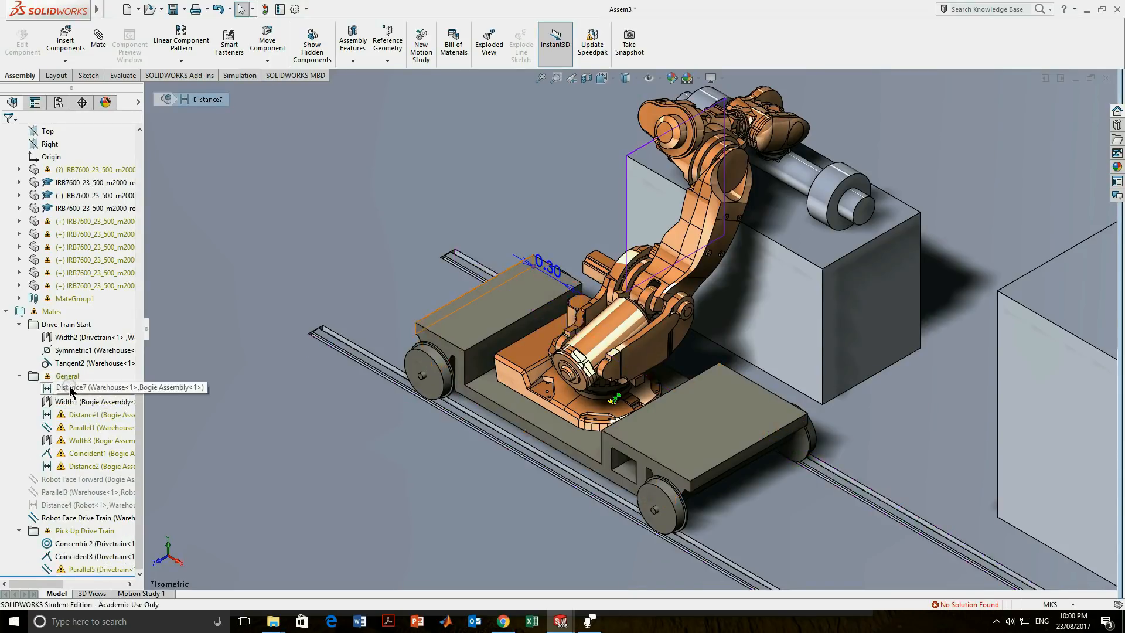
# Suppress the Pick Up Drive Train mate folder and test whether the bogie can still be moved along the rails.
pyautogui.rightClick(70, 530)
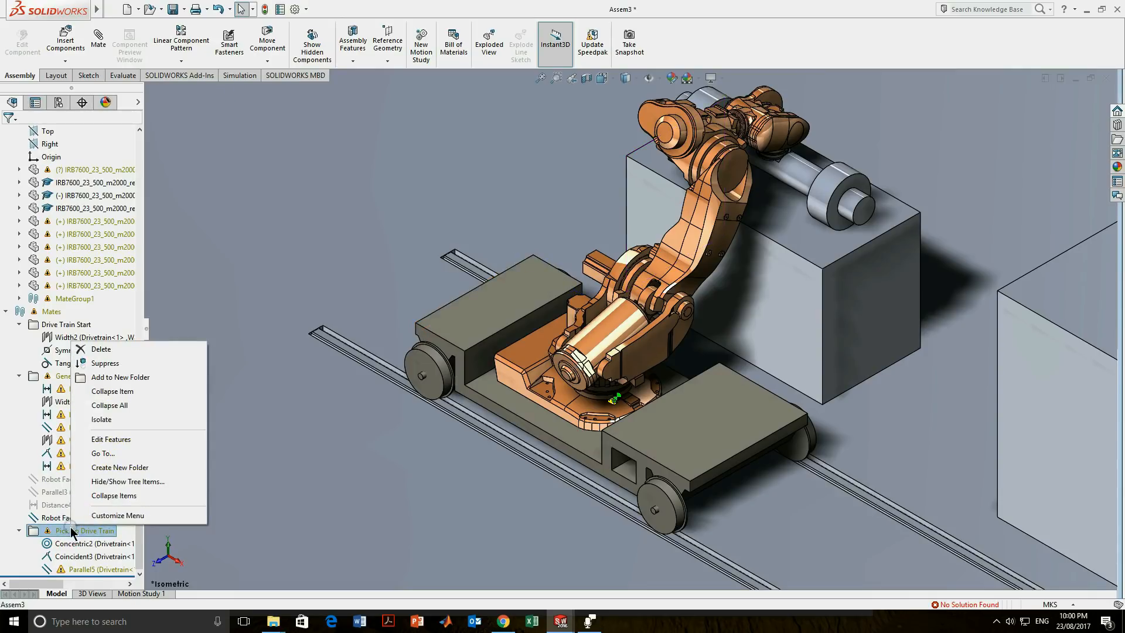
pyautogui.click(101, 363)
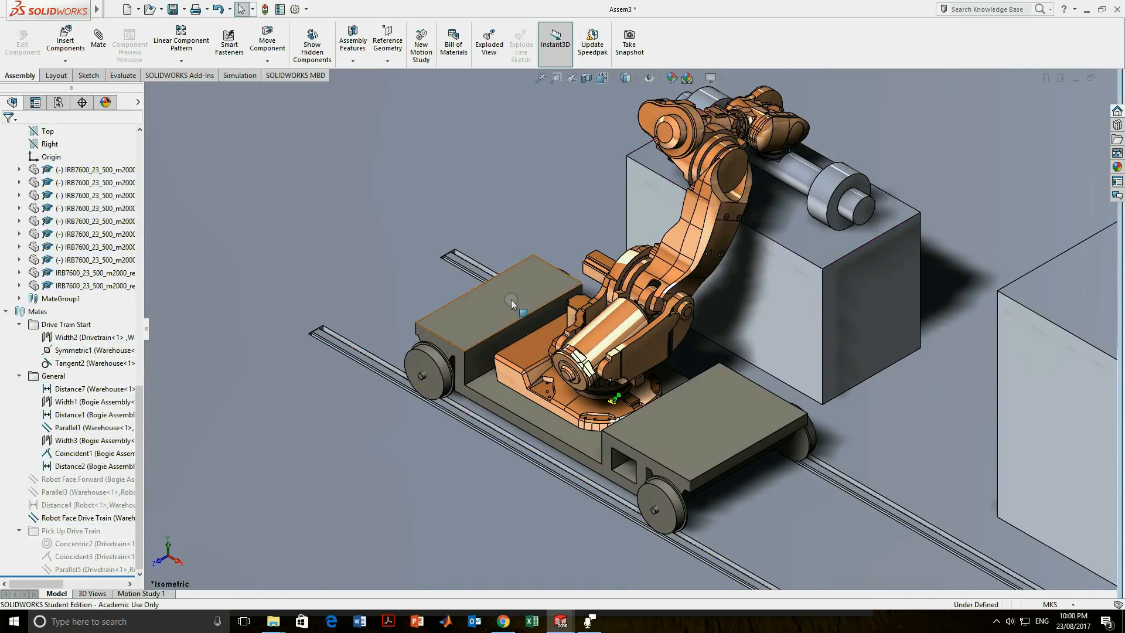
pyautogui.moveTo(511, 300); pyautogui.dragTo(571, 384)
pyautogui.scroll(4, 634, 348)
pyautogui.scroll(-3, 740, 241)
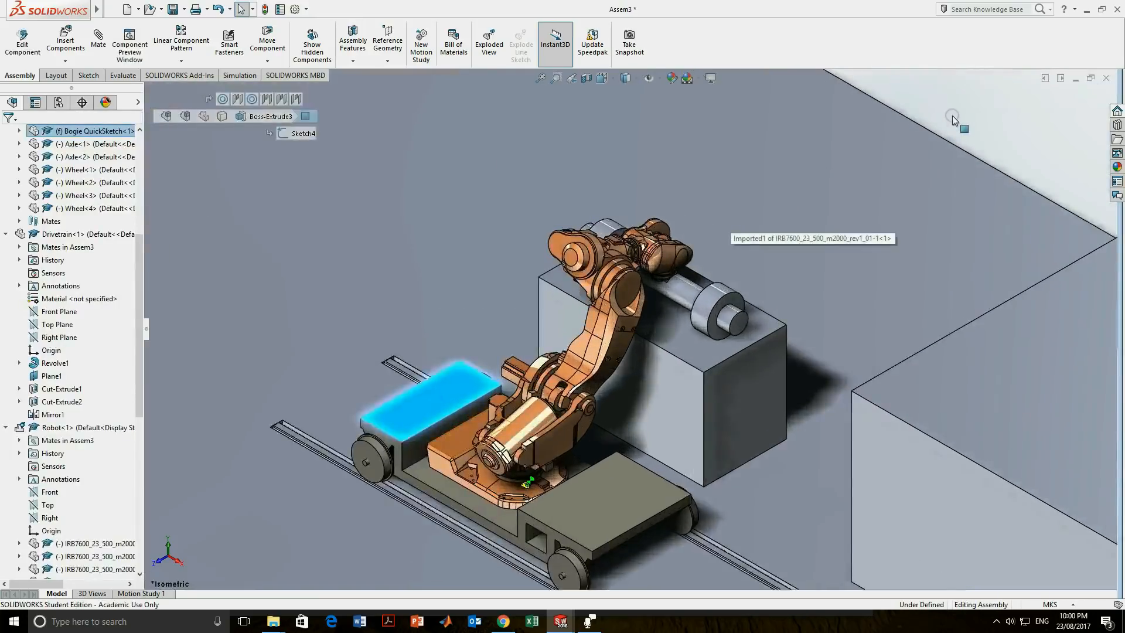
pyautogui.click(973, 113)
pyautogui.scroll(1, 472, 443)
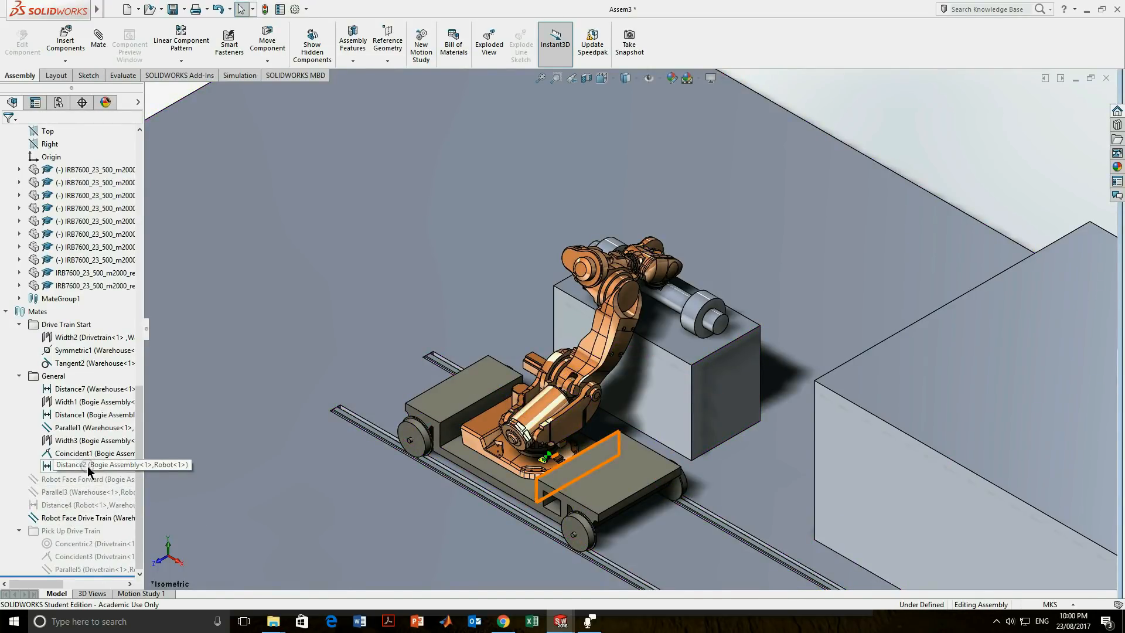
# Suppress the Robot Face Drive Train mate and unsuppress the Robot Face Forward mate.
pyautogui.rightClick(84, 516)
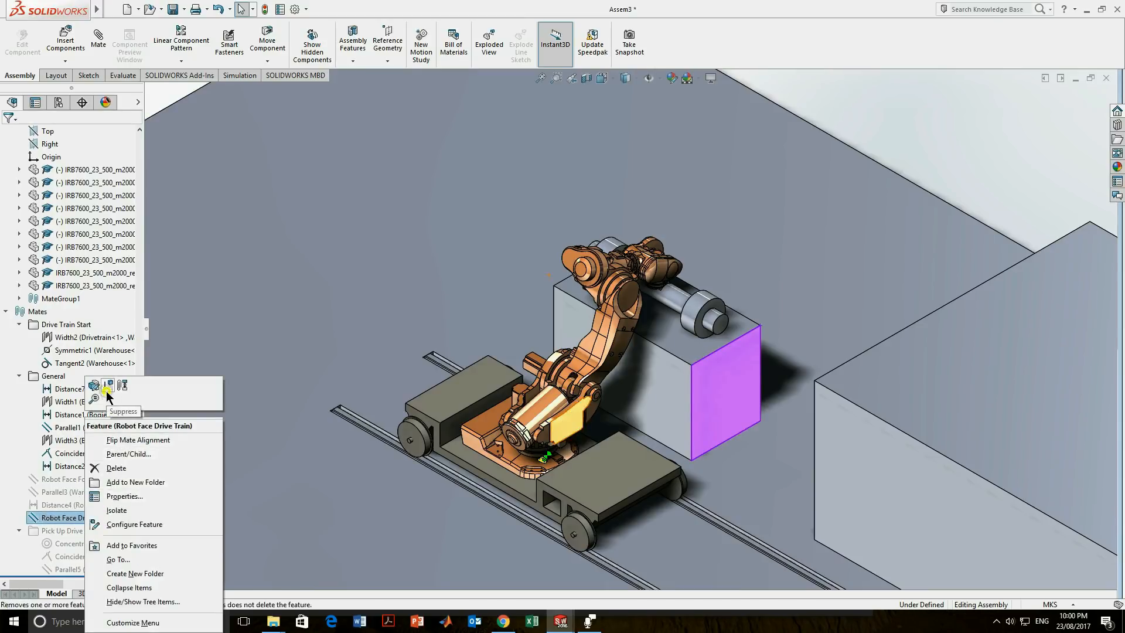
pyautogui.click(123, 440)
pyautogui.rightClick(82, 485)
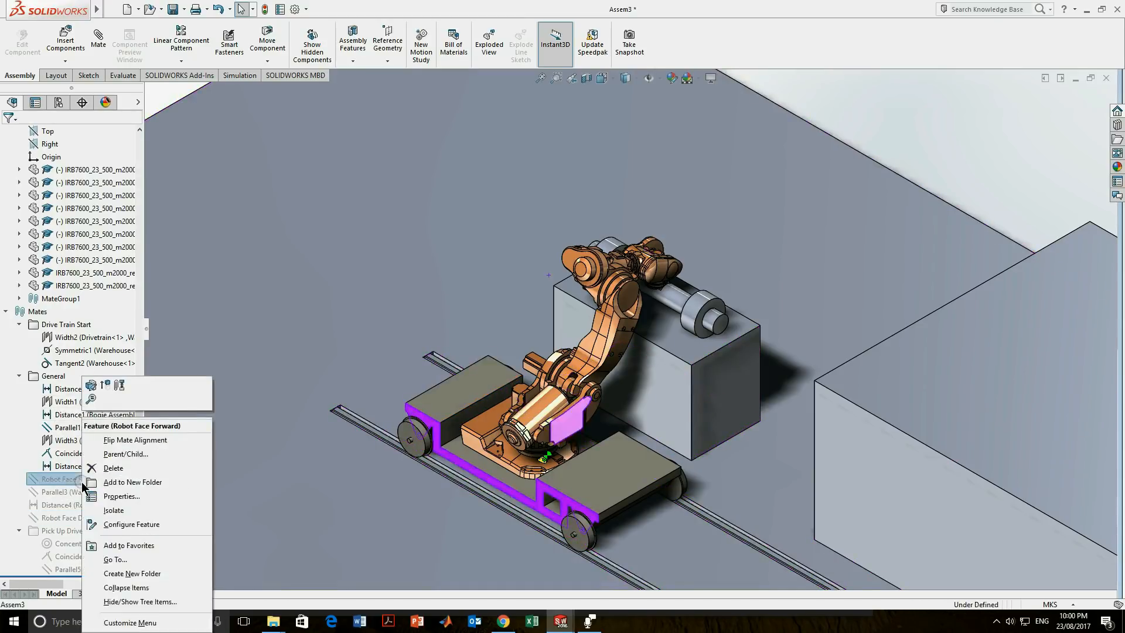
pyautogui.click(105, 390)
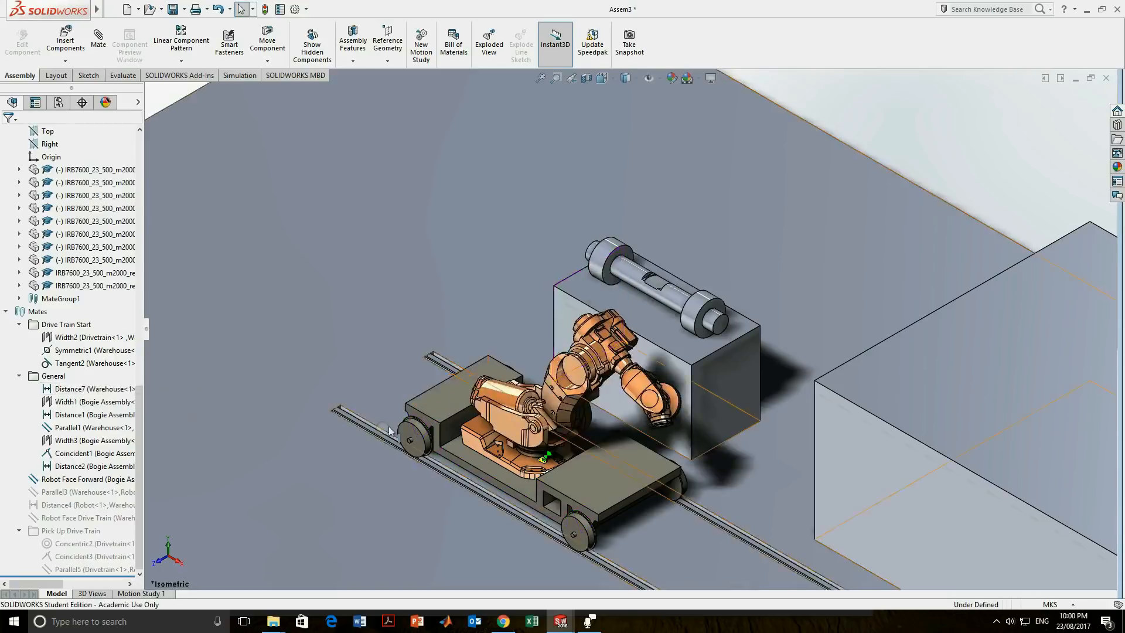
# Pose the robot arm upright above the bogie with its wrist in front of the block.
pyautogui.moveTo(580, 371); pyautogui.dragTo(519, 326)
pyautogui.scroll(2, 588, 357)
pyautogui.scroll(-4, 589, 369)
pyautogui.moveTo(617, 334); pyautogui.dragTo(590, 349)
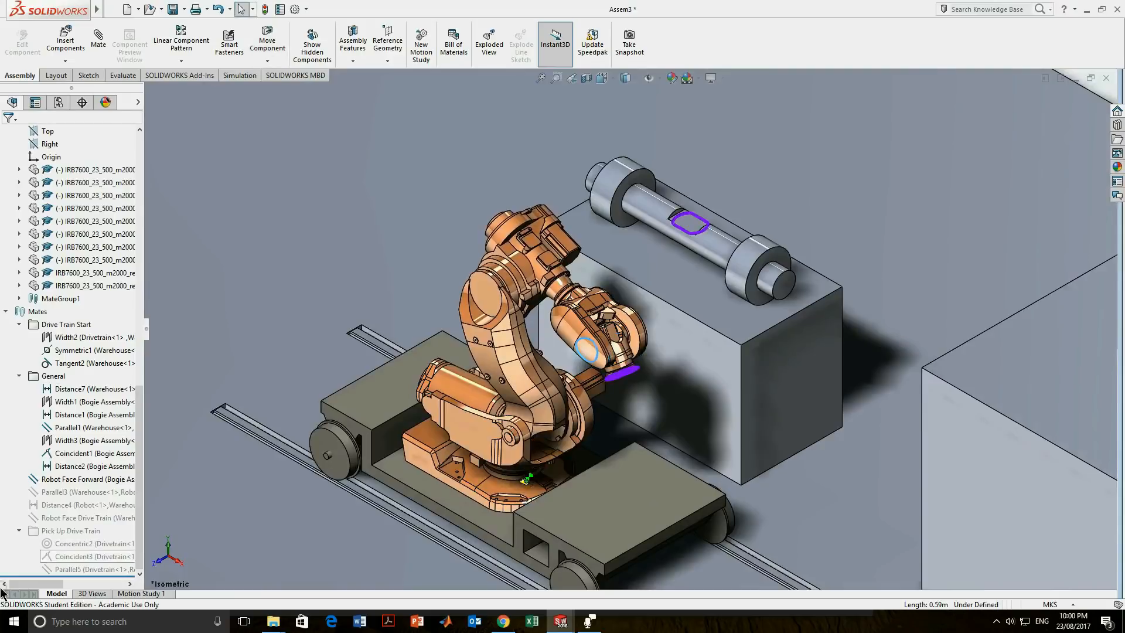
# Unsuppress the Parallel3 and Distance4 mates between the robot and the warehouse.
pyautogui.rightClick(75, 495)
pyautogui.click(94, 389)
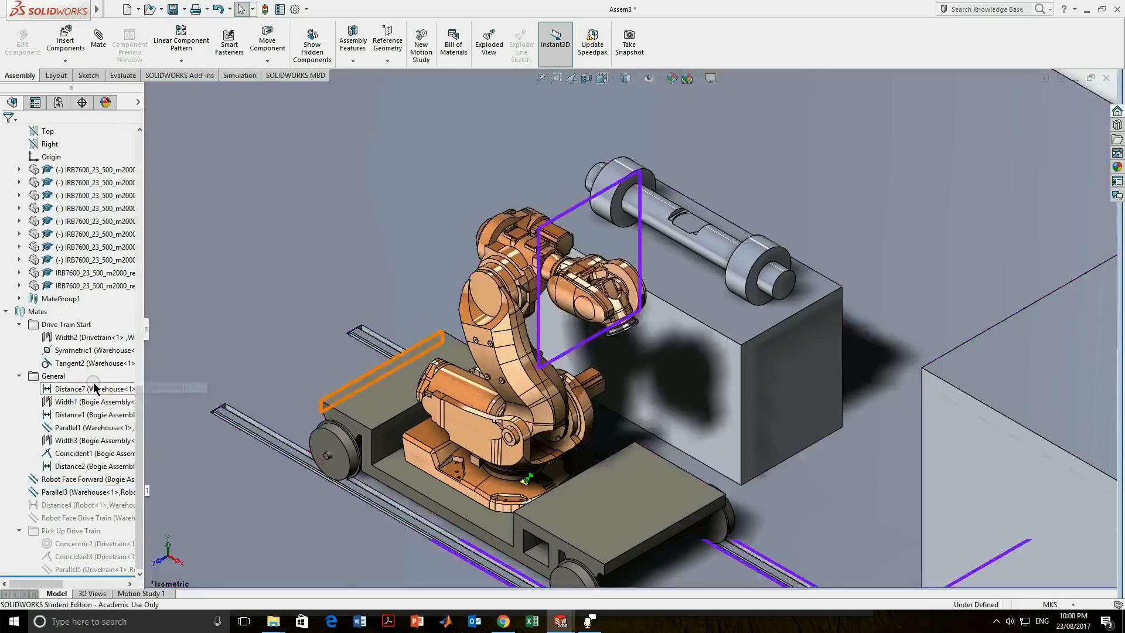
pyautogui.rightClick(69, 495)
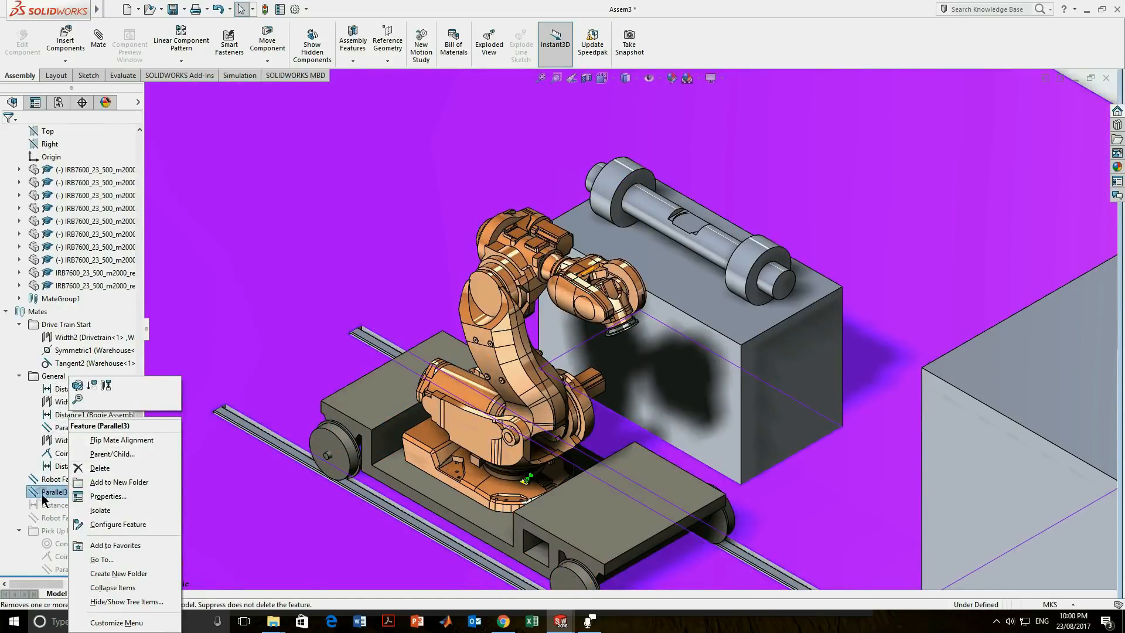
pyautogui.click(51, 505)
pyautogui.rightClick(53, 506)
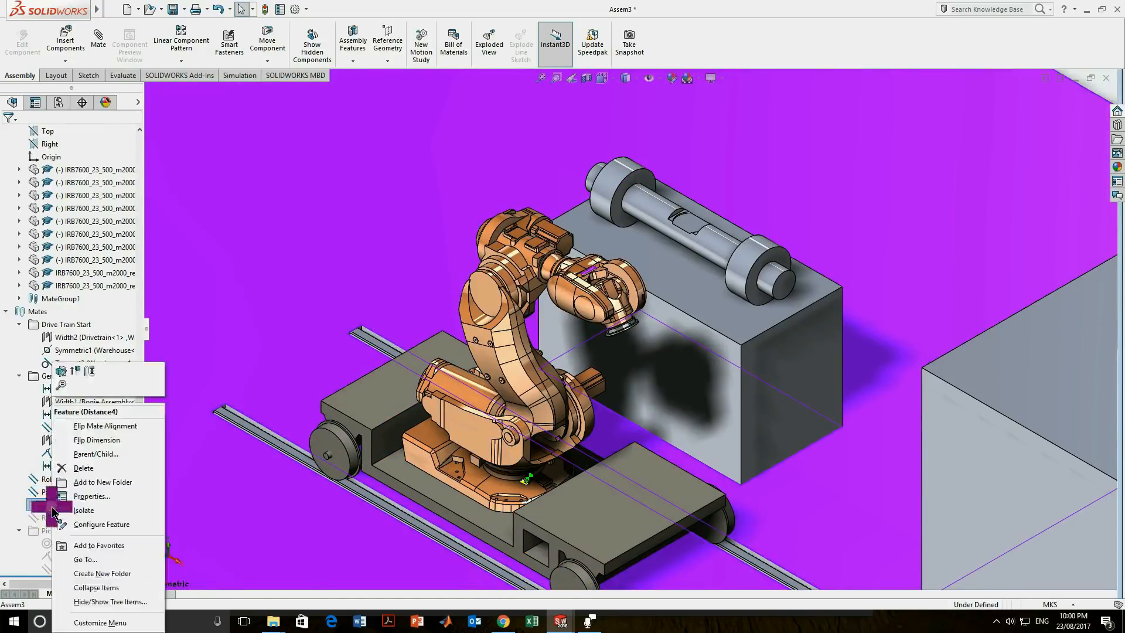
pyautogui.click(79, 371)
# Adjust the robot's wrist so that its end flange points down beside the block.
pyautogui.scroll(-5, 598, 303)
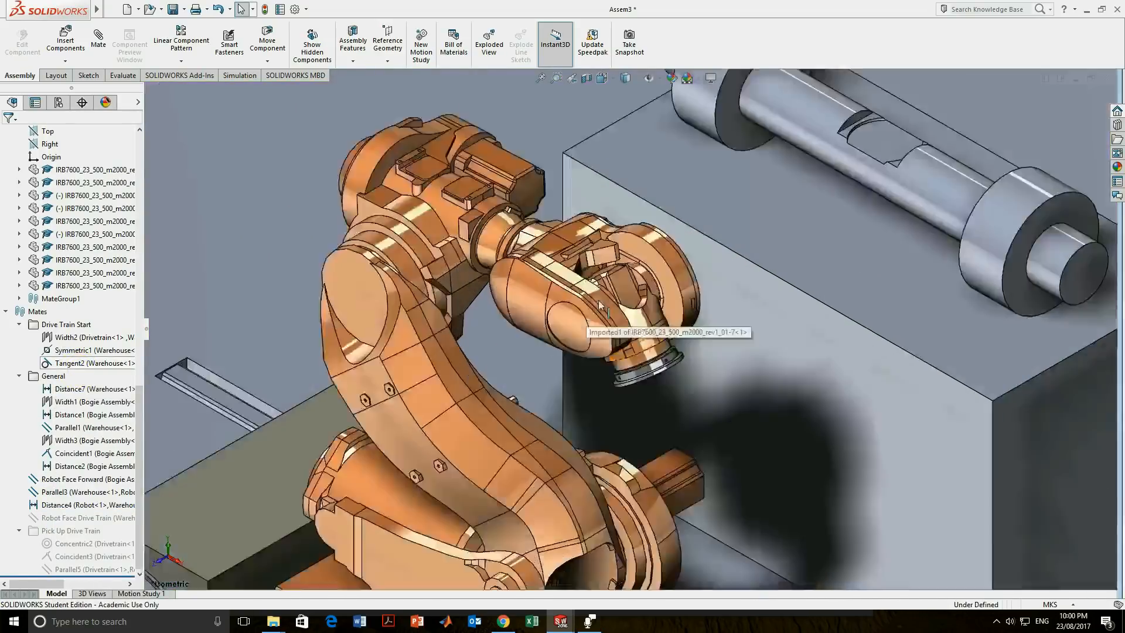
pyautogui.click(88, 505)
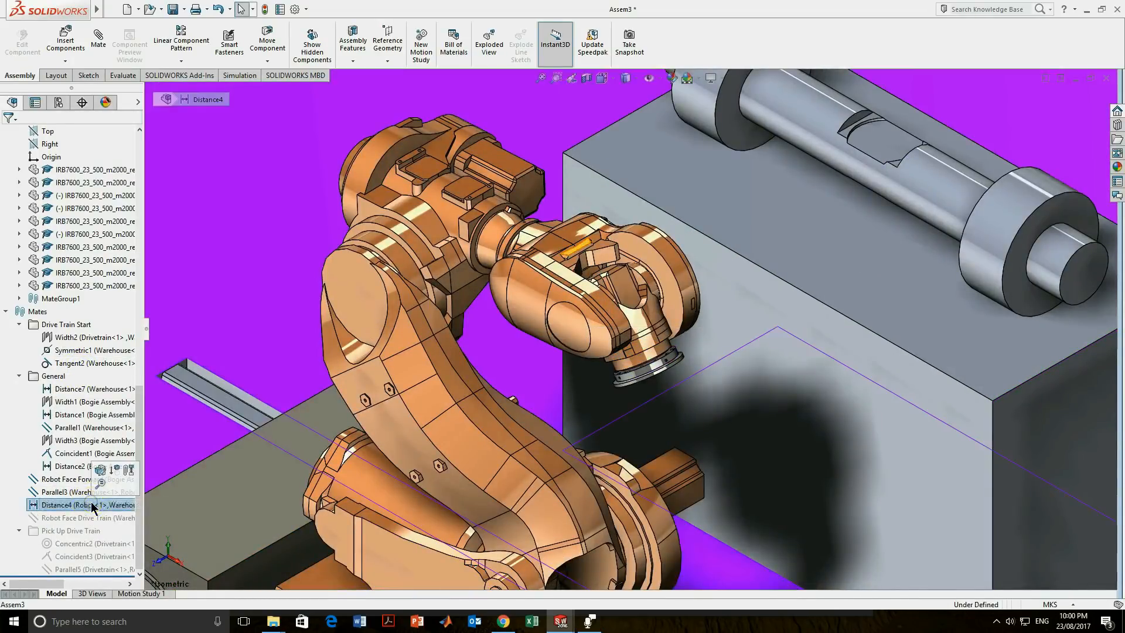
pyautogui.moveTo(649, 354); pyautogui.dragTo(623, 365)
pyautogui.scroll(10, 623, 364)
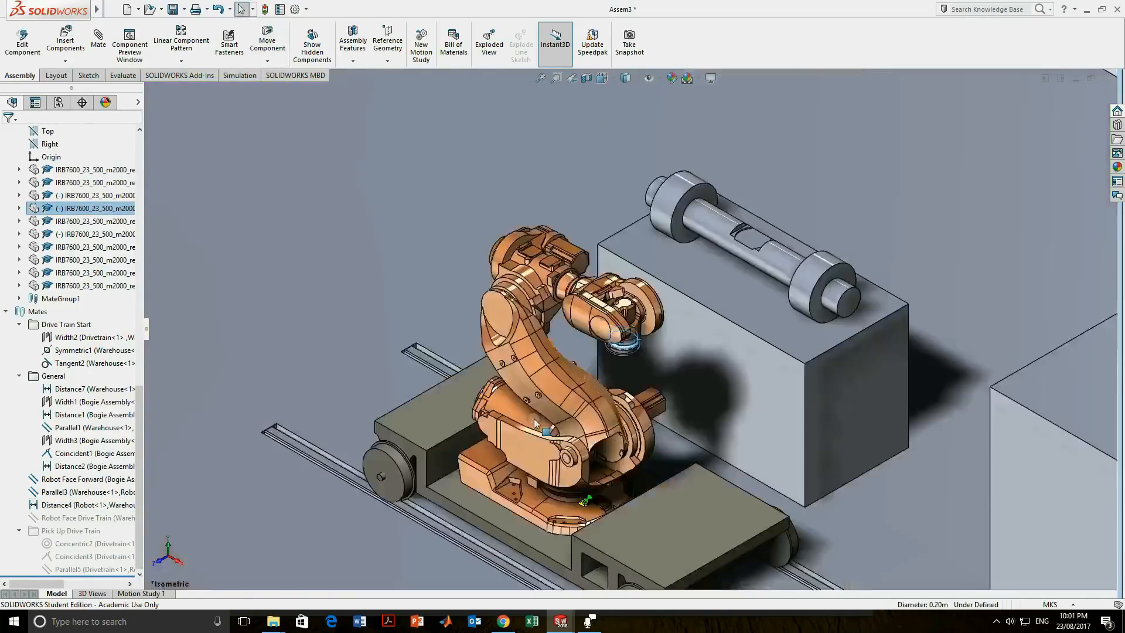
pyautogui.press('Escape')
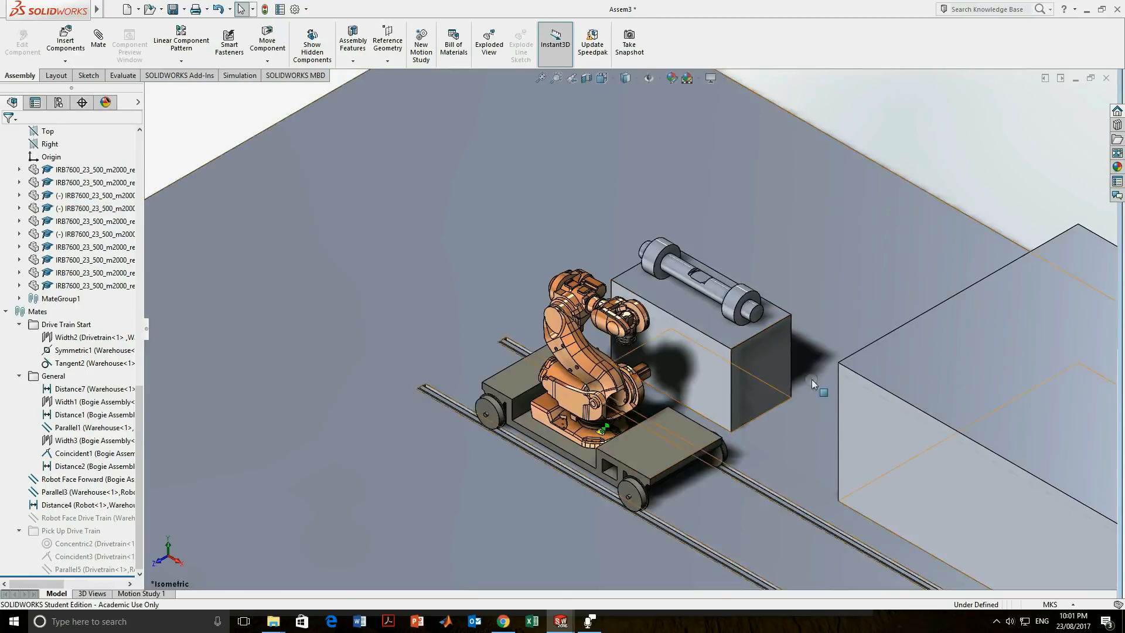
# Open Motion Study 1 and expand its Mates group to list the mate folders and mates.
pyautogui.scroll(3, 812, 379)
pyautogui.scroll(-2, 812, 380)
pyautogui.scroll(-4, 722, 347)
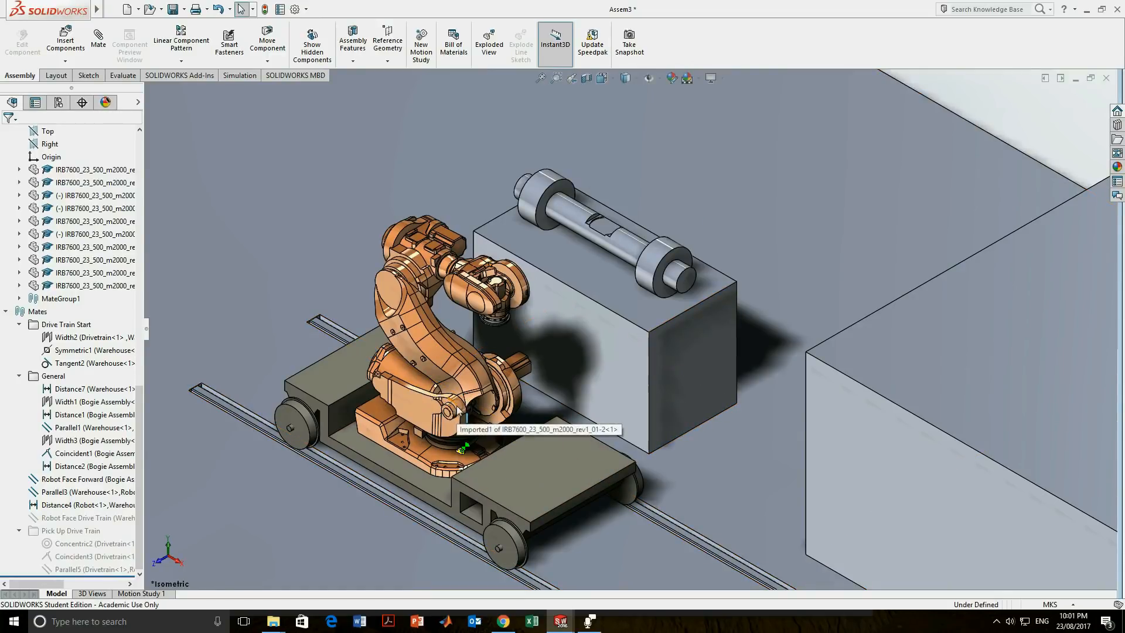
pyautogui.moveTo(544, 316)
pyautogui.mouseDown(button='middle')
pyautogui.moveTo(530, 309)
pyautogui.moveTo(545, 305)
pyautogui.mouseUp(button='middle')
pyautogui.scroll(2, 495, 382)
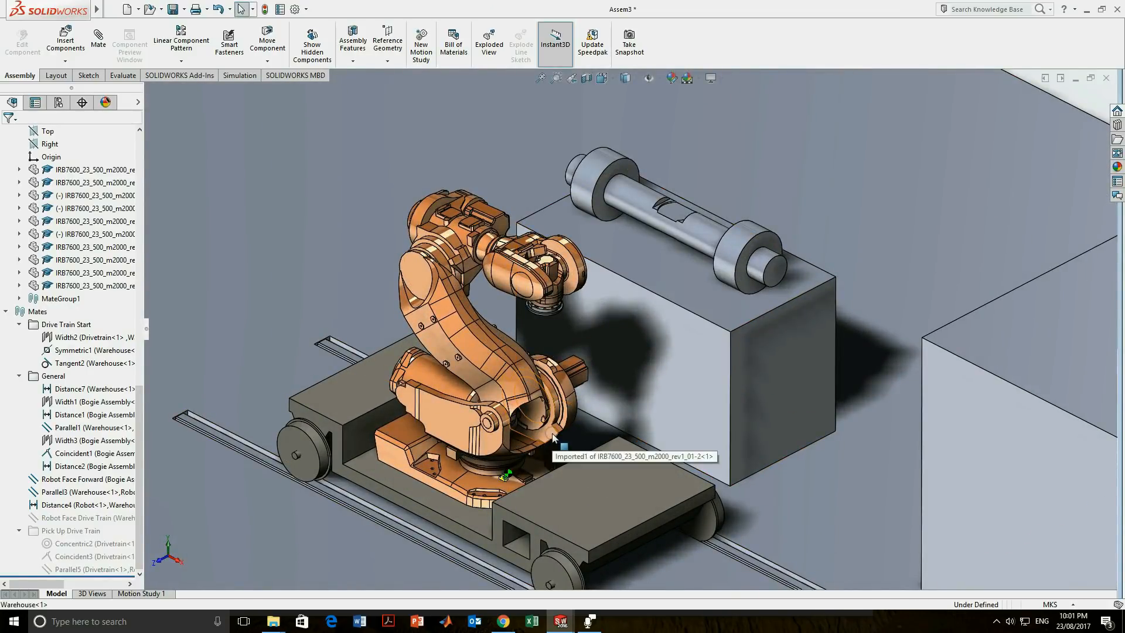
pyautogui.moveTo(517, 477); pyautogui.dragTo(575, 457, button='middle')
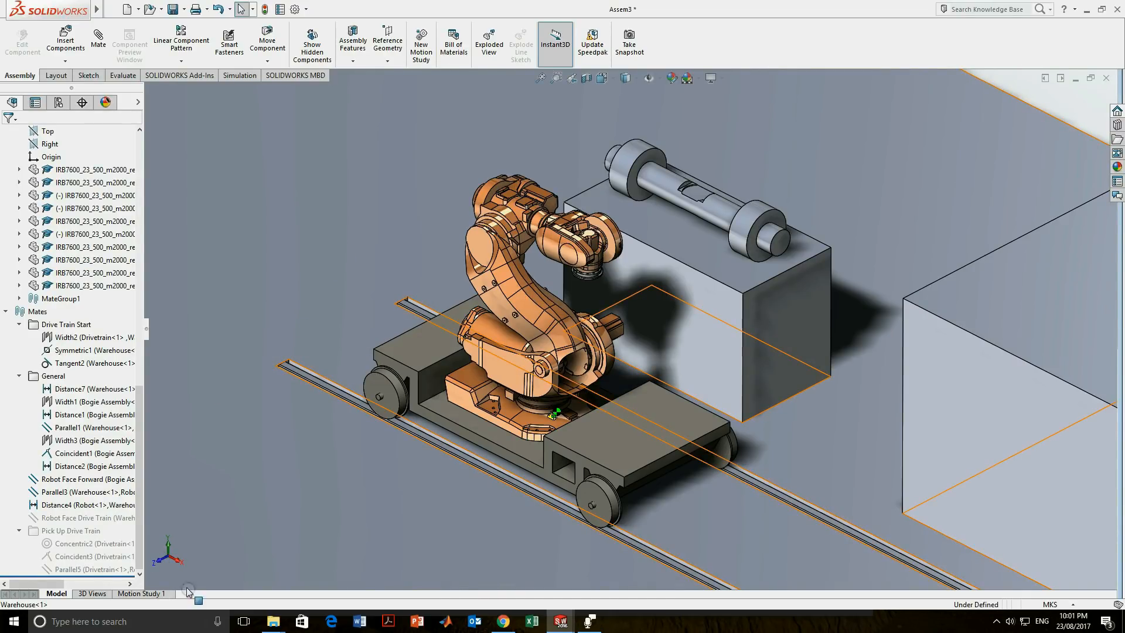
pyautogui.click(147, 594)
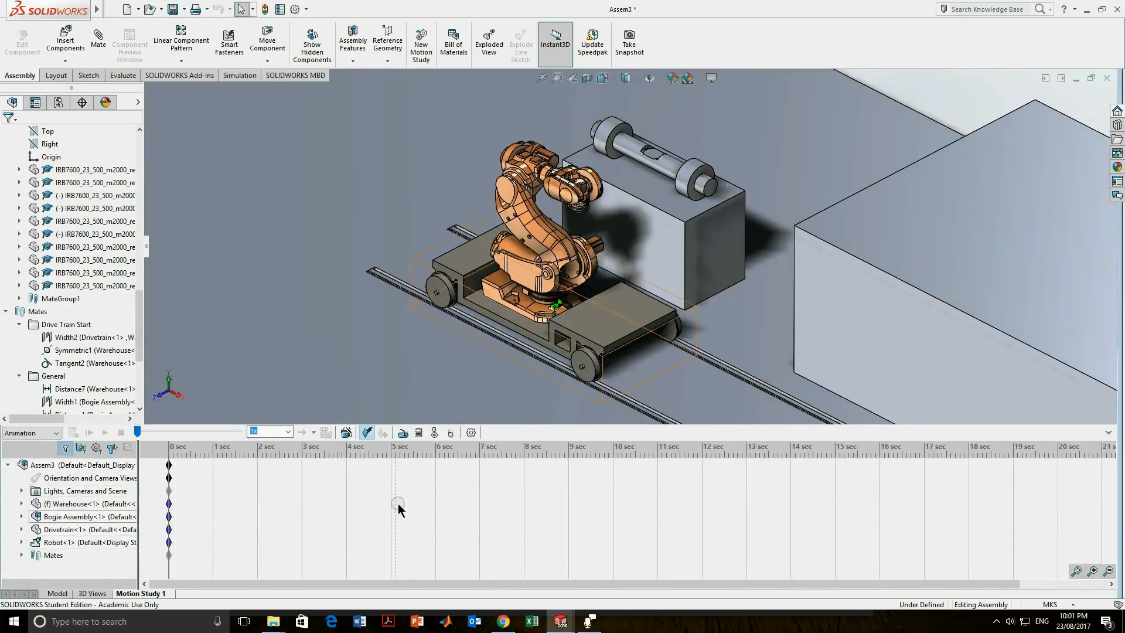
pyautogui.click(21, 555)
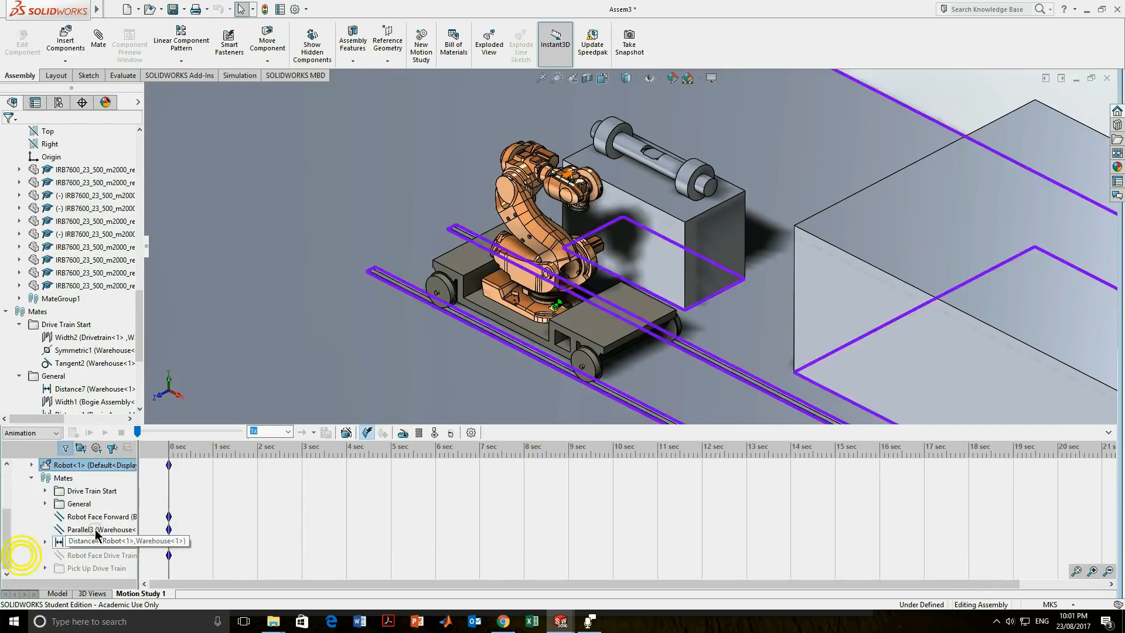